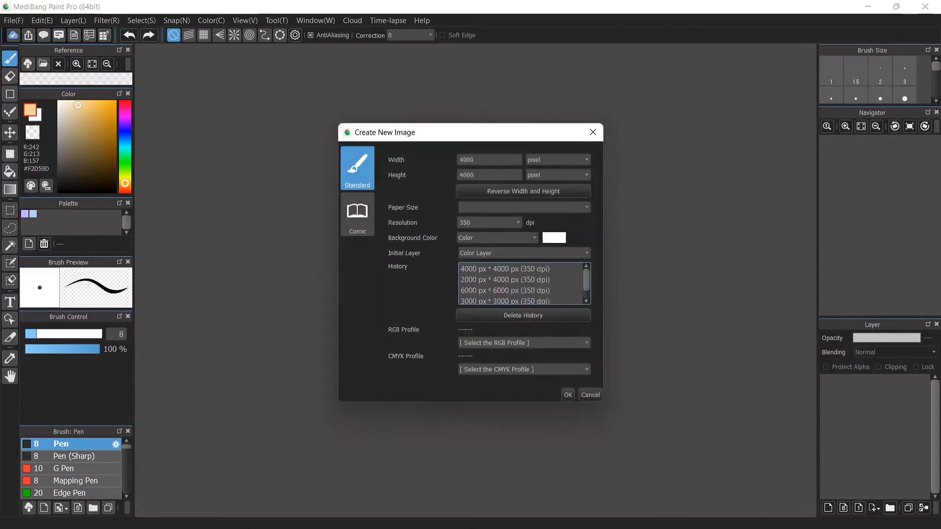
Create a 4000 × 4000 pixel, 350 dpi canvas and fill it entirely with a light blue rectangle for the sky
{"action": "left_click", "coordinate": [566, 395]}
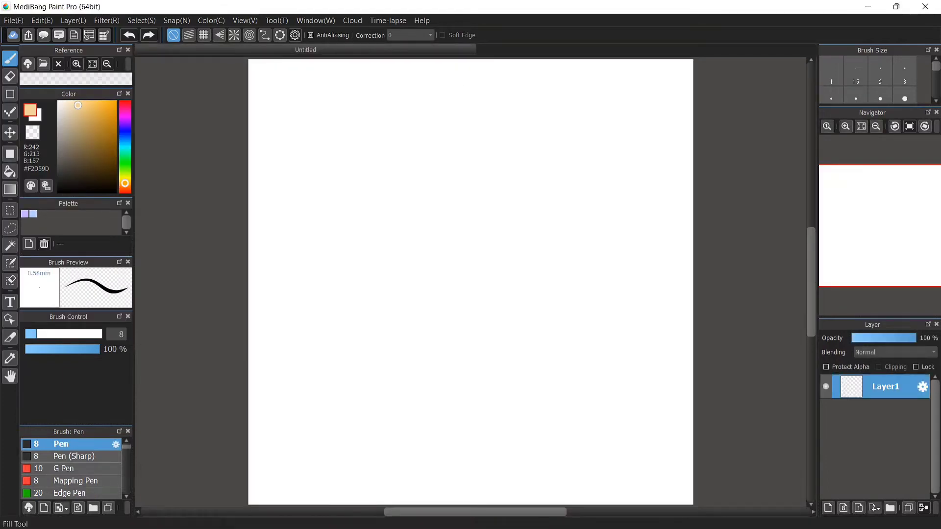
{"action": "left_click", "coordinate": [10, 154]}
{"action": "left_click", "coordinate": [125, 150]}
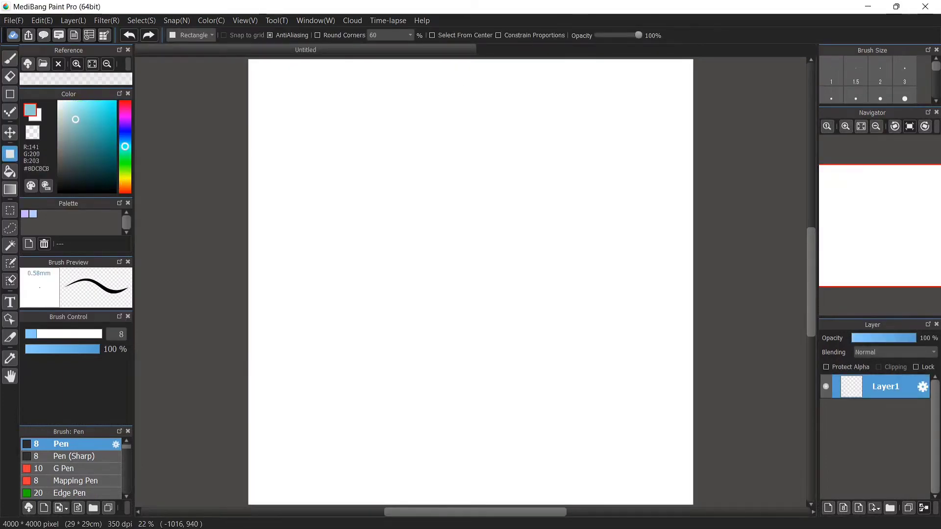
{"action": "key", "text": "ctrl+minus"}
{"action": "left_click_drag", "start_coordinate": [249, 107], "coordinate": [686, 435]}
On a new layer, draw an olive green rectangle across the lower part of the canvas for the ground
{"action": "key", "text": "ctrl+shift+n"}
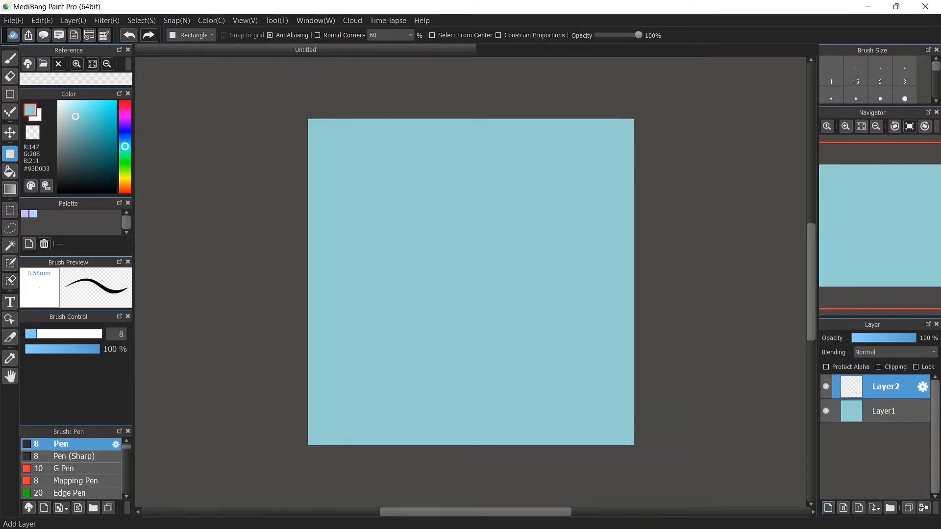
{"action": "left_click_drag", "start_coordinate": [125, 169], "coordinate": [125, 176]}
{"action": "left_click", "coordinate": [72, 139]}
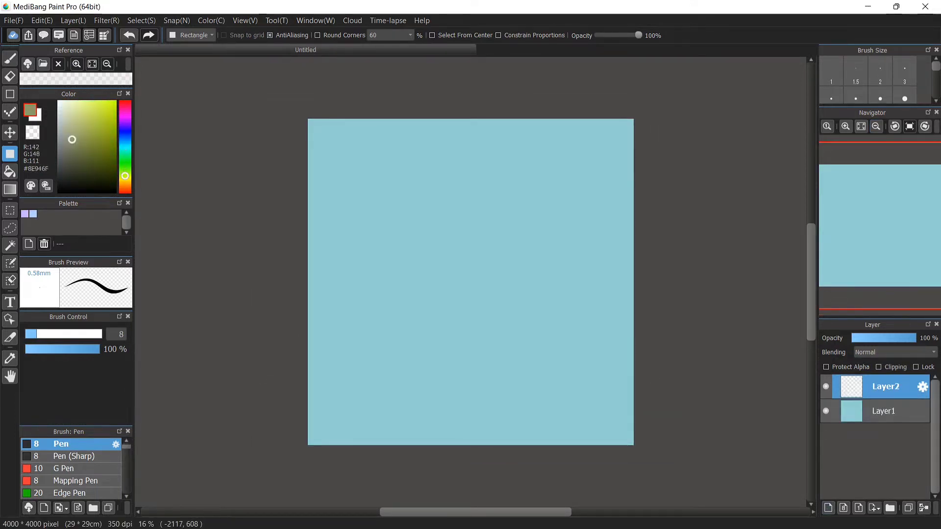
{"action": "left_click", "coordinate": [125, 172]}
{"action": "mouse_move", "coordinate": [280, 338]}
{"action": "left_mouse_down"}
{"action": "mouse_move", "coordinate": [532, 403]}
{"action": "mouse_move", "coordinate": [681, 475]}
{"action": "left_mouse_up"}
On a new layer, draw a peach rectangle for the house wall and shift it slightly left
{"action": "key", "text": "ctrl+shift+n"}
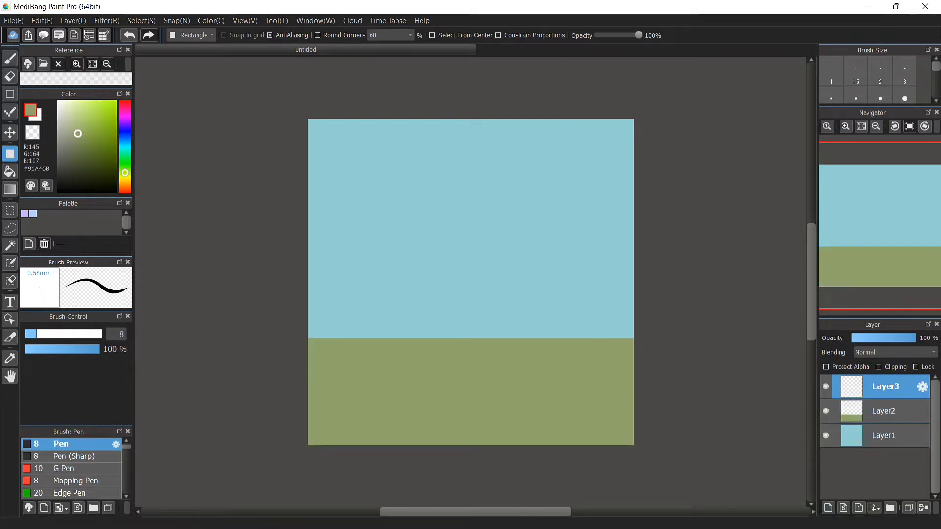
{"action": "left_click", "coordinate": [75, 102]}
{"action": "left_click_drag", "start_coordinate": [125, 173], "coordinate": [125, 186]}
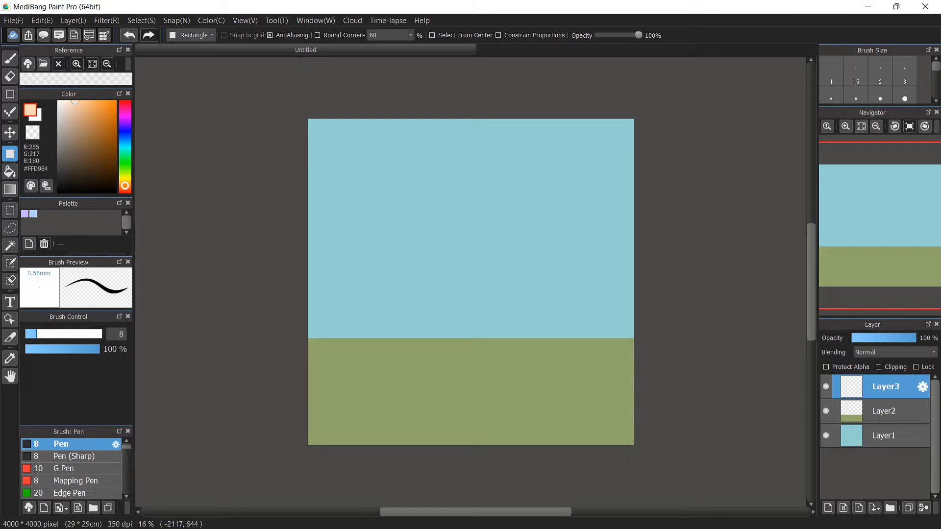
{"action": "mouse_move", "coordinate": [376, 233]}
{"action": "left_mouse_down"}
{"action": "mouse_move", "coordinate": [582, 358]}
{"action": "mouse_move", "coordinate": [567, 395]}
{"action": "mouse_move", "coordinate": [596, 393]}
{"action": "left_mouse_up"}
{"action": "left_click", "coordinate": [10, 133]}
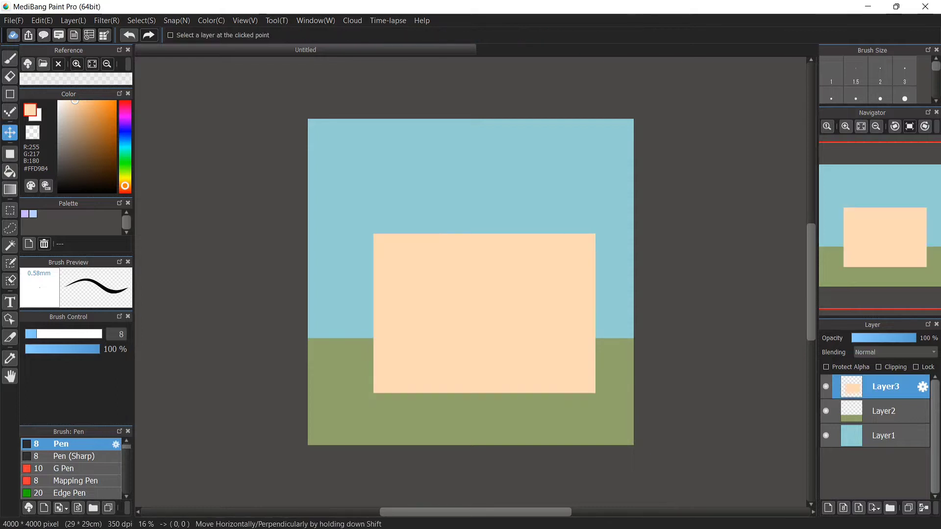
{"action": "left_click_drag", "start_coordinate": [480, 314], "coordinate": [473, 313]}
On a new layer with grid snapping on, draw two horizontal cream lines at pen size 17 marking the roof's top and base
{"action": "left_click", "coordinate": [10, 58]}
{"action": "left_click", "coordinate": [828, 508]}
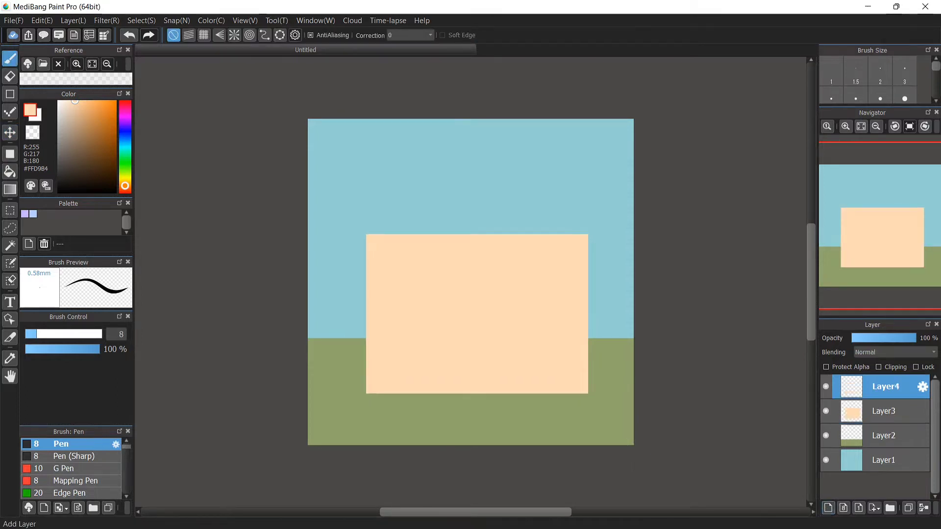
{"action": "left_click", "coordinate": [204, 35]}
{"action": "left_click", "coordinate": [77, 137]}
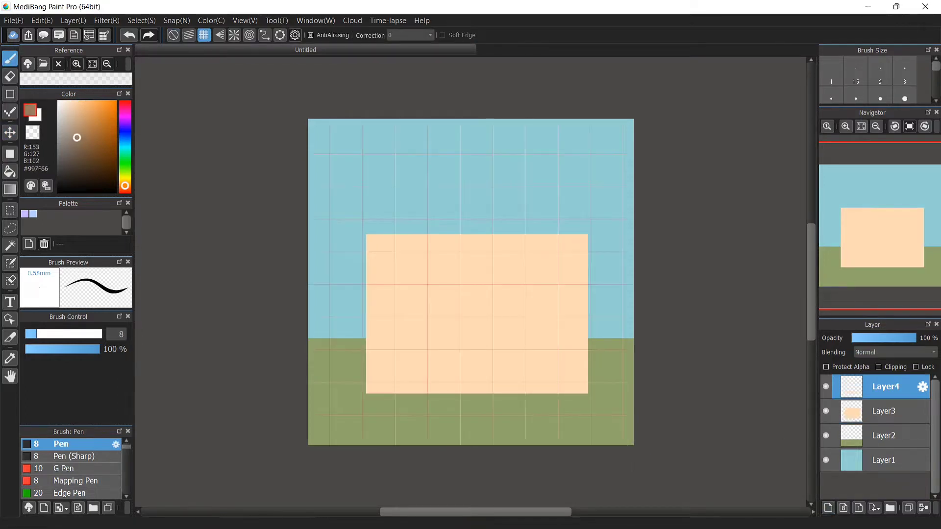
{"action": "left_click", "coordinate": [62, 102]}
{"action": "left_click", "coordinate": [125, 178]}
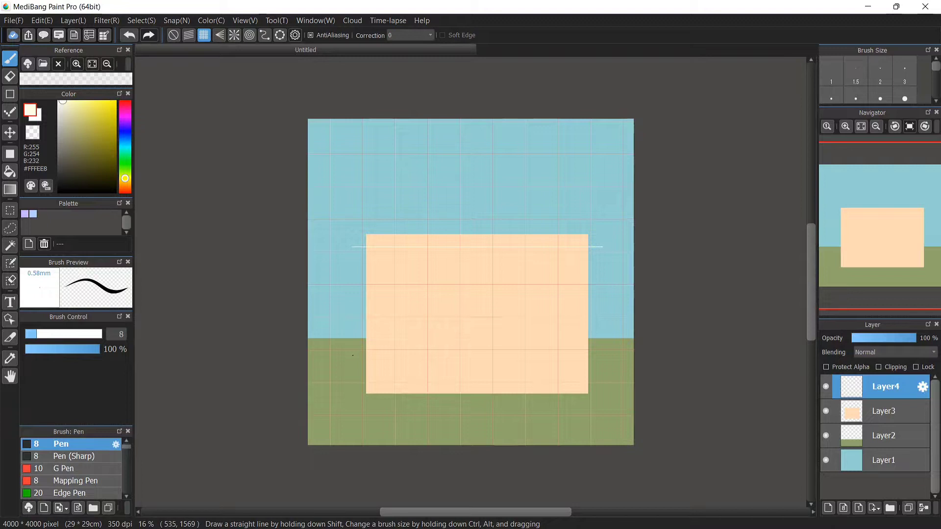
{"action": "left_click", "coordinate": [52, 335]}
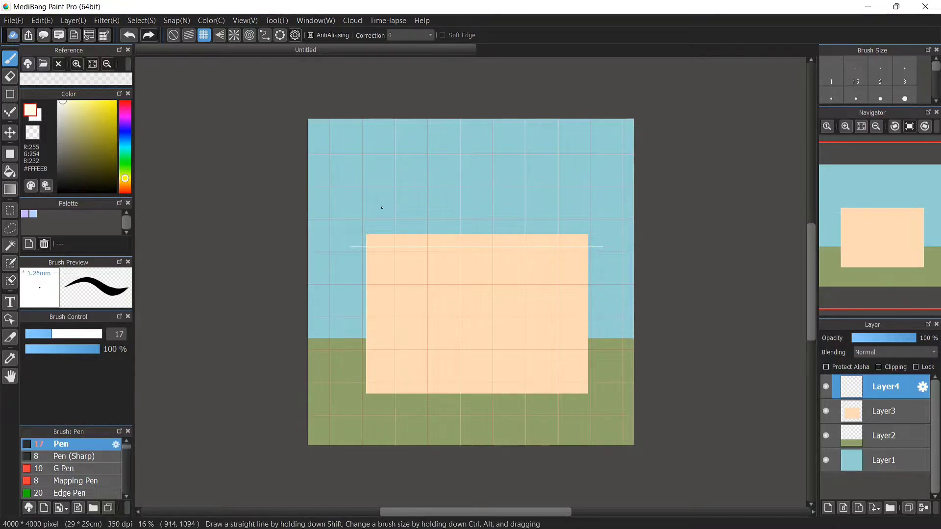
{"action": "left_click_drag", "start_coordinate": [463, 185], "coordinate": [568, 163]}
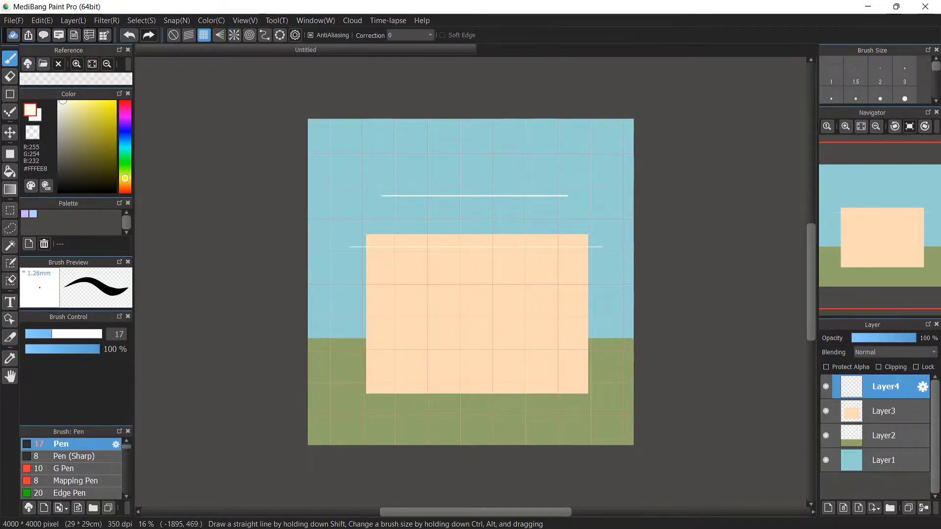
Turn snapping off and, with the Line tool, connect the horizontal lines with two slanted roof edges
{"action": "left_click", "coordinate": [9, 94]}
{"action": "left_click", "coordinate": [10, 58]}
{"action": "left_click", "coordinate": [174, 35]}
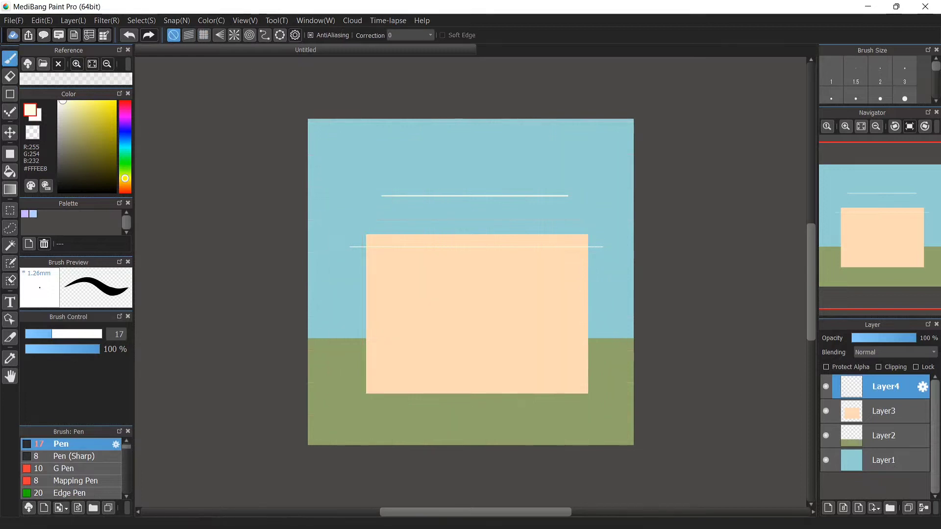
{"action": "left_click", "coordinate": [10, 94]}
{"action": "left_click_drag", "start_coordinate": [358, 238], "coordinate": [382, 196]}
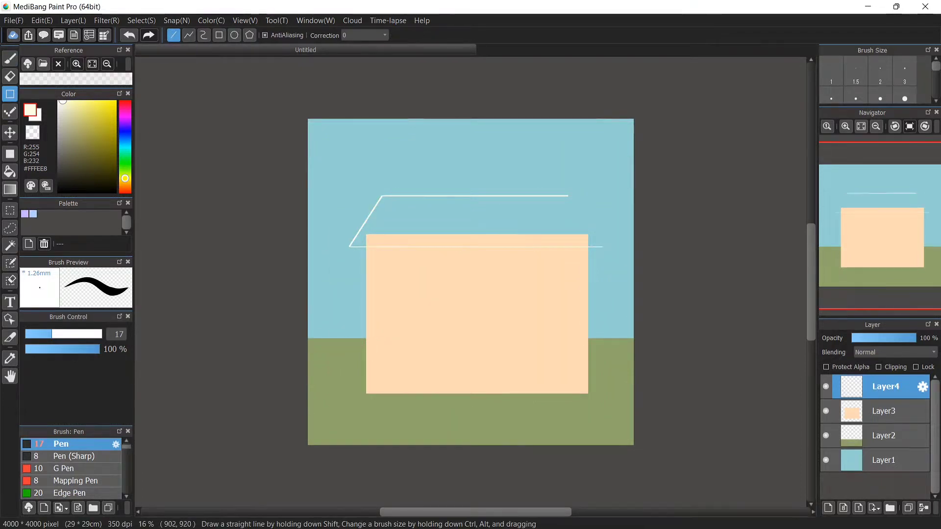
{"action": "scroll", "coordinate": [610, 133], "scroll_direction": "up", "scroll_amount": 1}
{"action": "left_click_drag", "start_coordinate": [605, 167], "coordinate": [650, 235]}
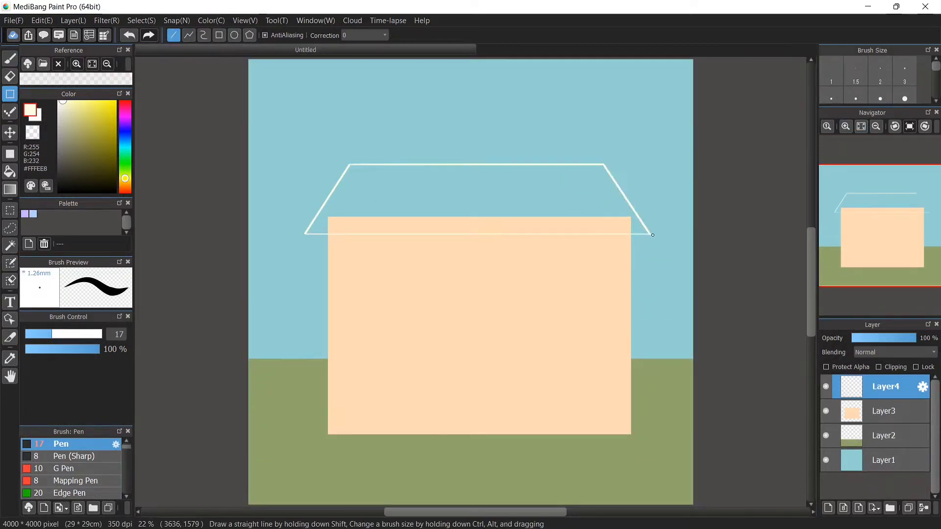
Fill the trapezoid roof outline with cream
{"action": "key", "text": "g"}
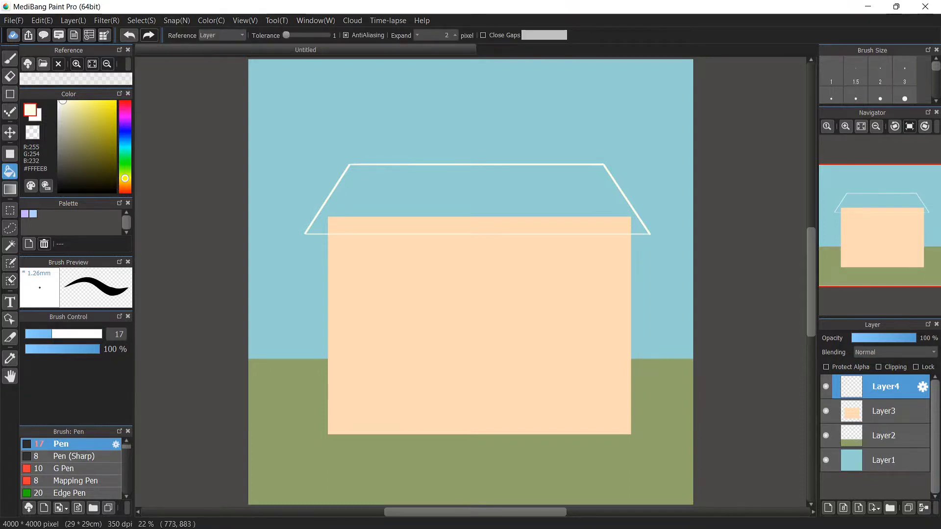
{"action": "left_click", "coordinate": [356, 179]}
Set the pen size to 21 and draw a row of scalloped arcs along the roof's lower edge
{"action": "left_click", "coordinate": [10, 59]}
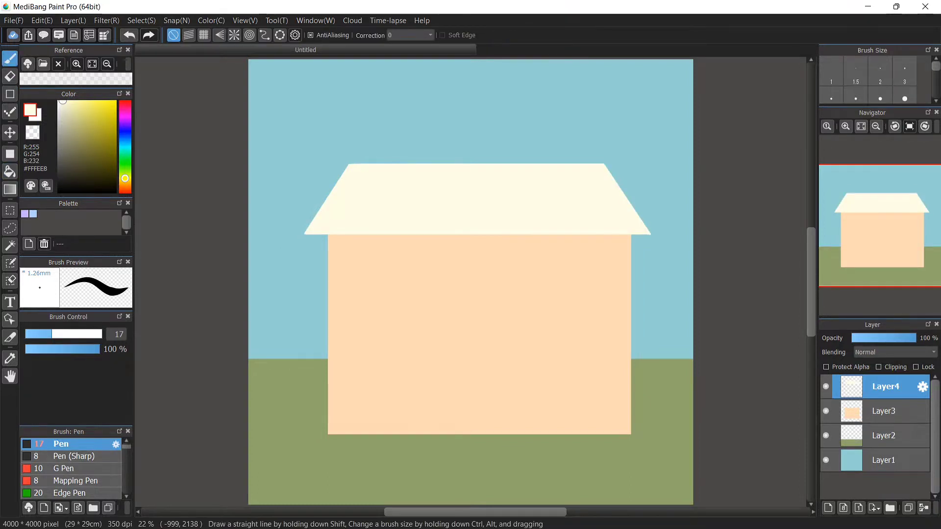
{"action": "key", "text": "bracketright"}
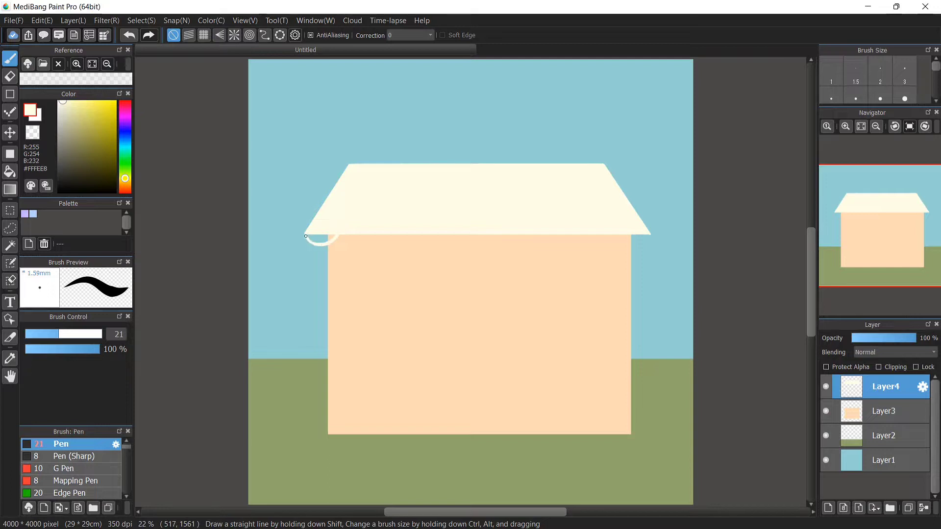
{"action": "left_click_drag", "start_coordinate": [409, 238], "coordinate": [455, 236]}
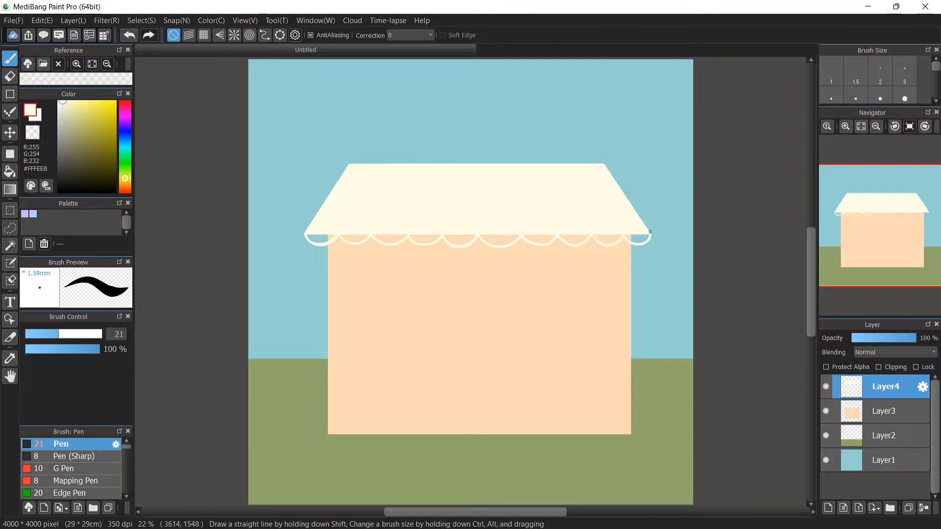
Fill each scallop under the roof with cream
{"action": "key", "text": "g"}
{"action": "left_click", "coordinate": [321, 239]}
{"action": "left_click", "coordinate": [354, 238]}
{"action": "left_click", "coordinate": [390, 239]}
{"action": "left_click", "coordinate": [425, 239]}
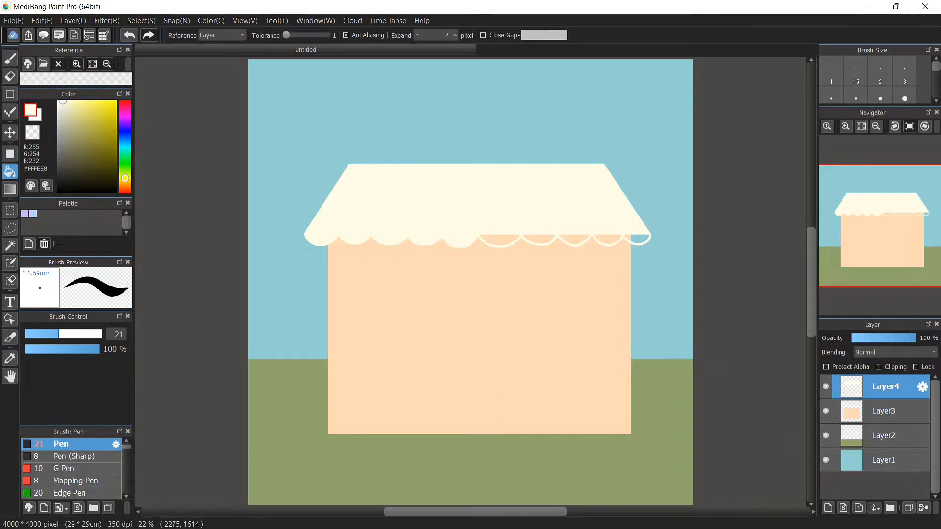
{"action": "left_click", "coordinate": [501, 239]}
{"action": "left_click", "coordinate": [538, 238]}
{"action": "left_click", "coordinate": [575, 239]}
{"action": "left_click", "coordinate": [9, 59]}
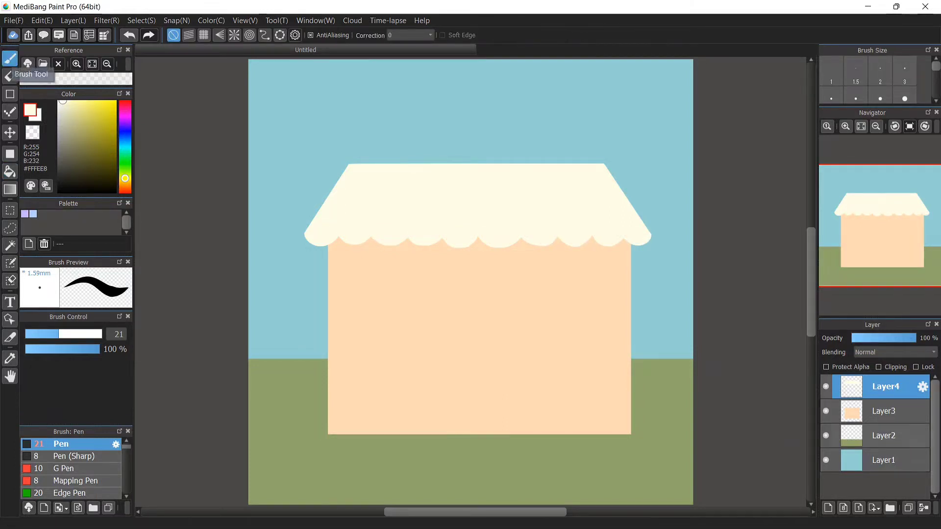
Add a new layer above the wall layer and draw a large cream rectangle on the lower front of the house
{"action": "left_click", "coordinate": [897, 412]}
{"action": "left_click", "coordinate": [827, 508]}
{"action": "left_click", "coordinate": [9, 153]}
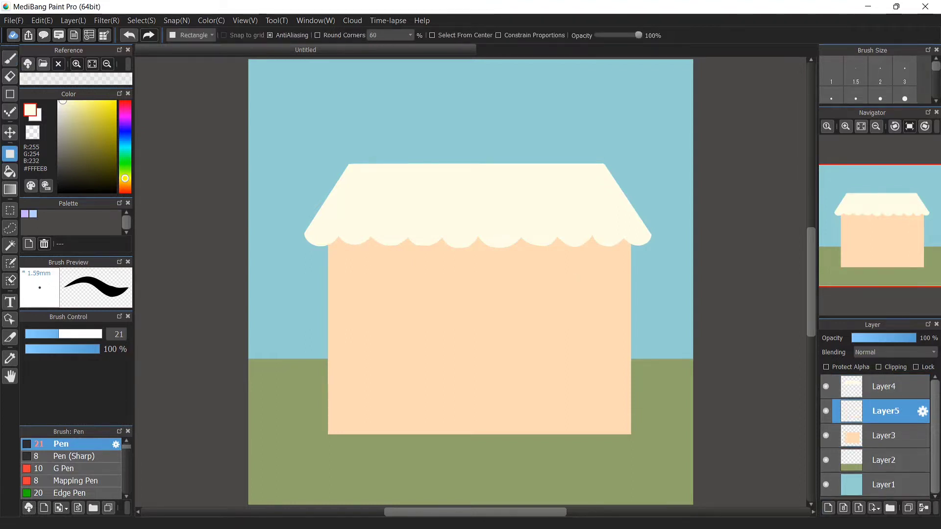
{"action": "mouse_move", "coordinate": [125, 178]}
{"action": "left_mouse_down"}
{"action": "mouse_move", "coordinate": [125, 161]}
{"action": "mouse_move", "coordinate": [125, 178]}
{"action": "left_mouse_up"}
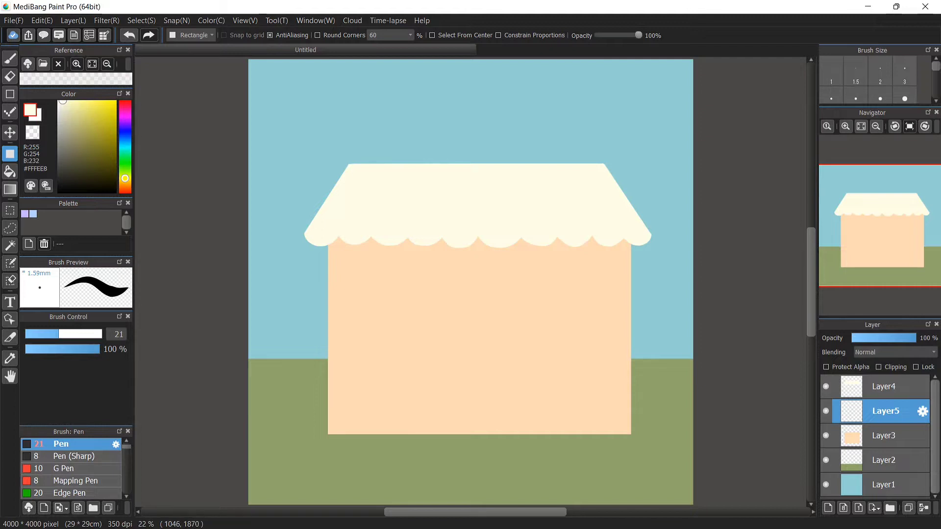
{"action": "left_click_drag", "start_coordinate": [364, 266], "coordinate": [597, 434]}
Pick a slate blue and draw a slightly smaller rectangle inside the cream one for the window glass
{"action": "left_click_drag", "start_coordinate": [125, 179], "coordinate": [125, 144]}
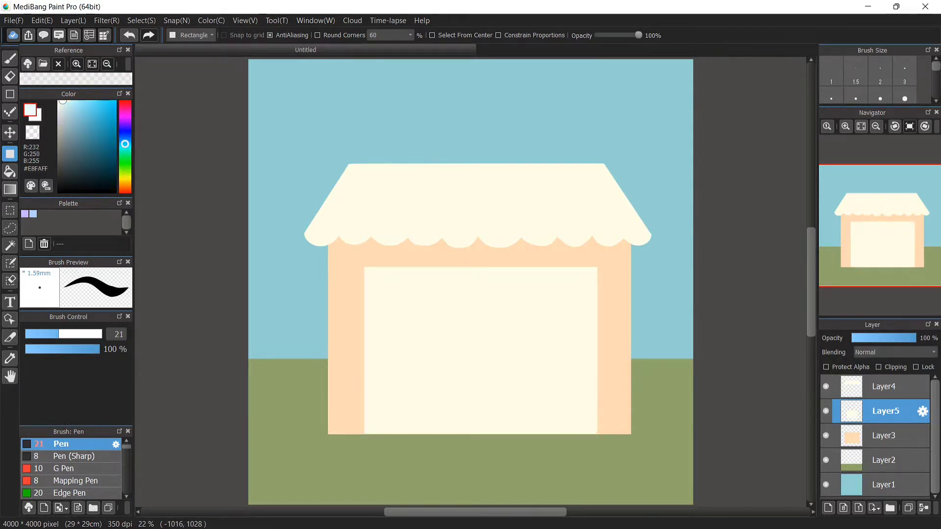
{"action": "left_click", "coordinate": [71, 152]}
{"action": "left_click_drag", "start_coordinate": [371, 274], "coordinate": [590, 425]}
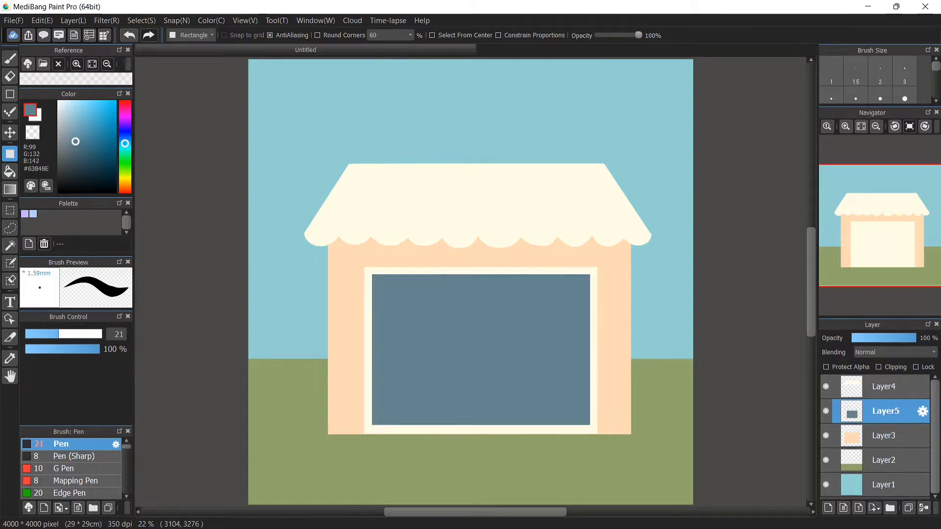
Sample the cream roof colour and draw a vertical bar dividing the window
{"action": "right_click", "coordinate": [460, 172]}
{"action": "left_click_drag", "start_coordinate": [427, 272], "coordinate": [436, 426]}
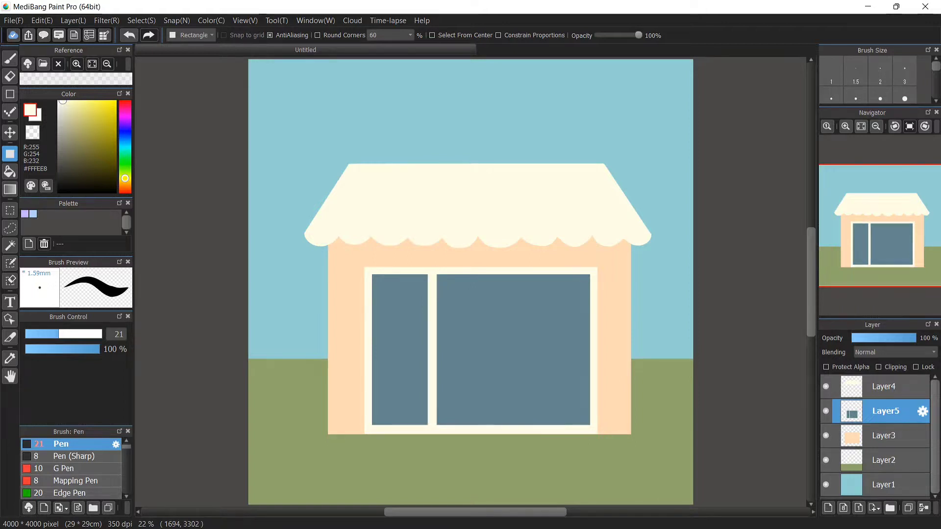
Draw three horizontal cream bars to split the window into smaller panes
{"action": "left_click_drag", "start_coordinate": [438, 383], "coordinate": [592, 385]}
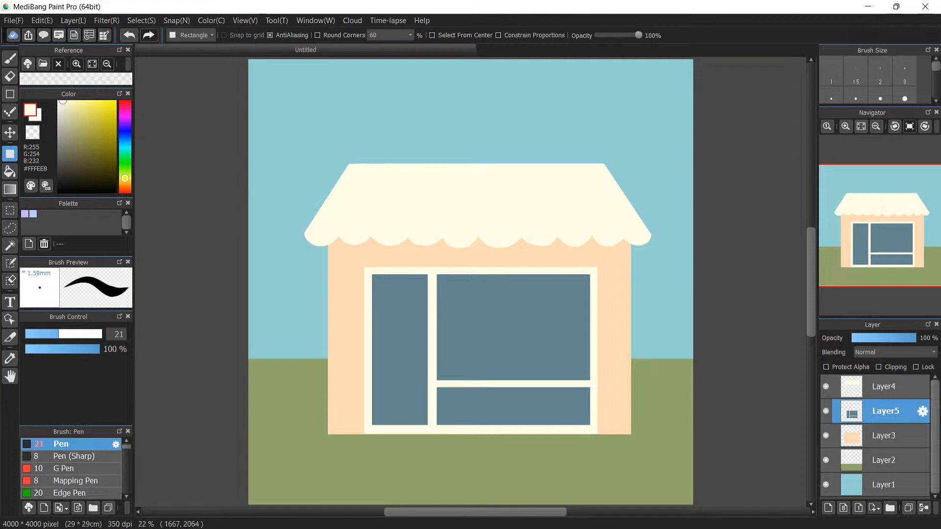
{"action": "left_click_drag", "start_coordinate": [433, 290], "coordinate": [593, 298]}
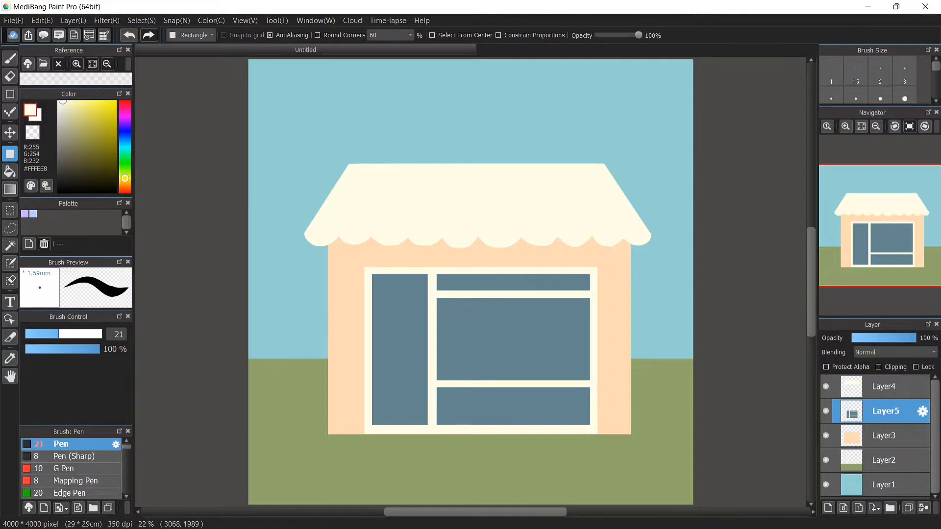
{"action": "left_click_drag", "start_coordinate": [368, 342], "coordinate": [431, 348]}
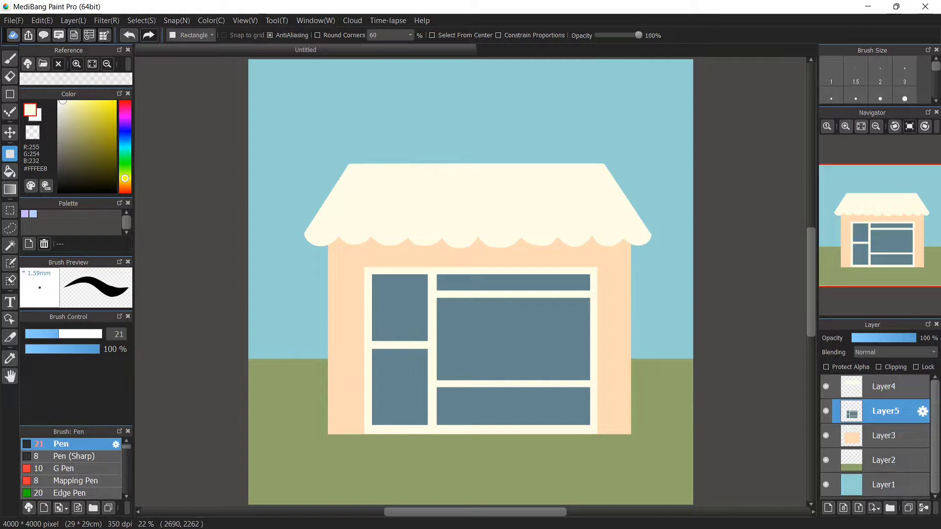
Add a new layer above the window layer and draw a brown strip along the house's base
{"action": "key", "text": "b"}
{"action": "scroll", "coordinate": [470, 282], "scroll_direction": "down", "scroll_amount": 2}
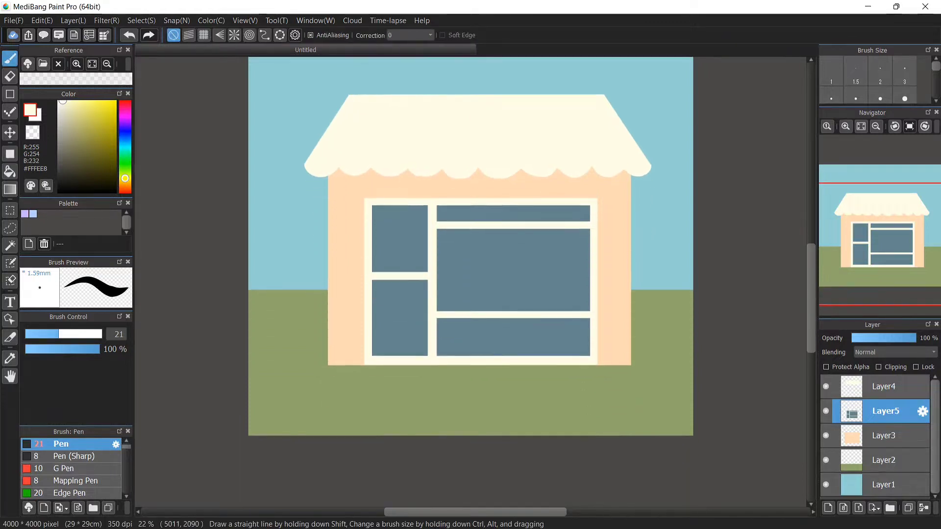
{"action": "left_click", "coordinate": [883, 387]}
{"action": "left_click", "coordinate": [885, 411]}
{"action": "left_click", "coordinate": [828, 508]}
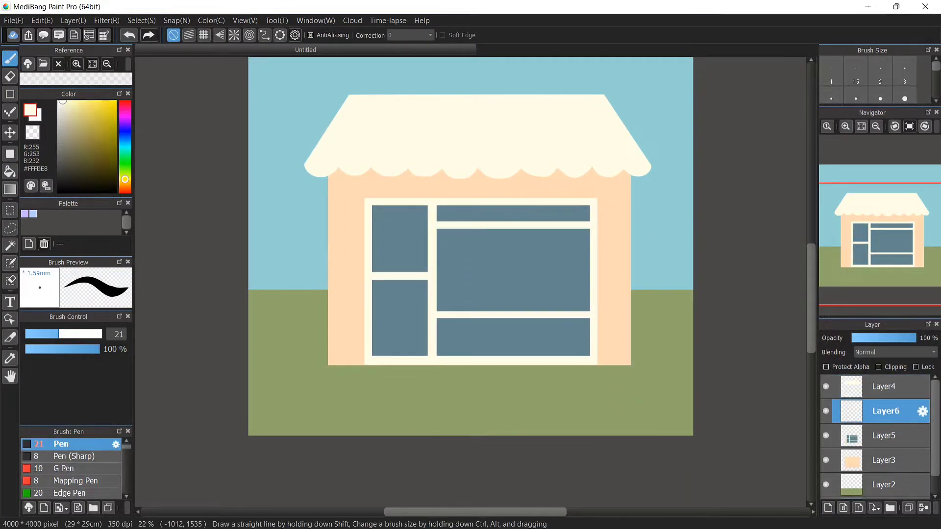
{"action": "left_click", "coordinate": [125, 185]}
{"action": "left_click", "coordinate": [83, 133]}
{"action": "key", "text": "u"}
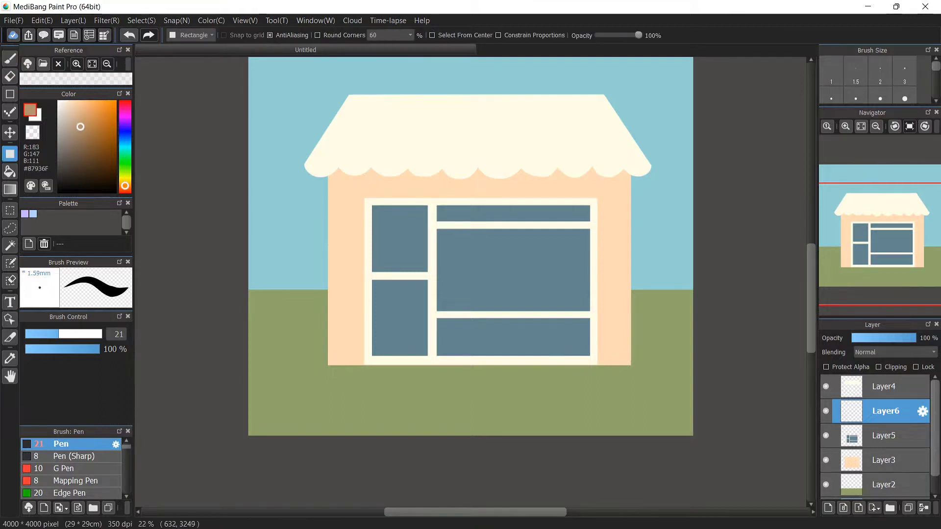
{"action": "left_click_drag", "start_coordinate": [317, 355], "coordinate": [643, 378]}
Move the brown strip slightly downward and select the roof layer
{"action": "key", "text": "v"}
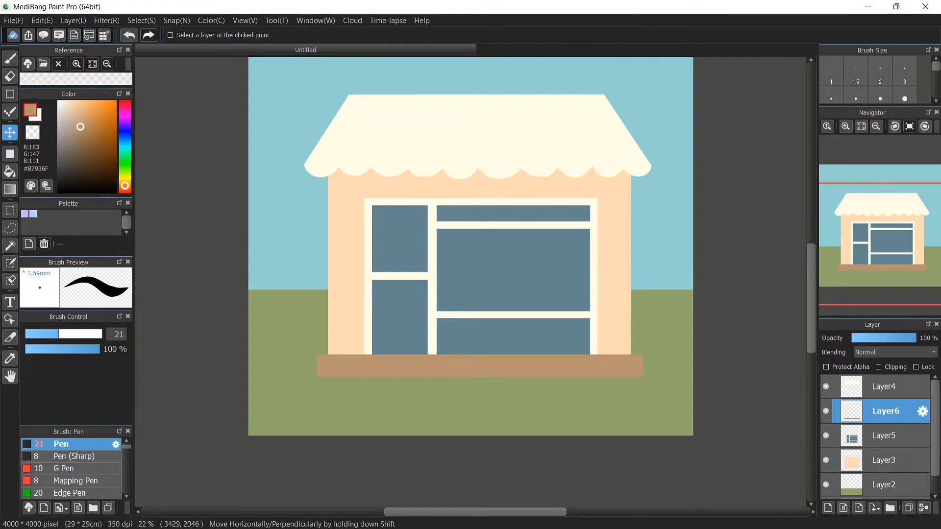
{"action": "left_click_drag", "start_coordinate": [630, 217], "coordinate": [632, 224]}
{"action": "key", "text": "b"}
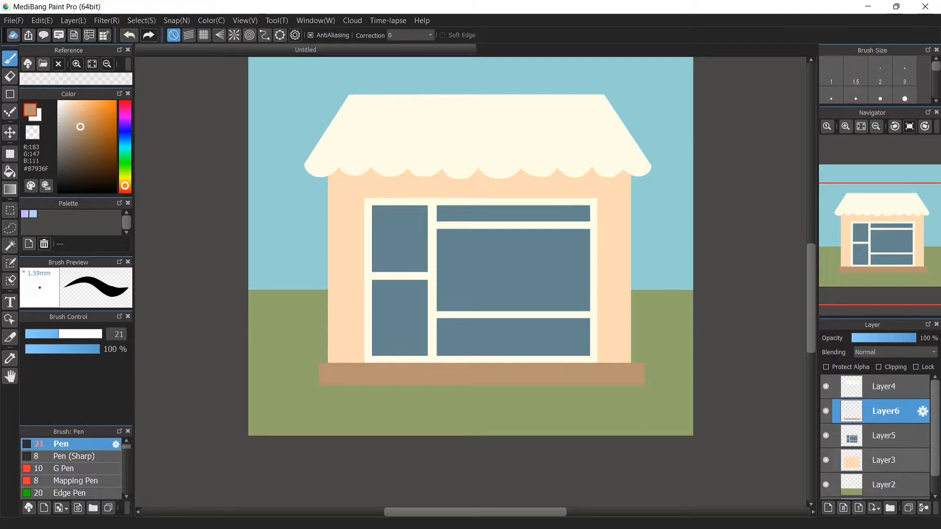
{"action": "left_click", "coordinate": [884, 387]}
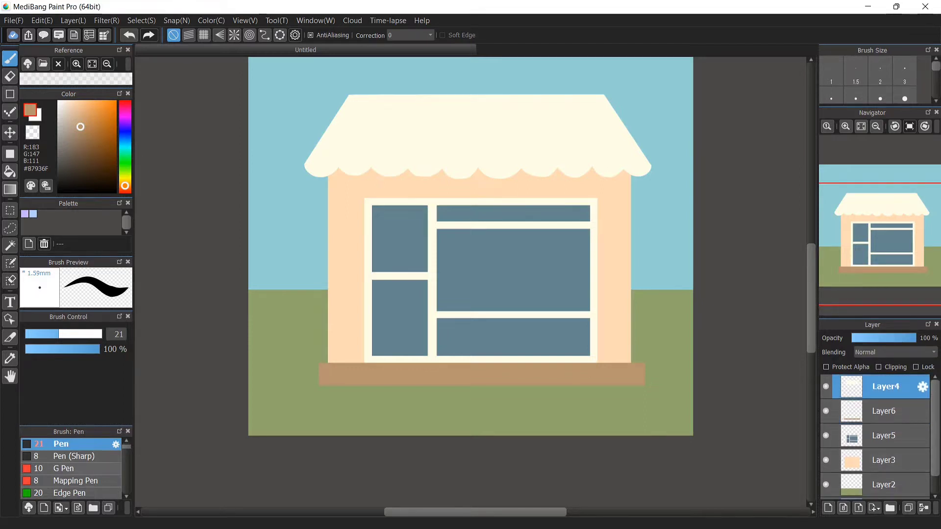
Pick an orange colour and draw thin slanted stripe lines across the cream roof from its edge to its top
{"action": "left_click", "coordinate": [71, 468]}
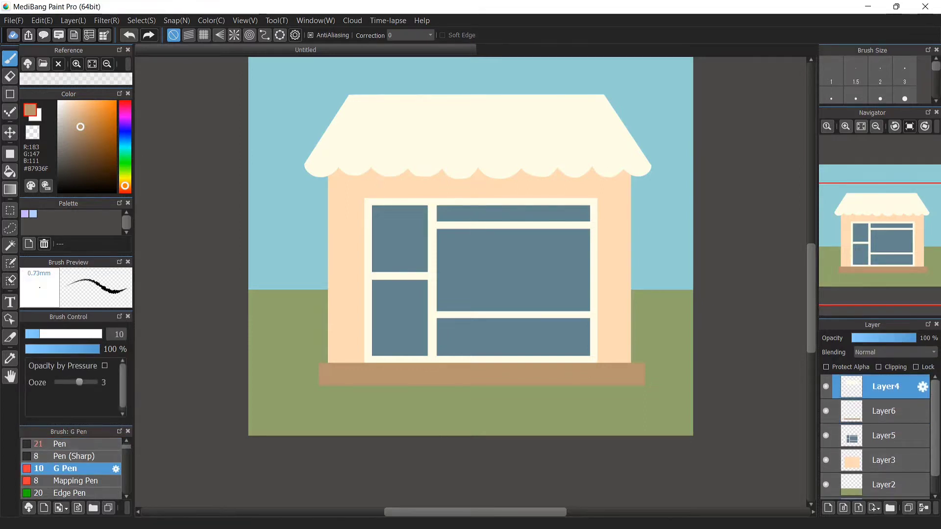
{"action": "mouse_move", "coordinate": [80, 127]}
{"action": "left_mouse_down"}
{"action": "mouse_move", "coordinate": [72, 113]}
{"action": "mouse_move", "coordinate": [97, 120]}
{"action": "left_mouse_up"}
{"action": "left_click_drag", "start_coordinate": [125, 186], "coordinate": [125, 144]}
{"action": "left_click_drag", "start_coordinate": [81, 111], "coordinate": [81, 109]}
{"action": "left_click", "coordinate": [67, 334]}
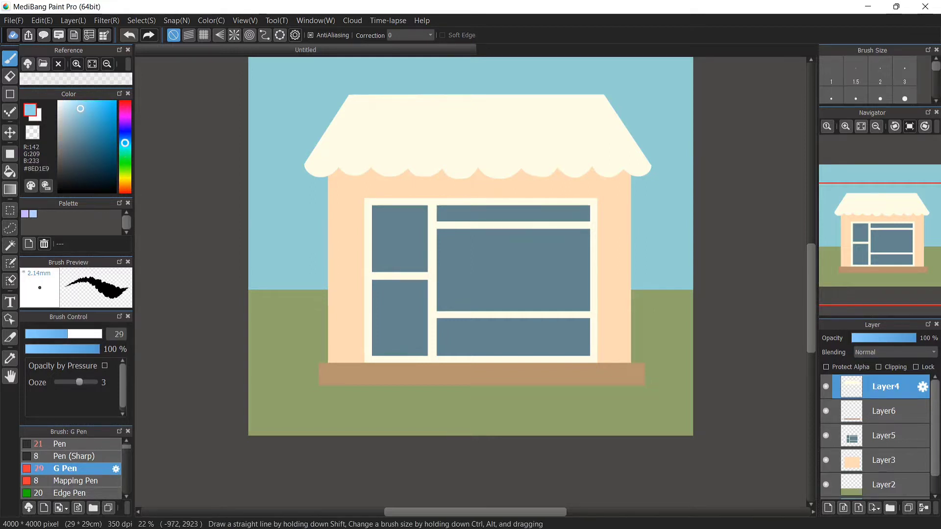
{"action": "left_click", "coordinate": [10, 93]}
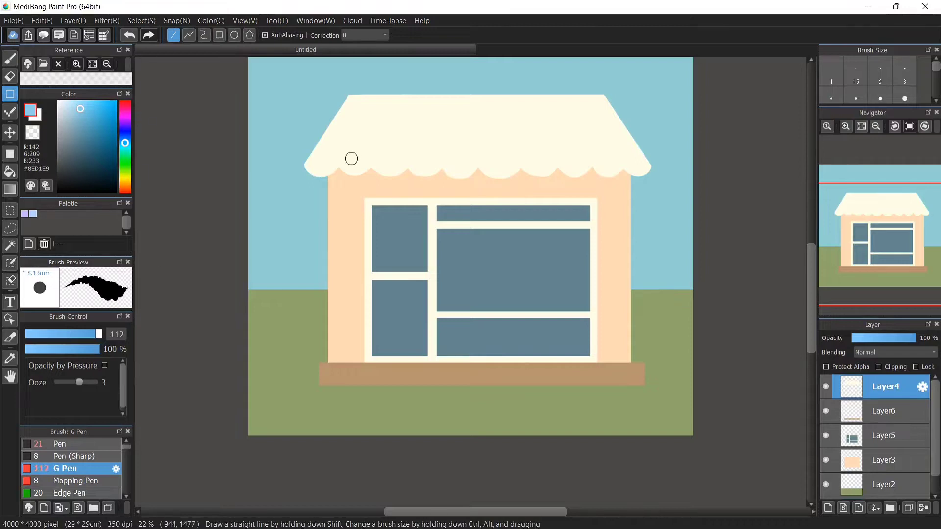
{"action": "left_click_drag", "start_coordinate": [336, 171], "coordinate": [382, 90]}
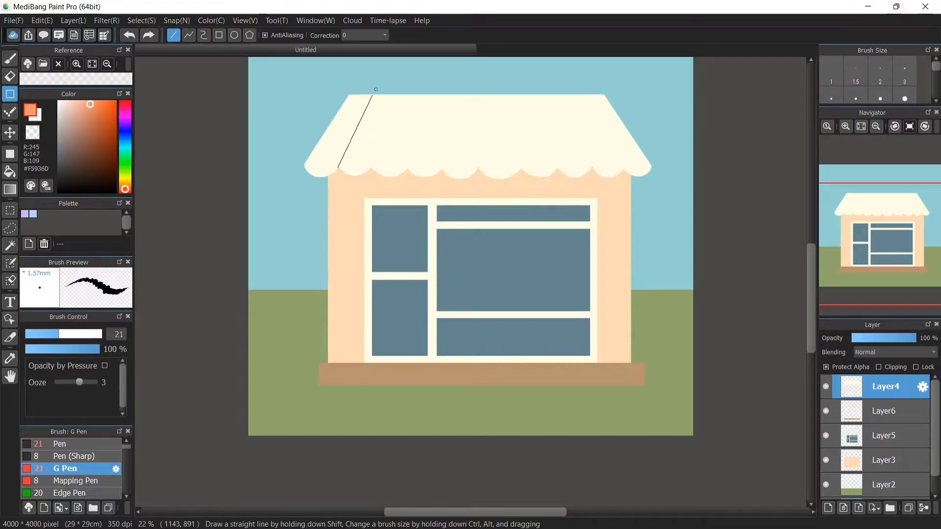
{"action": "left_click_drag", "start_coordinate": [374, 169], "coordinate": [394, 94]}
{"action": "left_click_drag", "start_coordinate": [410, 172], "coordinate": [417, 95]}
{"action": "left_click_drag", "start_coordinate": [442, 173], "coordinate": [442, 90]}
{"action": "left_click_drag", "start_coordinate": [477, 174], "coordinate": [478, 91]}
{"action": "left_click_drag", "start_coordinate": [522, 173], "coordinate": [509, 92]}
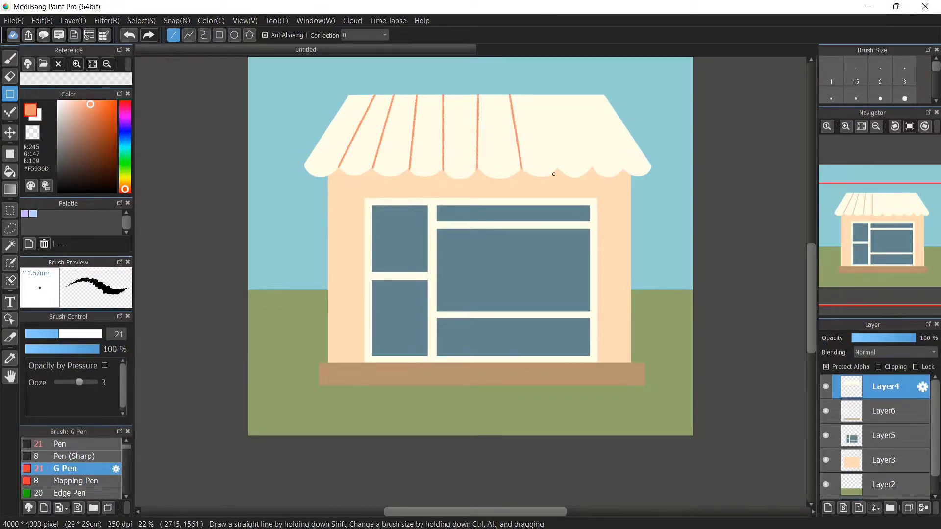
{"action": "left_click_drag", "start_coordinate": [558, 173], "coordinate": [541, 91]}
{"action": "left_click_drag", "start_coordinate": [593, 172], "coordinate": [567, 91]}
{"action": "left_click_drag", "start_coordinate": [625, 173], "coordinate": [581, 72]}
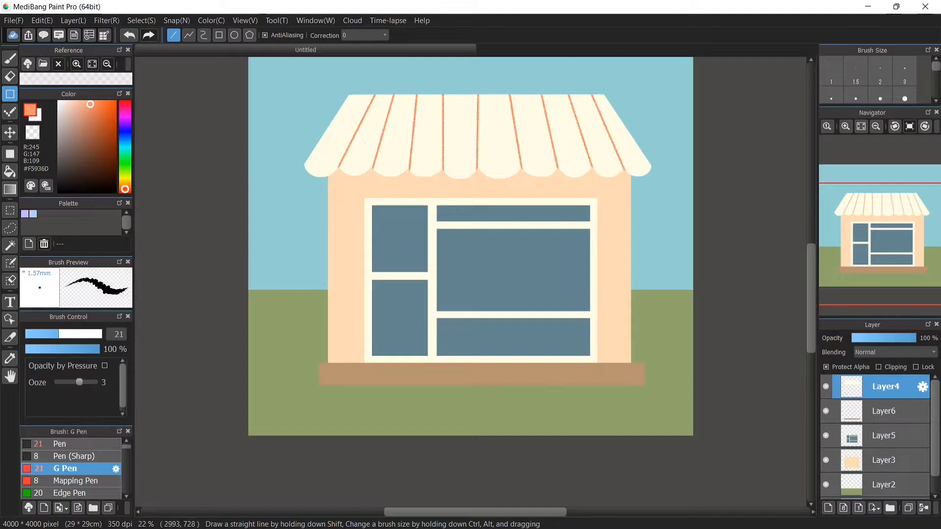
Switch to the brush and trace the roof's scalloped lower edge in orange
{"action": "left_click", "coordinate": [10, 59]}
{"action": "left_click", "coordinate": [82, 334]}
{"action": "mouse_move", "coordinate": [336, 169]}
{"action": "left_mouse_down"}
{"action": "mouse_move", "coordinate": [421, 178]}
{"action": "mouse_move", "coordinate": [451, 163]}
{"action": "mouse_move", "coordinate": [458, 178]}
{"action": "mouse_move", "coordinate": [478, 168]}
{"action": "mouse_move", "coordinate": [506, 176]}
{"action": "mouse_move", "coordinate": [586, 166]}
{"action": "mouse_move", "coordinate": [603, 176]}
{"action": "mouse_move", "coordinate": [649, 167]}
{"action": "left_mouse_up"}
Add a new layer and paint large grey-green bushes covering the house's base on both sides
{"action": "left_click", "coordinate": [101, 334]}
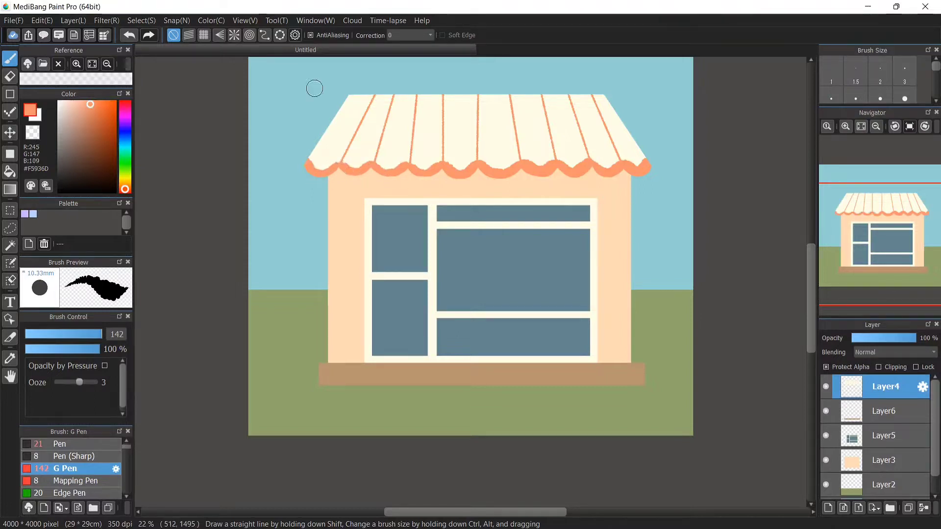
{"action": "left_click", "coordinate": [339, 138], "text": "alt"}
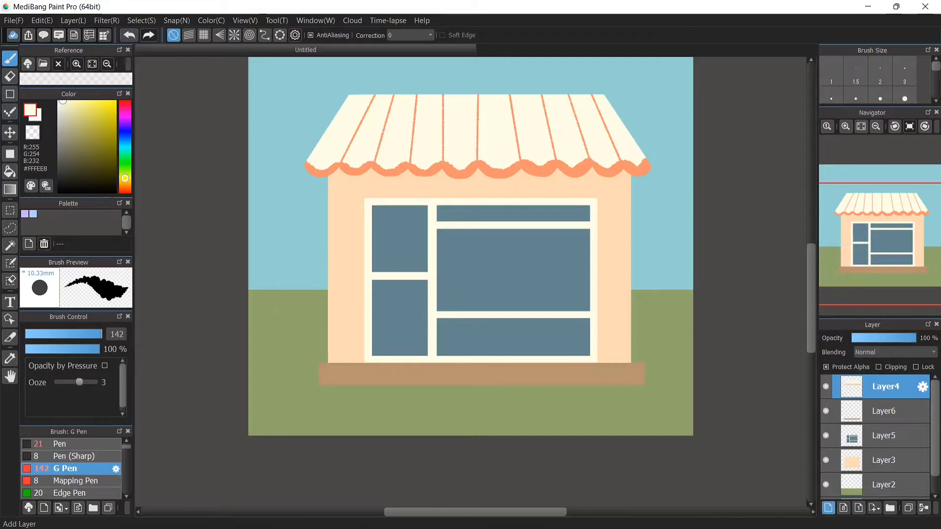
{"action": "left_click", "coordinate": [828, 508]}
{"action": "left_click", "coordinate": [125, 144]}
{"action": "left_click", "coordinate": [69, 139]}
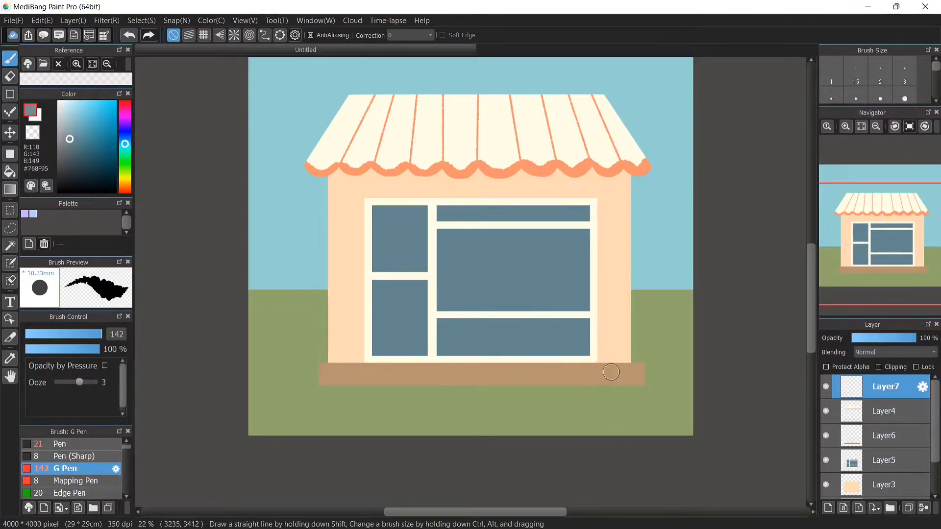
{"action": "left_click", "coordinate": [125, 150]}
{"action": "mouse_move", "coordinate": [635, 365]}
{"action": "left_mouse_down"}
{"action": "mouse_move", "coordinate": [636, 339]}
{"action": "mouse_move", "coordinate": [658, 372]}
{"action": "mouse_move", "coordinate": [673, 369]}
{"action": "mouse_move", "coordinate": [663, 348]}
{"action": "mouse_move", "coordinate": [681, 346]}
{"action": "mouse_move", "coordinate": [680, 383]}
{"action": "mouse_move", "coordinate": [583, 390]}
{"action": "mouse_move", "coordinate": [596, 367]}
{"action": "mouse_move", "coordinate": [621, 392]}
{"action": "mouse_move", "coordinate": [556, 388]}
{"action": "mouse_move", "coordinate": [580, 385]}
{"action": "mouse_move", "coordinate": [523, 397]}
{"action": "mouse_move", "coordinate": [616, 385]}
{"action": "mouse_move", "coordinate": [653, 406]}
{"action": "mouse_move", "coordinate": [692, 386]}
{"action": "left_mouse_up"}
{"action": "mouse_move", "coordinate": [313, 340]}
{"action": "left_mouse_down"}
{"action": "mouse_move", "coordinate": [283, 377]}
{"action": "mouse_move", "coordinate": [246, 385]}
{"action": "mouse_move", "coordinate": [287, 380]}
{"action": "mouse_move", "coordinate": [360, 391]}
{"action": "mouse_move", "coordinate": [305, 383]}
{"action": "mouse_move", "coordinate": [347, 352]}
{"action": "mouse_move", "coordinate": [397, 383]}
{"action": "mouse_move", "coordinate": [400, 404]}
{"action": "mouse_move", "coordinate": [350, 402]}
{"action": "left_mouse_up"}
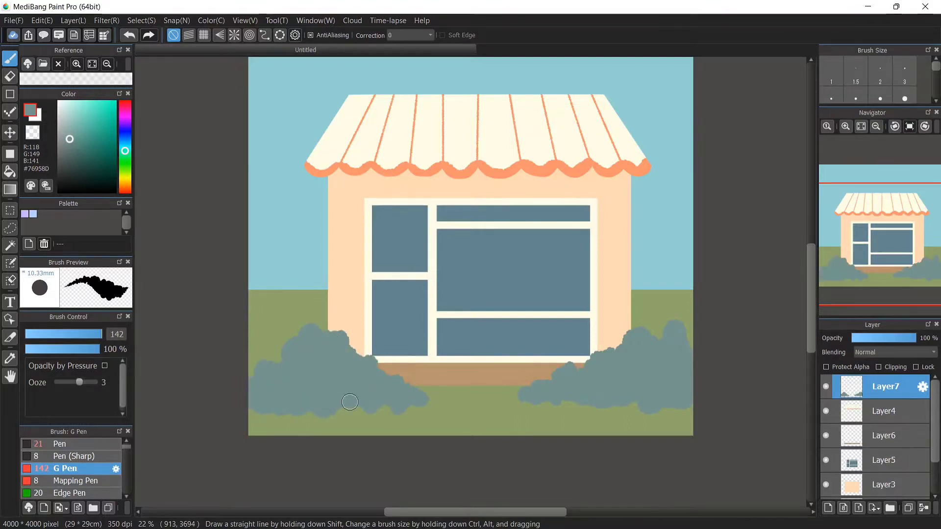
Reorder the layers, moving the roof layer below the brown strip layer
{"action": "scroll", "coordinate": [882, 436], "scroll_direction": "down", "scroll_amount": 3}
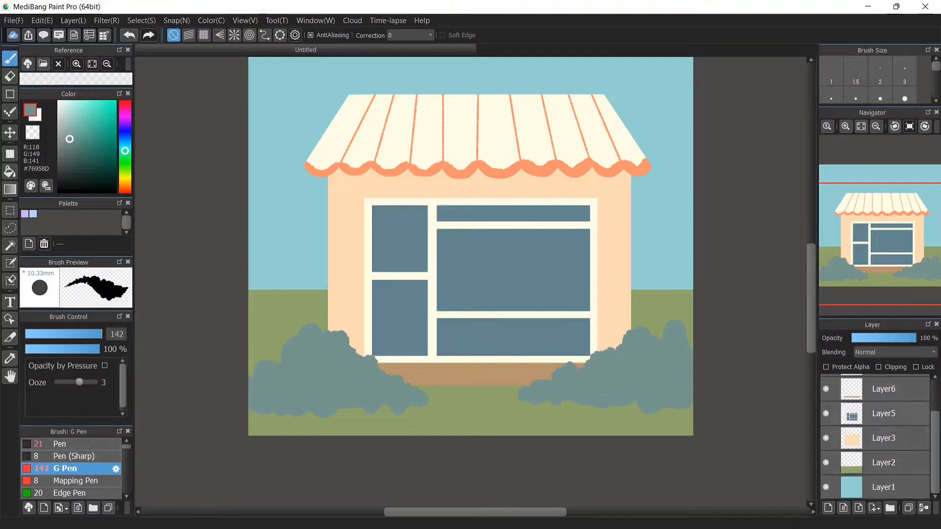
{"action": "left_click", "coordinate": [882, 437]}
{"action": "scroll", "coordinate": [882, 438], "scroll_direction": "up", "scroll_amount": 1}
{"action": "left_click", "coordinate": [882, 444]}
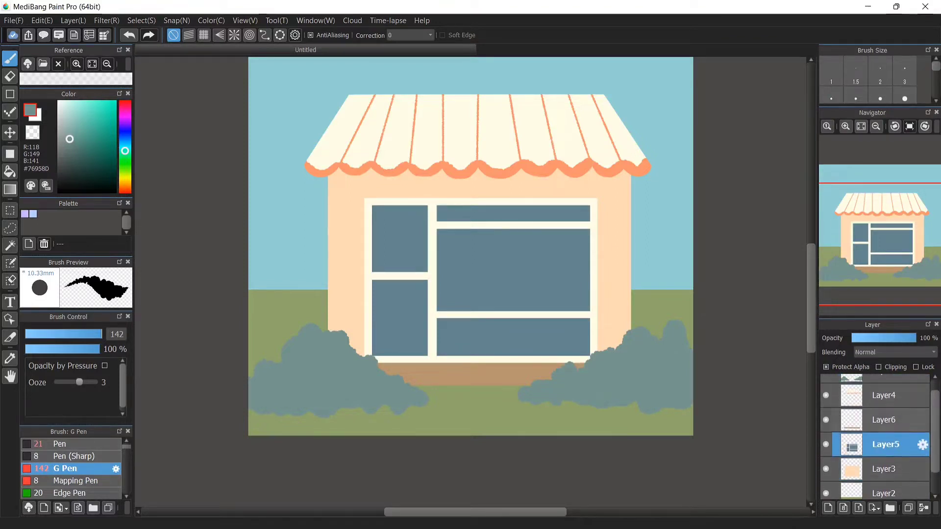
{"action": "left_click", "coordinate": [882, 420]}
{"action": "left_click", "coordinate": [882, 395]}
{"action": "left_click_drag", "start_coordinate": [882, 395], "coordinate": [881, 420]}
{"action": "left_click", "coordinate": [882, 378]}
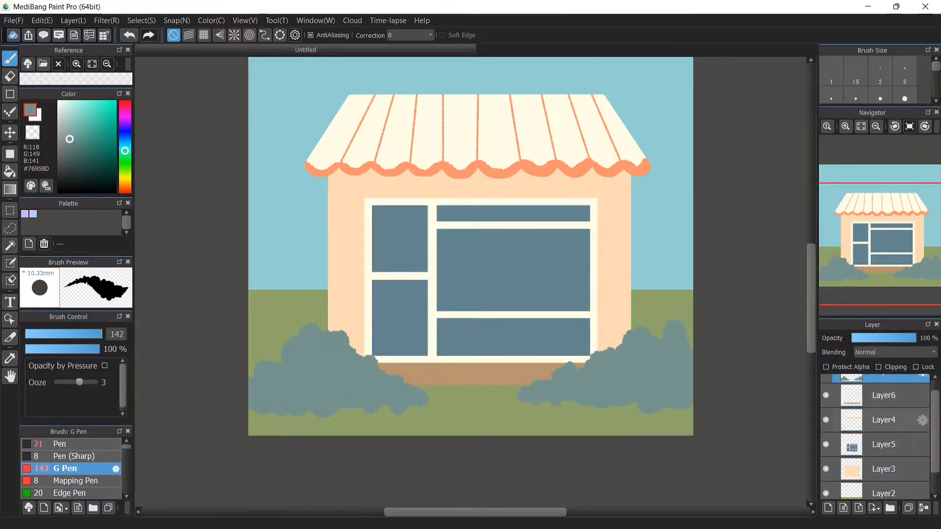
{"action": "scroll", "coordinate": [882, 422], "scroll_direction": "up", "scroll_amount": 1}
{"action": "scroll", "coordinate": [882, 437], "scroll_direction": "down", "scroll_amount": 2}
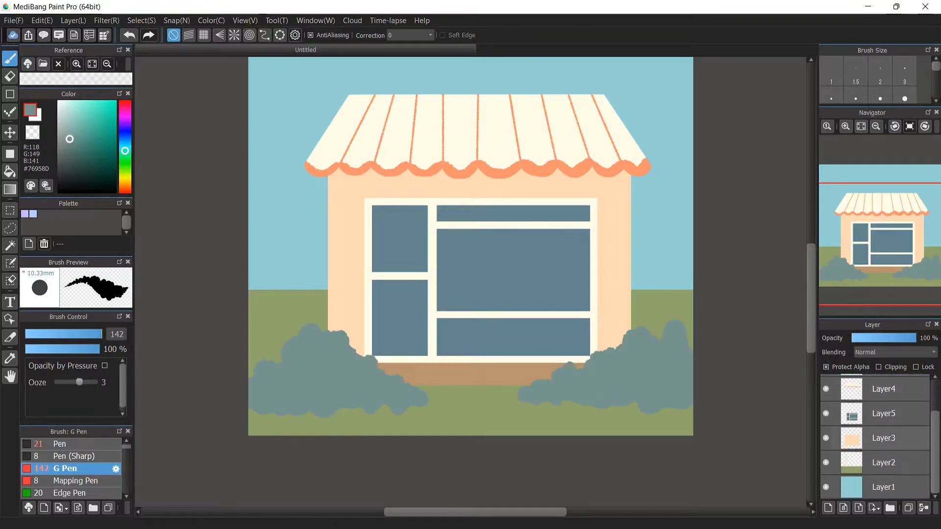
Select the wall layer, choose the thin Oil Pastel brush, and shade the wall just beneath the roof
{"action": "left_click", "coordinate": [882, 437]}
{"action": "scroll", "coordinate": [71, 468], "scroll_direction": "down", "scroll_amount": 4}
{"action": "scroll", "coordinate": [71, 468], "scroll_direction": "down", "scroll_amount": 8}
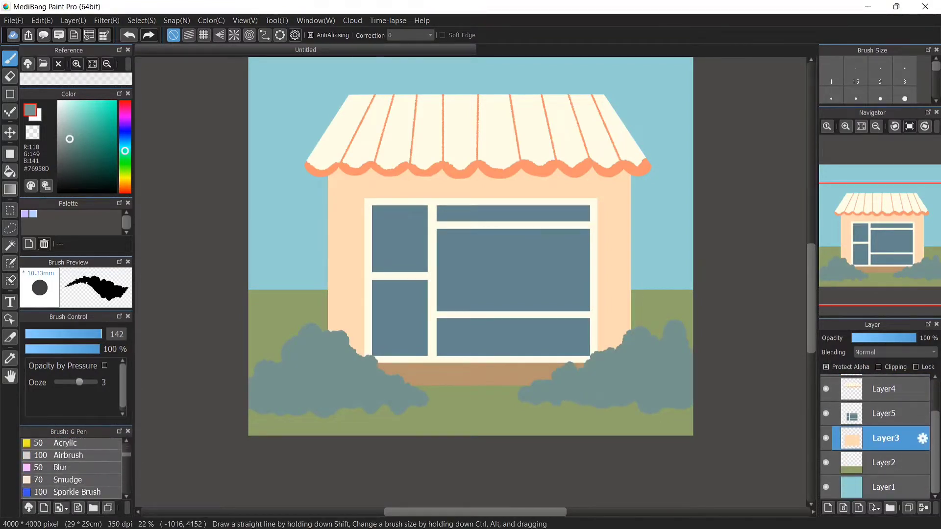
{"action": "scroll", "coordinate": [71, 468], "scroll_direction": "down", "scroll_amount": 3}
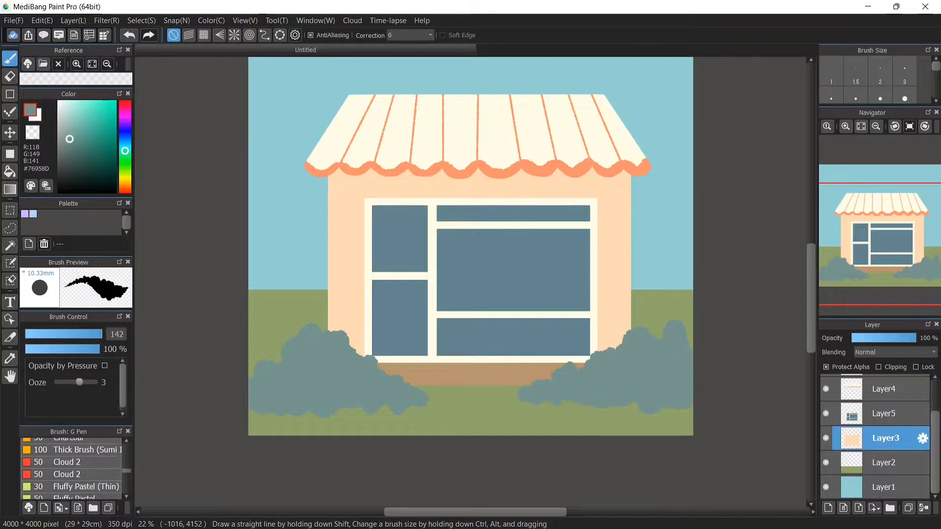
{"action": "scroll", "coordinate": [116, 485], "scroll_direction": "down", "scroll_amount": 3}
{"action": "left_click", "coordinate": [116, 495]}
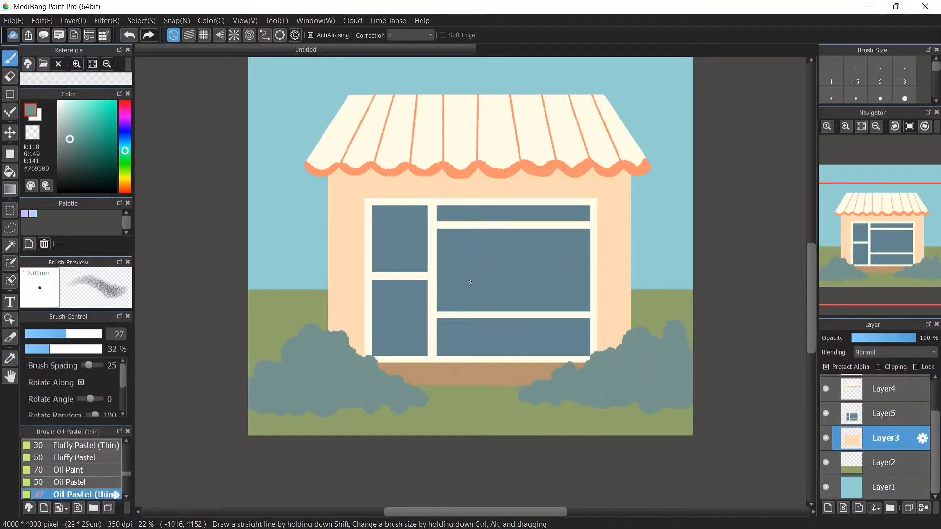
{"action": "left_click_drag", "start_coordinate": [66, 334], "coordinate": [101, 334]}
{"action": "right_click", "coordinate": [418, 375]}
{"action": "right_click", "coordinate": [399, 172]}
{"action": "mouse_move", "coordinate": [338, 160]}
{"action": "left_mouse_down"}
{"action": "mouse_move", "coordinate": [368, 194]}
{"action": "mouse_move", "coordinate": [580, 172]}
{"action": "mouse_move", "coordinate": [448, 189]}
{"action": "mouse_move", "coordinate": [310, 285]}
{"action": "mouse_move", "coordinate": [381, 325]}
{"action": "mouse_move", "coordinate": [432, 274]}
{"action": "mouse_move", "coordinate": [595, 300]}
{"action": "mouse_move", "coordinate": [590, 161]}
{"action": "left_mouse_up"}
Pick a light blue and softly shade the wall's upper corner and its lower edges near the bushes
{"action": "left_click", "coordinate": [84, 107]}
{"action": "left_click_drag", "start_coordinate": [125, 182], "coordinate": [125, 145]}
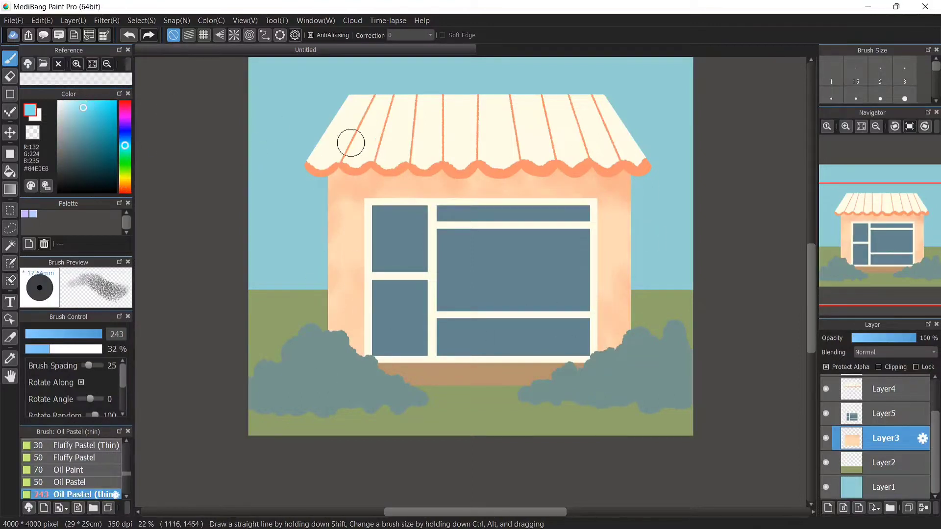
{"action": "left_click", "coordinate": [80, 120]}
{"action": "left_click_drag", "start_coordinate": [323, 162], "coordinate": [357, 171]}
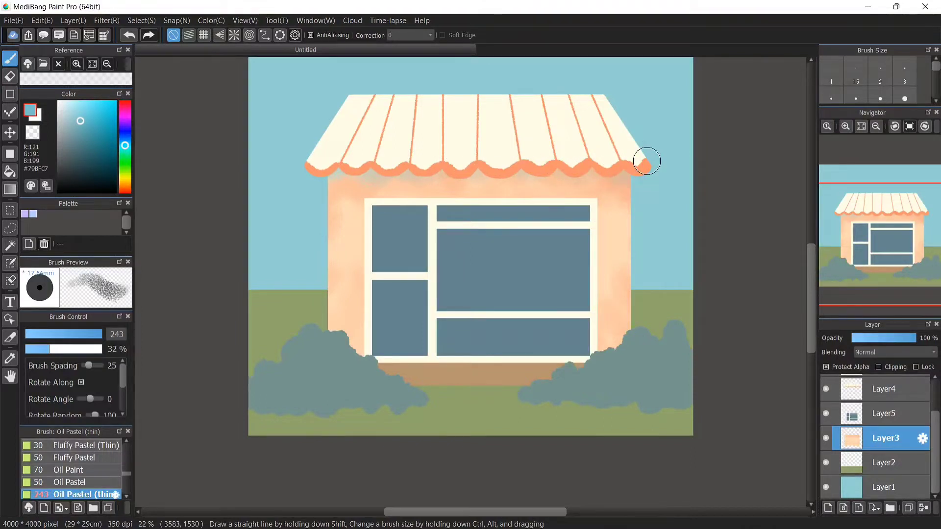
{"action": "left_click_drag", "start_coordinate": [359, 349], "coordinate": [356, 329]}
{"action": "left_click_drag", "start_coordinate": [607, 361], "coordinate": [607, 341]}
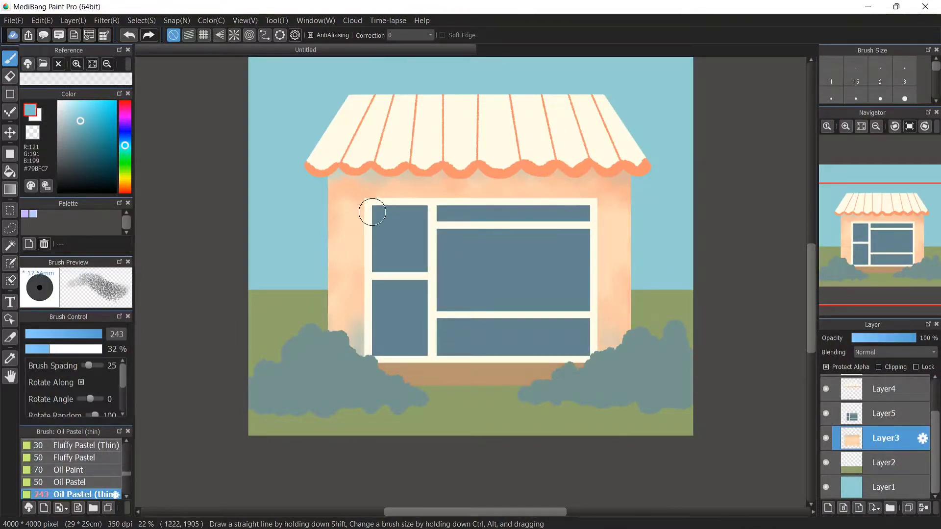
Set a thin brown oil pastel at full opacity and draw wood-grain lines across the house wall
{"action": "right_click", "coordinate": [341, 231]}
{"action": "left_click", "coordinate": [78, 124]}
{"action": "left_click", "coordinate": [101, 123]}
{"action": "left_click", "coordinate": [38, 334]}
{"action": "left_click", "coordinate": [100, 349]}
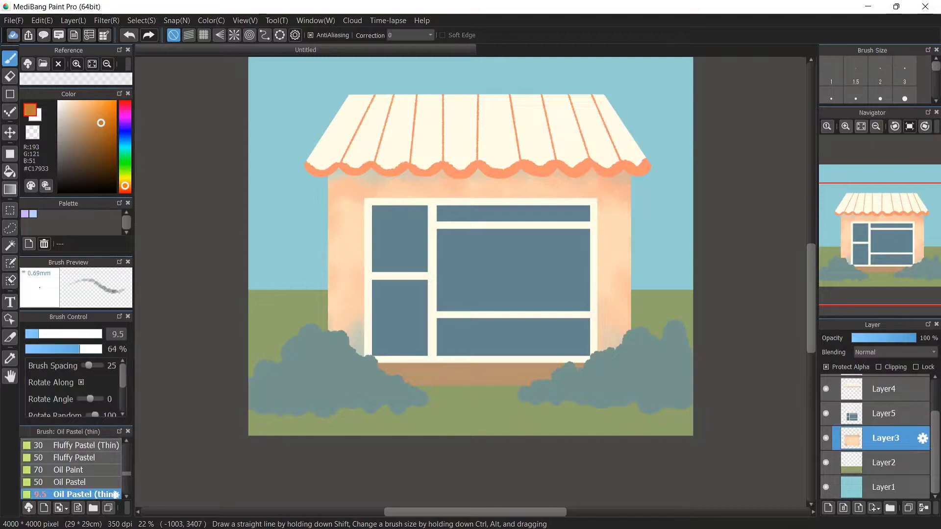
{"action": "left_click", "coordinate": [204, 36]}
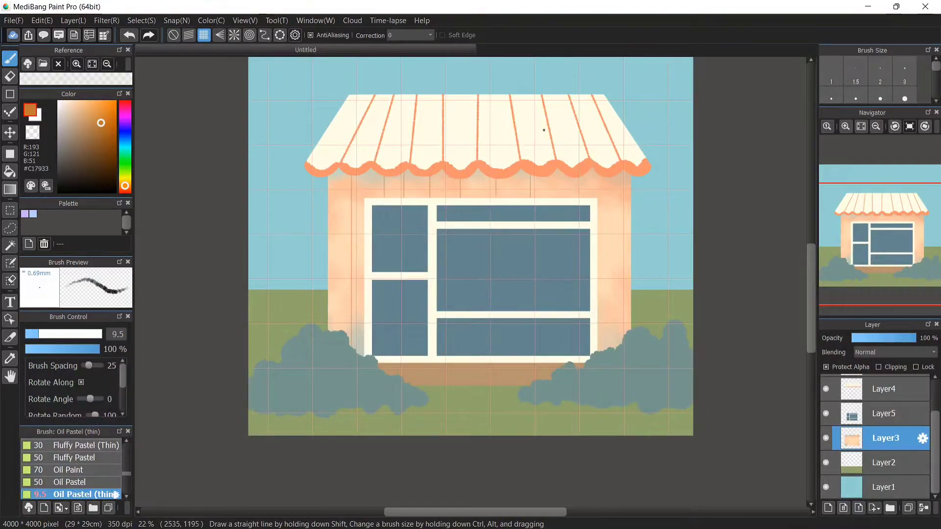
{"action": "left_click", "coordinate": [173, 35]}
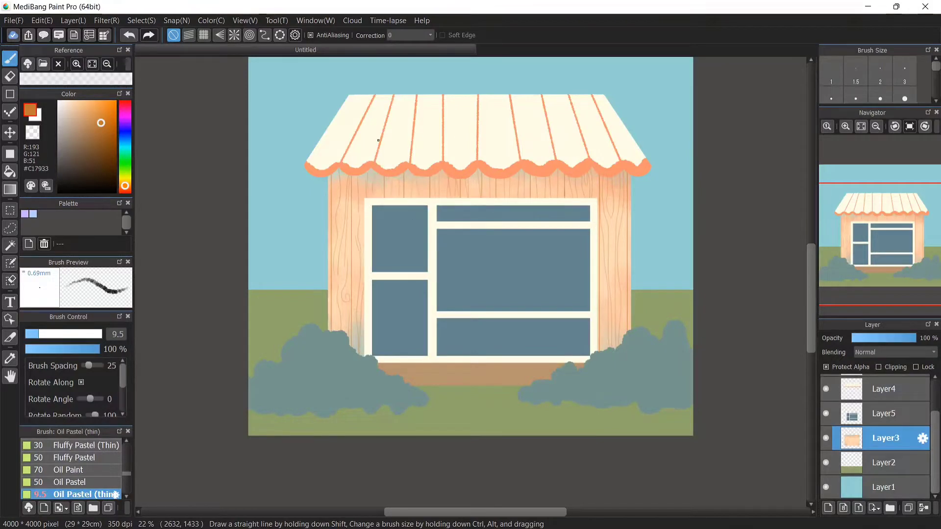
Select the roof layer and fill over the roof with cream, clearing its orange stripes and edge
{"action": "scroll", "coordinate": [884, 435], "scroll_direction": "up", "scroll_amount": 3}
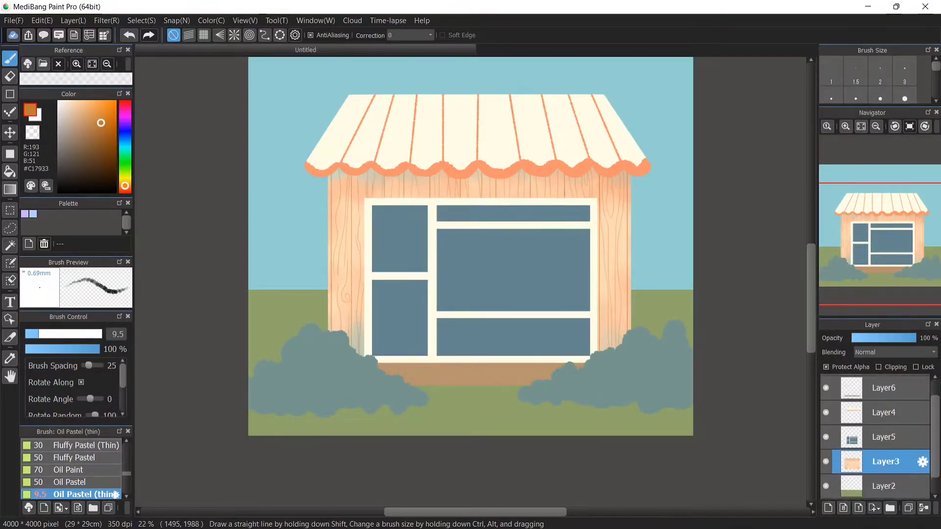
{"action": "left_click", "coordinate": [884, 436]}
{"action": "left_click", "coordinate": [460, 127], "text": "alt"}
{"action": "left_click", "coordinate": [10, 154]}
{"action": "mouse_move", "coordinate": [326, 73]}
{"action": "left_mouse_down"}
{"action": "mouse_move", "coordinate": [598, 156]}
{"action": "mouse_move", "coordinate": [672, 190]}
{"action": "left_mouse_up"}
{"action": "left_click_drag", "start_coordinate": [261, 136], "coordinate": [415, 199]}
{"action": "left_click", "coordinate": [10, 59]}
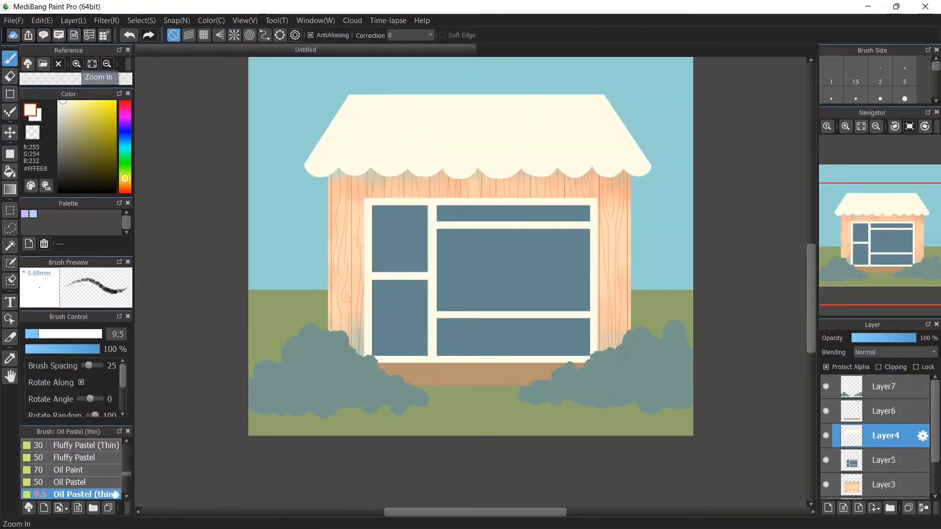
Pick a soft orange and paint wide vertical stripes down the roof, alternating with cream sections
{"action": "left_click", "coordinate": [125, 183]}
{"action": "left_click", "coordinate": [95, 113]}
{"action": "left_click_drag", "start_coordinate": [125, 184], "coordinate": [125, 189]}
{"action": "left_click_drag", "start_coordinate": [99, 114], "coordinate": [98, 104]}
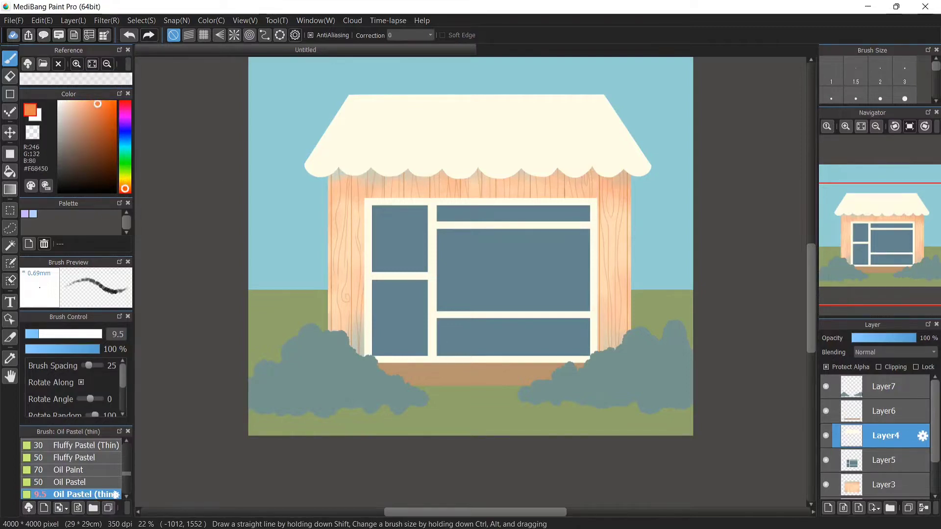
{"action": "left_click", "coordinate": [80, 335]}
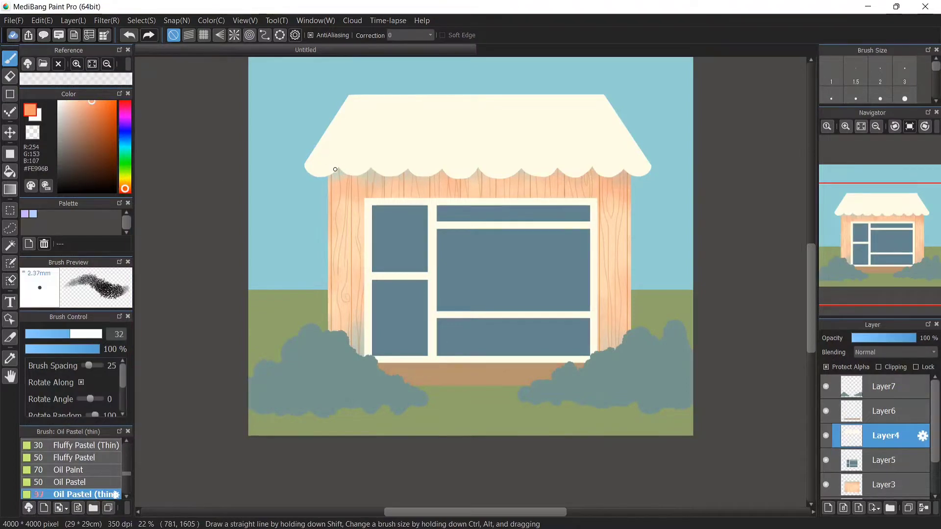
{"action": "mouse_move", "coordinate": [368, 93]}
{"action": "left_mouse_down"}
{"action": "mouse_move", "coordinate": [334, 171]}
{"action": "mouse_move", "coordinate": [347, 134]}
{"action": "left_mouse_up"}
{"action": "left_click", "coordinate": [94, 334]}
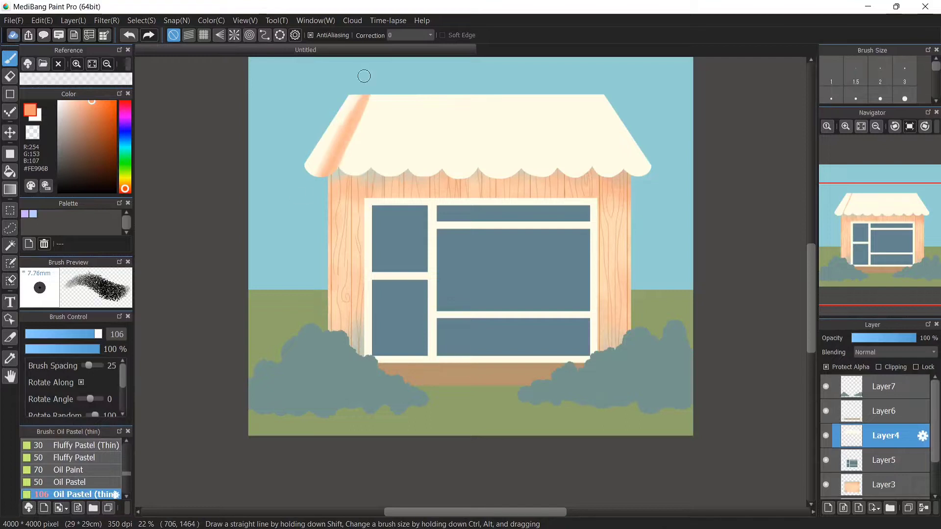
{"action": "left_click_drag", "start_coordinate": [364, 76], "coordinate": [323, 171]}
{"action": "mouse_move", "coordinate": [394, 98]}
{"action": "left_mouse_down"}
{"action": "mouse_move", "coordinate": [380, 190]}
{"action": "mouse_move", "coordinate": [420, 168]}
{"action": "mouse_move", "coordinate": [397, 170]}
{"action": "mouse_move", "coordinate": [447, 185]}
{"action": "mouse_move", "coordinate": [470, 105]}
{"action": "mouse_move", "coordinate": [453, 84]}
{"action": "mouse_move", "coordinate": [470, 167]}
{"action": "left_mouse_up"}
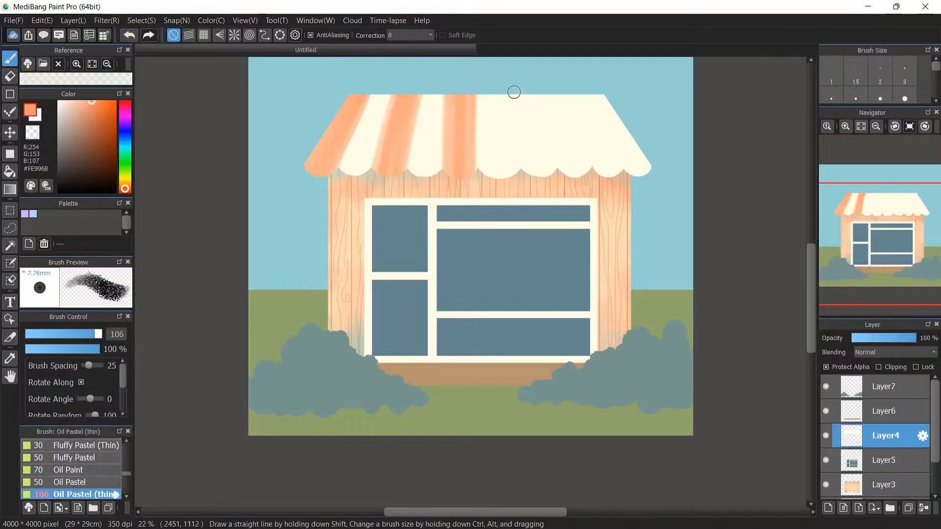
{"action": "mouse_move", "coordinate": [513, 92]}
{"action": "left_mouse_down"}
{"action": "mouse_move", "coordinate": [531, 183]}
{"action": "mouse_move", "coordinate": [550, 193]}
{"action": "mouse_move", "coordinate": [530, 69]}
{"action": "left_mouse_up"}
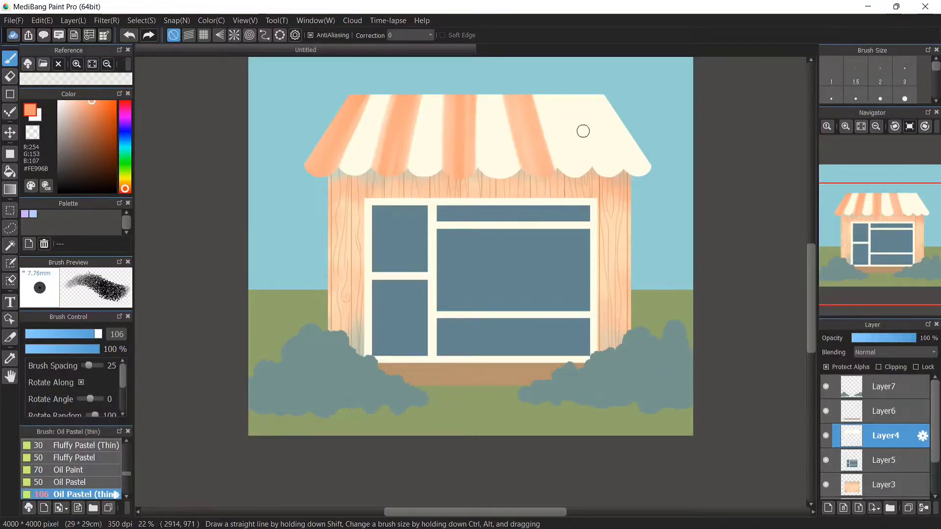
{"action": "mouse_move", "coordinate": [583, 130]}
{"action": "left_mouse_down"}
{"action": "mouse_move", "coordinate": [575, 90]}
{"action": "mouse_move", "coordinate": [609, 168]}
{"action": "mouse_move", "coordinate": [523, 76]}
{"action": "left_mouse_up"}
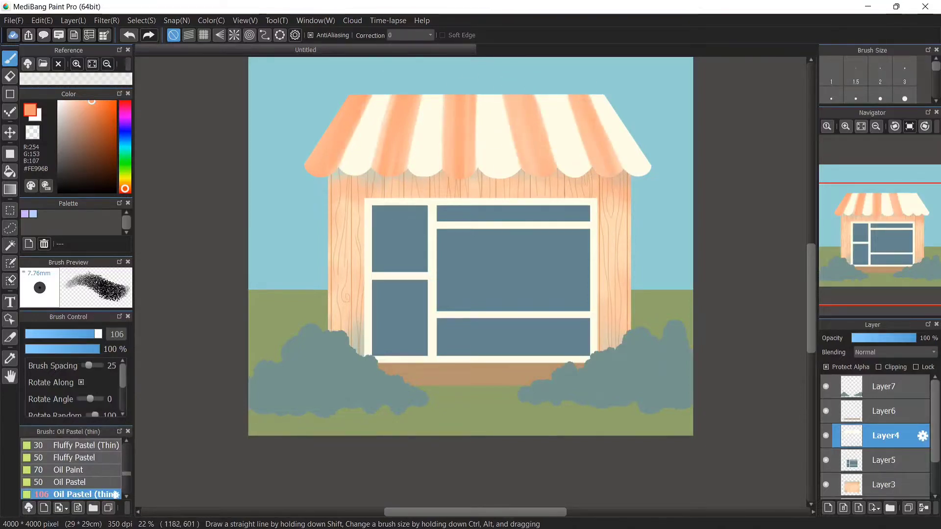
{"action": "mouse_move", "coordinate": [462, 178]}
{"action": "left_mouse_down"}
{"action": "mouse_move", "coordinate": [472, 92]}
{"action": "mouse_move", "coordinate": [509, 99]}
{"action": "mouse_move", "coordinate": [544, 187]}
{"action": "left_mouse_up"}
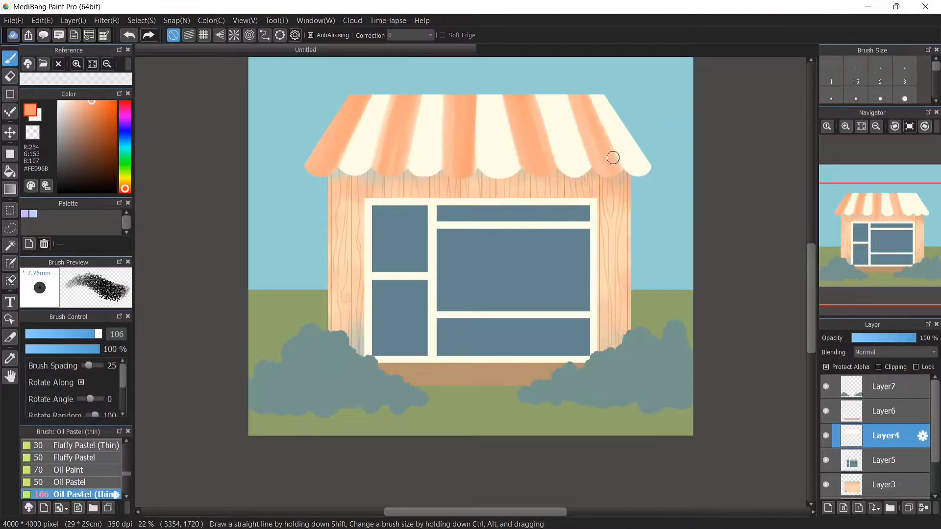
Paint pale blue stripes over the cream roof sections, then undo the last stroke
{"action": "left_click", "coordinate": [125, 147]}
{"action": "left_click_drag", "start_coordinate": [75, 119], "coordinate": [76, 112]}
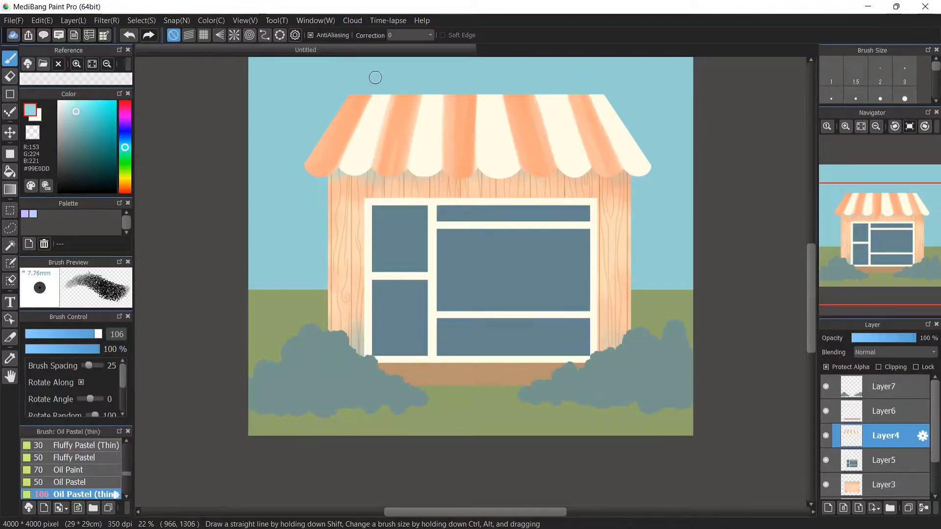
{"action": "left_click_drag", "start_coordinate": [377, 94], "coordinate": [349, 167]}
{"action": "left_click_drag", "start_coordinate": [426, 109], "coordinate": [431, 176]}
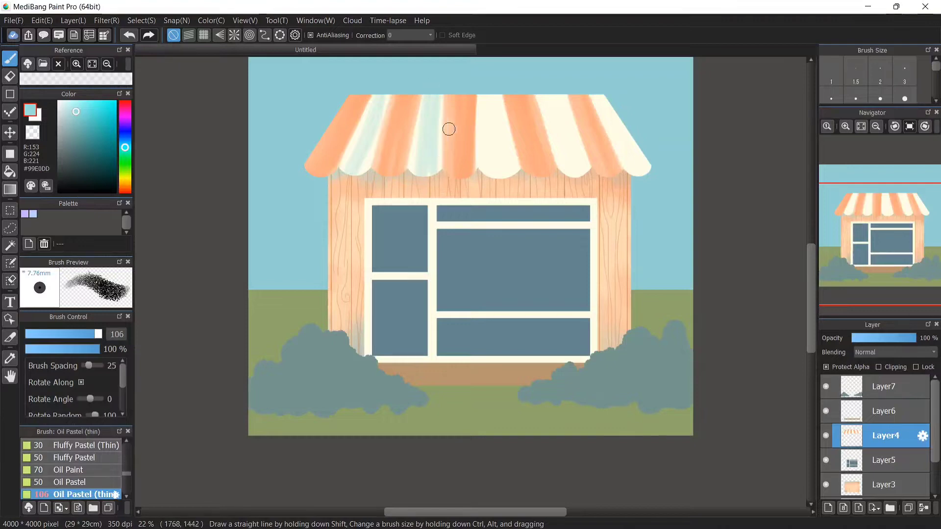
{"action": "left_click_drag", "start_coordinate": [600, 98], "coordinate": [640, 169]}
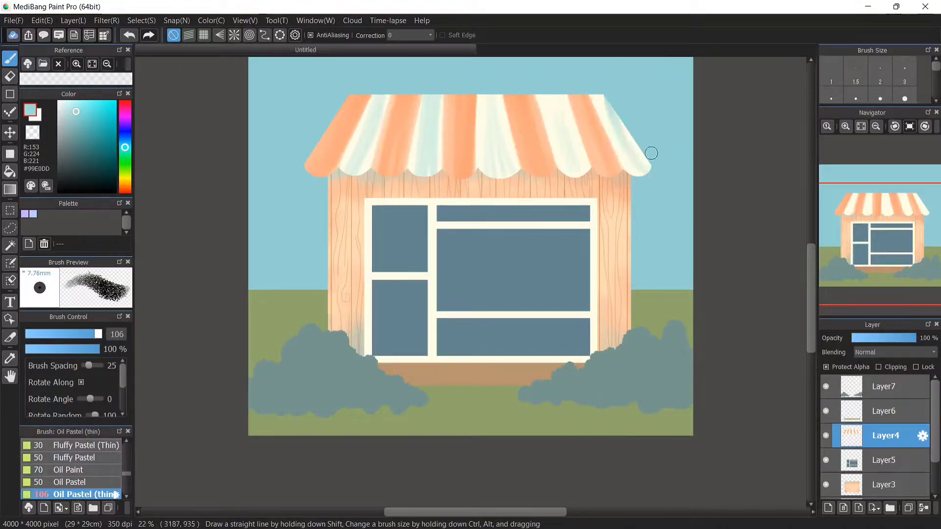
{"action": "left_click", "coordinate": [129, 35]}
{"action": "left_click", "coordinate": [129, 35]}
{"action": "left_click", "coordinate": [128, 35]}
{"action": "left_click", "coordinate": [129, 35]}
{"action": "left_click", "coordinate": [129, 35]}
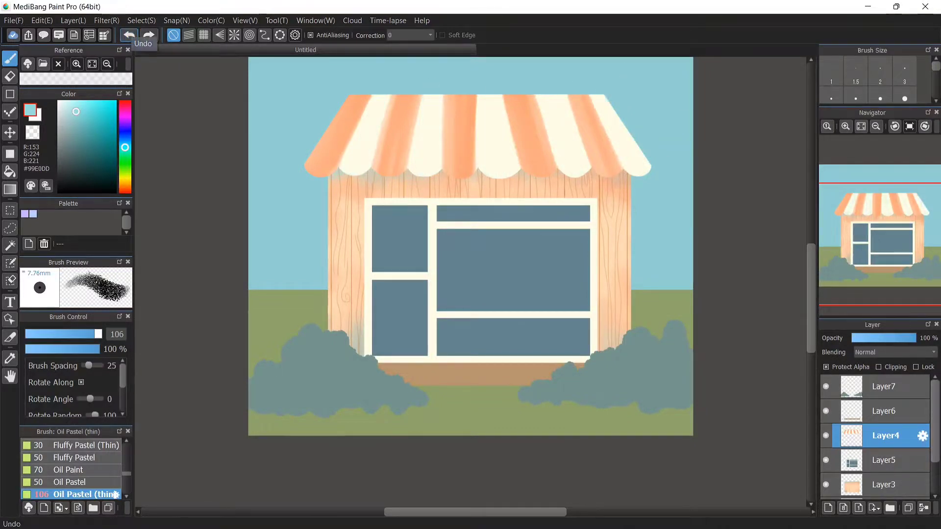
Paint more pale blue stripes down the cream sections of the roof
{"action": "left_click_drag", "start_coordinate": [382, 96], "coordinate": [372, 130]}
{"action": "left_click_drag", "start_coordinate": [430, 96], "coordinate": [428, 155]}
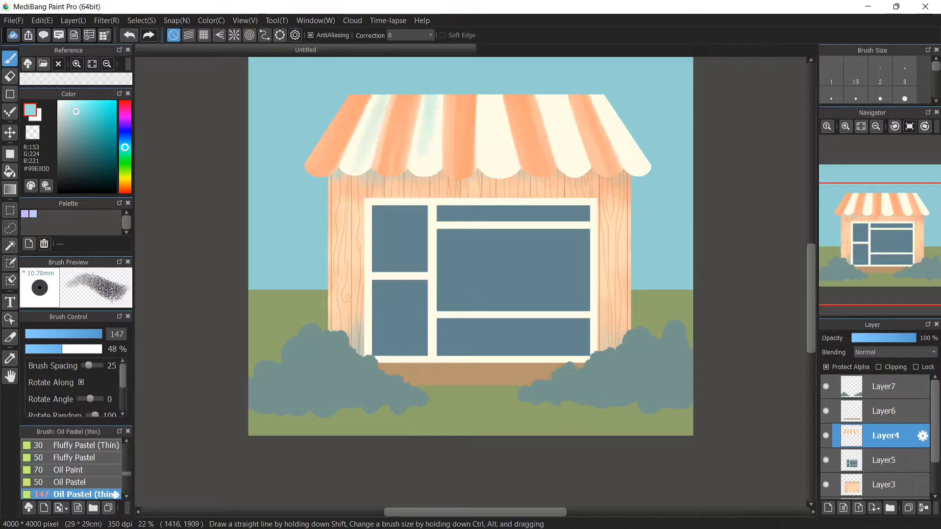
{"action": "left_click_drag", "start_coordinate": [492, 96], "coordinate": [490, 159]}
{"action": "left_click_drag", "start_coordinate": [552, 96], "coordinate": [564, 162]}
{"action": "left_click_drag", "start_coordinate": [599, 96], "coordinate": [636, 156]}
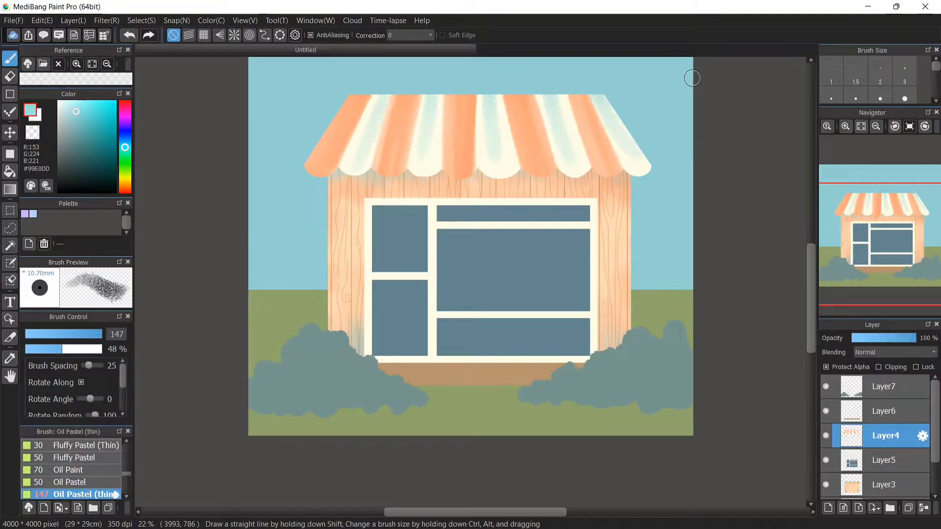
Pick a bright orange and repaint the orange stripes of the roof with it
{"action": "left_click", "coordinate": [125, 188]}
{"action": "left_click", "coordinate": [107, 102]}
{"action": "mouse_move", "coordinate": [306, 169]}
{"action": "left_mouse_down"}
{"action": "mouse_move", "coordinate": [365, 69]}
{"action": "mouse_move", "coordinate": [310, 169]}
{"action": "mouse_move", "coordinate": [361, 98]}
{"action": "left_mouse_up"}
{"action": "mouse_move", "coordinate": [391, 164]}
{"action": "left_mouse_down"}
{"action": "mouse_move", "coordinate": [401, 120]}
{"action": "mouse_move", "coordinate": [397, 164]}
{"action": "left_mouse_up"}
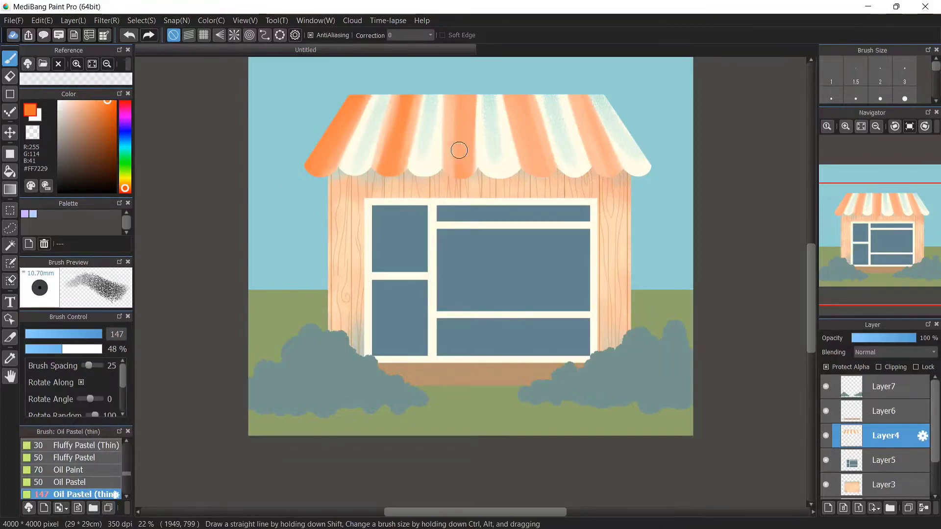
{"action": "left_click_drag", "start_coordinate": [458, 166], "coordinate": [460, 101]}
{"action": "mouse_move", "coordinate": [542, 191]}
{"action": "left_mouse_down"}
{"action": "mouse_move", "coordinate": [542, 164]}
{"action": "mouse_move", "coordinate": [610, 138]}
{"action": "mouse_move", "coordinate": [584, 123]}
{"action": "mouse_move", "coordinate": [582, 110]}
{"action": "mouse_move", "coordinate": [615, 174]}
{"action": "left_mouse_up"}
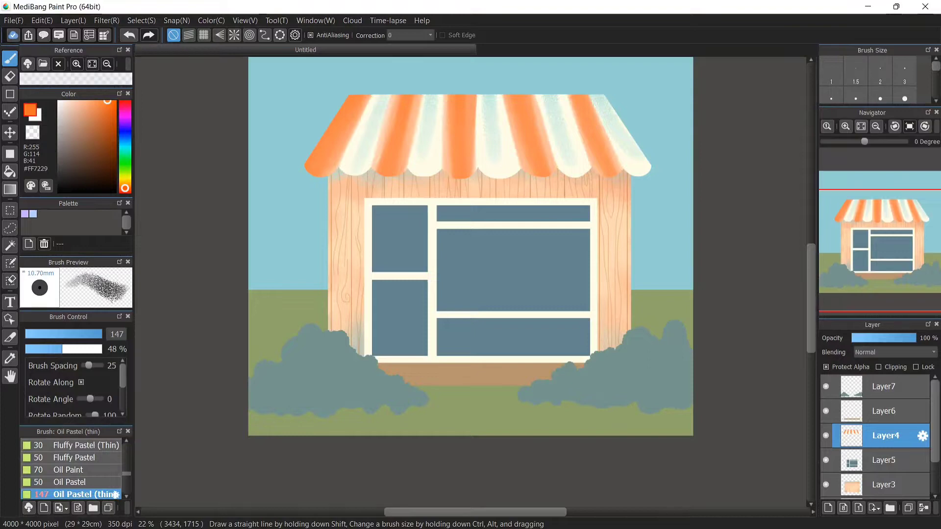
Switch to a white Hard Pastel and paint along the roof's scalloped lower edge
{"action": "left_click", "coordinate": [58, 102]}
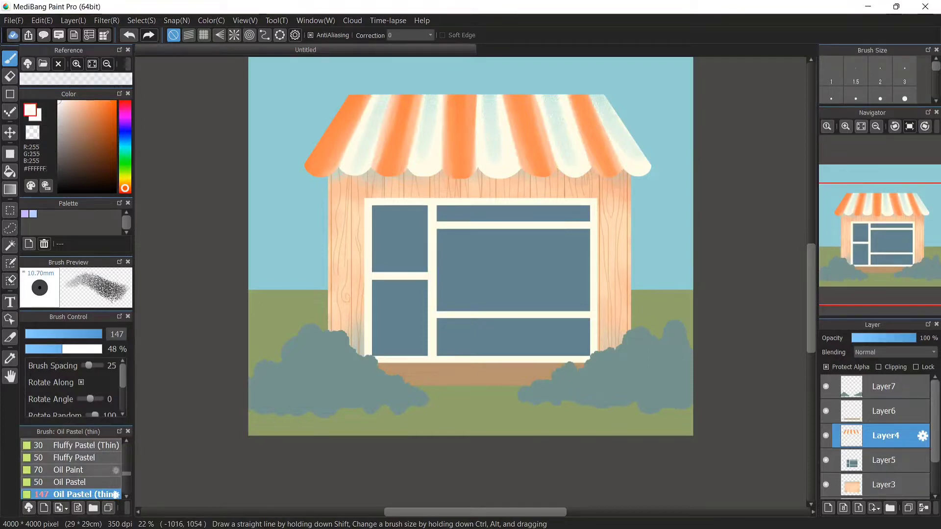
{"action": "left_click_drag", "start_coordinate": [127, 474], "coordinate": [127, 476]}
{"action": "left_click", "coordinate": [79, 479]}
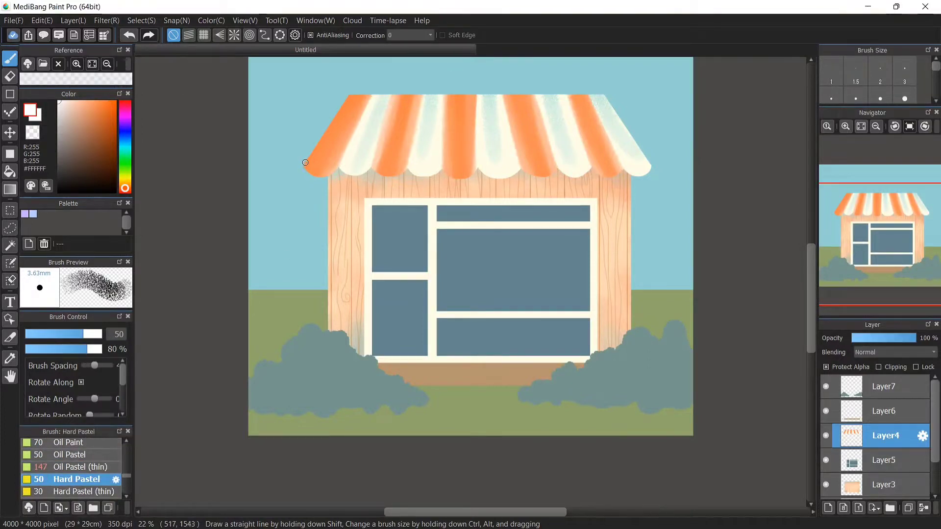
{"action": "left_click_drag", "start_coordinate": [330, 174], "coordinate": [336, 171]}
{"action": "left_click_drag", "start_coordinate": [377, 172], "coordinate": [595, 168]}
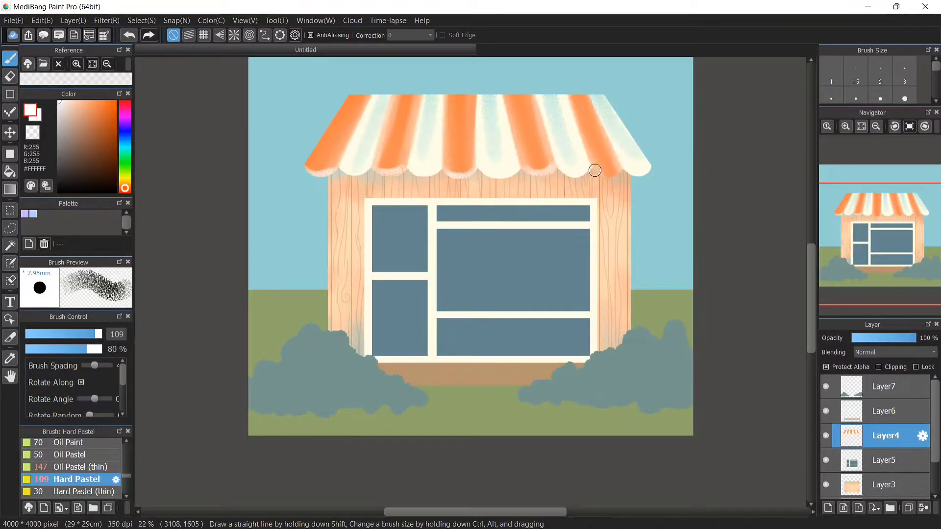
{"action": "left_click_drag", "start_coordinate": [594, 168], "coordinate": [621, 169]}
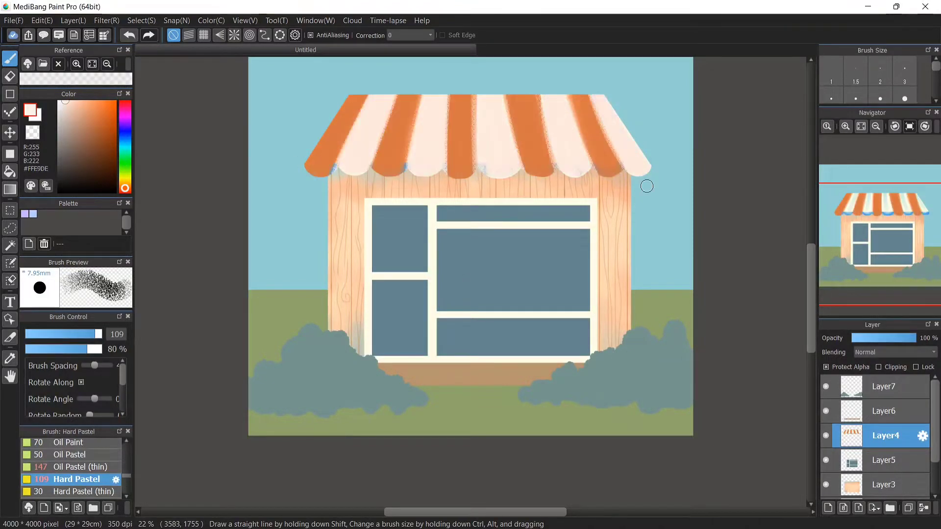
Retouch one of the roof's orange stripes with a darker orange
{"action": "left_click", "coordinate": [400, 157], "text": "alt"}
{"action": "left_click_drag", "start_coordinate": [399, 161], "coordinate": [416, 112]}
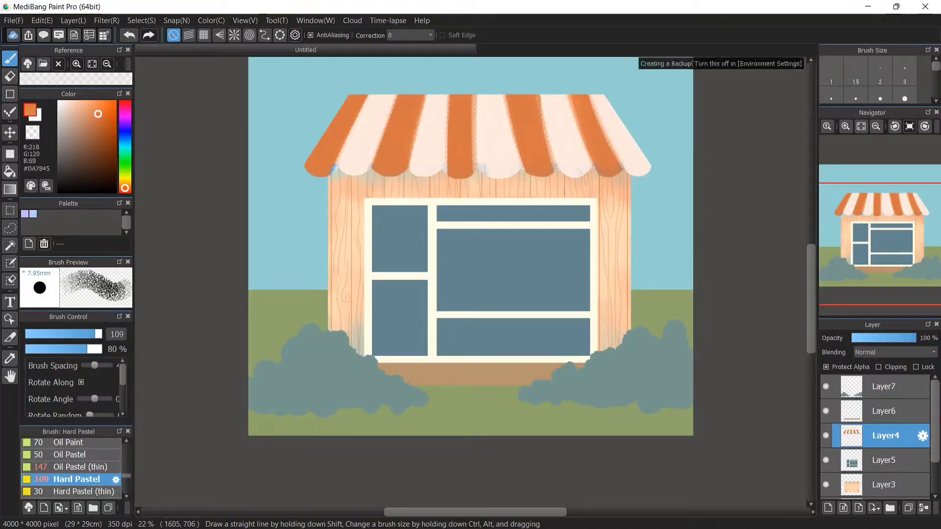
Select the wall layer and lighten its colour with a filter adjustment
{"action": "left_click", "coordinate": [489, 161], "text": "alt"}
{"action": "left_click", "coordinate": [882, 484]}
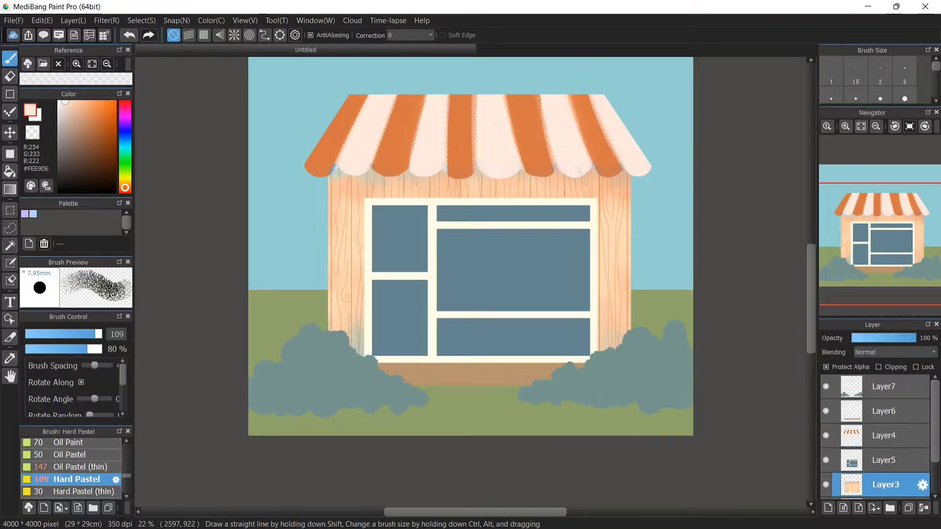
{"action": "left_click", "coordinate": [107, 20]}
{"action": "left_click", "coordinate": [128, 48]}
{"action": "left_click_drag", "start_coordinate": [477, 290], "coordinate": [497, 304]}
{"action": "left_click", "coordinate": [556, 319]}
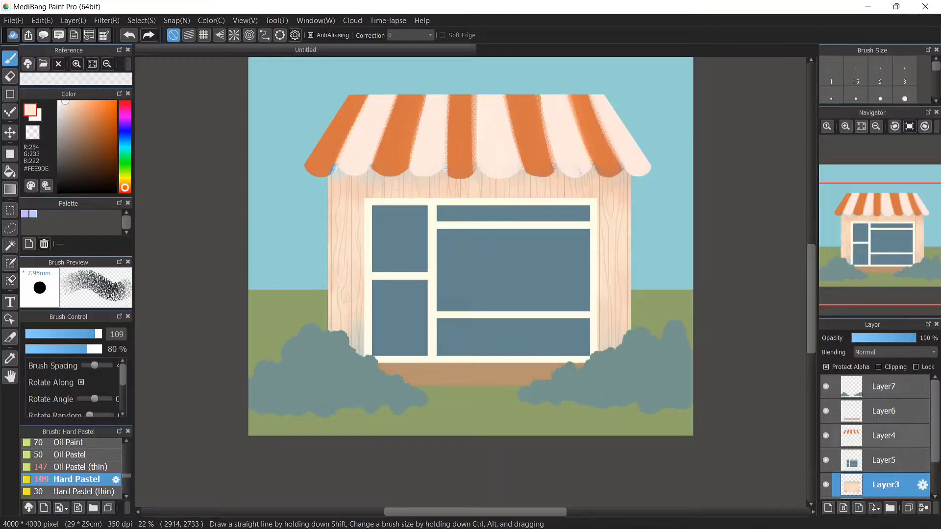
Sample the window's teal blue and repaint all the roof's coloured stripes with it on the roof layer
{"action": "scroll", "coordinate": [875, 436], "scroll_direction": "down", "scroll_amount": 1}
{"action": "scroll", "coordinate": [875, 436], "scroll_direction": "up", "scroll_amount": 1}
{"action": "scroll", "coordinate": [875, 436], "scroll_direction": "down", "scroll_amount": 1}
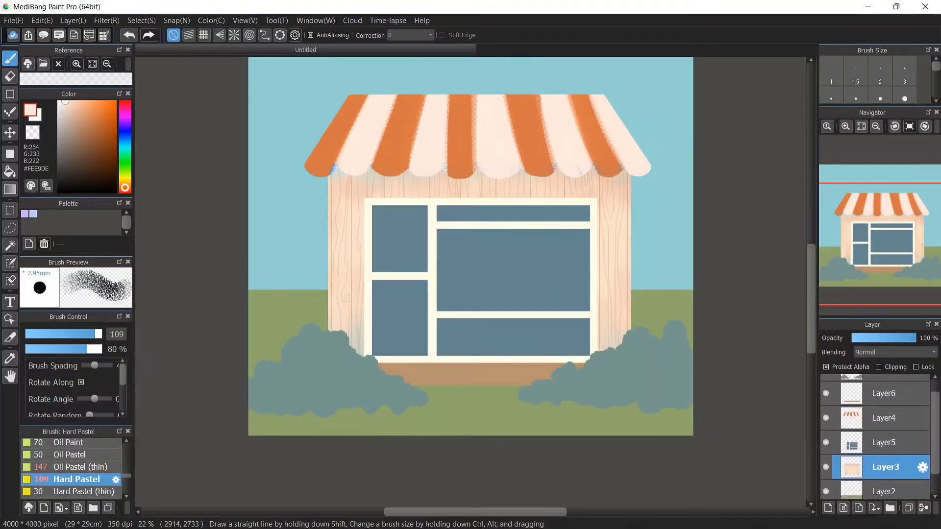
{"action": "left_click", "coordinate": [883, 443]}
{"action": "right_click", "coordinate": [534, 294]}
{"action": "left_click_drag", "start_coordinate": [80, 125], "coordinate": [87, 130]}
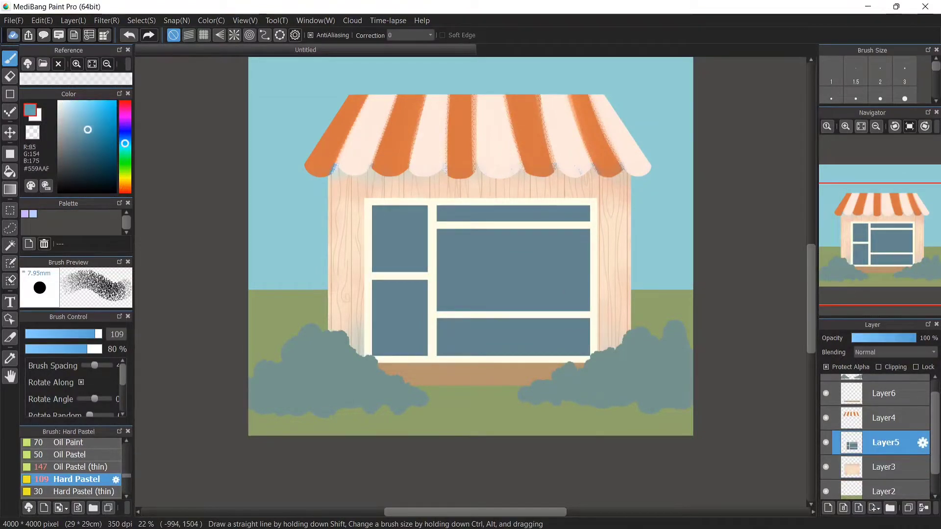
{"action": "left_click", "coordinate": [885, 418]}
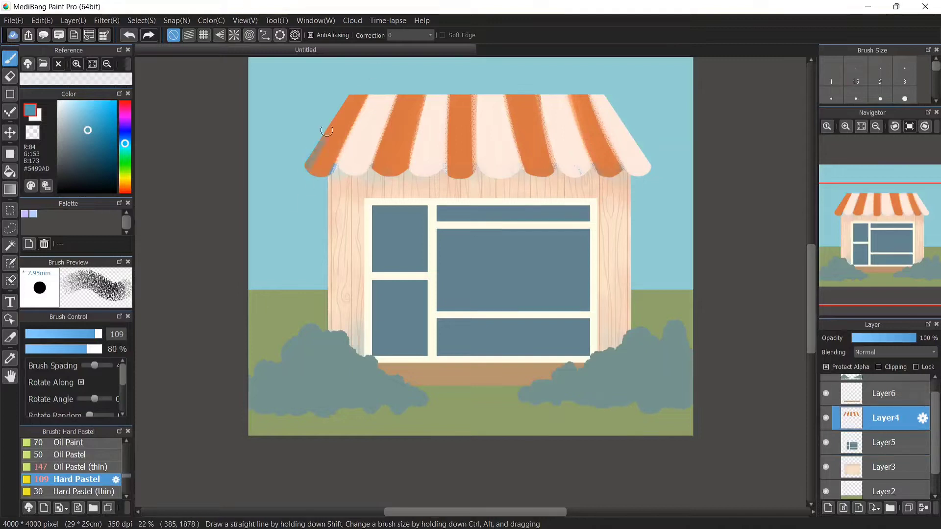
{"action": "left_click_drag", "start_coordinate": [350, 90], "coordinate": [303, 186]}
{"action": "mouse_move", "coordinate": [357, 91]}
{"action": "left_mouse_down"}
{"action": "mouse_move", "coordinate": [319, 179]}
{"action": "mouse_move", "coordinate": [331, 177]}
{"action": "left_mouse_up"}
{"action": "mouse_move", "coordinate": [402, 90]}
{"action": "left_mouse_down"}
{"action": "mouse_move", "coordinate": [387, 178]}
{"action": "mouse_move", "coordinate": [399, 173]}
{"action": "mouse_move", "coordinate": [377, 174]}
{"action": "left_mouse_up"}
{"action": "mouse_move", "coordinate": [468, 89]}
{"action": "left_mouse_down"}
{"action": "mouse_move", "coordinate": [451, 188]}
{"action": "mouse_move", "coordinate": [463, 180]}
{"action": "left_mouse_up"}
{"action": "mouse_move", "coordinate": [519, 95]}
{"action": "left_mouse_down"}
{"action": "mouse_move", "coordinate": [536, 172]}
{"action": "mouse_move", "coordinate": [548, 169]}
{"action": "left_mouse_up"}
{"action": "mouse_move", "coordinate": [580, 96]}
{"action": "left_mouse_down"}
{"action": "mouse_move", "coordinate": [607, 176]}
{"action": "mouse_move", "coordinate": [628, 170]}
{"action": "left_mouse_up"}
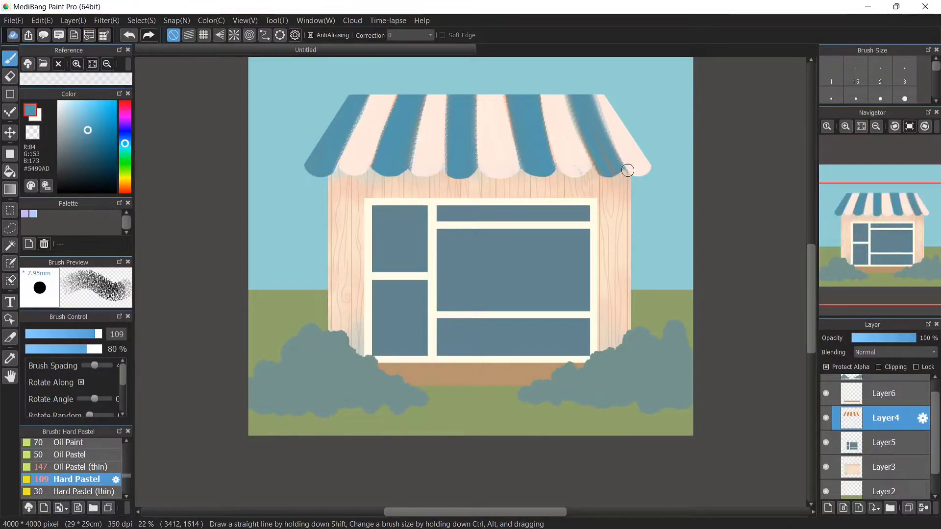
On the window layer, select all the window panes with the Magic Wand
{"action": "left_click", "coordinate": [884, 442]}
{"action": "left_click", "coordinate": [10, 245]}
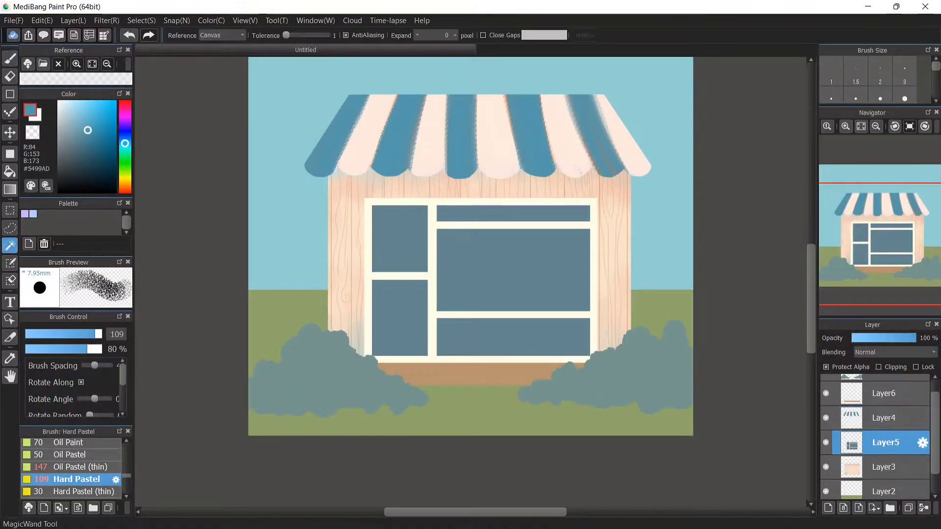
{"action": "left_click", "coordinate": [399, 239]}
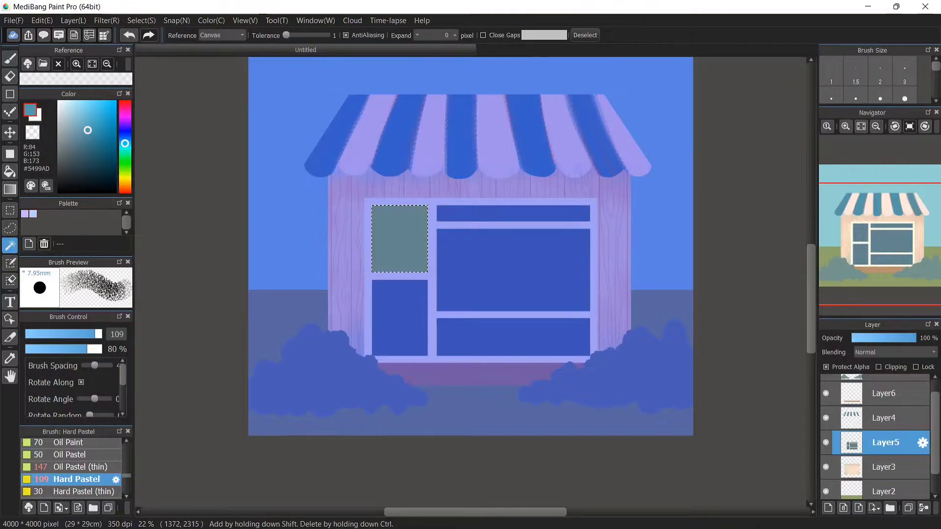
{"action": "left_click", "coordinate": [401, 316], "text": "shift"}
{"action": "left_click", "coordinate": [490, 279], "text": "shift"}
{"action": "left_click", "coordinate": [512, 214], "text": "shift"}
{"action": "left_click", "coordinate": [521, 336], "text": "shift"}
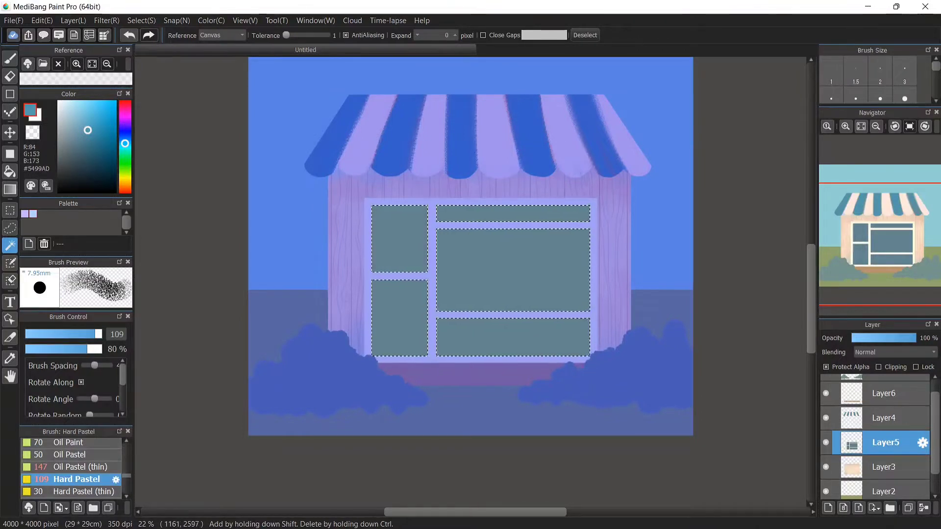
Pick a pale yellow and brush diagonal light streaks across the selected panes with the thin Oil Pastel at 35% opacity
{"action": "left_click", "coordinate": [9, 58]}
{"action": "left_click", "coordinate": [73, 106]}
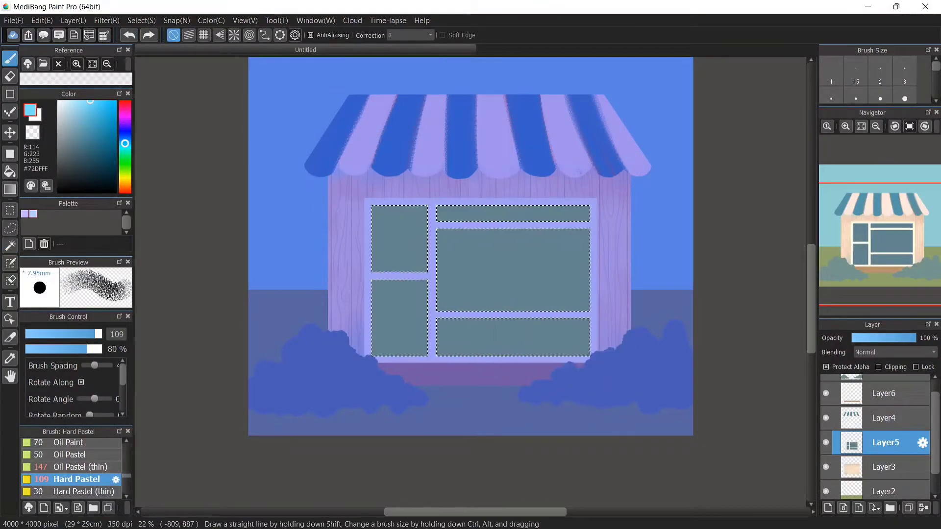
{"action": "left_click", "coordinate": [125, 177]}
{"action": "left_click", "coordinate": [75, 103]}
{"action": "left_click_drag", "start_coordinate": [450, 275], "coordinate": [490, 275]}
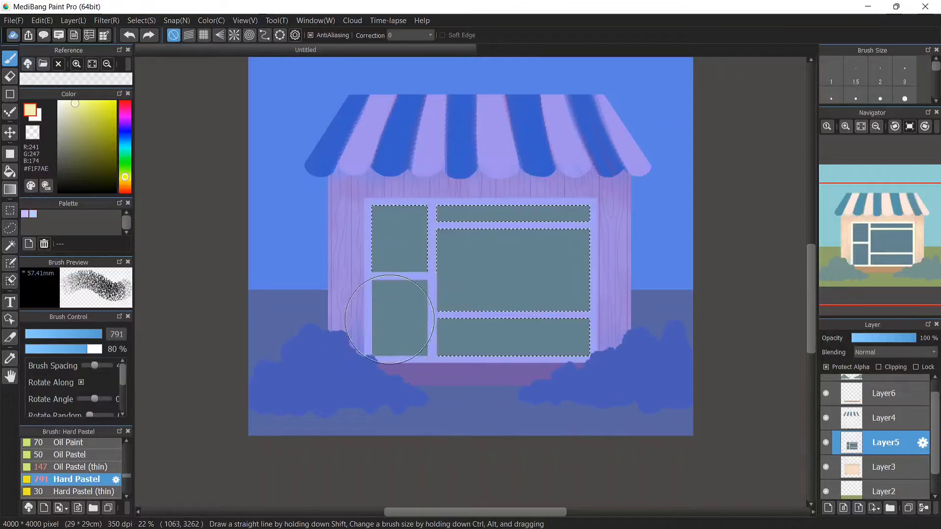
{"action": "left_click_drag", "start_coordinate": [504, 203], "coordinate": [392, 325]}
{"action": "key", "text": "ctrl+z"}
{"action": "left_click", "coordinate": [80, 466]}
{"action": "left_click_drag", "start_coordinate": [357, 371], "coordinate": [365, 359]}
{"action": "key", "text": "ctrl+y"}
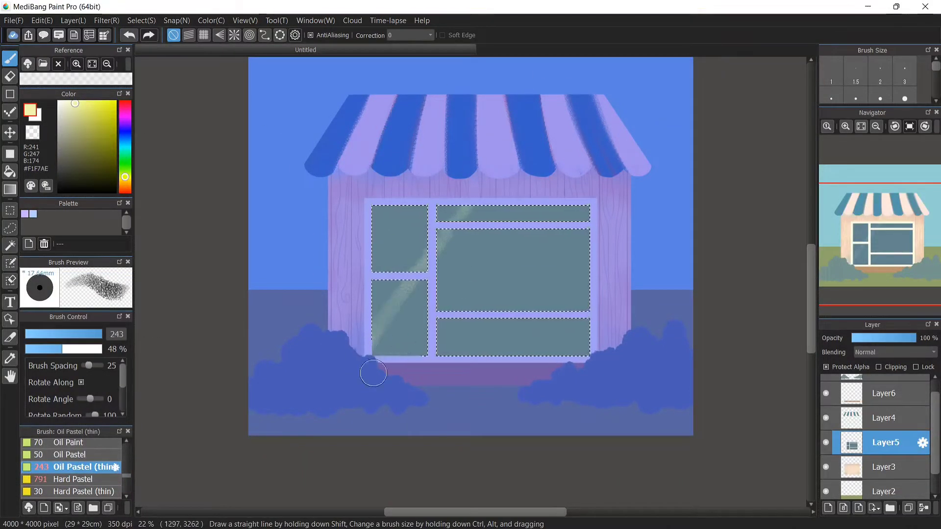
{"action": "key", "text": "ctrl+z"}
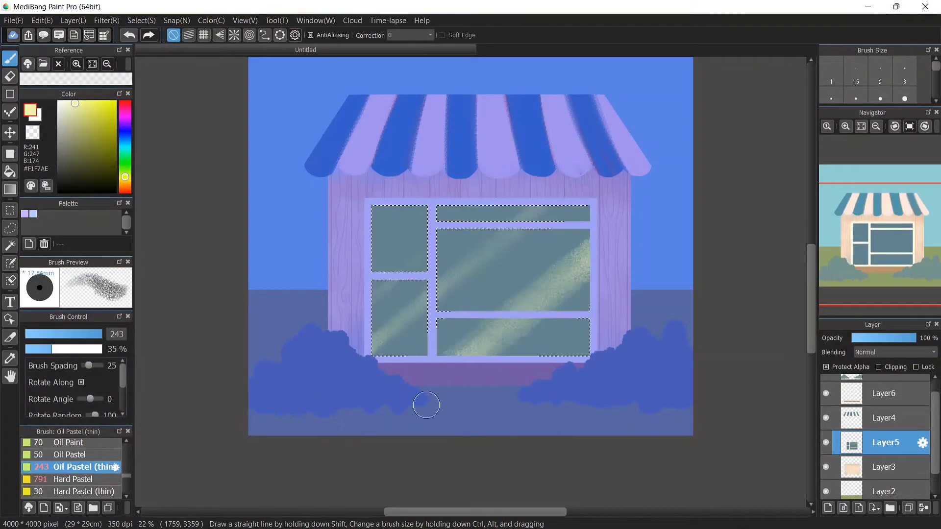
Brush a soft pale yellow highlight along the top window panes, then clear the selection
{"action": "key", "text": "ctrl+d"}
{"action": "left_click_drag", "start_coordinate": [383, 210], "coordinate": [394, 206]}
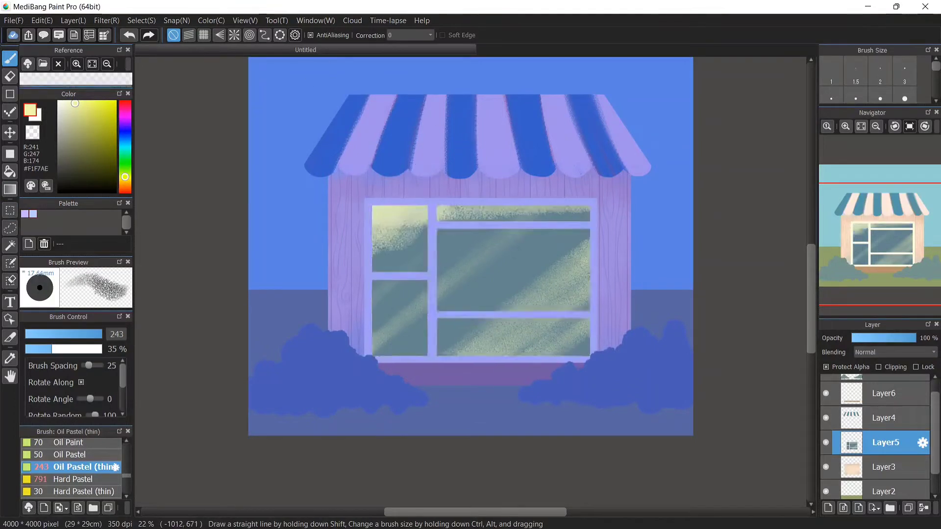
{"action": "left_click", "coordinate": [10, 245]}
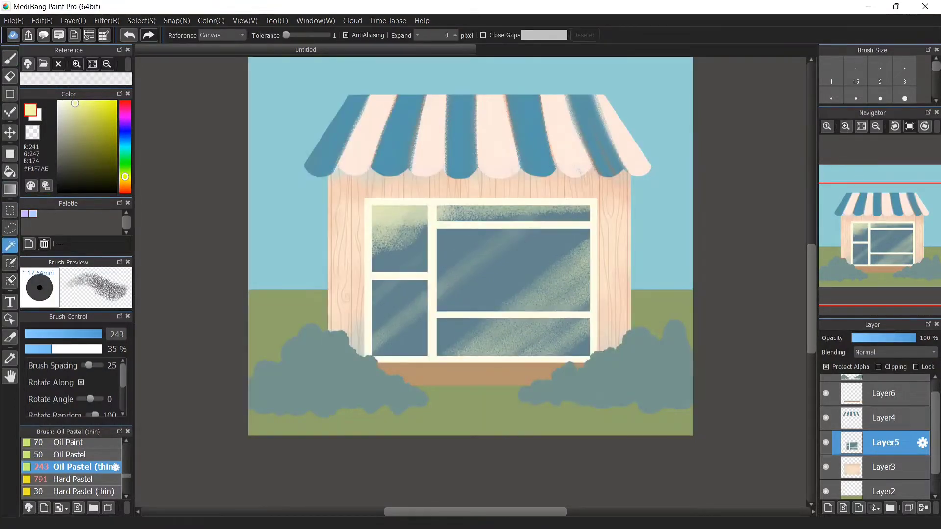
{"action": "left_click", "coordinate": [129, 35]}
{"action": "key", "text": "b"}
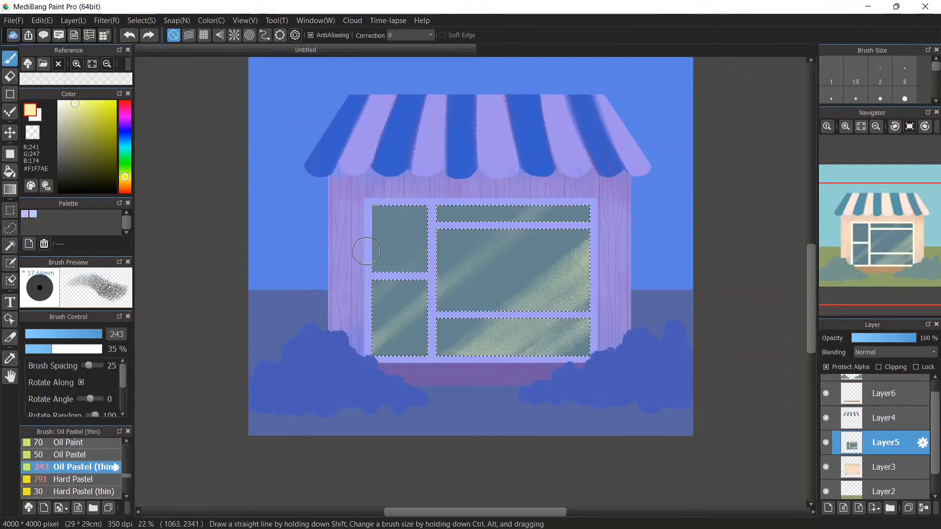
{"action": "mouse_move", "coordinate": [367, 190]}
{"action": "left_mouse_down"}
{"action": "mouse_move", "coordinate": [453, 189]}
{"action": "mouse_move", "coordinate": [420, 148]}
{"action": "mouse_move", "coordinate": [668, 196]}
{"action": "left_mouse_up"}
{"action": "left_click", "coordinate": [10, 245]}
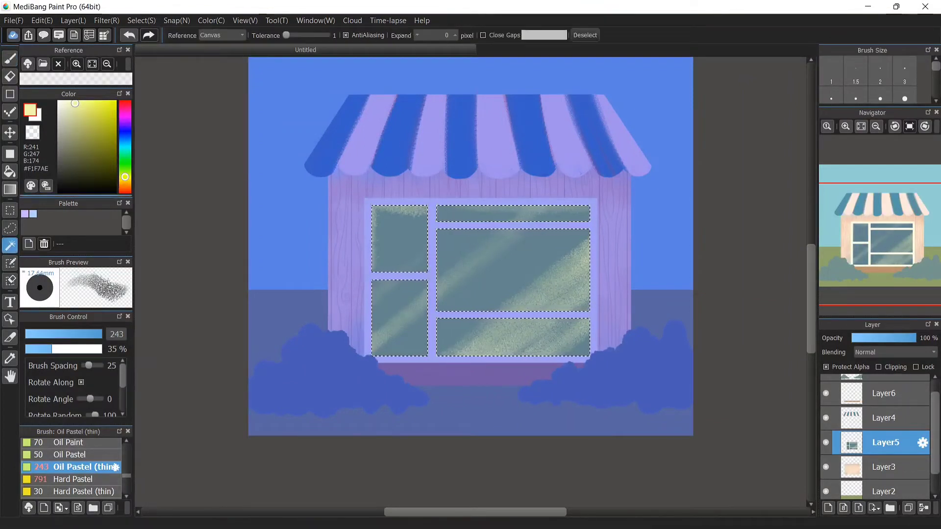
{"action": "left_click", "coordinate": [585, 35]}
Try lettering a cream letter on the large window pane with the Hard Pastel, then undo it
{"action": "right_click", "coordinate": [562, 127]}
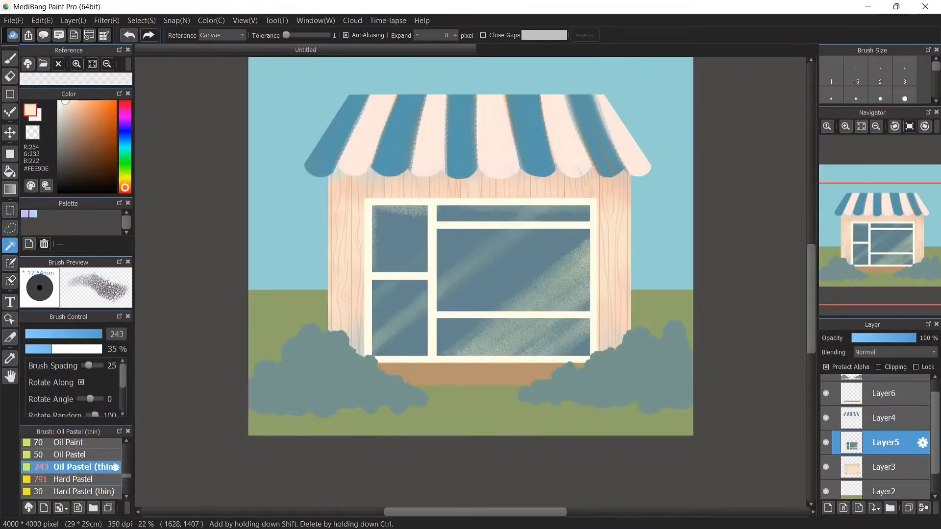
{"action": "left_click", "coordinate": [10, 58]}
{"action": "left_click", "coordinate": [74, 480]}
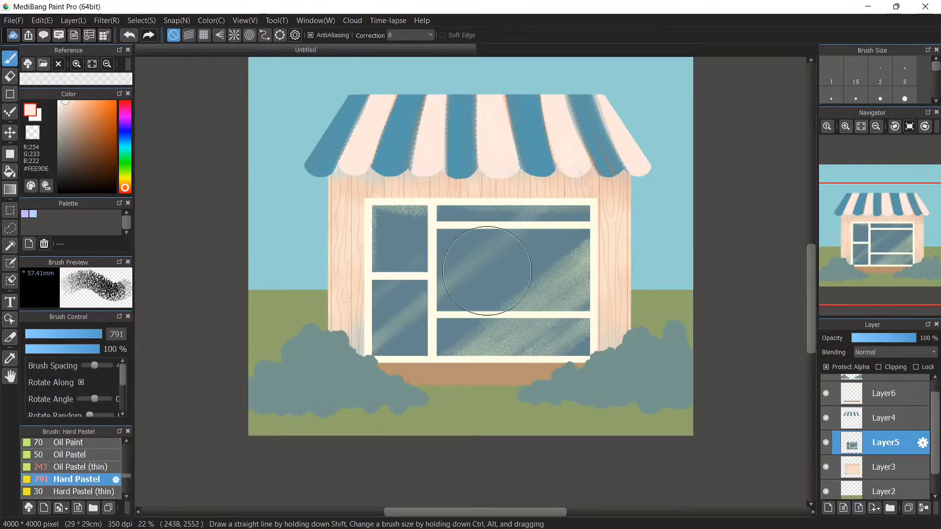
{"action": "scroll", "coordinate": [534, 251], "scroll_direction": "up", "scroll_amount": 4}
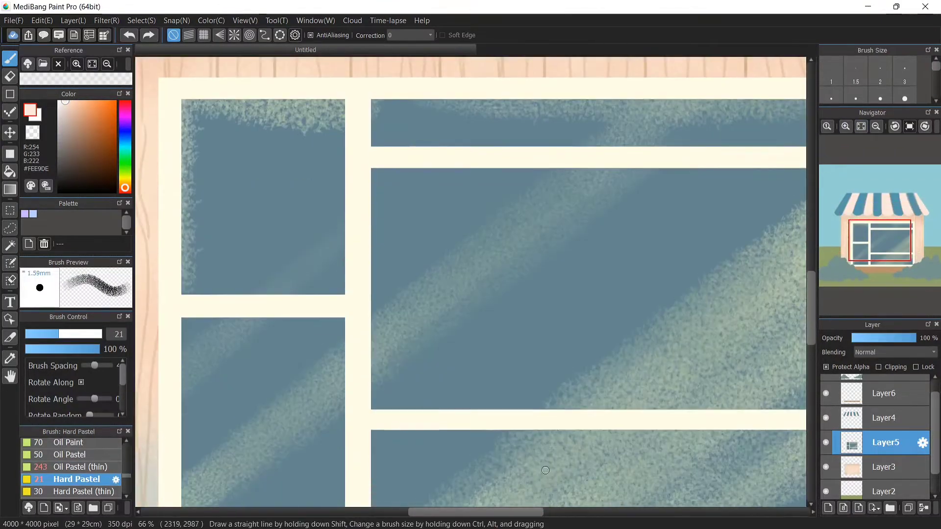
{"action": "left_click_drag", "start_coordinate": [519, 497], "coordinate": [386, 500]}
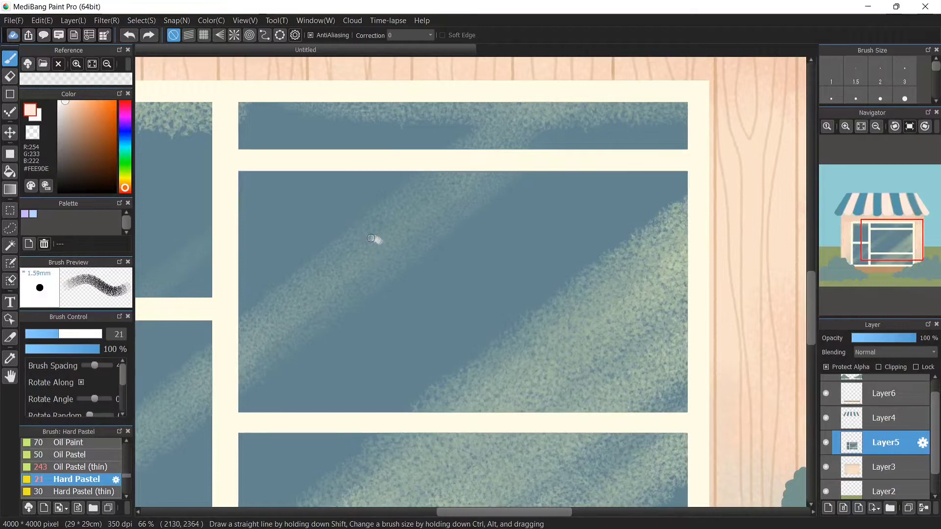
{"action": "mouse_move", "coordinate": [371, 238]}
{"action": "left_mouse_down"}
{"action": "mouse_move", "coordinate": [348, 278]}
{"action": "mouse_move", "coordinate": [360, 317]}
{"action": "left_mouse_up"}
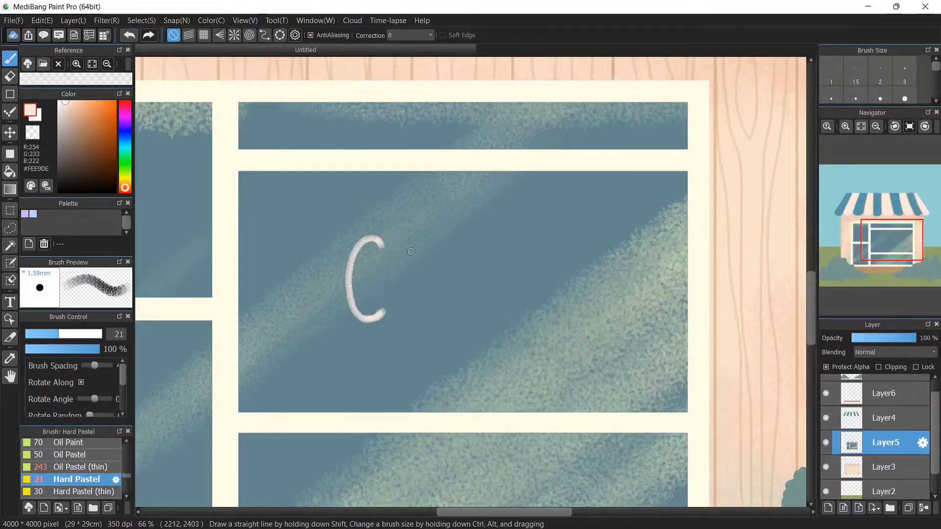
{"action": "mouse_move", "coordinate": [422, 238]}
{"action": "left_mouse_down"}
{"action": "mouse_move", "coordinate": [422, 308]}
{"action": "mouse_move", "coordinate": [401, 243]}
{"action": "mouse_move", "coordinate": [358, 242]}
{"action": "mouse_move", "coordinate": [384, 310]}
{"action": "left_mouse_up"}
{"action": "key", "text": "ctrl+z"}
{"action": "key", "text": "ctrl+z"}
Add a new layer and hand-letter "C0f" on the large window pane, then undo the last three strokes
{"action": "left_click", "coordinate": [828, 508]}
{"action": "left_click", "coordinate": [74, 334]}
{"action": "mouse_move", "coordinate": [394, 242]}
{"action": "left_mouse_down"}
{"action": "mouse_move", "coordinate": [363, 235]}
{"action": "mouse_move", "coordinate": [349, 278]}
{"action": "mouse_move", "coordinate": [361, 304]}
{"action": "mouse_move", "coordinate": [396, 295]}
{"action": "left_mouse_up"}
{"action": "mouse_move", "coordinate": [433, 237]}
{"action": "left_mouse_down"}
{"action": "mouse_move", "coordinate": [406, 288]}
{"action": "mouse_move", "coordinate": [434, 282]}
{"action": "mouse_move", "coordinate": [429, 234]}
{"action": "left_mouse_up"}
{"action": "mouse_move", "coordinate": [451, 302]}
{"action": "left_mouse_down"}
{"action": "mouse_move", "coordinate": [454, 248]}
{"action": "mouse_move", "coordinate": [449, 312]}
{"action": "left_mouse_up"}
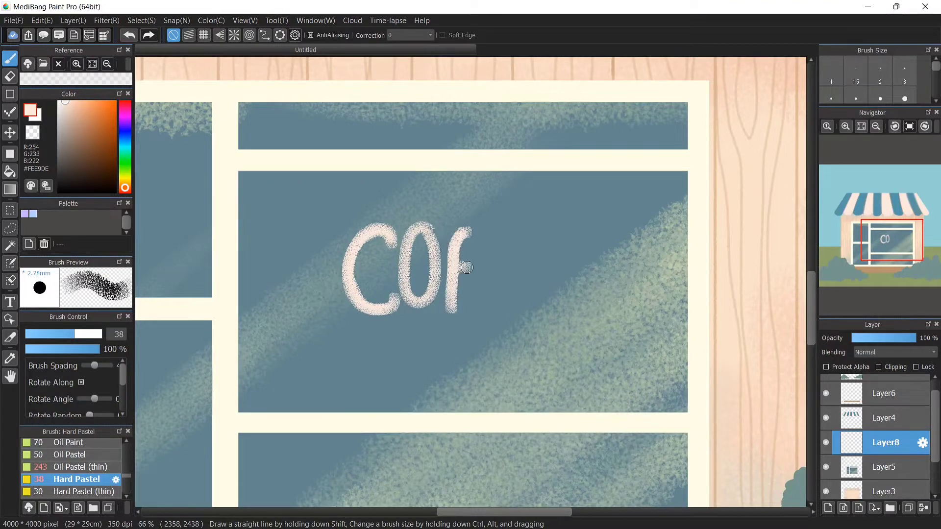
{"action": "left_click_drag", "start_coordinate": [455, 263], "coordinate": [471, 265]}
{"action": "key", "text": "ctrl+z"}
{"action": "key", "text": "ctrl+z"}
{"action": "key", "text": "ctrl+z"}
{"action": "key", "text": "ctrl+z"}
{"action": "key", "text": "ctrl+z"}
{"action": "key", "text": "ctrl+z"}
{"action": "key", "text": "ctrl+z"}
{"action": "key", "text": "ctrl+z"}
{"action": "key", "text": "ctrl+z"}
{"action": "key", "text": "ctrl+z"}
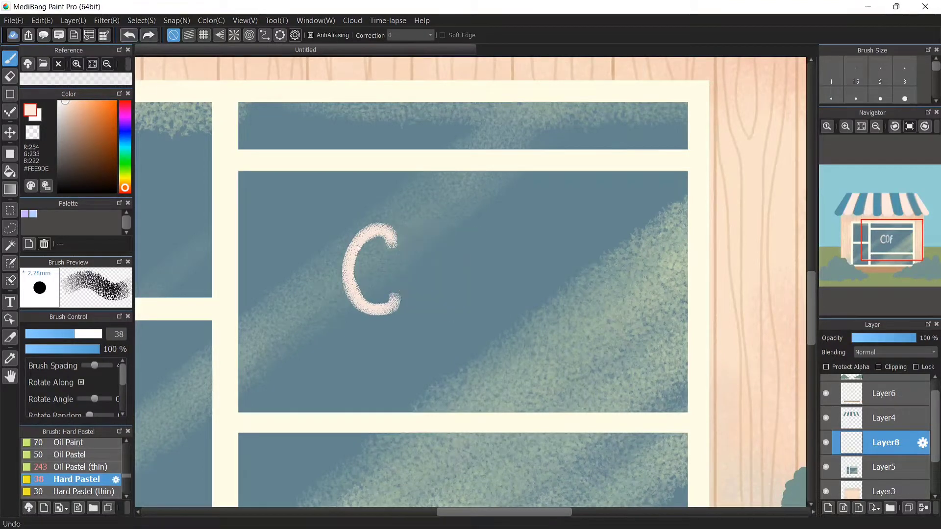
Reduce the Hard Pastel size to 21 and undo the remaining cream letter stroke on the window
{"action": "left_click", "coordinate": [61, 334]}
{"action": "left_click", "coordinate": [58, 334]}
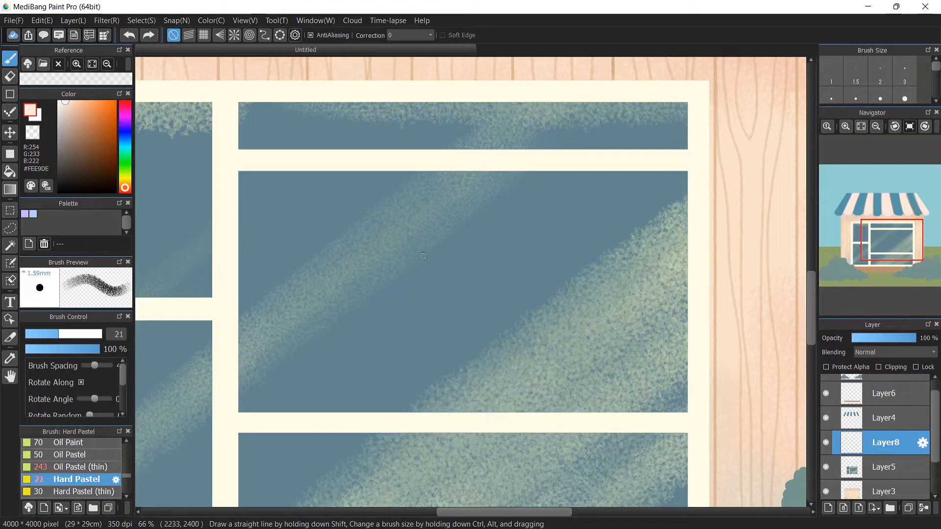
{"action": "mouse_move", "coordinate": [531, 261]}
{"action": "left_mouse_down"}
{"action": "mouse_move", "coordinate": [469, 264]}
{"action": "mouse_move", "coordinate": [541, 263]}
{"action": "left_mouse_up"}
{"action": "left_click", "coordinate": [129, 35]}
Rotate the canvas and draw a cream coffee cup with handle, saucer and rising steam on the large window pane
{"action": "left_click", "coordinate": [895, 127]}
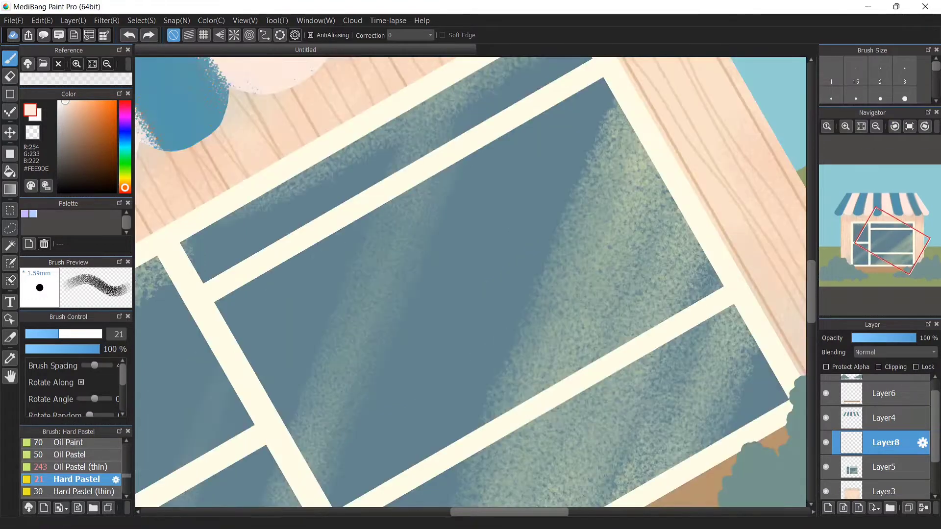
{"action": "scroll", "coordinate": [490, 274], "scroll_direction": "down", "scroll_amount": 2}
{"action": "left_click_drag", "start_coordinate": [466, 293], "coordinate": [503, 266]}
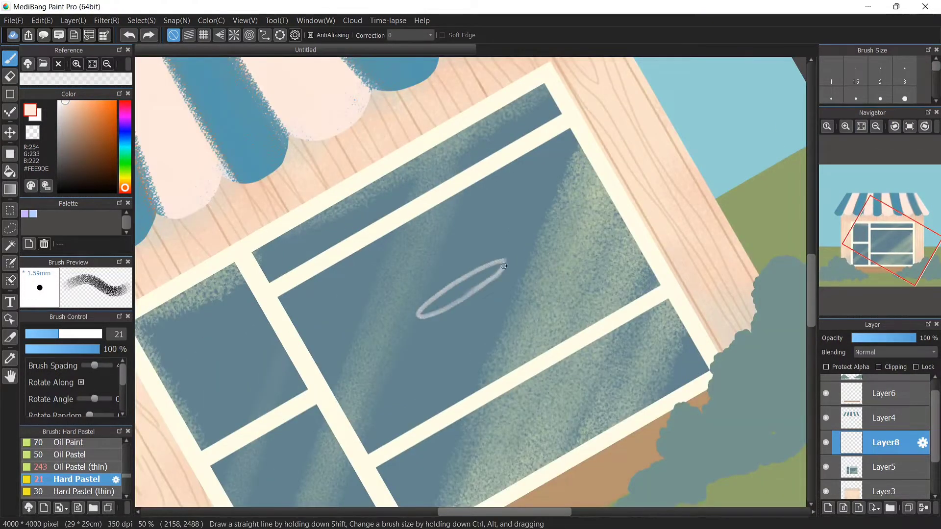
{"action": "left_click_drag", "start_coordinate": [433, 303], "coordinate": [428, 314]}
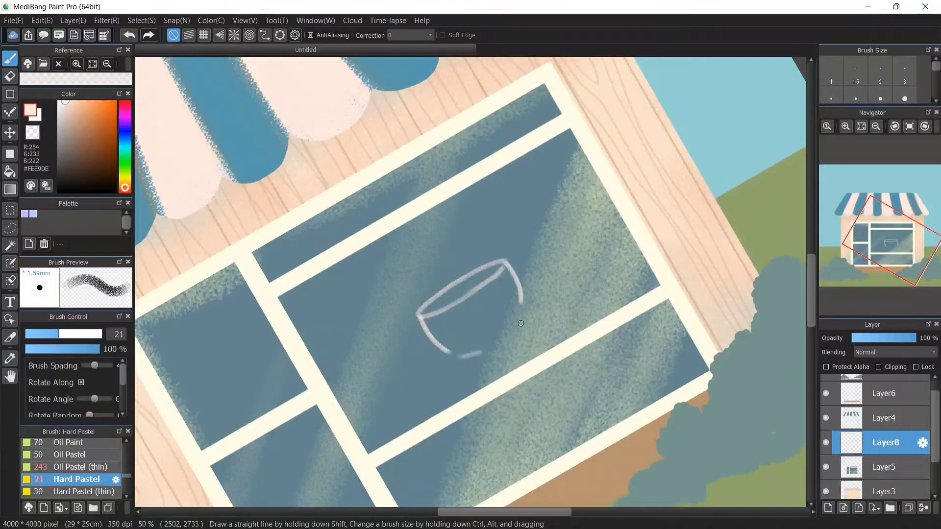
{"action": "key", "text": "ctrl+z"}
{"action": "left_click_drag", "start_coordinate": [489, 348], "coordinate": [516, 327]}
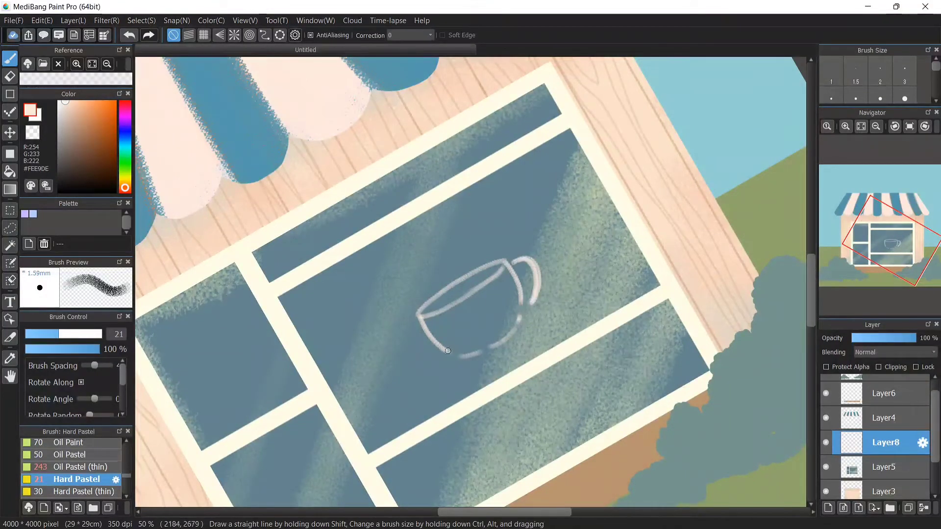
{"action": "left_click_drag", "start_coordinate": [480, 352], "coordinate": [522, 315]}
{"action": "left_click_drag", "start_coordinate": [439, 365], "coordinate": [541, 316]}
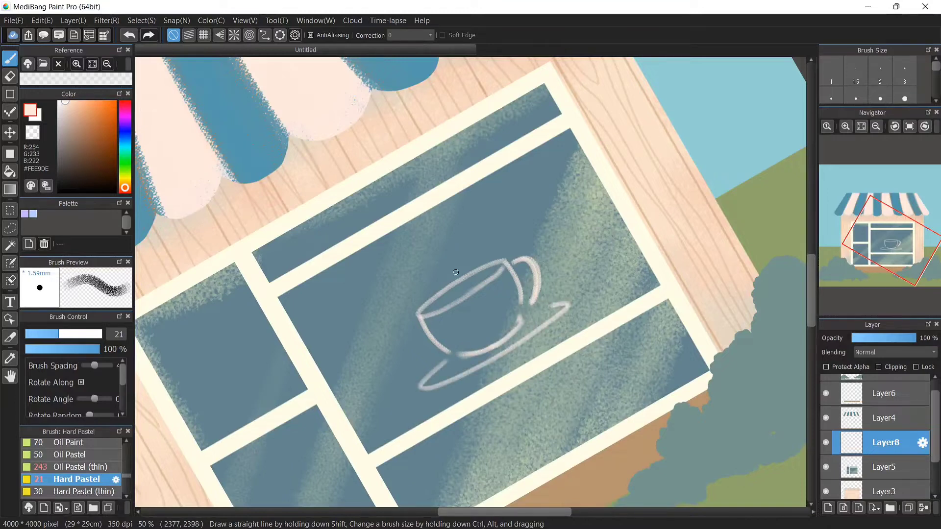
{"action": "left_click_drag", "start_coordinate": [497, 272], "coordinate": [434, 308]}
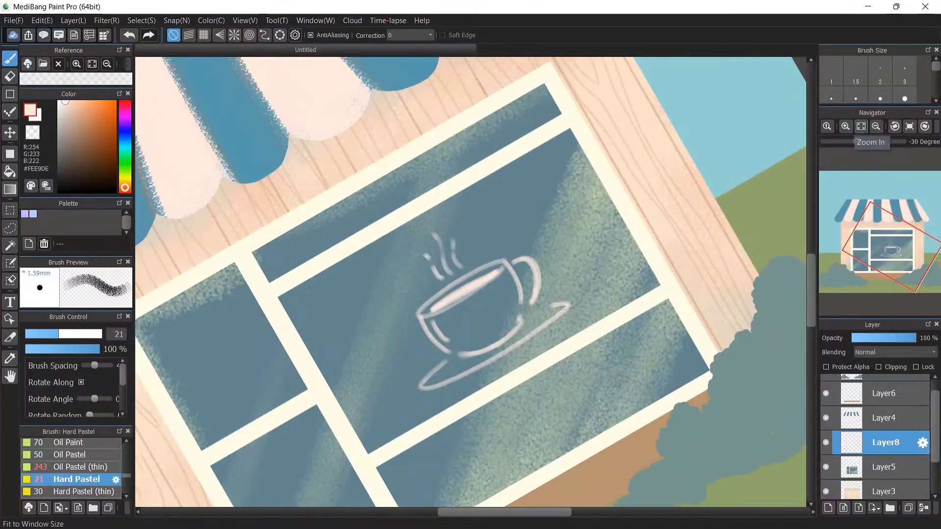
Reset the view, select Layer7, sample the bush green and paint leafy clumps at both upper corners of the window
{"action": "left_click", "coordinate": [860, 127]}
{"action": "left_click", "coordinate": [909, 126]}
{"action": "left_click", "coordinate": [845, 126]}
{"action": "left_click", "coordinate": [845, 126]}
{"action": "left_click", "coordinate": [882, 378]}
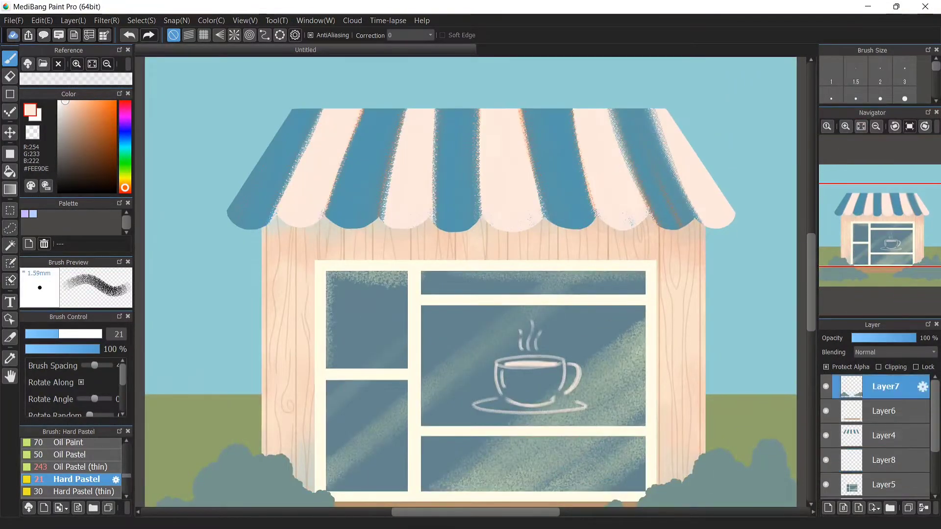
{"action": "right_click", "coordinate": [273, 490]}
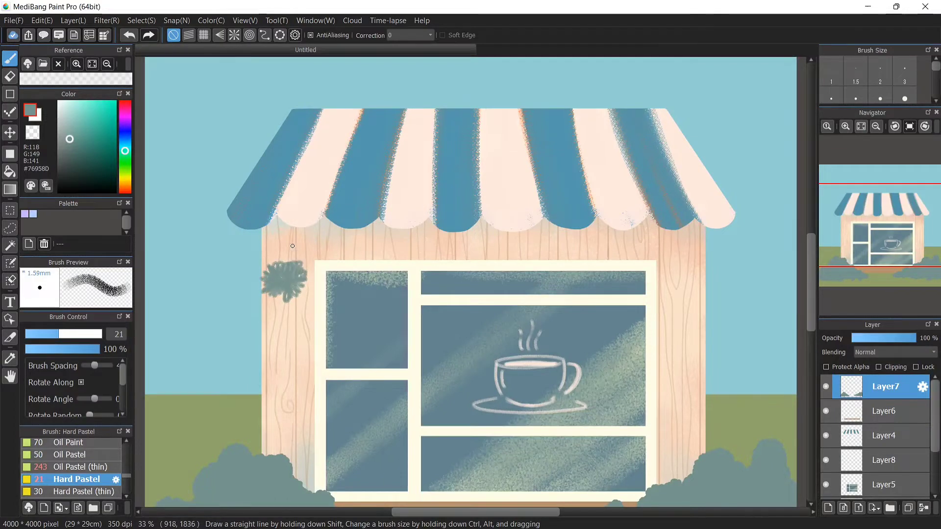
{"action": "left_click_drag", "start_coordinate": [292, 246], "coordinate": [294, 283]}
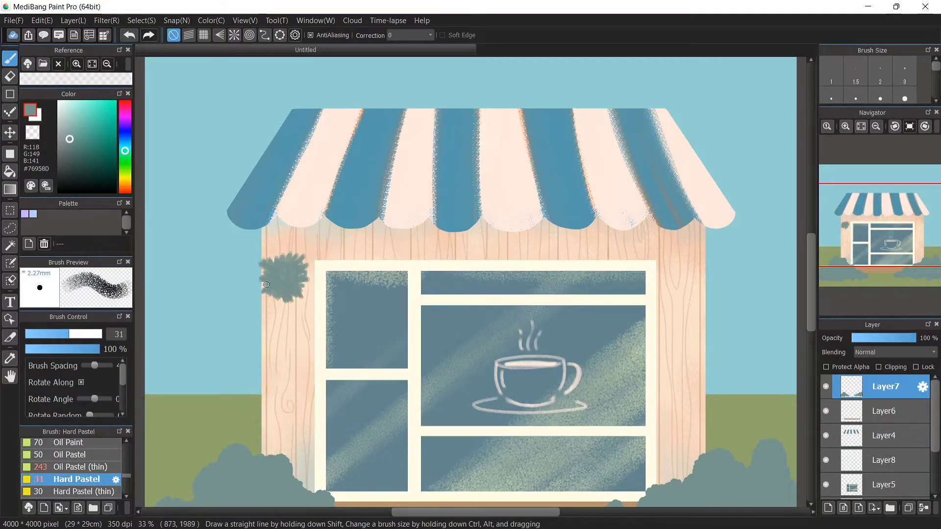
{"action": "mouse_move", "coordinate": [679, 272]}
{"action": "left_mouse_down"}
{"action": "mouse_move", "coordinate": [695, 265]}
{"action": "mouse_move", "coordinate": [666, 289]}
{"action": "mouse_move", "coordinate": [702, 276]}
{"action": "mouse_move", "coordinate": [654, 295]}
{"action": "left_mouse_up"}
Add a small plant beside the lower left window frame and a green band along the roof's scalloped edge
{"action": "scroll", "coordinate": [663, 282], "scroll_direction": "down", "scroll_amount": 3}
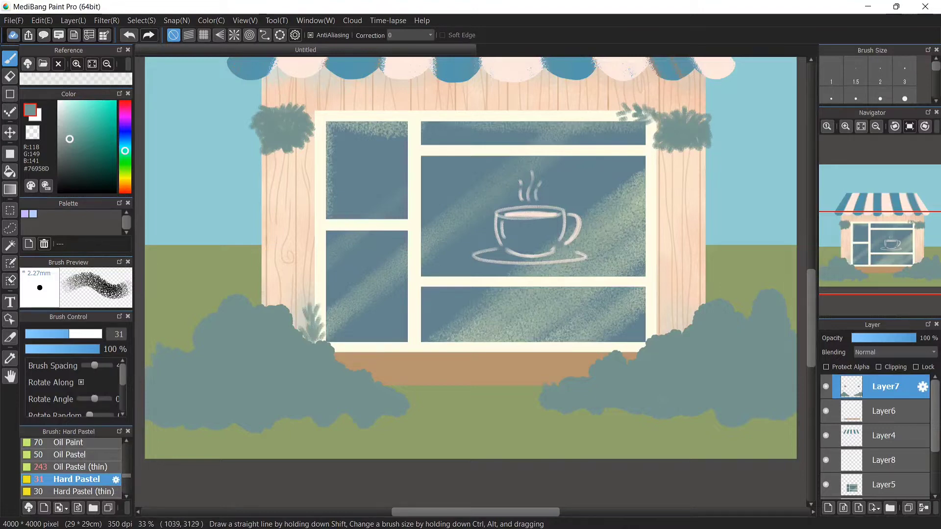
{"action": "left_click_drag", "start_coordinate": [314, 317], "coordinate": [313, 290]}
{"action": "left_click", "coordinate": [860, 126]}
{"action": "scroll", "coordinate": [860, 126], "scroll_direction": "up", "scroll_amount": 2}
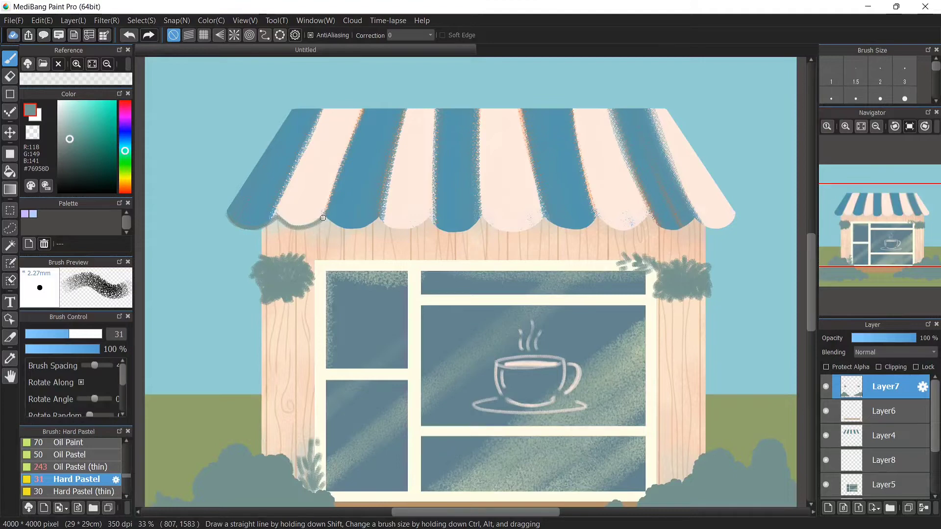
{"action": "left_click_drag", "start_coordinate": [323, 218], "coordinate": [364, 227]}
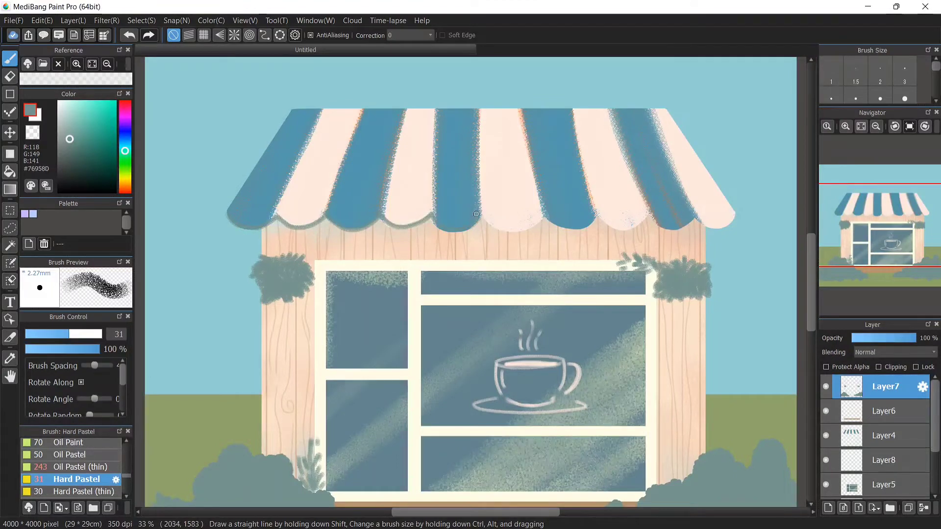
Rotate and zoom the view and brush green foliage along the roof's top edge
{"action": "left_click", "coordinate": [895, 126]}
{"action": "left_click", "coordinate": [895, 127]}
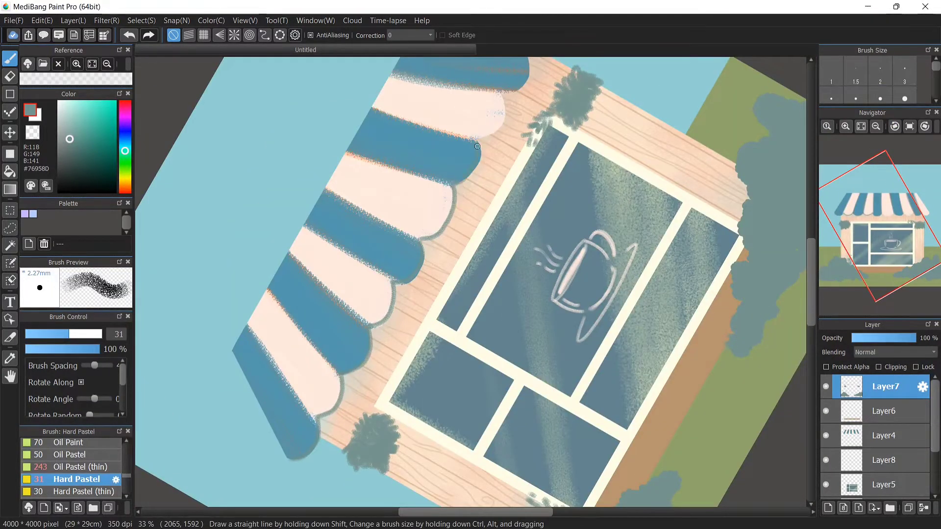
{"action": "scroll", "coordinate": [775, 174], "scroll_direction": "up", "scroll_amount": 3}
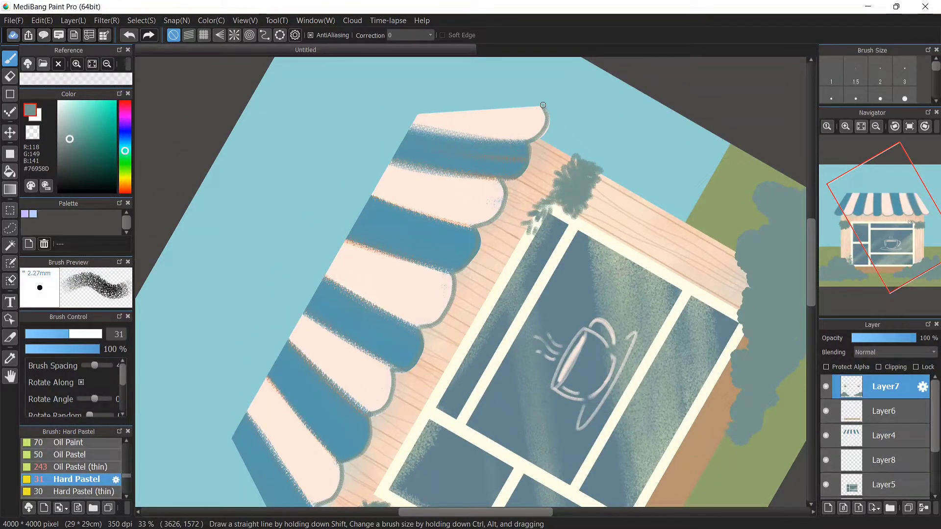
{"action": "left_click", "coordinate": [910, 127]}
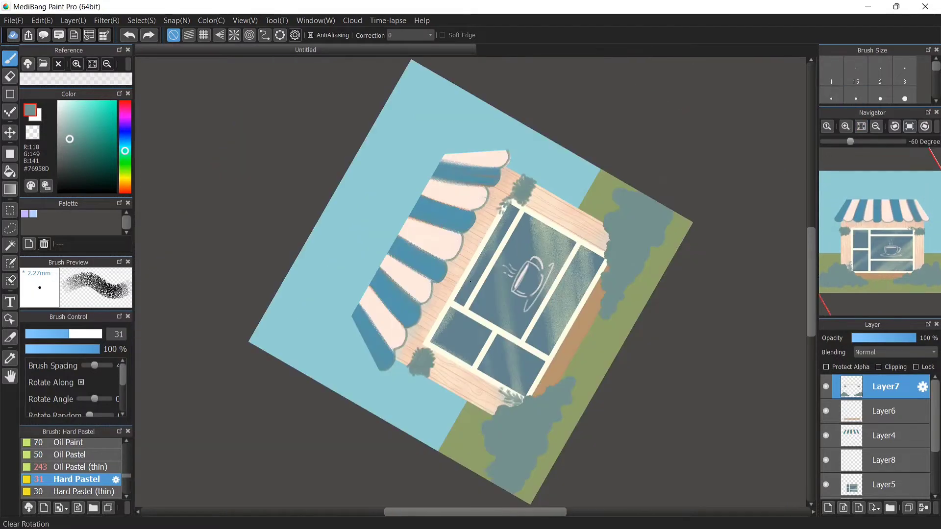
{"action": "left_click", "coordinate": [909, 127]}
{"action": "left_click", "coordinate": [845, 127]}
{"action": "left_click", "coordinate": [845, 127]}
{"action": "left_click", "coordinate": [845, 126]}
{"action": "left_click_drag", "start_coordinate": [472, 512], "coordinate": [438, 512]}
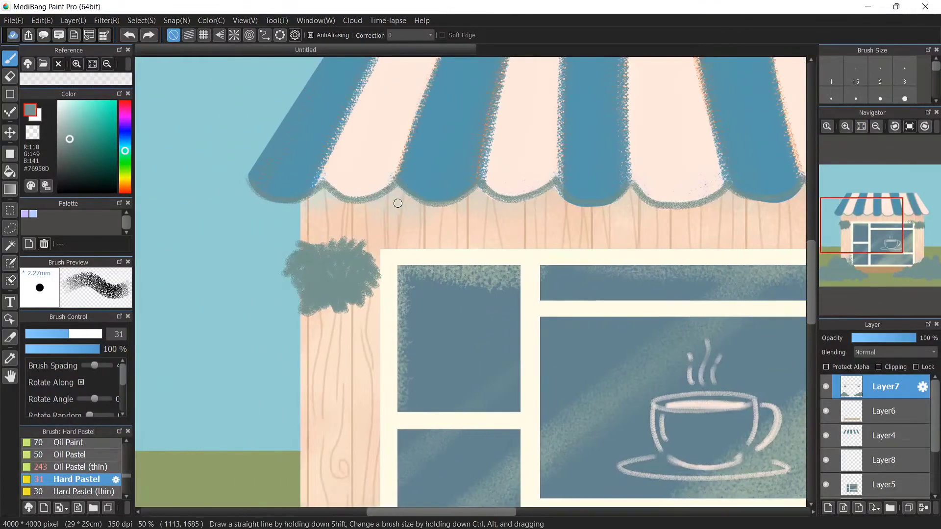
{"action": "scroll", "coordinate": [390, 191], "scroll_direction": "up", "scroll_amount": 3}
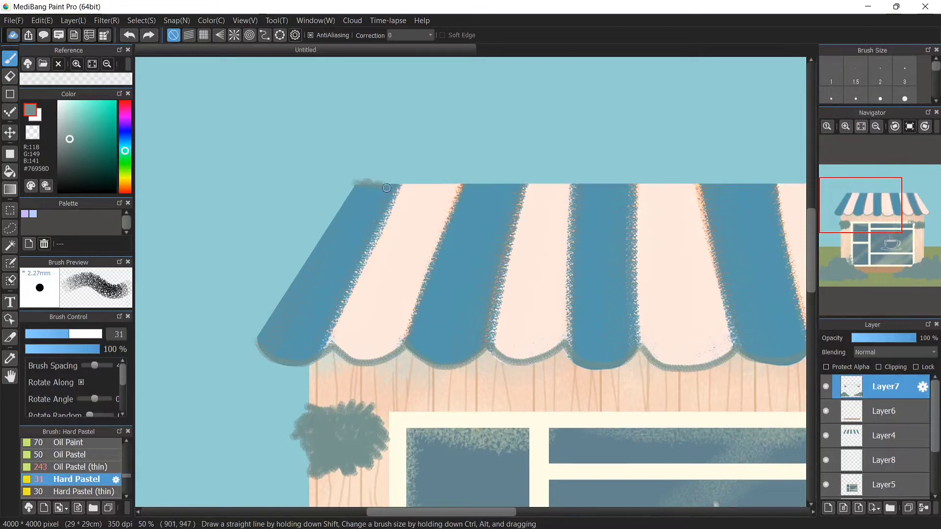
{"action": "mouse_move", "coordinate": [386, 188]}
{"action": "left_mouse_down"}
{"action": "mouse_move", "coordinate": [512, 183]}
{"action": "mouse_move", "coordinate": [418, 187]}
{"action": "left_mouse_up"}
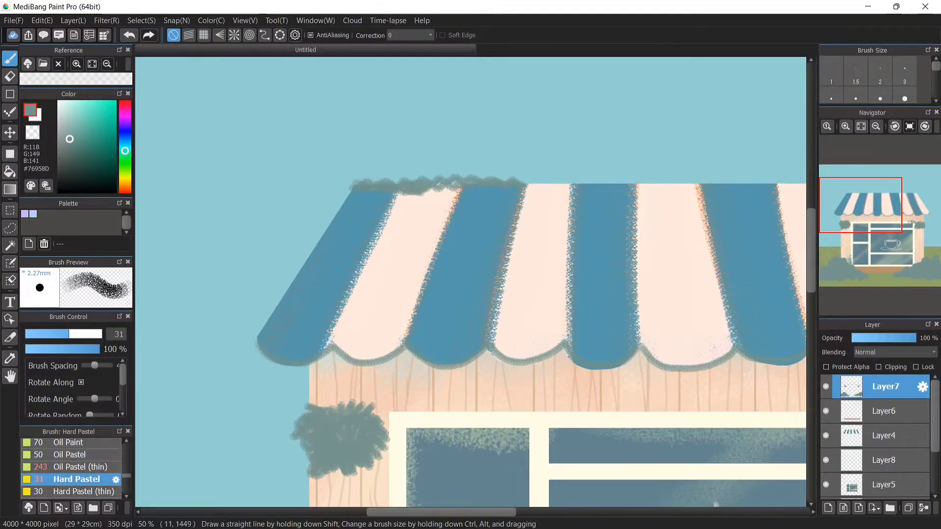
Enlarge the Hard Pastel to 45 and cover the roof with sweeping green foliage strokes
{"action": "left_click", "coordinate": [89, 334]}
{"action": "mouse_move", "coordinate": [351, 186]}
{"action": "left_mouse_down"}
{"action": "mouse_move", "coordinate": [336, 215]}
{"action": "mouse_move", "coordinate": [556, 189]}
{"action": "mouse_move", "coordinate": [489, 215]}
{"action": "mouse_move", "coordinate": [550, 234]}
{"action": "mouse_move", "coordinate": [634, 196]}
{"action": "mouse_move", "coordinate": [656, 260]}
{"action": "mouse_move", "coordinate": [721, 287]}
{"action": "left_mouse_up"}
{"action": "left_click_drag", "start_coordinate": [509, 512], "coordinate": [553, 512]}
{"action": "mouse_move", "coordinate": [576, 280]}
{"action": "left_mouse_down"}
{"action": "mouse_move", "coordinate": [683, 306]}
{"action": "mouse_move", "coordinate": [791, 298]}
{"action": "mouse_move", "coordinate": [610, 282]}
{"action": "mouse_move", "coordinate": [636, 206]}
{"action": "mouse_move", "coordinate": [735, 231]}
{"action": "mouse_move", "coordinate": [507, 193]}
{"action": "mouse_move", "coordinate": [720, 198]}
{"action": "mouse_move", "coordinate": [783, 289]}
{"action": "mouse_move", "coordinate": [637, 230]}
{"action": "mouse_move", "coordinate": [799, 349]}
{"action": "mouse_move", "coordinate": [798, 323]}
{"action": "left_mouse_up"}
{"action": "left_click_drag", "start_coordinate": [524, 512], "coordinate": [554, 512]}
{"action": "mouse_move", "coordinate": [673, 319]}
{"action": "left_mouse_down"}
{"action": "mouse_move", "coordinate": [692, 350]}
{"action": "mouse_move", "coordinate": [708, 348]}
{"action": "left_mouse_up"}
{"action": "left_click", "coordinate": [81, 334]}
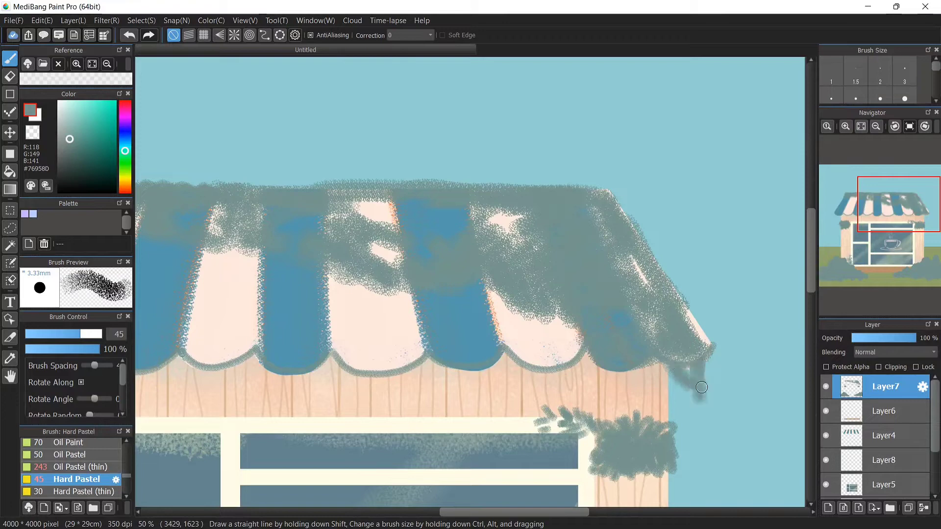
{"action": "left_click_drag", "start_coordinate": [704, 356], "coordinate": [697, 326]}
{"action": "left_click", "coordinate": [861, 126]}
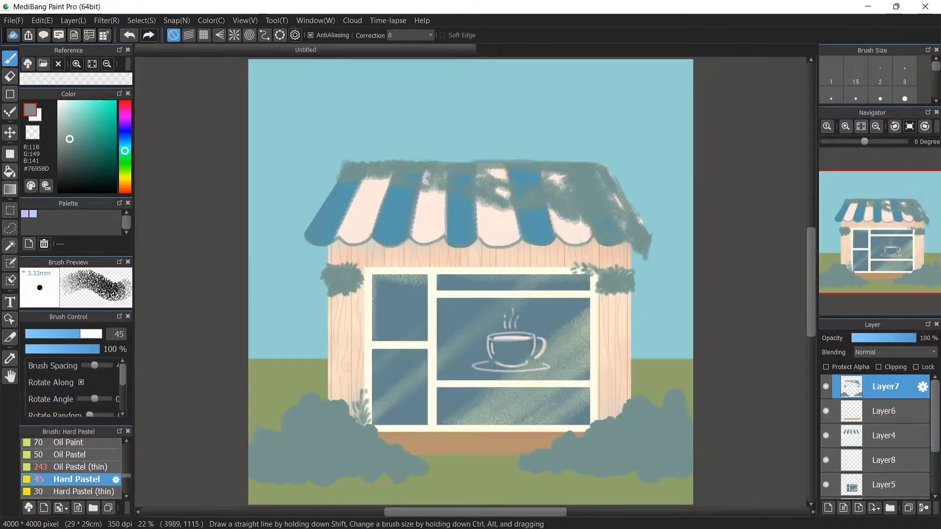
On a new layer placed under Layer7, paint orange pots beneath both hanging plants with the Oil Pastel at size 50
{"action": "left_click", "coordinate": [828, 508]}
{"action": "left_click", "coordinate": [80, 467]}
{"action": "left_click", "coordinate": [72, 455]}
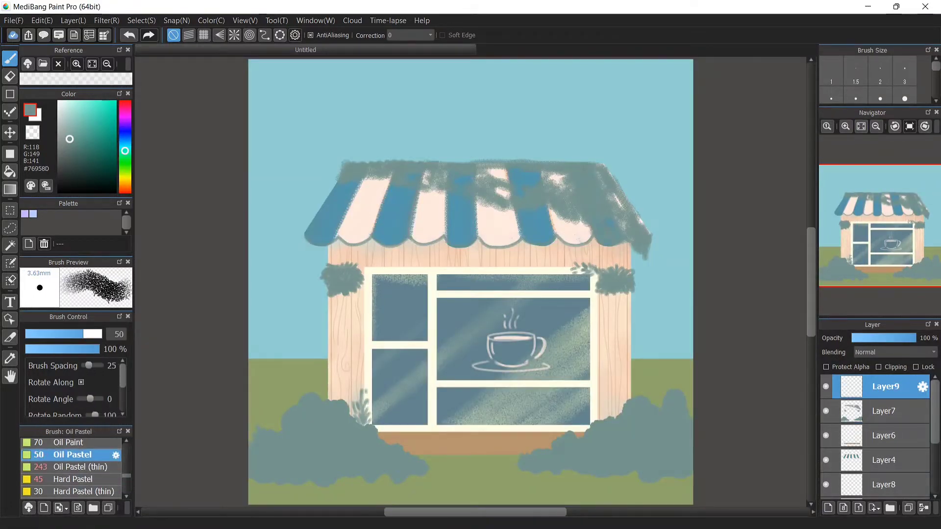
{"action": "left_click", "coordinate": [125, 185]}
{"action": "left_click", "coordinate": [125, 186]}
{"action": "left_click", "coordinate": [110, 126]}
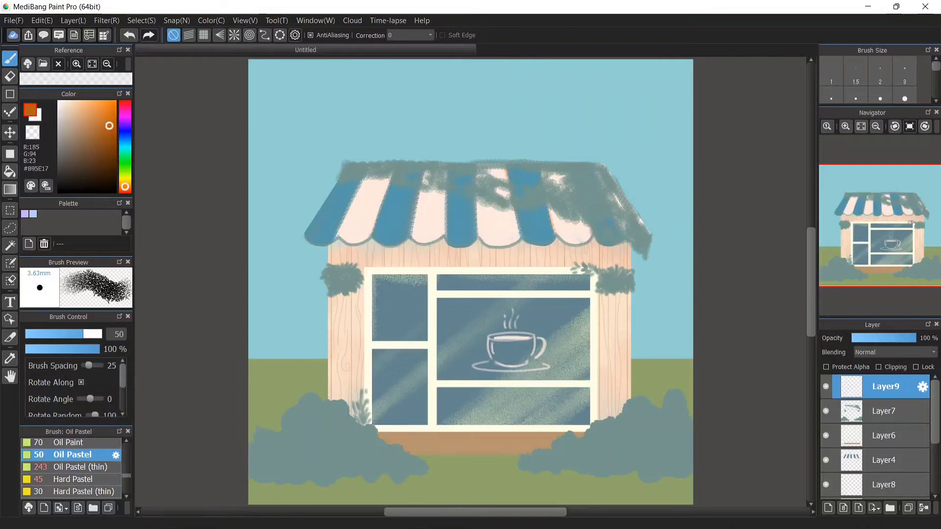
{"action": "left_click", "coordinate": [845, 127]}
{"action": "left_click", "coordinate": [845, 126]}
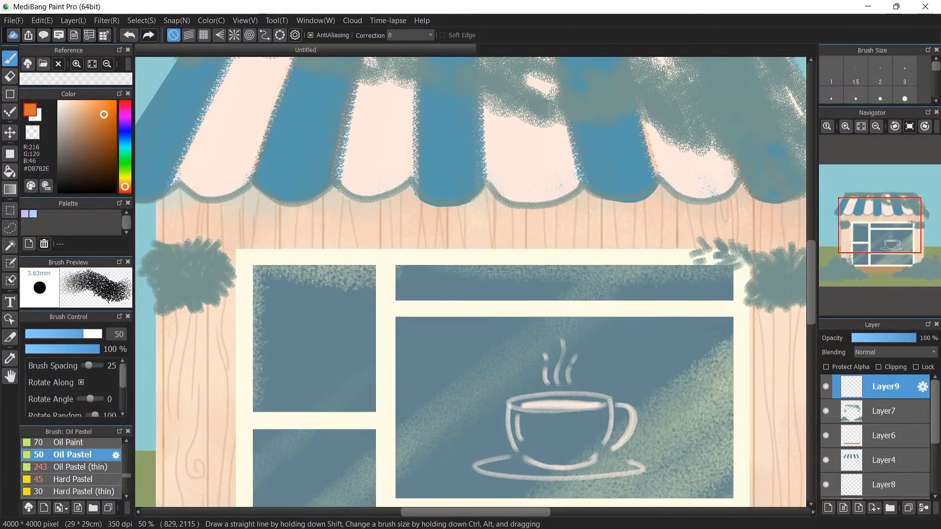
{"action": "left_click_drag", "start_coordinate": [885, 387], "coordinate": [885, 413]}
{"action": "mouse_move", "coordinate": [170, 313]}
{"action": "left_mouse_down"}
{"action": "mouse_move", "coordinate": [182, 338]}
{"action": "mouse_move", "coordinate": [165, 320]}
{"action": "left_mouse_up"}
{"action": "left_click_drag", "start_coordinate": [219, 298], "coordinate": [211, 337]}
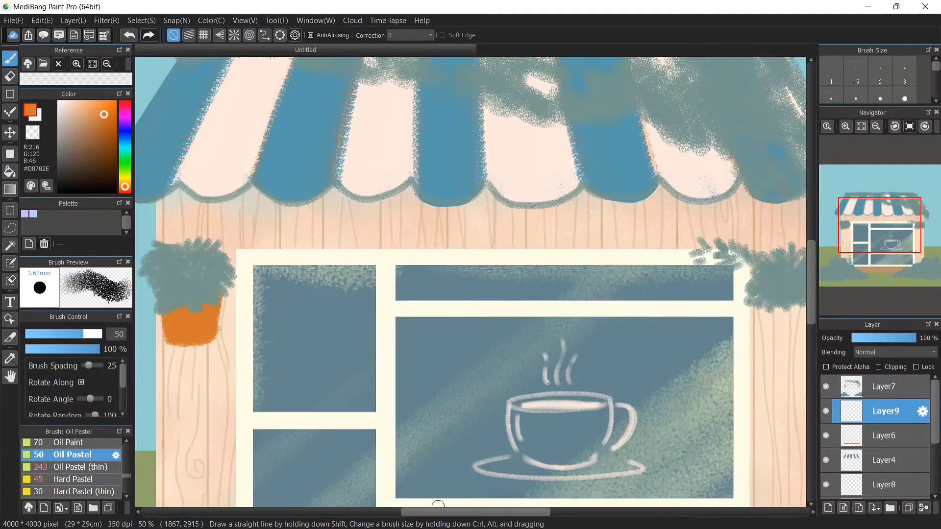
{"action": "left_click_drag", "start_coordinate": [437, 512], "coordinate": [507, 512]}
{"action": "mouse_move", "coordinate": [500, 310]}
{"action": "left_mouse_down"}
{"action": "mouse_move", "coordinate": [460, 319]}
{"action": "mouse_move", "coordinate": [471, 333]}
{"action": "left_mouse_up"}
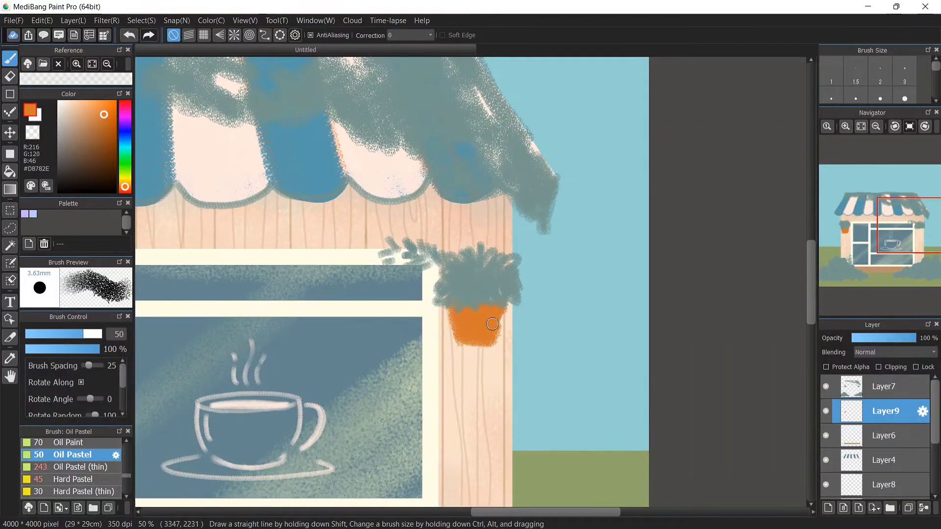
{"action": "left_click", "coordinate": [861, 127]}
{"action": "left_click", "coordinate": [845, 127]}
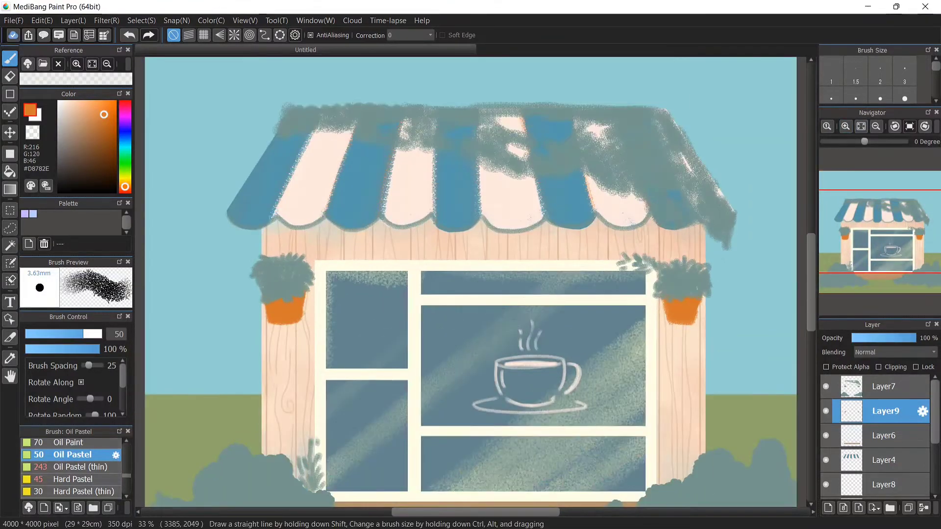
Select Layer7 and, with the thin Oil Pastel at size 384 and 73% opacity, brush pale green texture across both bush groups
{"action": "left_click", "coordinate": [885, 387]}
{"action": "left_click", "coordinate": [80, 467]}
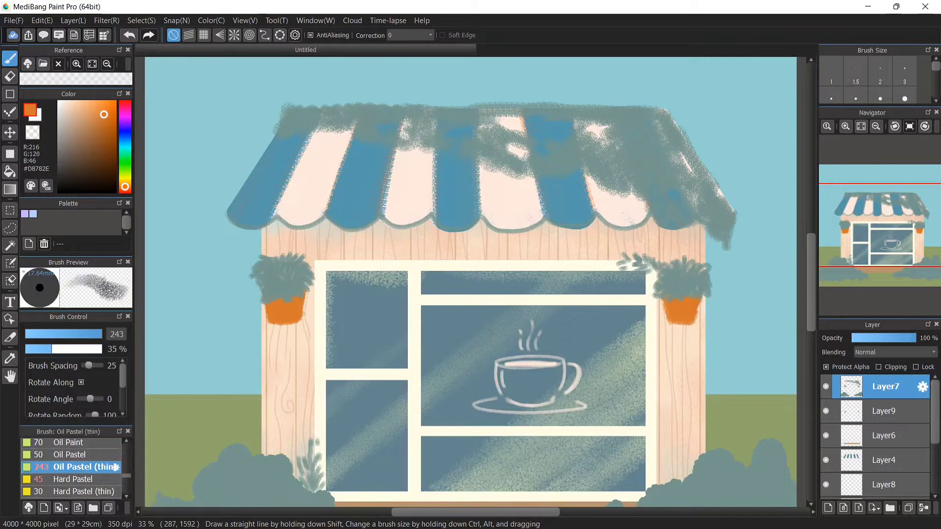
{"action": "left_click", "coordinate": [76, 125]}
{"action": "left_click_drag", "start_coordinate": [125, 187], "coordinate": [125, 152]}
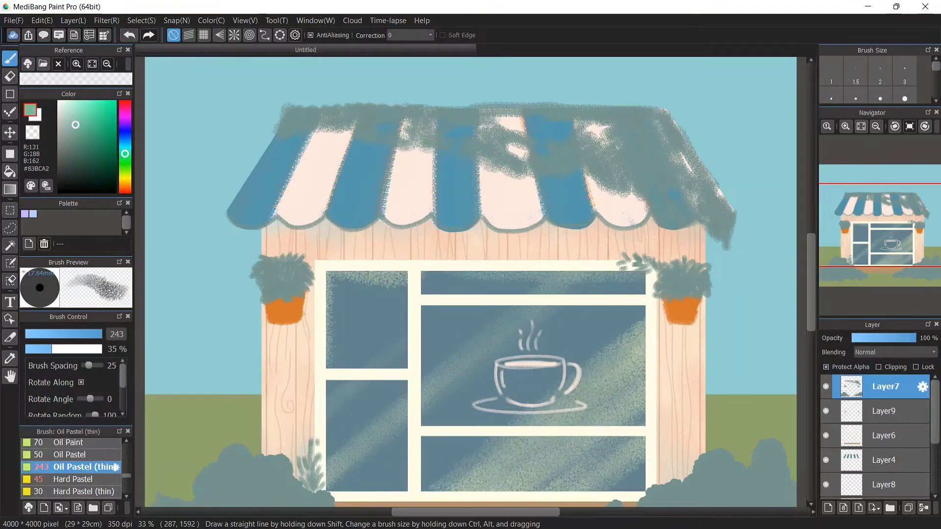
{"action": "left_click_drag", "start_coordinate": [191, 207], "coordinate": [469, 279]}
{"action": "left_click_drag", "start_coordinate": [290, 260], "coordinate": [281, 271]}
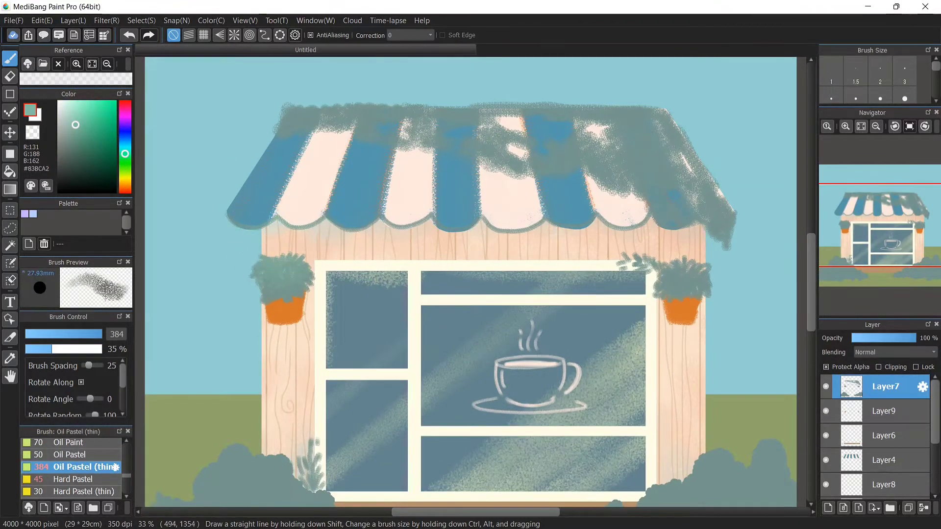
{"action": "left_click", "coordinate": [82, 349]}
{"action": "scroll", "coordinate": [399, 416], "scroll_direction": "down", "scroll_amount": 3}
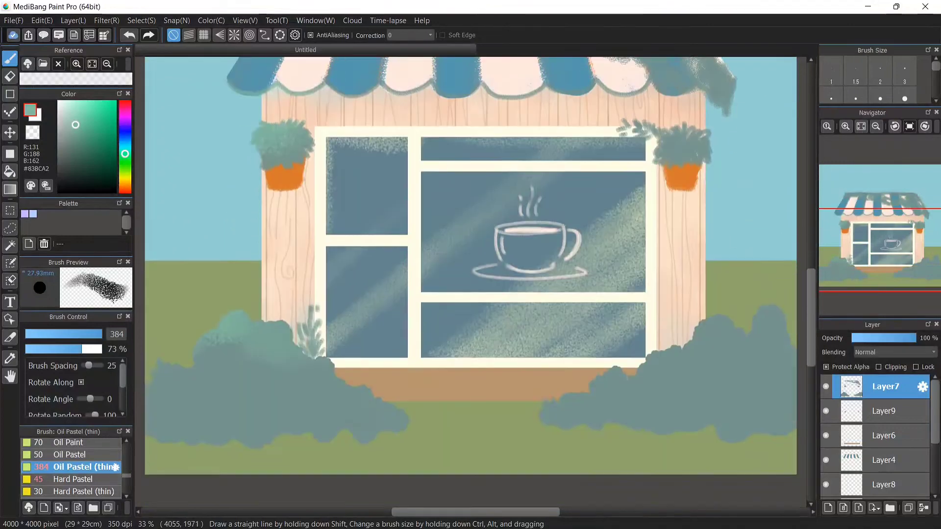
{"action": "left_click", "coordinate": [125, 170]}
{"action": "left_click_drag", "start_coordinate": [124, 171], "coordinate": [125, 171]}
{"action": "mouse_move", "coordinate": [164, 377]}
{"action": "left_mouse_down"}
{"action": "mouse_move", "coordinate": [187, 399]}
{"action": "mouse_move", "coordinate": [357, 381]}
{"action": "mouse_move", "coordinate": [472, 424]}
{"action": "left_mouse_up"}
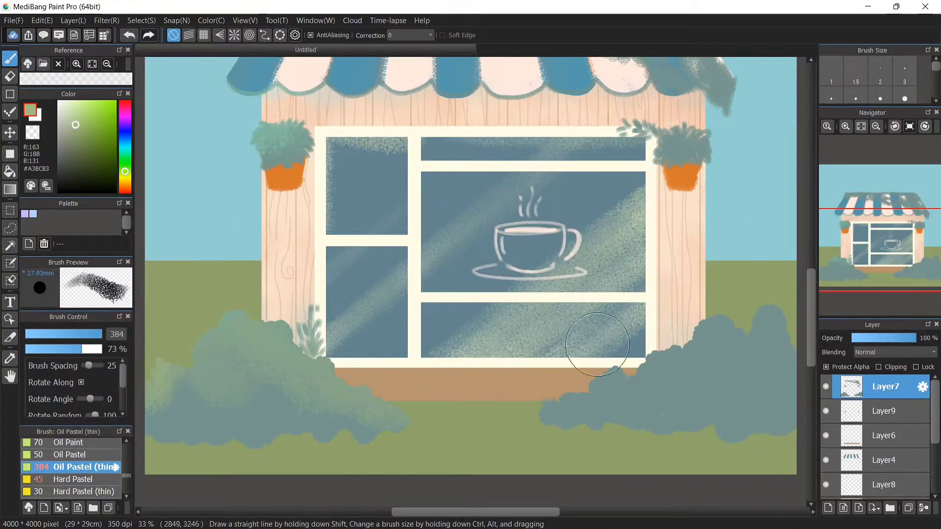
{"action": "mouse_move", "coordinate": [609, 346]}
{"action": "left_mouse_down"}
{"action": "mouse_move", "coordinate": [636, 385]}
{"action": "mouse_move", "coordinate": [756, 304]}
{"action": "mouse_move", "coordinate": [779, 370]}
{"action": "left_mouse_up"}
Shade the lower edges of both bush groups in dark teal and re-texture the right bushes with sampled green
{"action": "left_click", "coordinate": [125, 144]}
{"action": "left_click", "coordinate": [88, 130]}
{"action": "mouse_move", "coordinate": [153, 447]}
{"action": "left_mouse_down"}
{"action": "mouse_move", "coordinate": [357, 448]}
{"action": "mouse_move", "coordinate": [211, 464]}
{"action": "mouse_move", "coordinate": [418, 457]}
{"action": "left_mouse_up"}
{"action": "left_click", "coordinate": [92, 149]}
{"action": "mouse_move", "coordinate": [546, 441]}
{"action": "left_mouse_down"}
{"action": "mouse_move", "coordinate": [643, 465]}
{"action": "mouse_move", "coordinate": [701, 458]}
{"action": "left_mouse_up"}
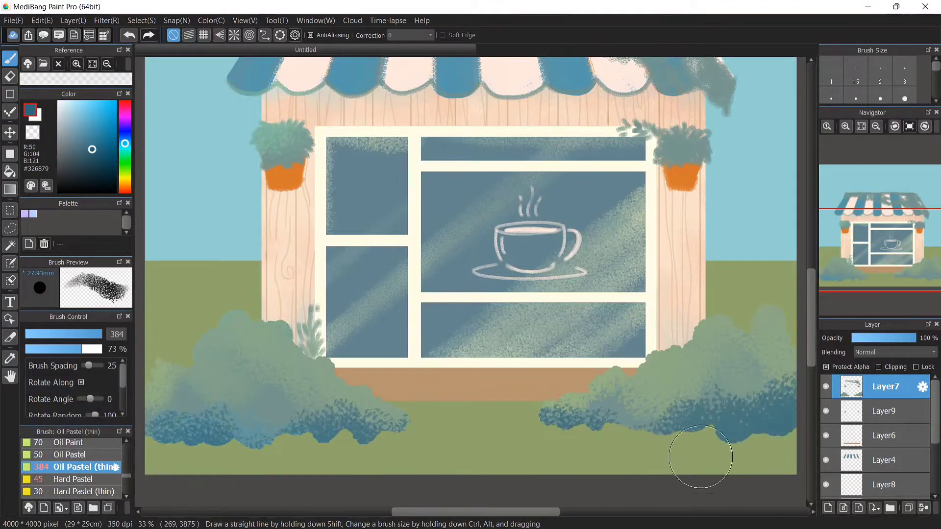
{"action": "right_click", "coordinate": [674, 365]}
{"action": "mouse_move", "coordinate": [613, 400]}
{"action": "left_mouse_down"}
{"action": "mouse_move", "coordinate": [658, 412]}
{"action": "mouse_move", "coordinate": [779, 387]}
{"action": "left_mouse_up"}
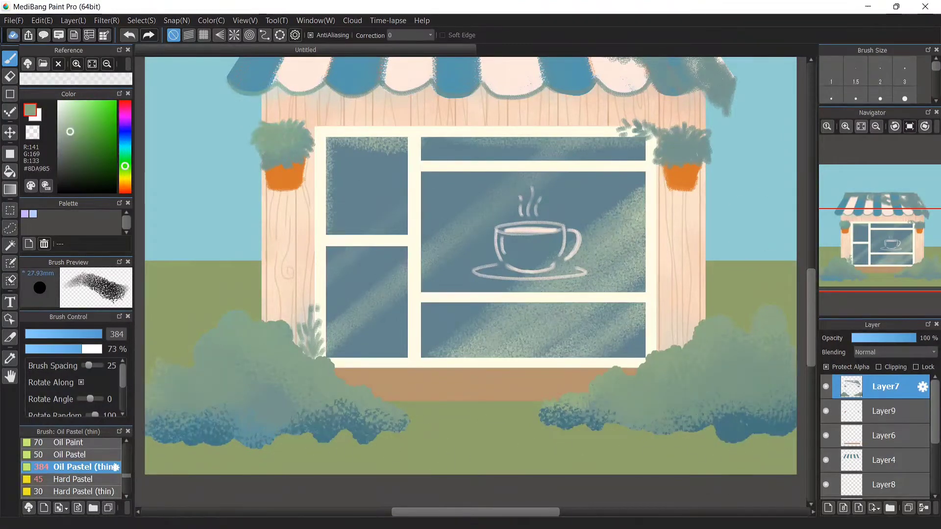
Pick a light yellow-green and highlight the left hanging plant and the top of the left bushes
{"action": "left_click", "coordinate": [125, 175]}
{"action": "left_click", "coordinate": [81, 113]}
{"action": "left_click", "coordinate": [79, 112]}
{"action": "left_click_drag", "start_coordinate": [262, 113], "coordinate": [274, 129]}
{"action": "mouse_move", "coordinate": [210, 329]}
{"action": "left_mouse_down"}
{"action": "mouse_move", "coordinate": [316, 356]}
{"action": "mouse_move", "coordinate": [210, 365]}
{"action": "left_mouse_up"}
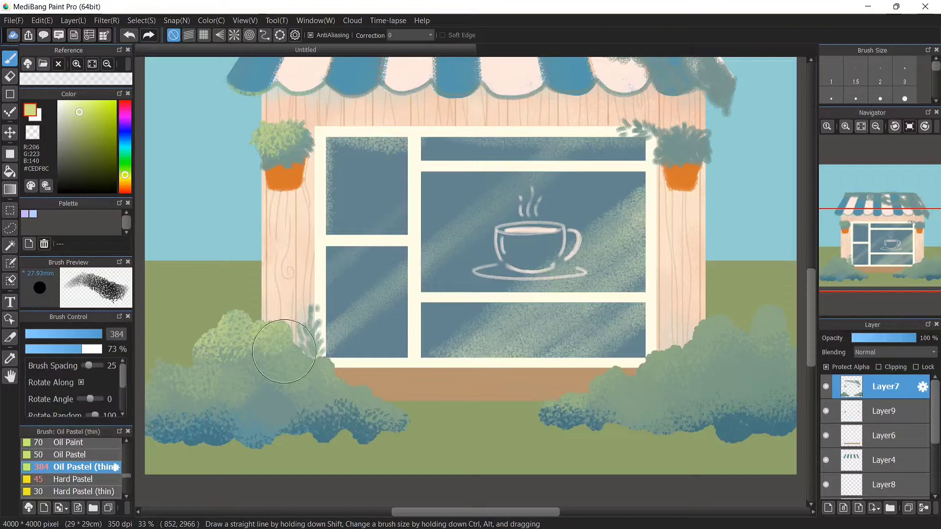
Brush light yellow-green highlights over both bush groups and across the top of the striped roof
{"action": "left_click_drag", "start_coordinate": [284, 338], "coordinate": [380, 395]}
{"action": "mouse_move", "coordinate": [587, 384]}
{"action": "left_mouse_down"}
{"action": "mouse_move", "coordinate": [671, 338]}
{"action": "mouse_move", "coordinate": [686, 358]}
{"action": "mouse_move", "coordinate": [769, 338]}
{"action": "mouse_move", "coordinate": [712, 382]}
{"action": "left_mouse_up"}
{"action": "scroll", "coordinate": [470, 265], "scroll_direction": "up", "scroll_amount": 5}
{"action": "mouse_move", "coordinate": [304, 208]}
{"action": "left_mouse_down"}
{"action": "mouse_move", "coordinate": [592, 201]}
{"action": "mouse_move", "coordinate": [662, 260]}
{"action": "mouse_move", "coordinate": [725, 343]}
{"action": "mouse_move", "coordinate": [760, 357]}
{"action": "mouse_move", "coordinate": [735, 338]}
{"action": "left_mouse_up"}
{"action": "mouse_move", "coordinate": [618, 251]}
{"action": "left_mouse_down"}
{"action": "mouse_move", "coordinate": [532, 280]}
{"action": "mouse_move", "coordinate": [524, 249]}
{"action": "left_mouse_up"}
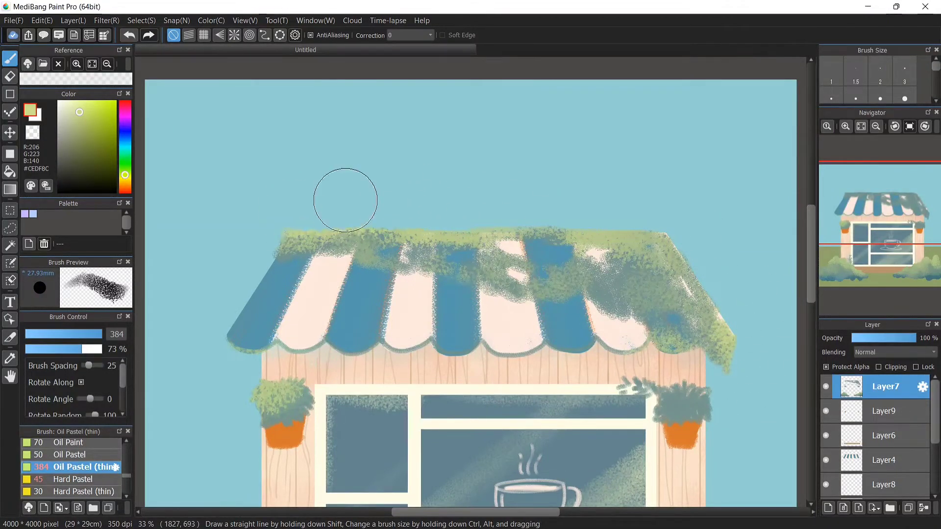
Switch to a bright yellow and dab yellow highlights over the roof moss and both hanging plants
{"action": "left_click_drag", "start_coordinate": [125, 175], "coordinate": [125, 181]}
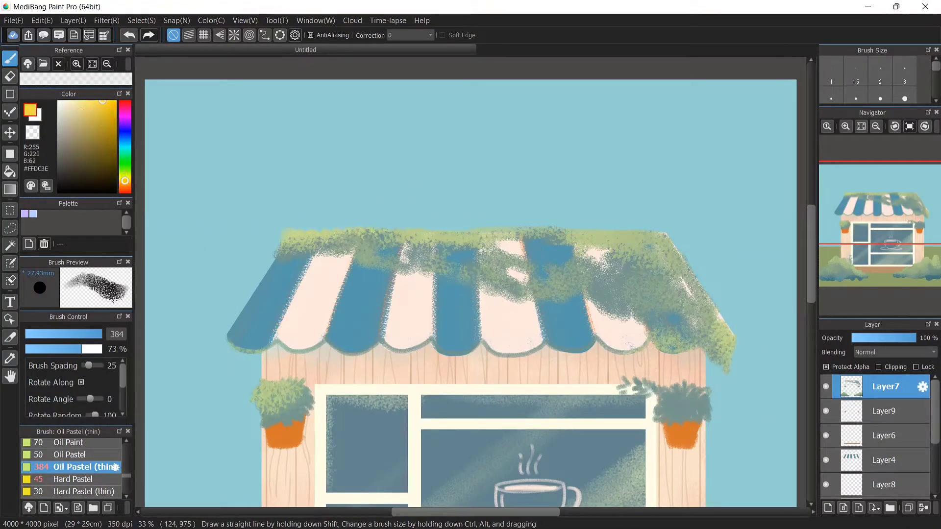
{"action": "mouse_move", "coordinate": [301, 201]}
{"action": "left_mouse_down"}
{"action": "mouse_move", "coordinate": [389, 189]}
{"action": "mouse_move", "coordinate": [418, 246]}
{"action": "mouse_move", "coordinate": [538, 277]}
{"action": "mouse_move", "coordinate": [579, 213]}
{"action": "mouse_move", "coordinate": [671, 225]}
{"action": "mouse_move", "coordinate": [674, 299]}
{"action": "left_mouse_up"}
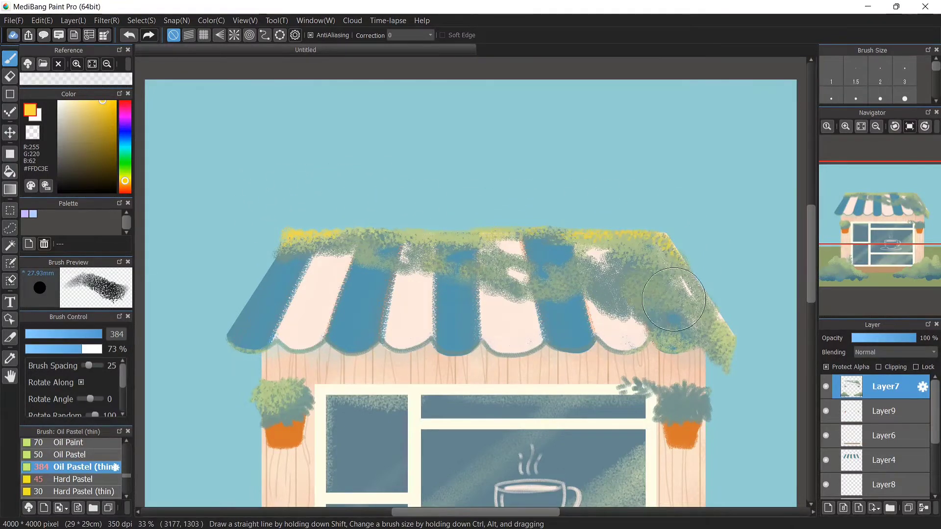
{"action": "left_click_drag", "start_coordinate": [721, 390], "coordinate": [685, 384]}
{"action": "left_click_drag", "start_coordinate": [304, 375], "coordinate": [269, 392]}
{"action": "left_click_drag", "start_coordinate": [699, 380], "coordinate": [657, 387]}
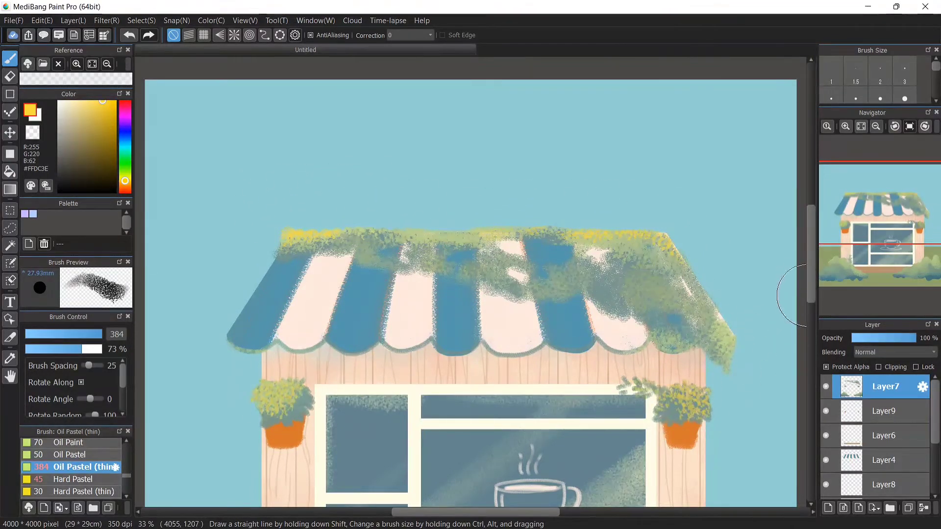
{"action": "scroll", "coordinate": [791, 294], "scroll_direction": "down", "scroll_amount": 2}
{"action": "left_click_drag", "start_coordinate": [544, 245], "coordinate": [583, 226]}
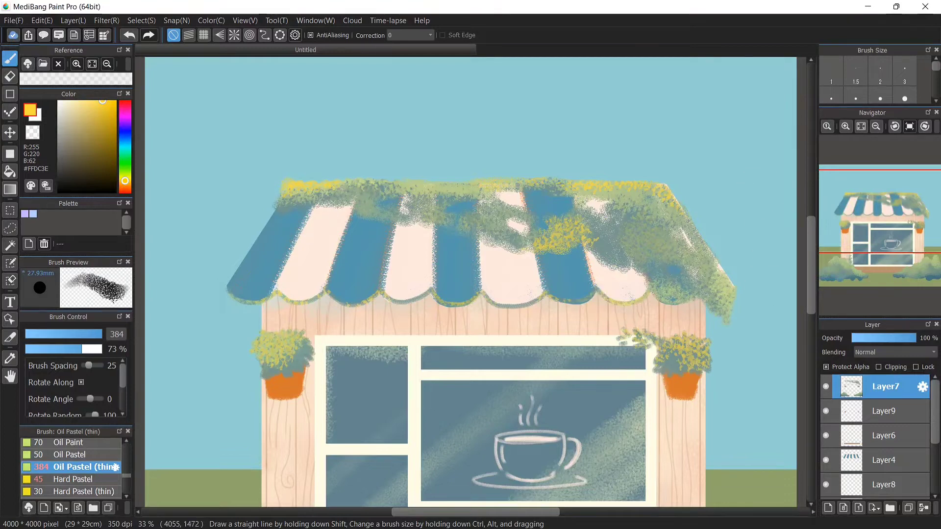
Add yellow highlights along the roof's lower edge and the tops of both bush groups
{"action": "left_click_drag", "start_coordinate": [811, 270], "coordinate": [811, 282]}
{"action": "left_click_drag", "start_coordinate": [417, 236], "coordinate": [365, 218]}
{"action": "left_click_drag", "start_coordinate": [810, 281], "coordinate": [810, 314]}
{"action": "left_click_drag", "start_coordinate": [309, 328], "coordinate": [206, 356]}
{"action": "left_click_drag", "start_coordinate": [351, 392], "coordinate": [400, 424]}
{"action": "left_click_drag", "start_coordinate": [155, 395], "coordinate": [172, 378]}
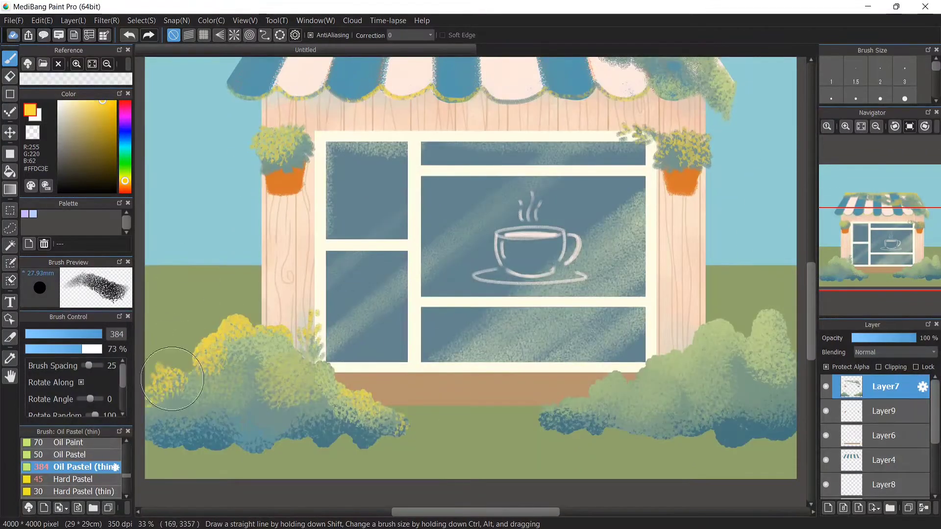
{"action": "mouse_move", "coordinate": [706, 361]}
{"action": "left_mouse_down"}
{"action": "mouse_move", "coordinate": [723, 305]}
{"action": "mouse_move", "coordinate": [618, 357]}
{"action": "mouse_move", "coordinate": [655, 417]}
{"action": "mouse_move", "coordinate": [738, 395]}
{"action": "mouse_move", "coordinate": [759, 316]}
{"action": "mouse_move", "coordinate": [710, 351]}
{"action": "left_mouse_up"}
{"action": "left_click_drag", "start_coordinate": [380, 404], "coordinate": [402, 416]}
Select Layer2 and, with sampled sky blue, soften the horizon line on both sides of the shop
{"action": "scroll", "coordinate": [882, 421], "scroll_direction": "down", "scroll_amount": 3}
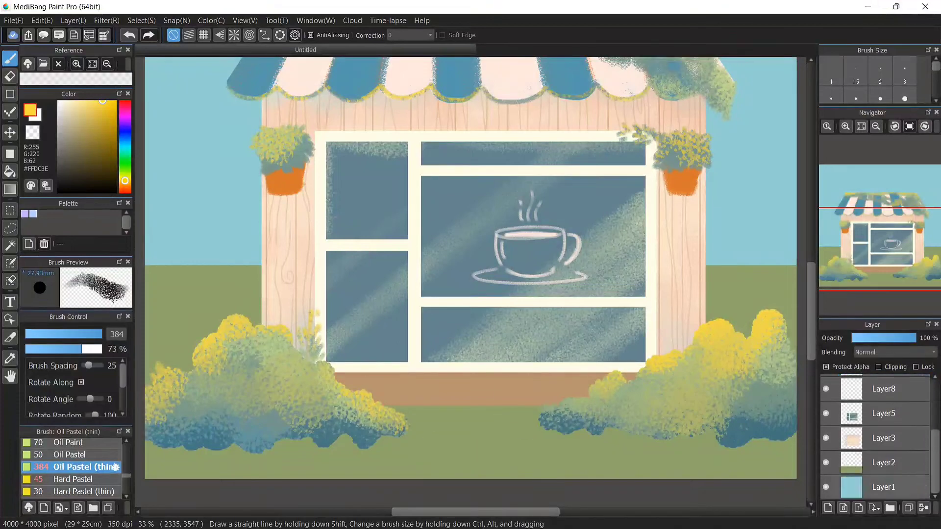
{"action": "left_click", "coordinate": [881, 462]}
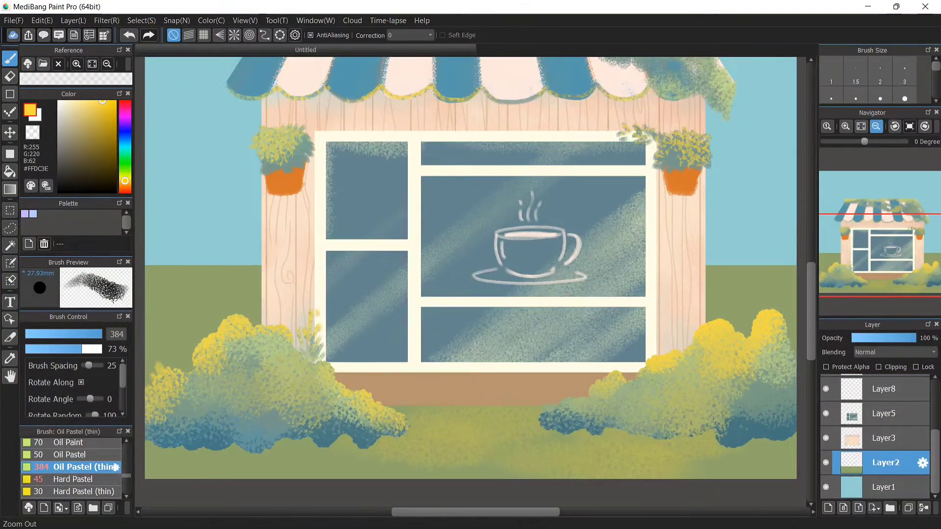
{"action": "left_click", "coordinate": [876, 127]}
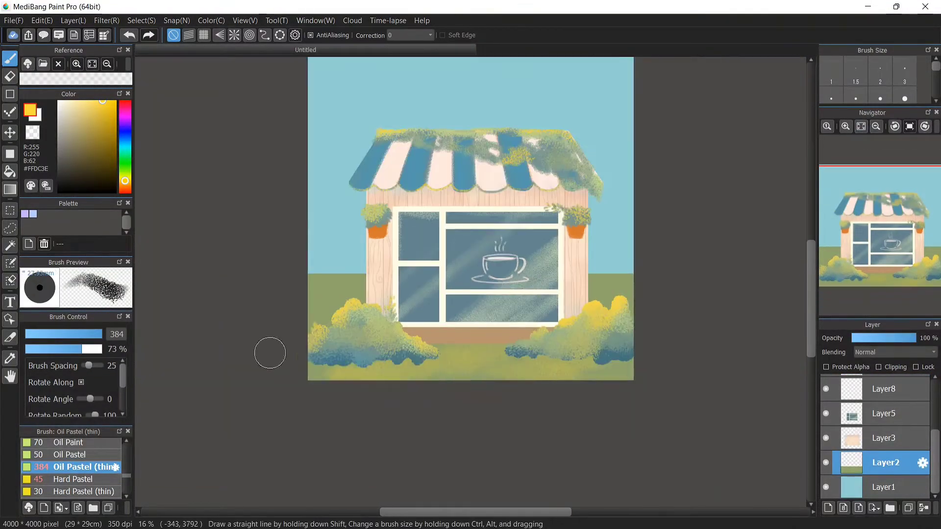
{"action": "right_click", "coordinate": [317, 265]}
{"action": "left_click_drag", "start_coordinate": [289, 265], "coordinate": [315, 282]}
{"action": "left_click_drag", "start_coordinate": [594, 269], "coordinate": [657, 267]}
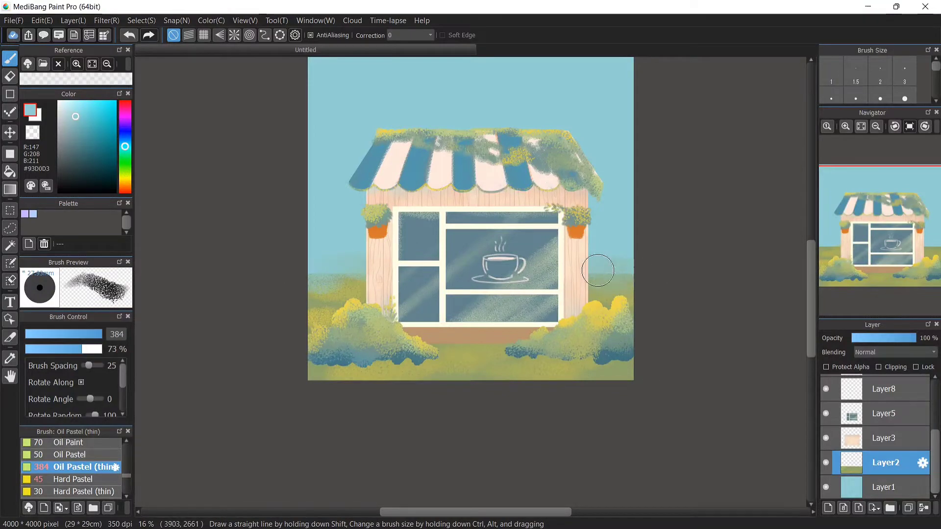
Sample a dark teal and paint ground shadows beneath both bush groups
{"action": "left_click", "coordinate": [845, 126]}
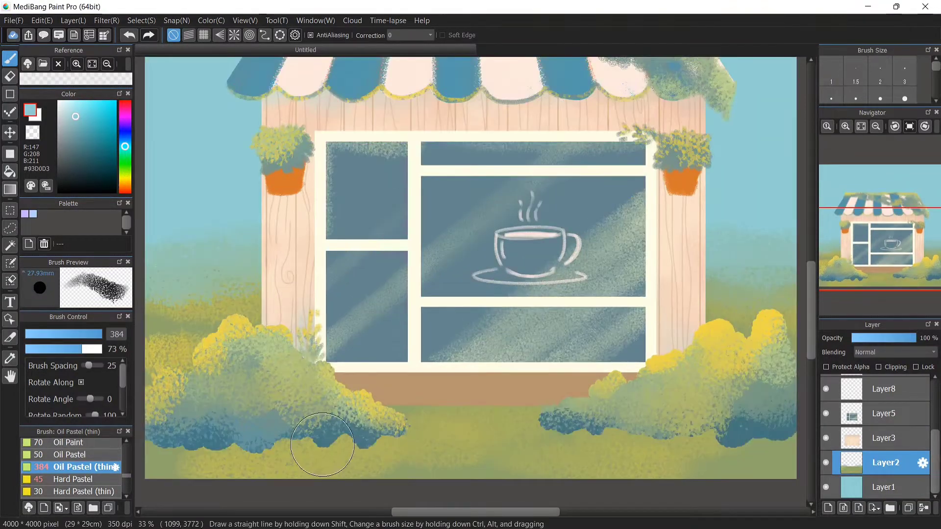
{"action": "right_click", "coordinate": [322, 444]}
{"action": "left_click_drag", "start_coordinate": [350, 447], "coordinate": [167, 455]}
{"action": "left_click_drag", "start_coordinate": [409, 397], "coordinate": [734, 405]}
{"action": "mouse_move", "coordinate": [480, 418]}
{"action": "left_mouse_down"}
{"action": "mouse_move", "coordinate": [783, 451]}
{"action": "mouse_move", "coordinate": [399, 471]}
{"action": "left_mouse_up"}
{"action": "left_click", "coordinate": [861, 126]}
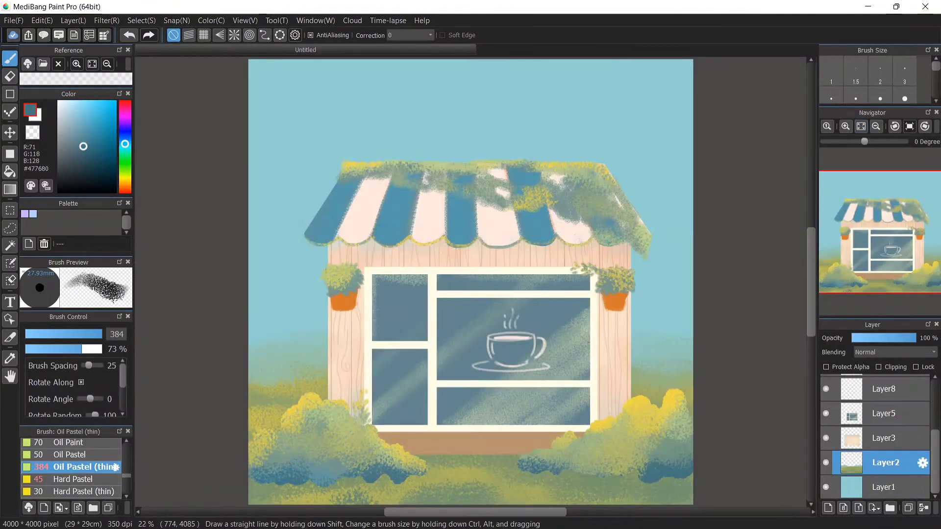
Add a new layer above Layer1, choose a muted teal colour, and set the brush size to 147
{"action": "left_click", "coordinate": [884, 487]}
{"action": "left_click", "coordinate": [828, 508]}
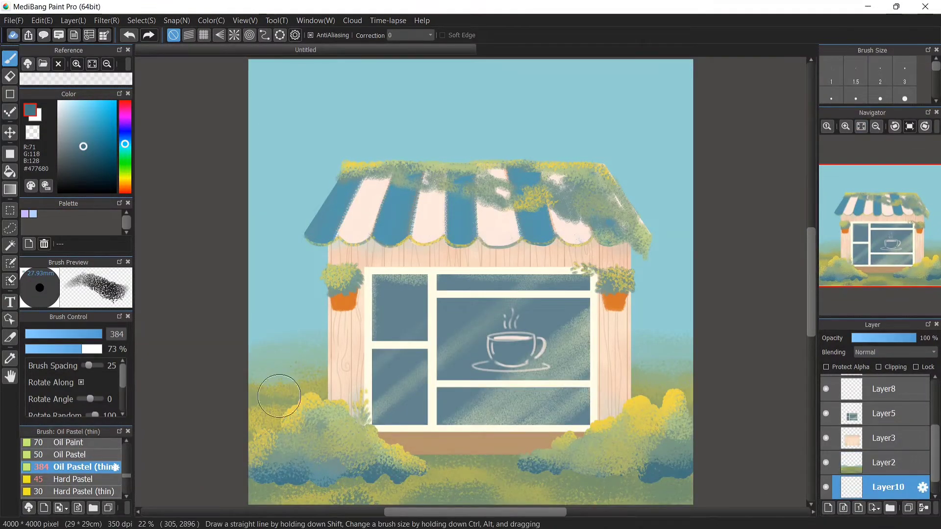
{"action": "right_click", "coordinate": [268, 363]}
{"action": "left_click", "coordinate": [72, 137]}
{"action": "left_click", "coordinate": [125, 148]}
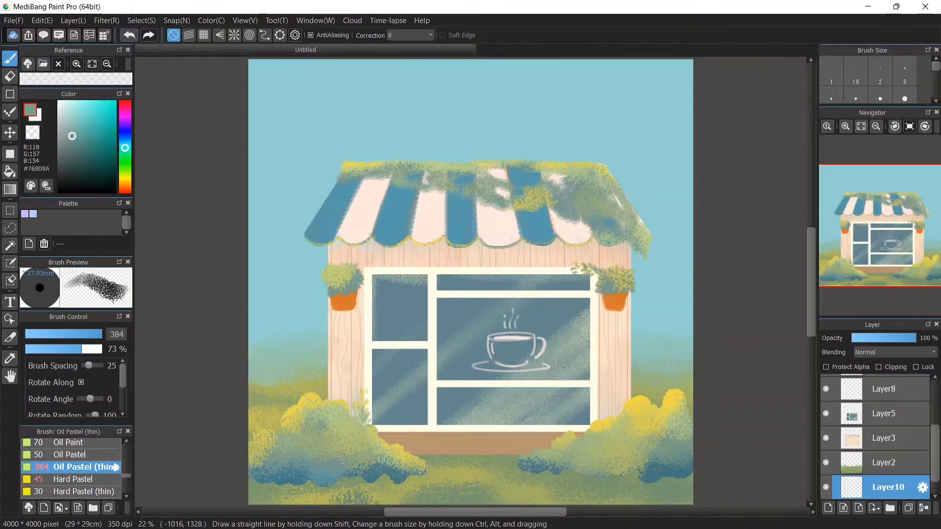
{"action": "left_click", "coordinate": [87, 334]}
{"action": "left_click_drag", "start_coordinate": [88, 334], "coordinate": [111, 334]}
{"action": "left_click", "coordinate": [876, 126]}
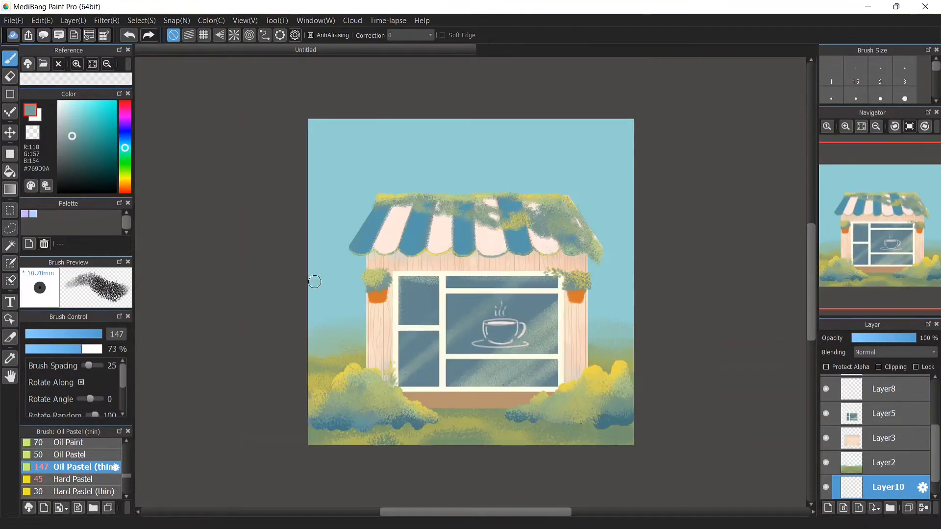
{"action": "left_click_drag", "start_coordinate": [335, 333], "coordinate": [338, 364]}
{"action": "left_click", "coordinate": [129, 35]}
{"action": "left_click", "coordinate": [86, 135]}
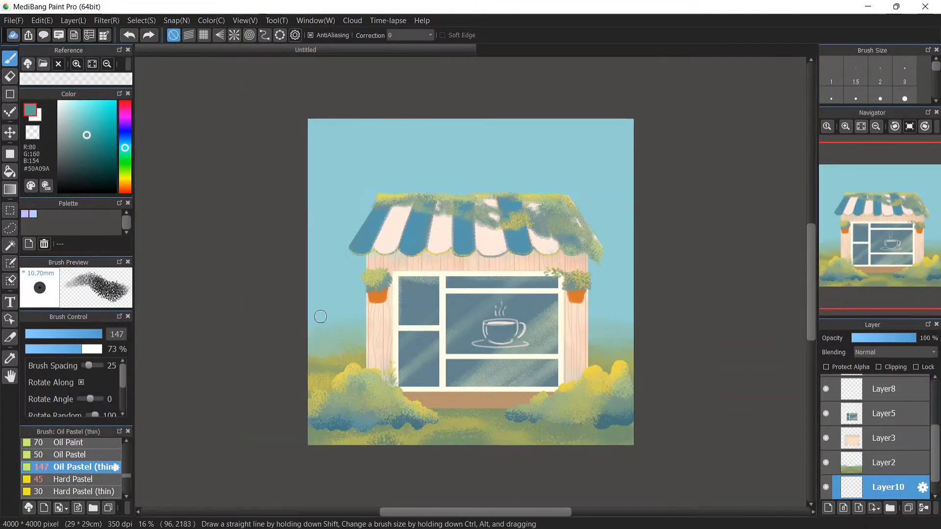
{"action": "left_click_drag", "start_coordinate": [364, 119], "coordinate": [322, 324]}
{"action": "left_click", "coordinate": [129, 34]}
{"action": "right_click", "coordinate": [330, 351]}
{"action": "mouse_move", "coordinate": [346, 119]}
{"action": "left_mouse_down"}
{"action": "mouse_move", "coordinate": [322, 321]}
{"action": "mouse_move", "coordinate": [309, 245]}
{"action": "left_mouse_up"}
{"action": "left_click", "coordinate": [129, 35]}
{"action": "left_click", "coordinate": [128, 35]}
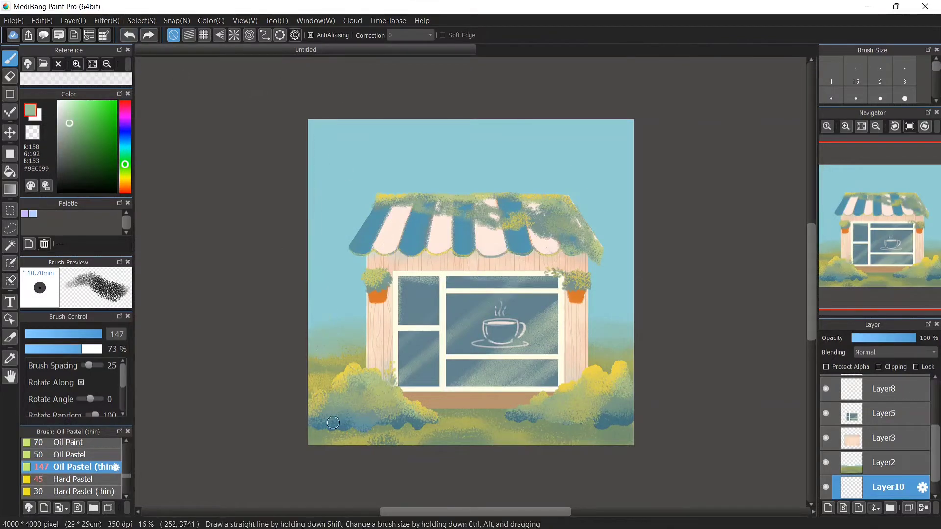
{"action": "right_click", "coordinate": [358, 401]}
{"action": "left_click_drag", "start_coordinate": [334, 325], "coordinate": [363, 119]}
{"action": "left_click", "coordinate": [129, 35]}
{"action": "right_click", "coordinate": [324, 206]}
{"action": "left_click", "coordinate": [83, 134]}
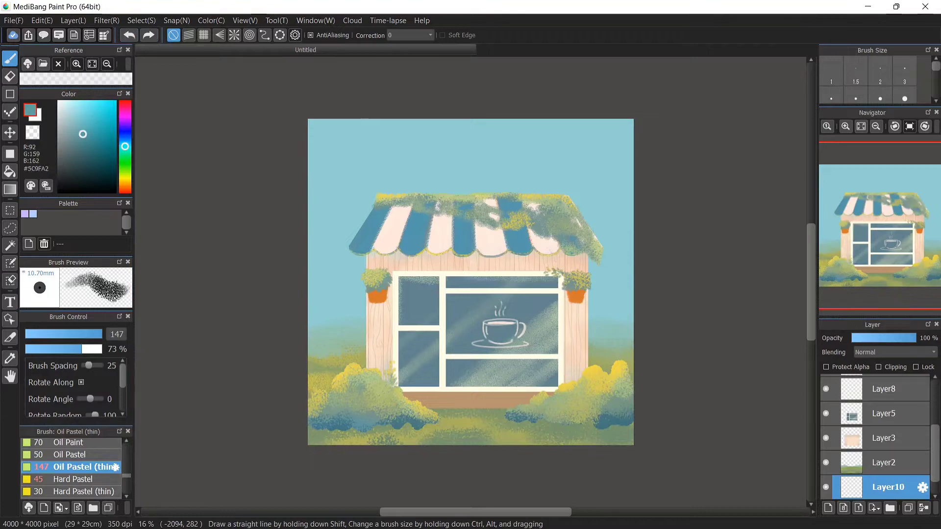
{"action": "left_click_drag", "start_coordinate": [335, 324], "coordinate": [364, 119]}
{"action": "left_click", "coordinate": [129, 34]}
Pick a pale teal and paint tall vertical tree trunks in the sky behind the shop
{"action": "left_click", "coordinate": [77, 147]}
{"action": "left_click", "coordinate": [125, 151]}
{"action": "mouse_move", "coordinate": [330, 323]}
{"action": "left_mouse_down"}
{"action": "mouse_move", "coordinate": [351, 119]}
{"action": "mouse_move", "coordinate": [327, 162]}
{"action": "left_mouse_up"}
{"action": "left_click", "coordinate": [71, 126]}
{"action": "left_click", "coordinate": [129, 35]}
{"action": "left_click_drag", "start_coordinate": [385, 196], "coordinate": [384, 98]}
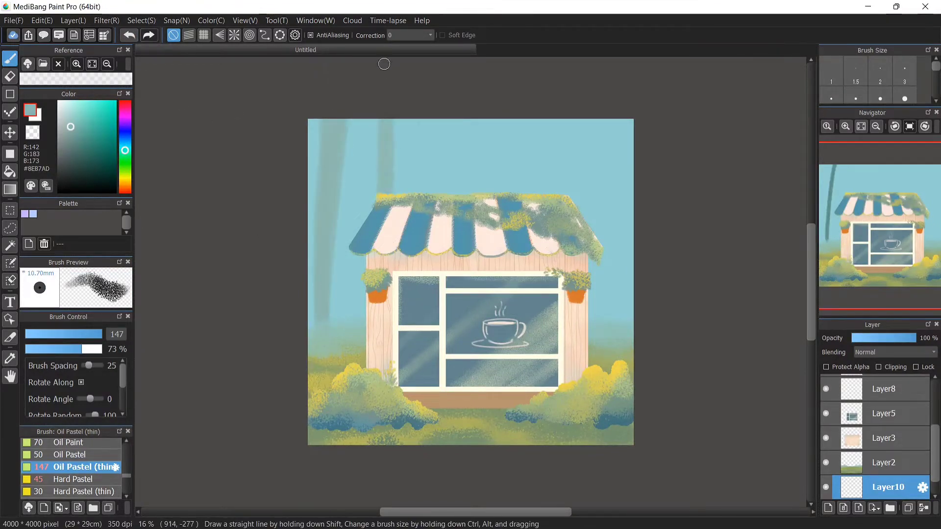
{"action": "left_click_drag", "start_coordinate": [494, 196], "coordinate": [504, 98]}
{"action": "left_click_drag", "start_coordinate": [610, 323], "coordinate": [615, 104]}
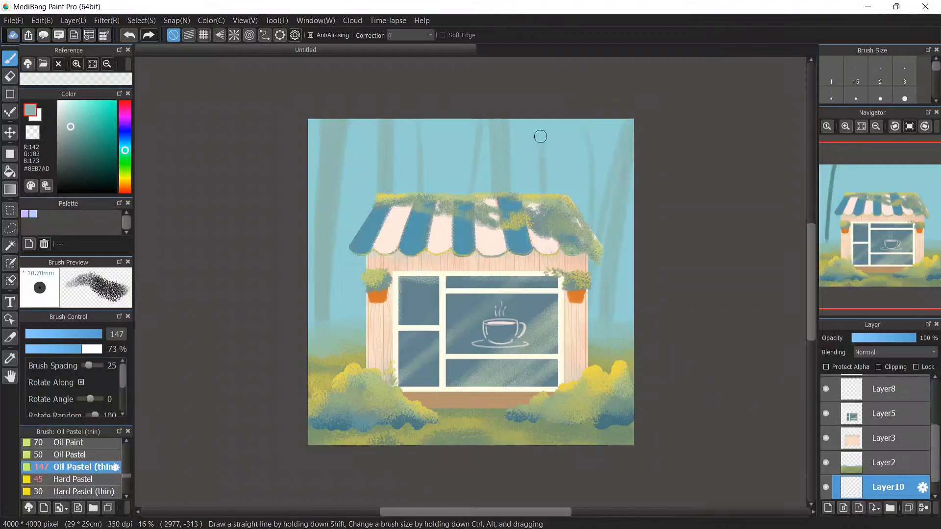
Reduce the brush to size 119 and paint more, slightly darker tree trunks across the background
{"action": "scroll", "coordinate": [912, 416], "scroll_direction": "down", "scroll_amount": 1}
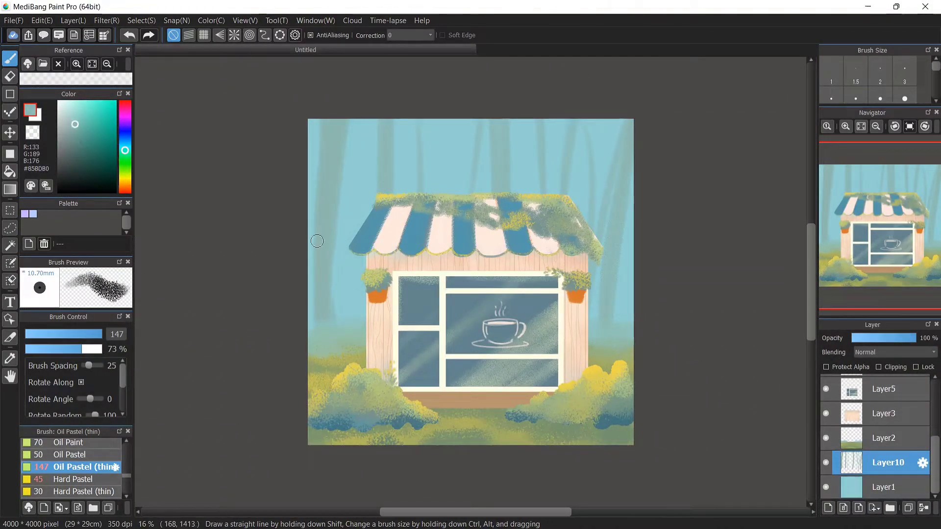
{"action": "key", "text": "bracketleft"}
{"action": "key", "text": "bracketleft"}
{"action": "left_click_drag", "start_coordinate": [359, 318], "coordinate": [366, 117]}
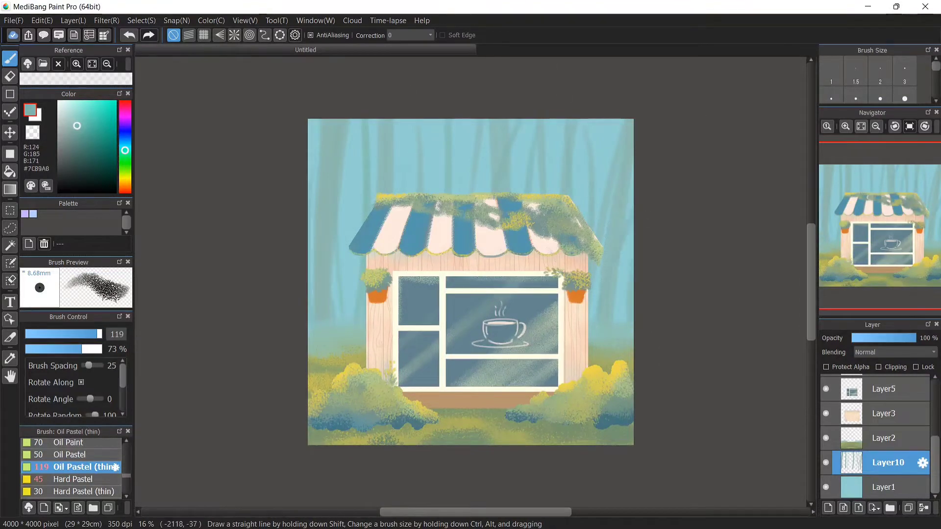
{"action": "left_click", "coordinate": [76, 133]}
{"action": "left_click_drag", "start_coordinate": [329, 121], "coordinate": [317, 316]}
{"action": "left_click_drag", "start_coordinate": [372, 215], "coordinate": [363, 119]}
{"action": "left_click_drag", "start_coordinate": [453, 120], "coordinate": [446, 193]}
{"action": "left_click_drag", "start_coordinate": [460, 119], "coordinate": [457, 194]}
{"action": "left_click_drag", "start_coordinate": [592, 127], "coordinate": [596, 235]}
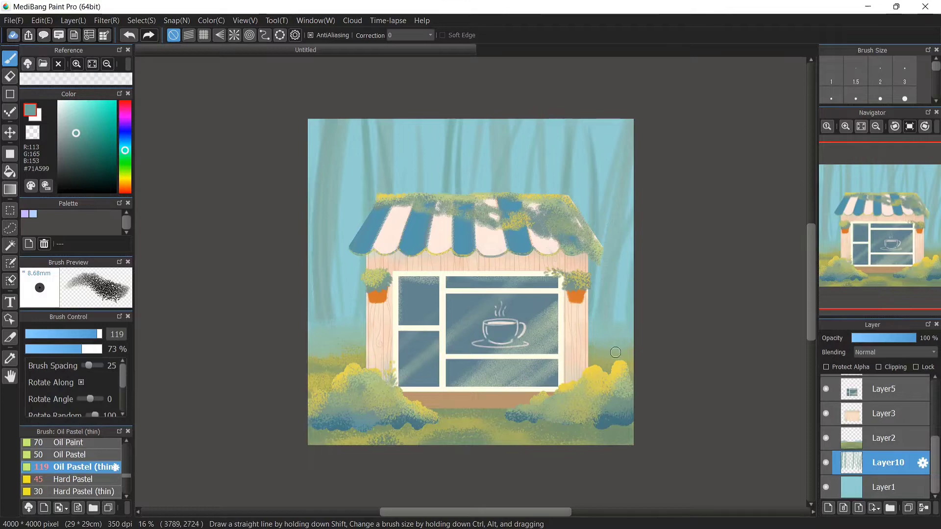
Set the brush size to 44 and draw thin darker branches on the background trees
{"action": "left_click", "coordinate": [79, 335]}
{"action": "left_click", "coordinate": [82, 137]}
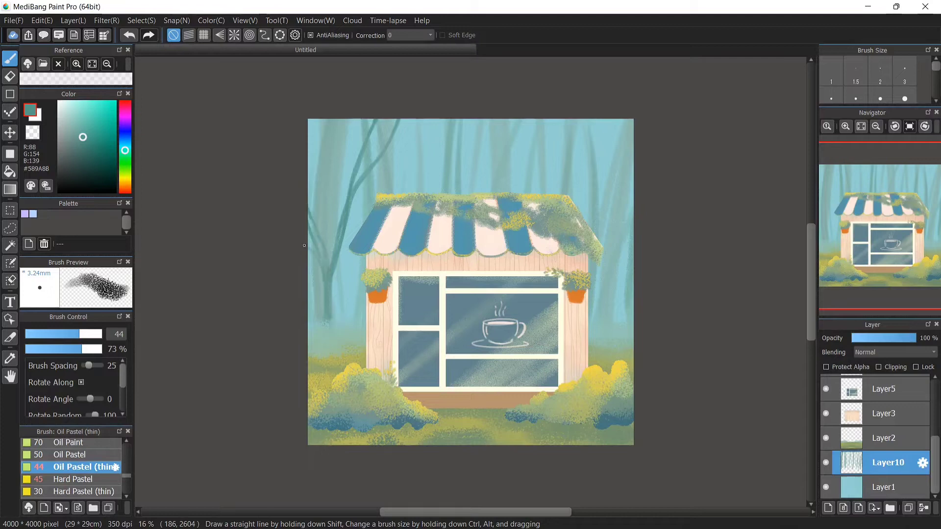
{"action": "left_click_drag", "start_coordinate": [319, 189], "coordinate": [311, 146]}
{"action": "left_click_drag", "start_coordinate": [336, 290], "coordinate": [332, 326]}
{"action": "left_click_drag", "start_coordinate": [361, 119], "coordinate": [355, 155]}
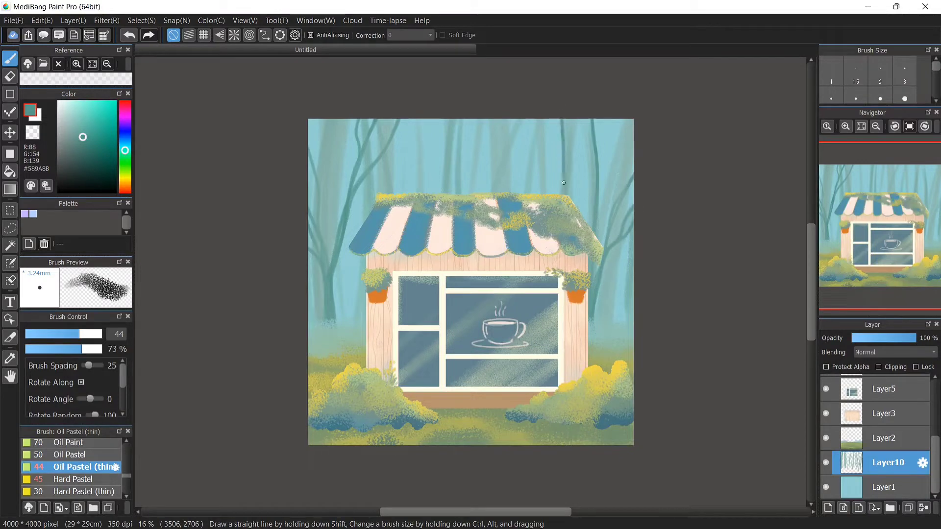
{"action": "left_click_drag", "start_coordinate": [566, 166], "coordinate": [577, 120]}
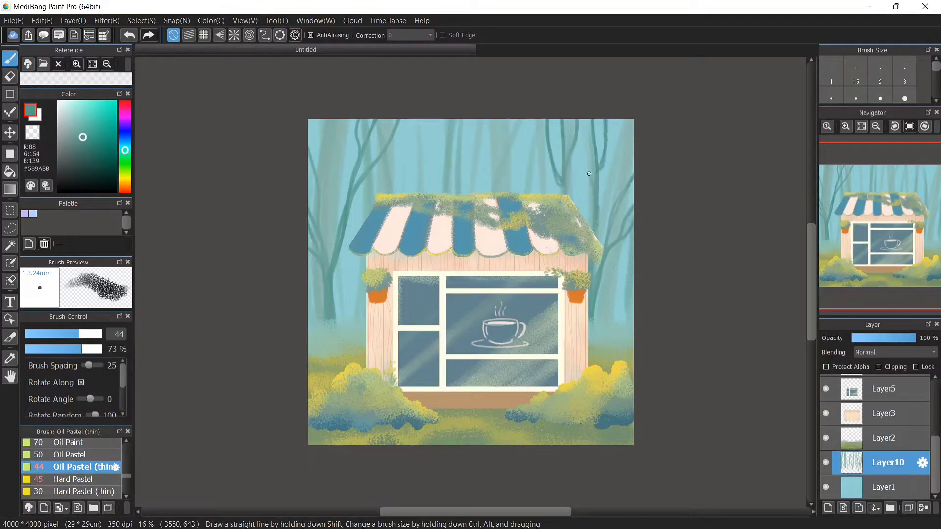
{"action": "left_click_drag", "start_coordinate": [589, 173], "coordinate": [587, 120]}
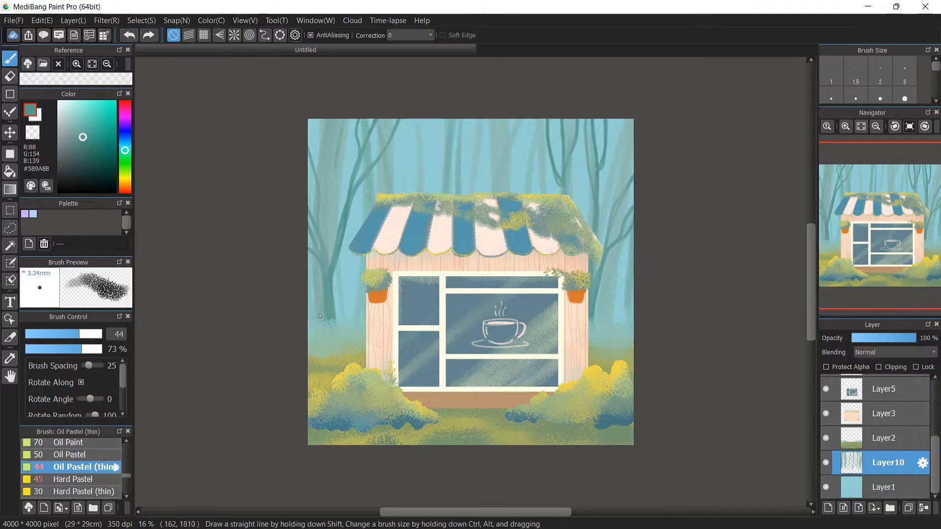
Select Layer1 and, with sampled pale pink at brush size 291, brush soft light patches into the sky
{"action": "left_click", "coordinate": [918, 486]}
{"action": "right_click", "coordinate": [397, 231]}
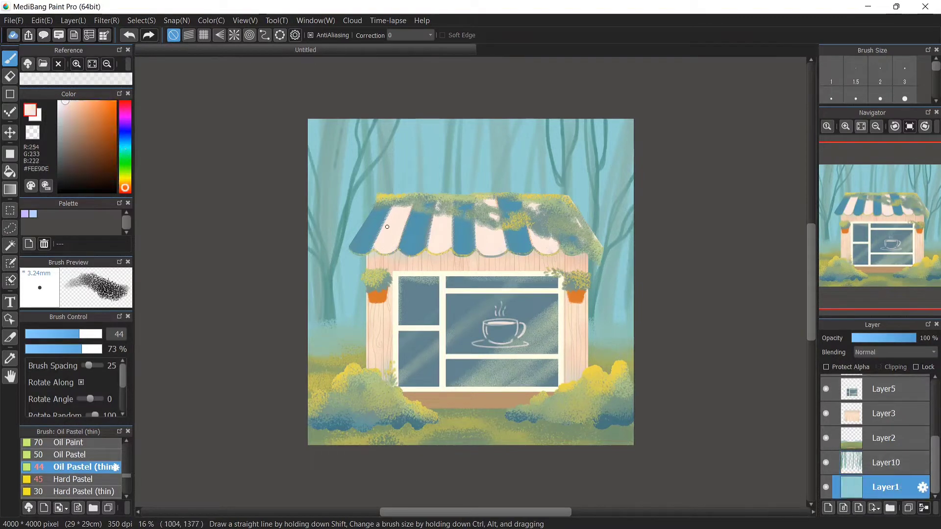
{"action": "key", "text": "bracketright"}
{"action": "key", "text": "bracketright"}
{"action": "key", "text": "bracketright"}
{"action": "key", "text": "bracketright"}
{"action": "key", "text": "bracketright"}
{"action": "key", "text": "bracketright"}
{"action": "key", "text": "bracketright"}
{"action": "key", "text": "bracketright"}
{"action": "key", "text": "bracketright"}
{"action": "key", "text": "bracketright"}
{"action": "left_click_drag", "start_coordinate": [313, 299], "coordinate": [371, 280]}
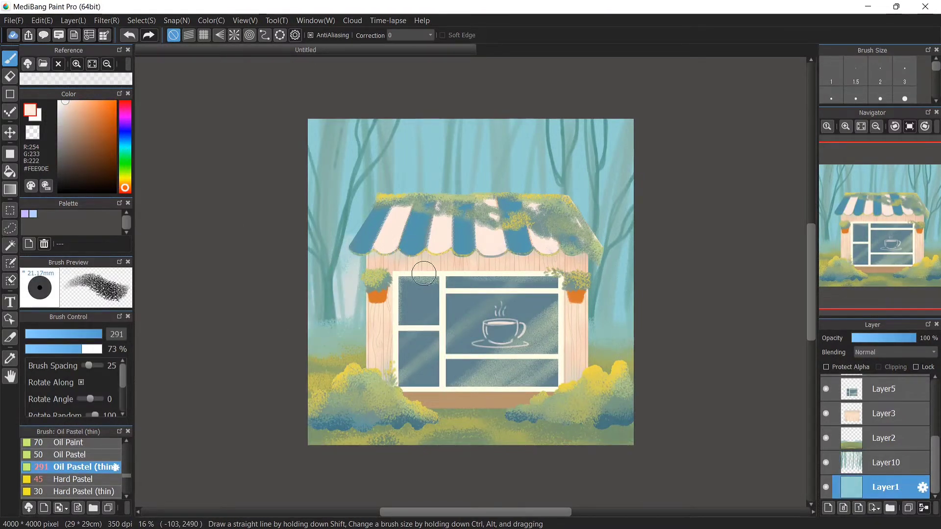
{"action": "left_click_drag", "start_coordinate": [575, 314], "coordinate": [614, 287]}
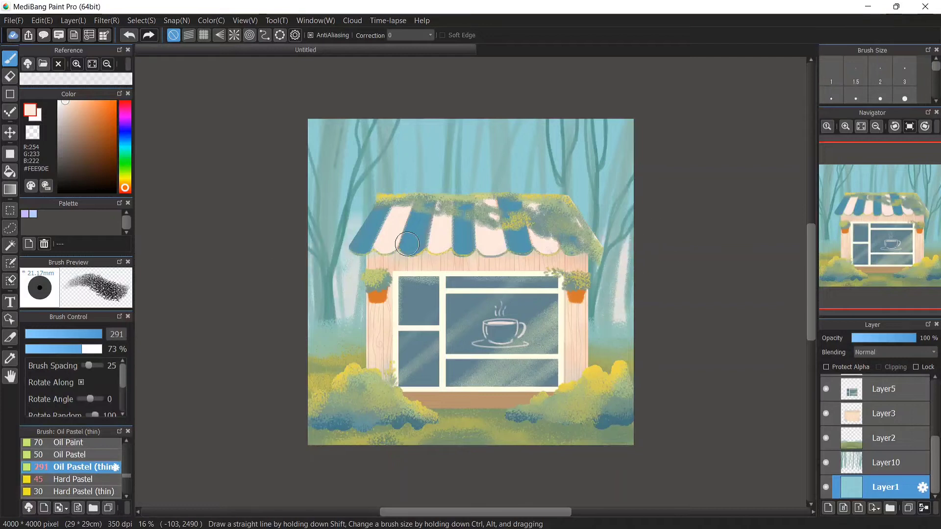
{"action": "left_click_drag", "start_coordinate": [407, 244], "coordinate": [374, 213]}
{"action": "left_click_drag", "start_coordinate": [581, 211], "coordinate": [324, 236]}
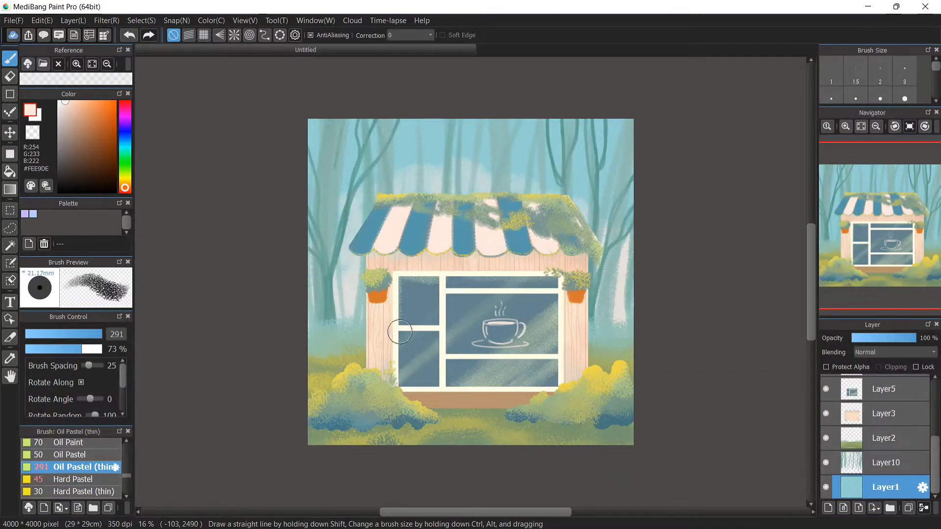
{"action": "left_click", "coordinate": [362, 327], "text": "alt"}
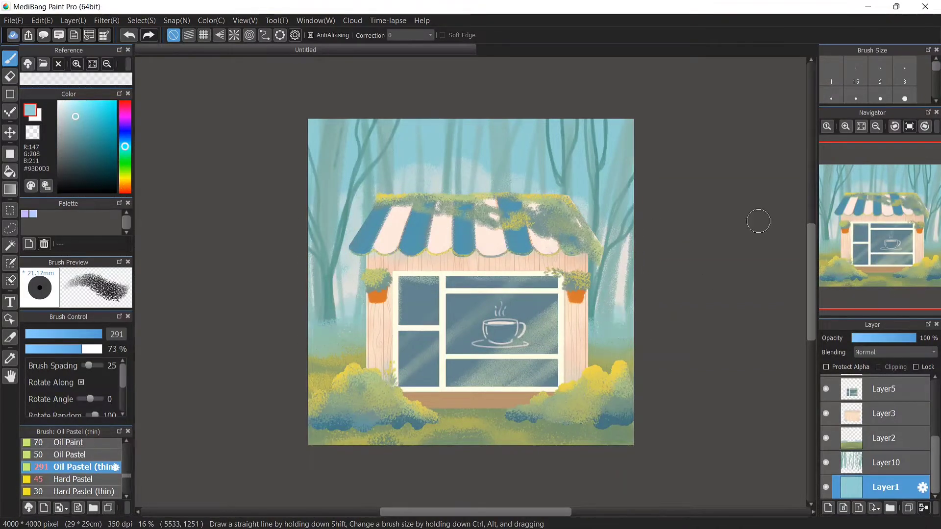
Select the window frame on Layer5 with the magic wand
{"action": "scroll", "coordinate": [874, 436], "scroll_direction": "up", "scroll_amount": 3}
{"action": "left_click", "coordinate": [884, 411]}
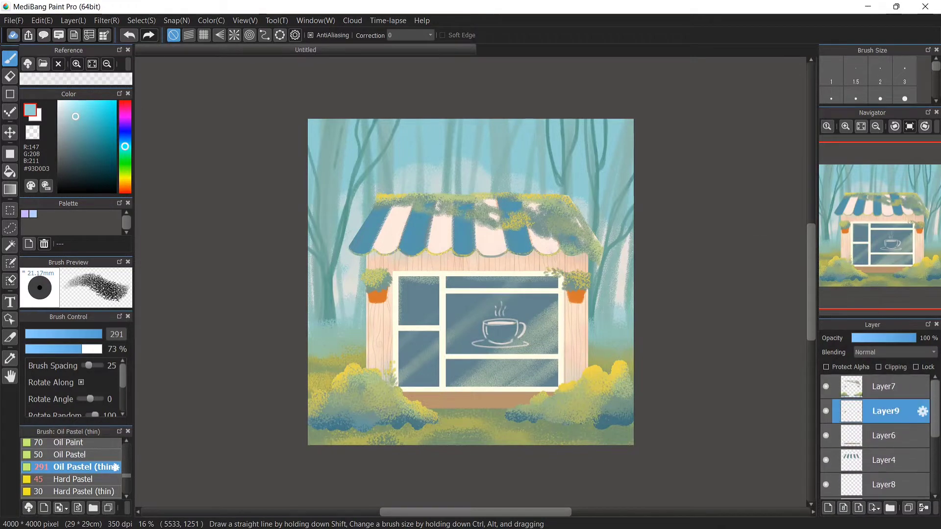
{"action": "key", "text": "ctrl+plus"}
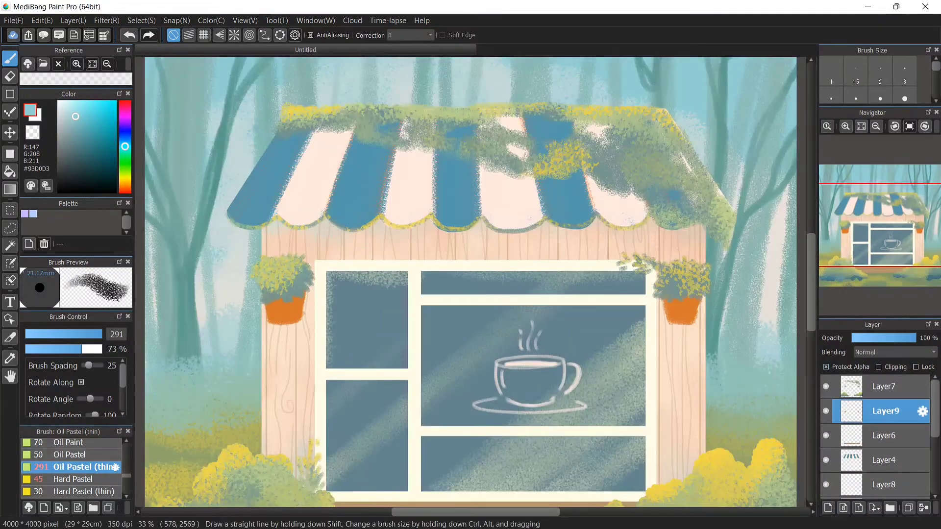
{"action": "left_click", "coordinate": [280, 295], "text": "alt"}
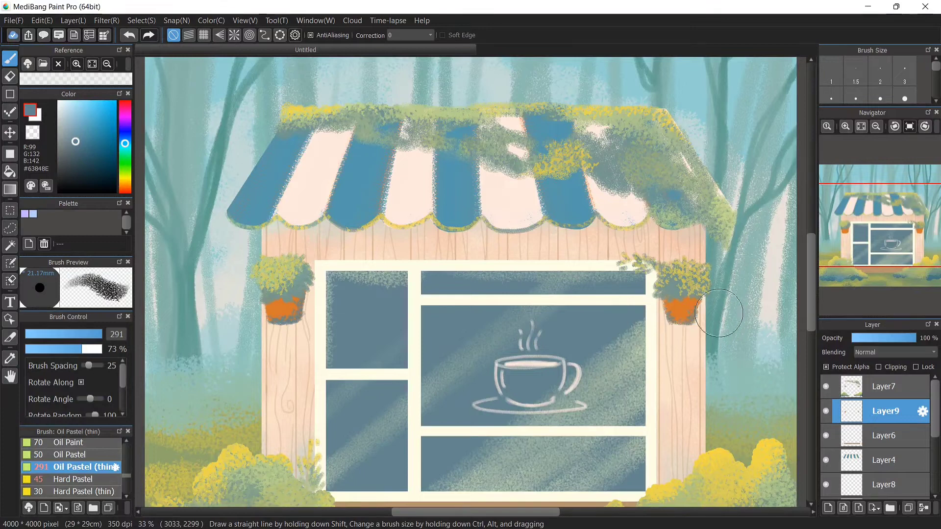
{"action": "scroll", "coordinate": [874, 436], "scroll_direction": "down", "scroll_amount": 3}
{"action": "left_click", "coordinate": [885, 452]}
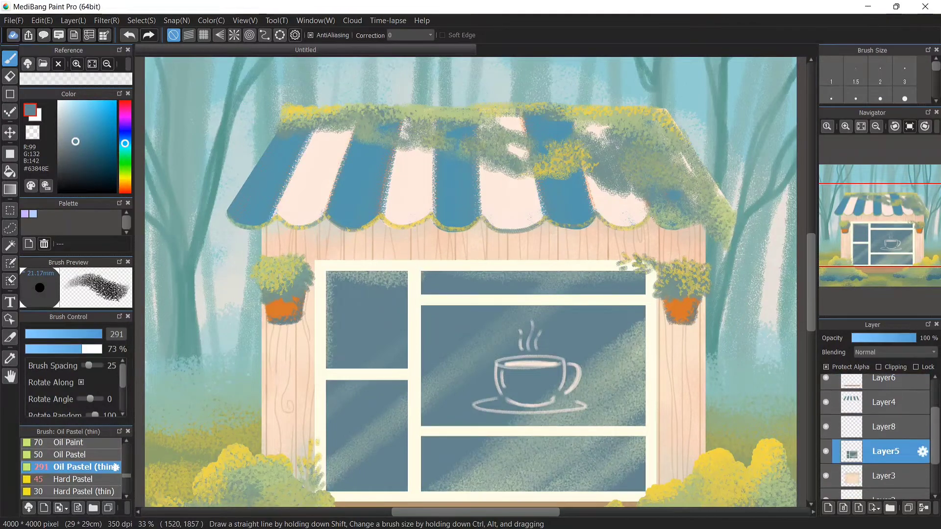
{"action": "left_click", "coordinate": [10, 245]}
{"action": "left_click", "coordinate": [627, 263]}
{"action": "key", "text": "b"}
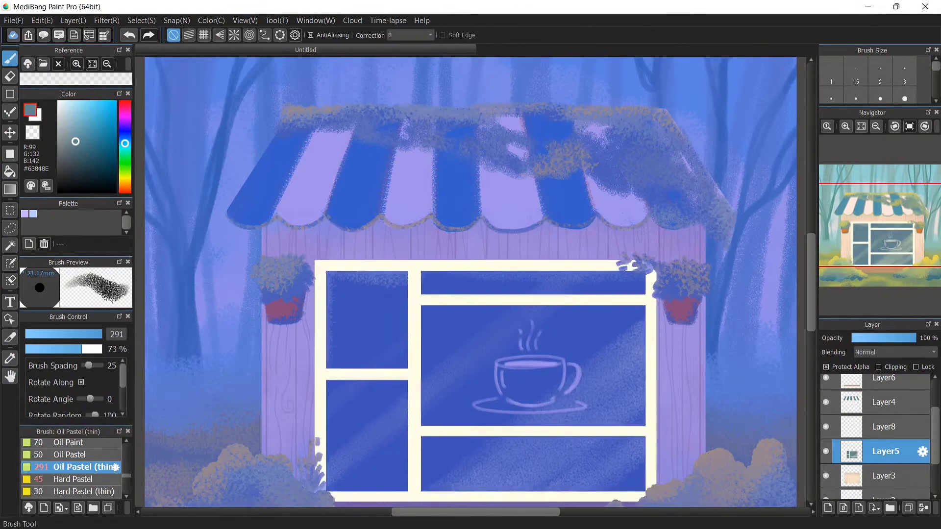
Pick pale yellow tones and brush textured highlights along the selected window frame's left and top edges
{"action": "left_click", "coordinate": [125, 180]}
{"action": "left_click", "coordinate": [71, 111]}
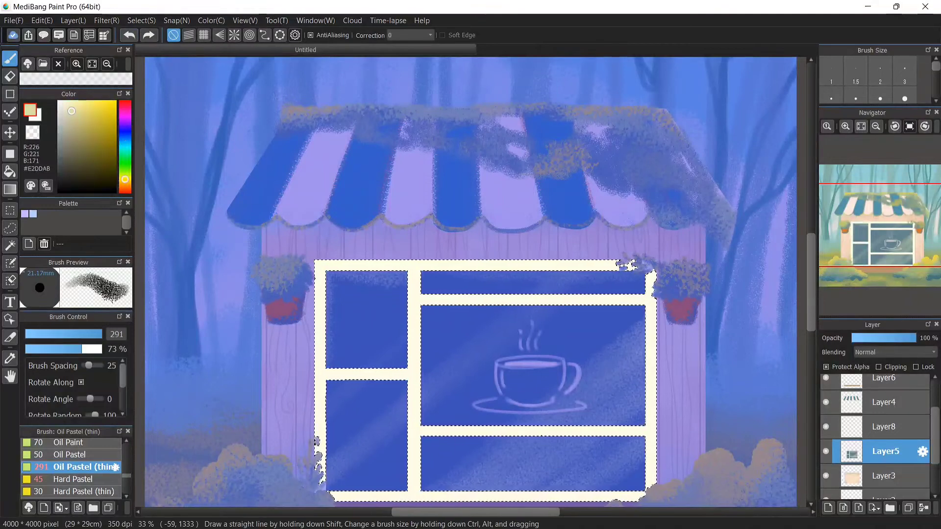
{"action": "left_click_drag", "start_coordinate": [74, 102], "coordinate": [73, 109]}
{"action": "left_click_drag", "start_coordinate": [305, 279], "coordinate": [307, 430]}
{"action": "left_click_drag", "start_coordinate": [398, 406], "coordinate": [400, 434]}
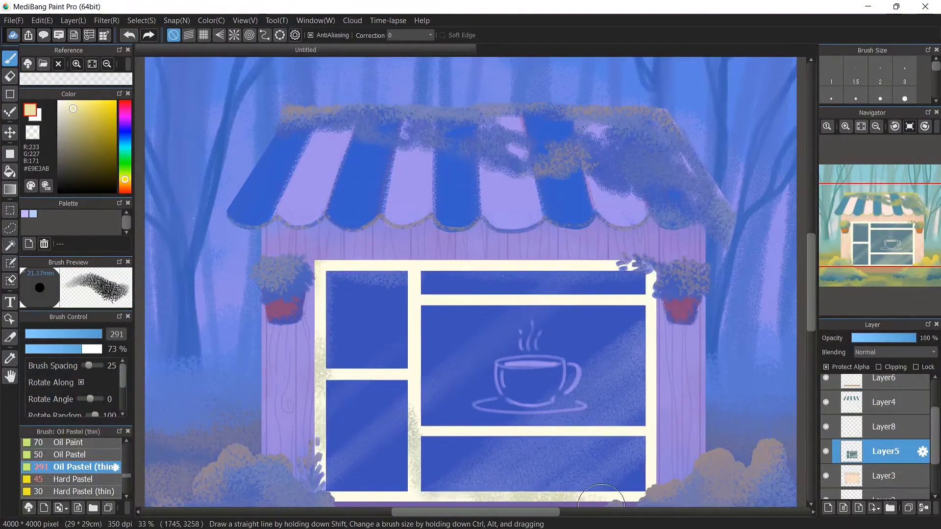
{"action": "left_click_drag", "start_coordinate": [399, 265], "coordinate": [367, 265]}
{"action": "left_click_drag", "start_coordinate": [125, 177], "coordinate": [125, 171]}
{"action": "left_click_drag", "start_coordinate": [65, 118], "coordinate": [69, 121]}
{"action": "left_click_drag", "start_coordinate": [125, 172], "coordinate": [125, 177]}
{"action": "left_click", "coordinate": [75, 120]}
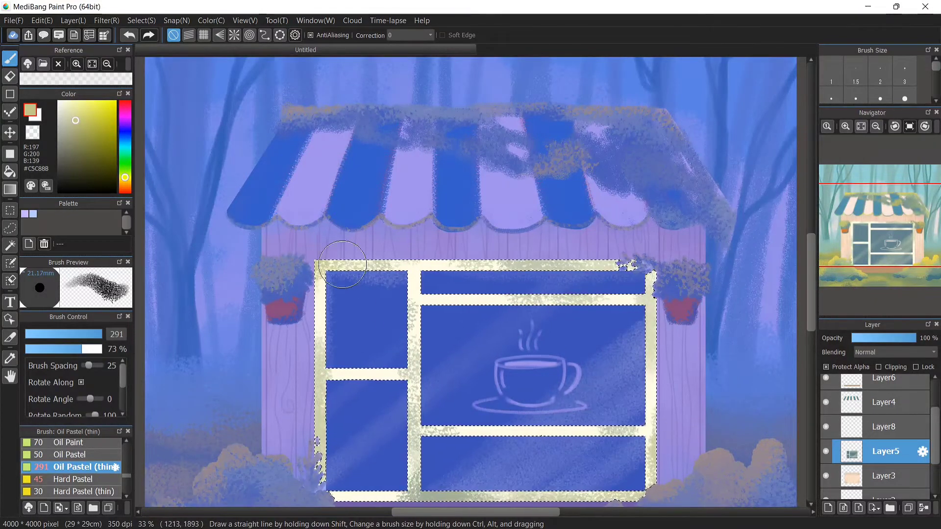
Pick a bright yellow, brush glowing highlights onto the frame's left side and middle bar, then deselect
{"action": "left_click", "coordinate": [9, 228]}
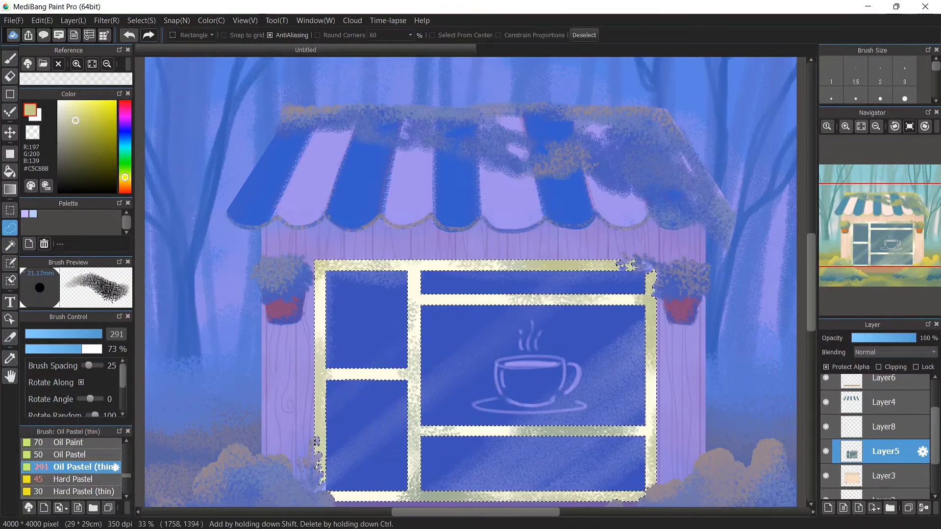
{"action": "left_click", "coordinate": [177, 142]}
{"action": "left_click", "coordinate": [129, 35]}
{"action": "left_click", "coordinate": [115, 101]}
{"action": "left_click_drag", "start_coordinate": [125, 177], "coordinate": [124, 180]}
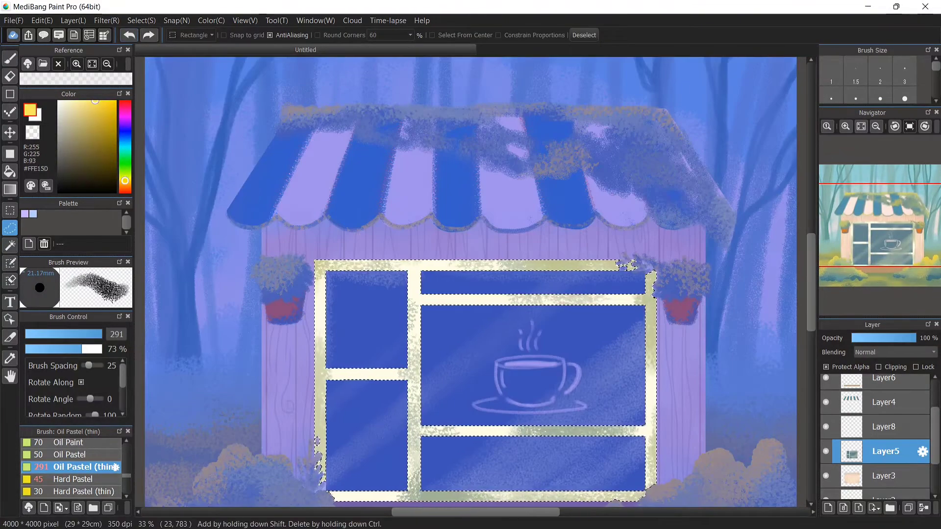
{"action": "mouse_move", "coordinate": [303, 240]}
{"action": "left_mouse_down"}
{"action": "mouse_move", "coordinate": [332, 254]}
{"action": "mouse_move", "coordinate": [313, 394]}
{"action": "left_mouse_up"}
{"action": "key", "text": "ctrl+z"}
{"action": "key", "text": "b"}
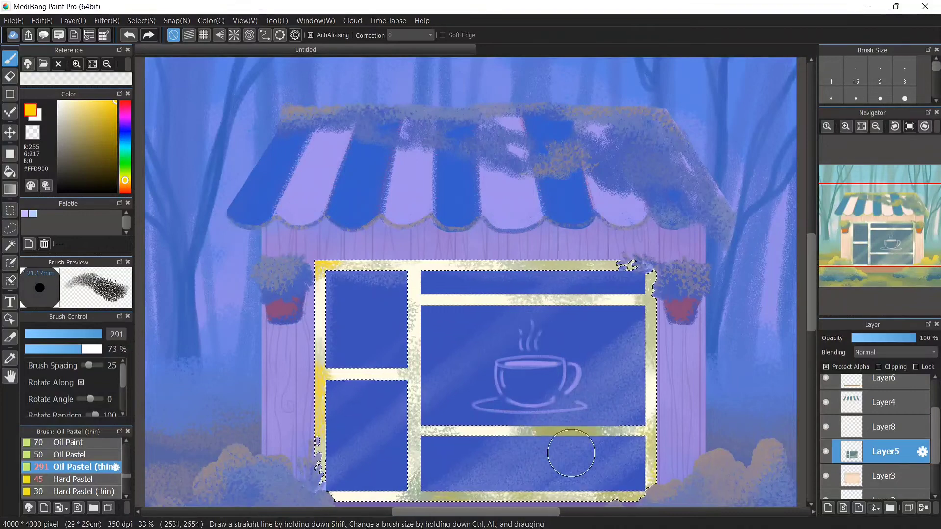
{"action": "mouse_move", "coordinate": [586, 427]}
{"action": "left_mouse_down"}
{"action": "mouse_move", "coordinate": [413, 422]}
{"action": "mouse_move", "coordinate": [319, 465]}
{"action": "mouse_move", "coordinate": [421, 343]}
{"action": "left_mouse_up"}
{"action": "key", "text": "m"}
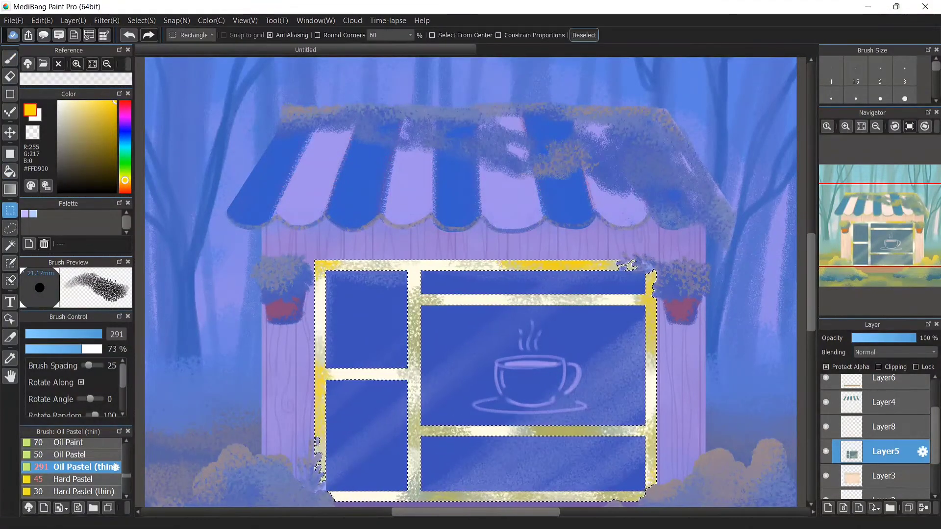
{"action": "key", "text": "ctrl+d"}
On Layer3, sample yellow and brush warm light up the lower wooden walls on both sides of the window
{"action": "left_click", "coordinate": [476, 198], "text": "alt"}
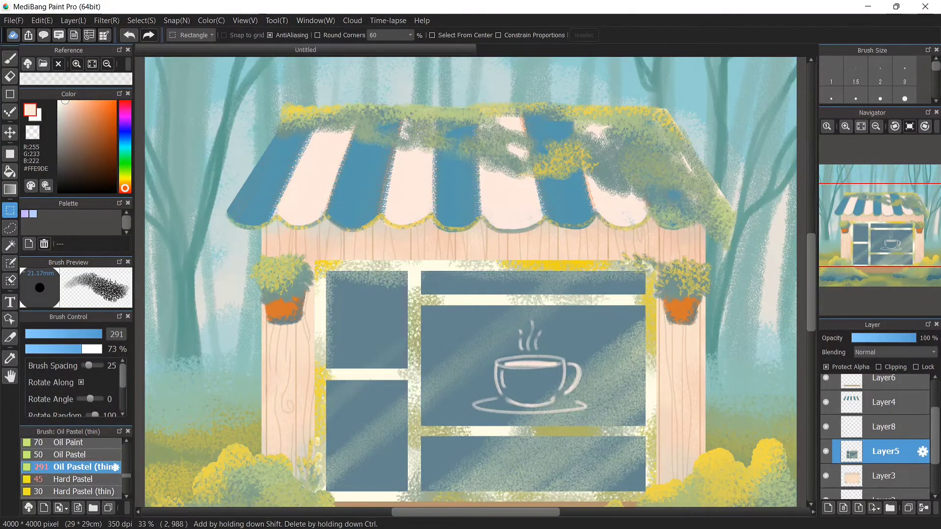
{"action": "key", "text": "b"}
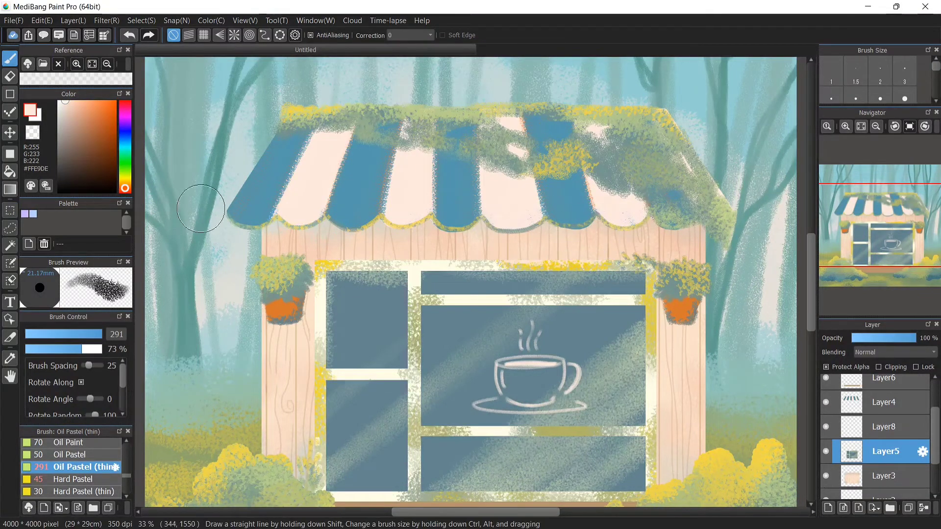
{"action": "left_click", "coordinate": [884, 476]}
{"action": "left_click", "coordinate": [656, 199], "text": "alt"}
{"action": "mouse_move", "coordinate": [666, 483]}
{"action": "left_mouse_down"}
{"action": "mouse_move", "coordinate": [699, 451]}
{"action": "mouse_move", "coordinate": [702, 384]}
{"action": "left_mouse_up"}
{"action": "mouse_move", "coordinate": [262, 437]}
{"action": "left_mouse_down"}
{"action": "mouse_move", "coordinate": [266, 481]}
{"action": "mouse_move", "coordinate": [257, 355]}
{"action": "left_mouse_up"}
{"action": "left_click", "coordinate": [313, 112], "text": "alt"}
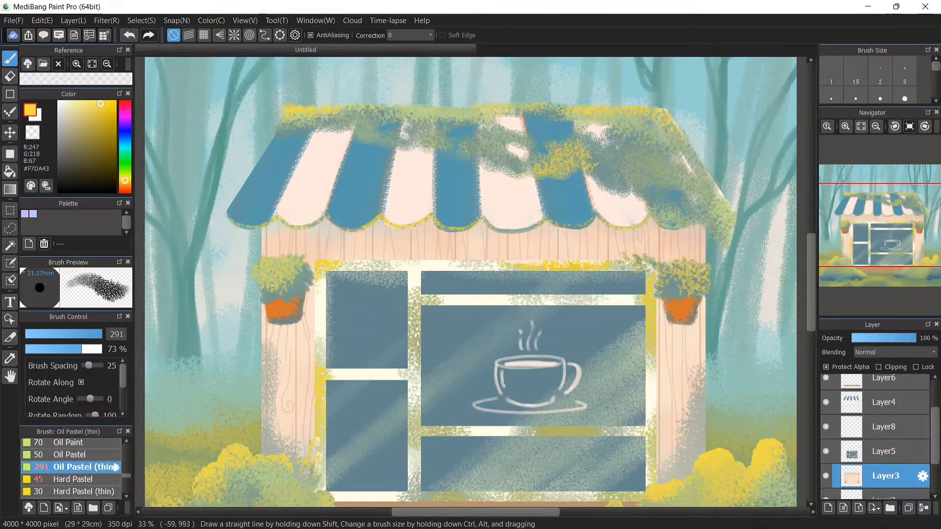
{"action": "left_click_drag", "start_coordinate": [270, 436], "coordinate": [252, 313]}
{"action": "left_click_drag", "start_coordinate": [714, 458], "coordinate": [723, 412]}
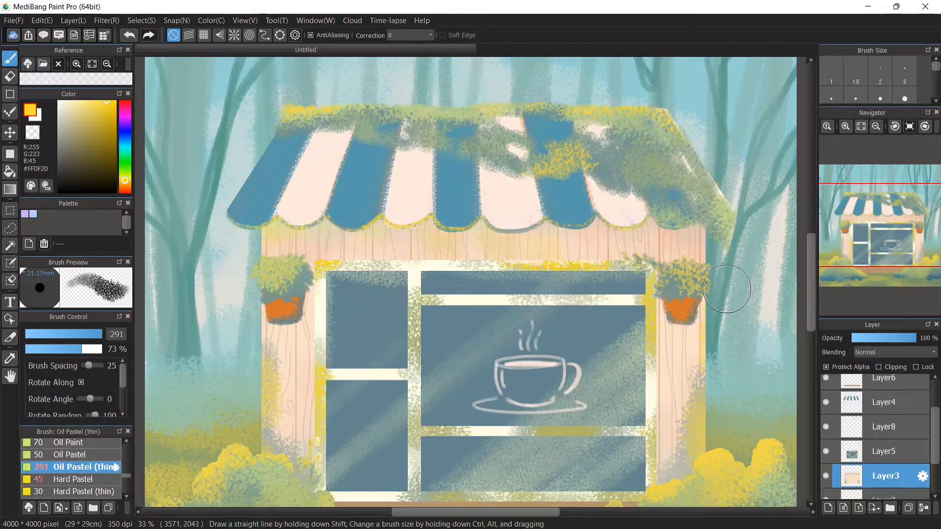
Add a new layer and draw pale cream hanging ropes around both plant pots with Oil Pastel at size 12.8
{"action": "left_click", "coordinate": [298, 188], "text": "alt"}
{"action": "left_click", "coordinate": [73, 455]}
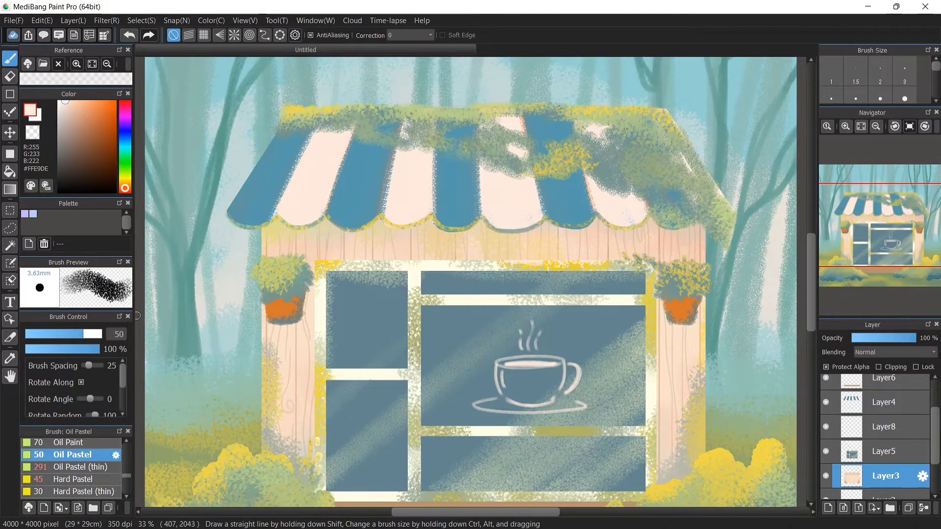
{"action": "scroll", "coordinate": [884, 426], "scroll_direction": "up", "scroll_amount": 3}
{"action": "left_click", "coordinate": [885, 387]}
{"action": "left_click", "coordinate": [884, 411]}
{"action": "left_click", "coordinate": [885, 388]}
{"action": "left_click", "coordinate": [827, 508]}
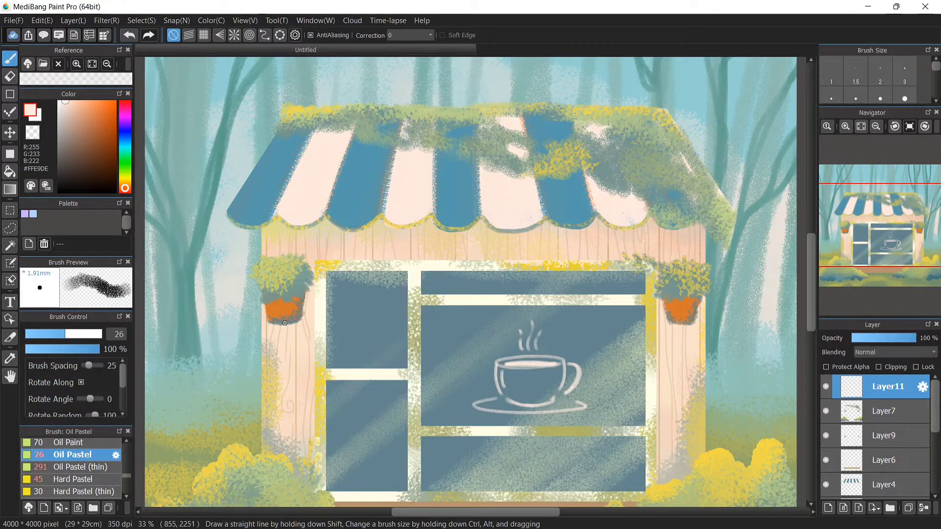
{"action": "left_click", "coordinate": [130, 35]}
{"action": "left_click", "coordinate": [125, 178]}
{"action": "left_click_drag", "start_coordinate": [72, 101], "coordinate": [84, 101]}
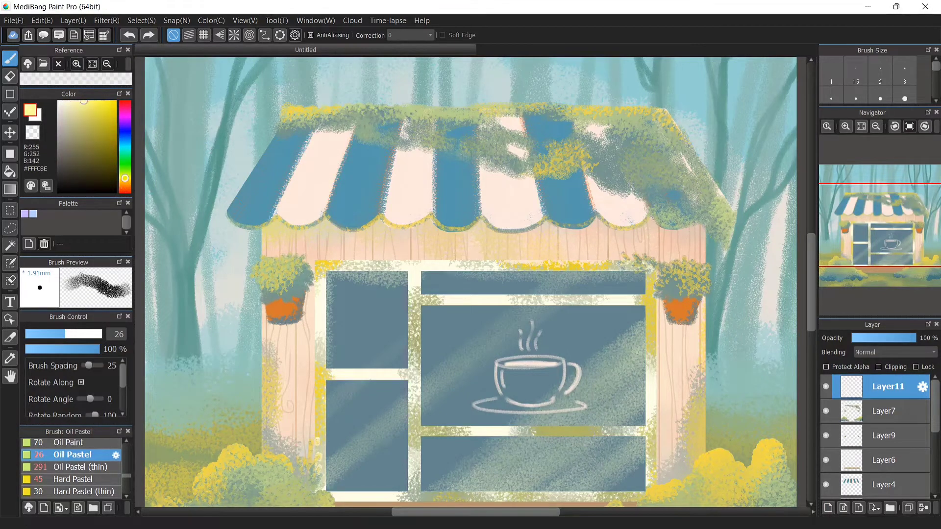
{"action": "left_click", "coordinate": [44, 334]}
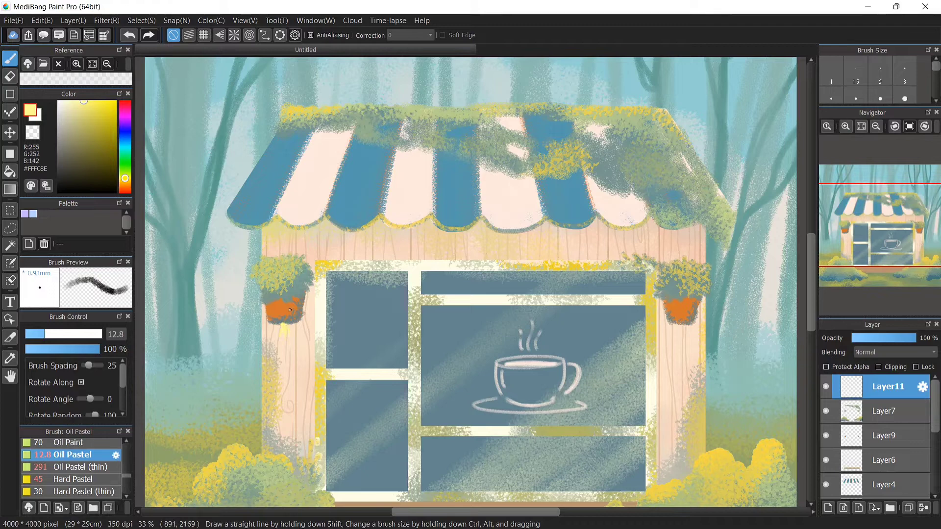
{"action": "left_click_drag", "start_coordinate": [680, 325], "coordinate": [680, 333]}
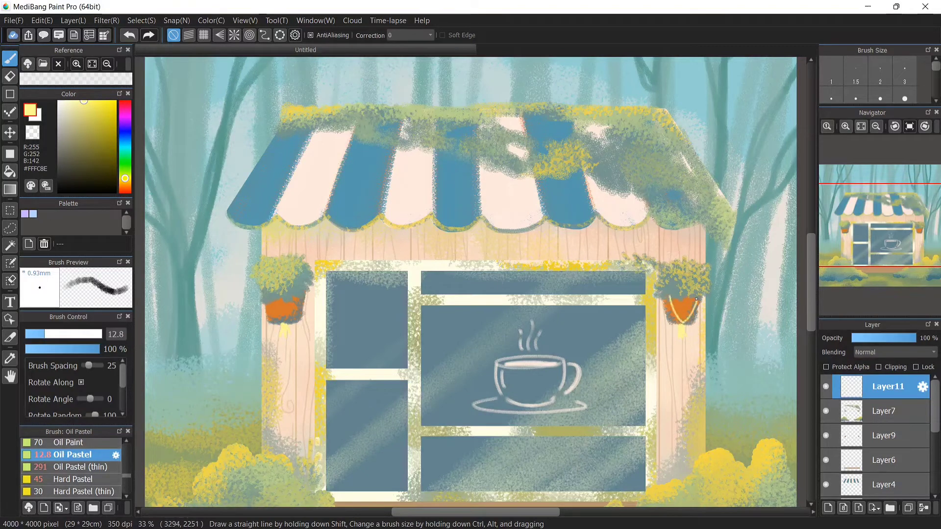
{"action": "left_click_drag", "start_coordinate": [284, 324], "coordinate": [274, 314]}
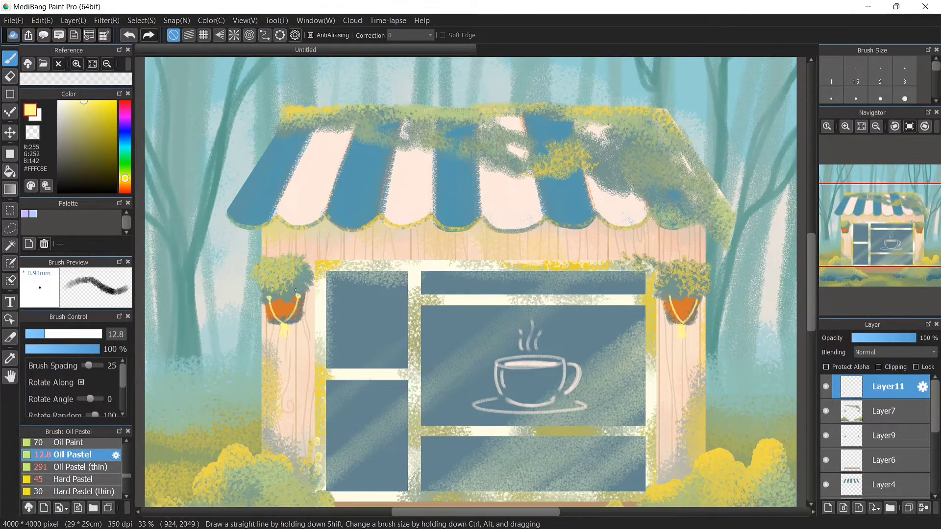
{"action": "left_click", "coordinate": [669, 296]}
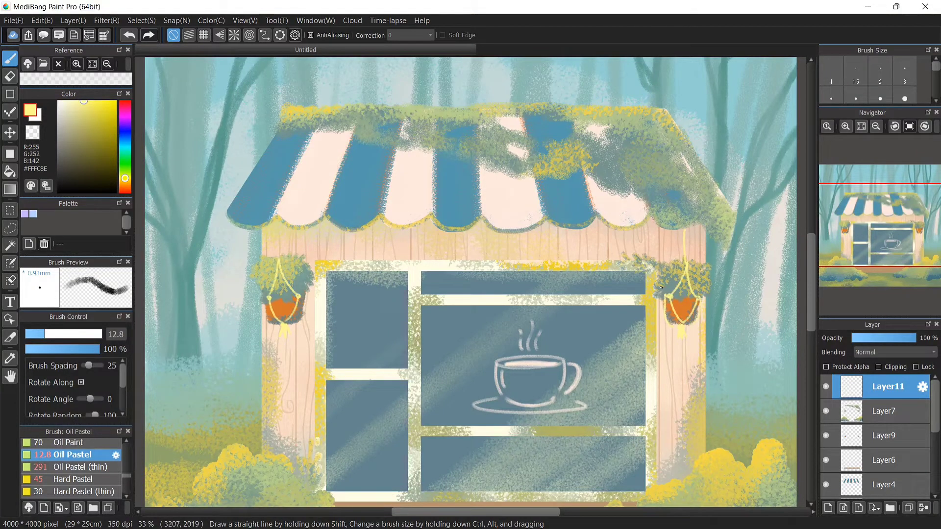
Extend the hanging ropes of both pots up to the roof edge, undoing one stray stroke
{"action": "left_click_drag", "start_coordinate": [691, 238], "coordinate": [700, 260]}
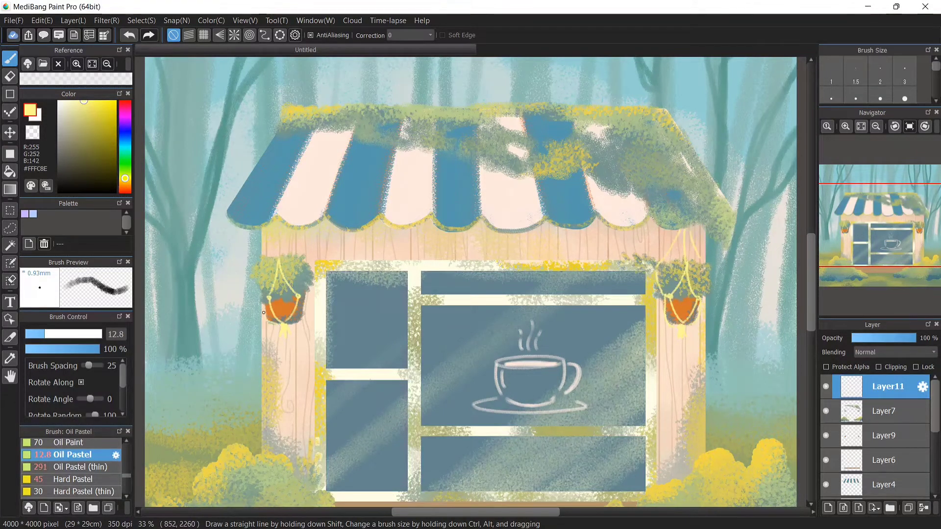
{"action": "left_click_drag", "start_coordinate": [286, 228], "coordinate": [303, 255]}
{"action": "left_click_drag", "start_coordinate": [300, 296], "coordinate": [307, 291]}
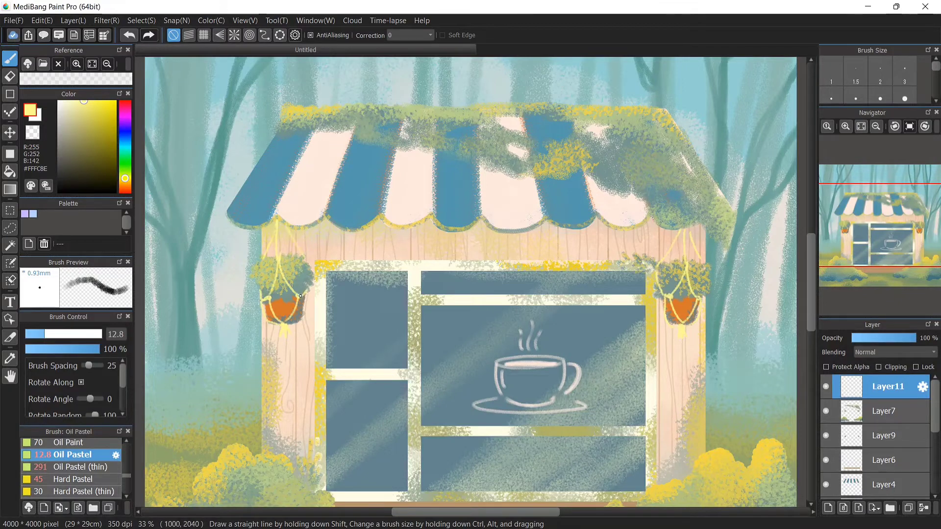
{"action": "left_click_drag", "start_coordinate": [290, 324], "coordinate": [305, 302]}
{"action": "key", "text": "ctrl+z"}
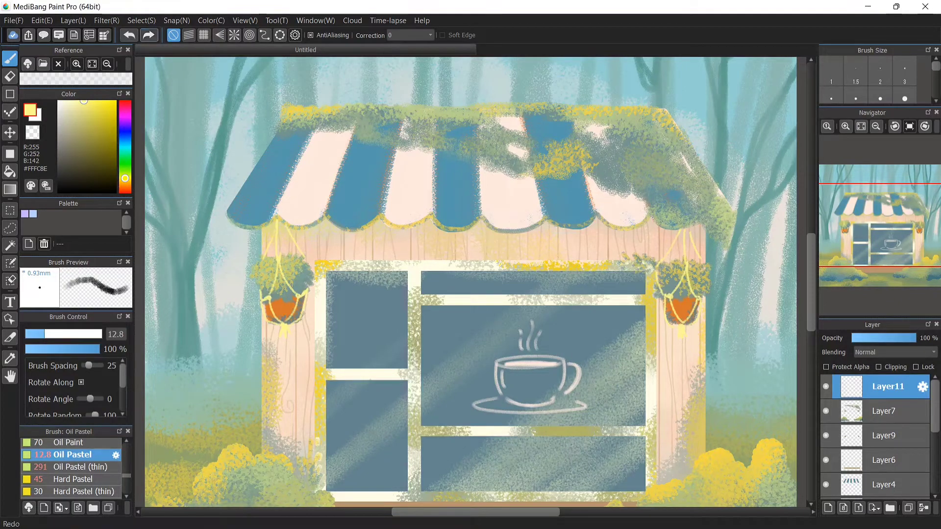
{"action": "left_click_drag", "start_coordinate": [279, 258], "coordinate": [277, 220]}
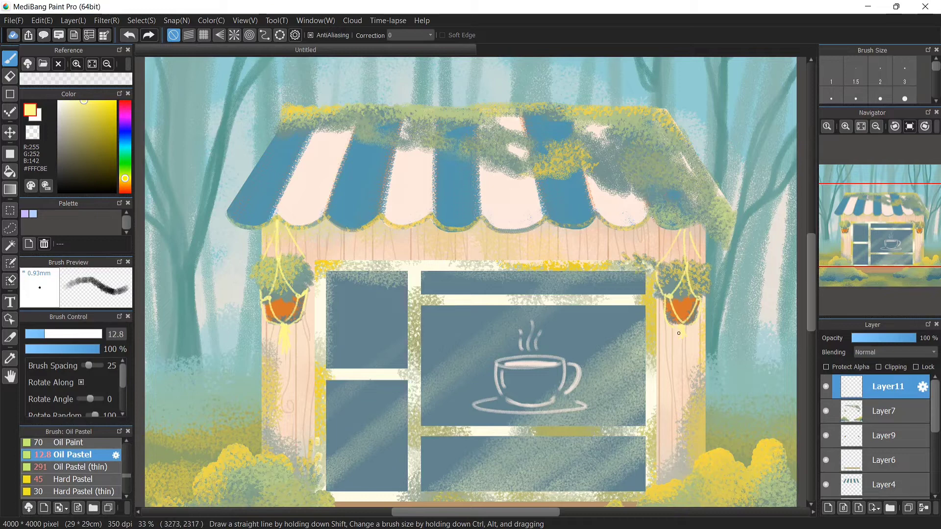
{"action": "left_click", "coordinate": [680, 329], "text": "alt"}
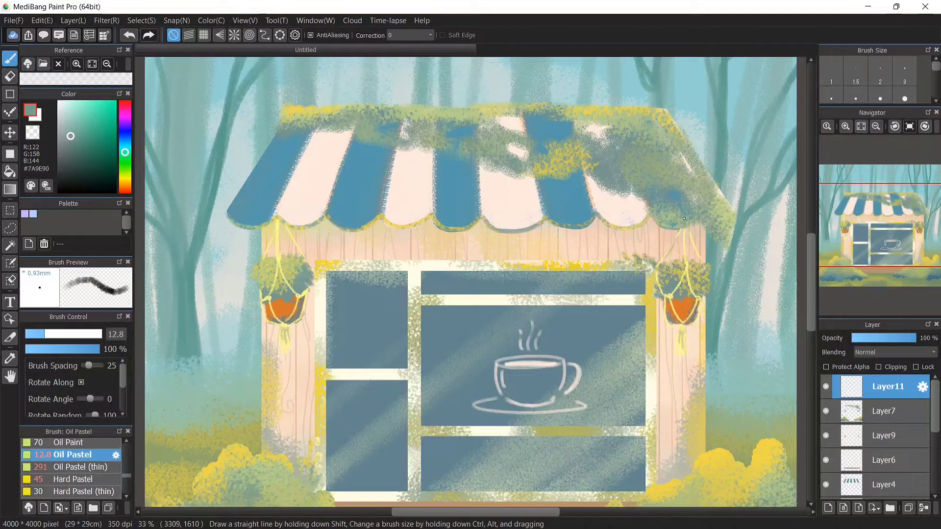
Create a clipped layer over the bushes and splatter orange highlights onto the left bush with the Splatter Brush at size 1000
{"action": "left_click", "coordinate": [860, 126]}
{"action": "left_click", "coordinate": [885, 411]}
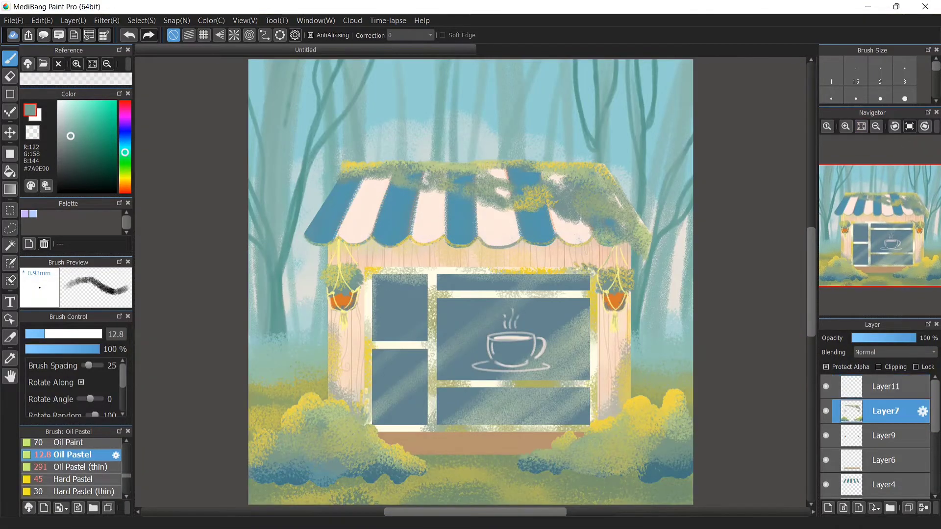
{"action": "left_click", "coordinate": [885, 386]}
{"action": "left_click", "coordinate": [885, 411]}
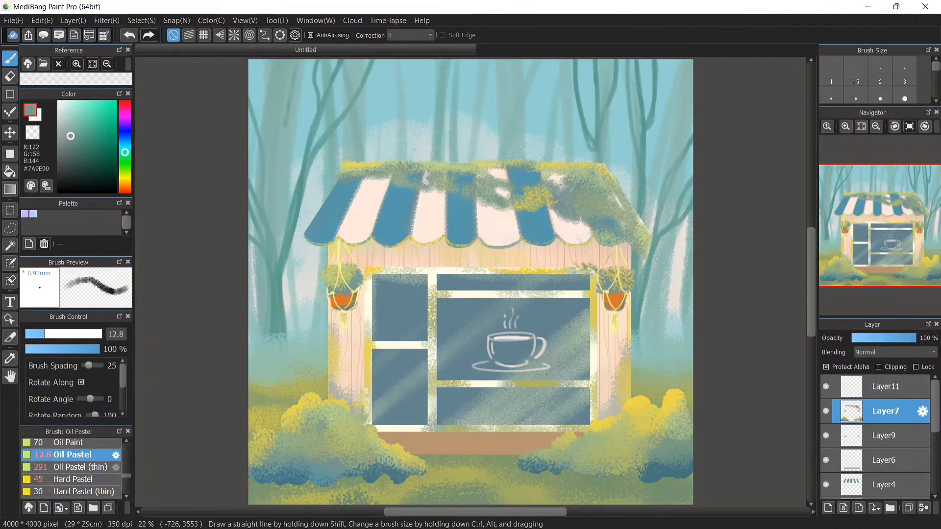
{"action": "scroll", "coordinate": [73, 470], "scroll_direction": "up", "scroll_amount": 1}
{"action": "scroll", "coordinate": [73, 469], "scroll_direction": "down", "scroll_amount": 6}
{"action": "left_click", "coordinate": [78, 470]}
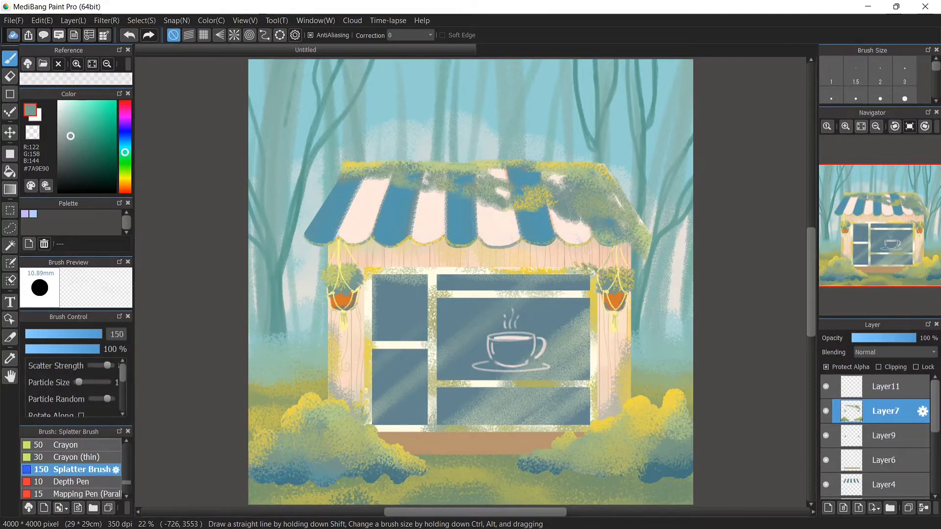
{"action": "mouse_move", "coordinate": [117, 334]}
{"action": "left_mouse_down"}
{"action": "mouse_move", "coordinate": [196, 343]}
{"action": "mouse_move", "coordinate": [244, 362]}
{"action": "left_mouse_up"}
{"action": "left_click", "coordinate": [95, 102]}
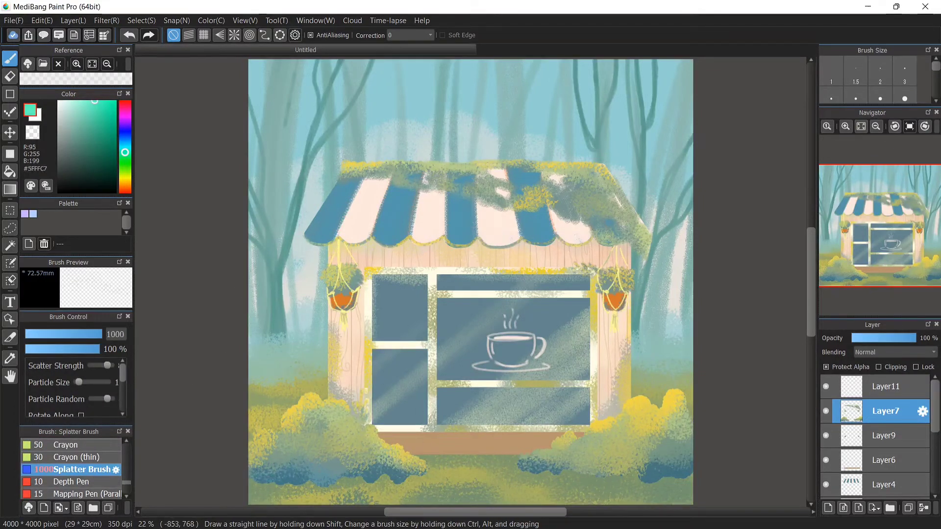
{"action": "left_click", "coordinate": [124, 176]}
{"action": "left_click", "coordinate": [75, 101]}
{"action": "left_click", "coordinate": [124, 183]}
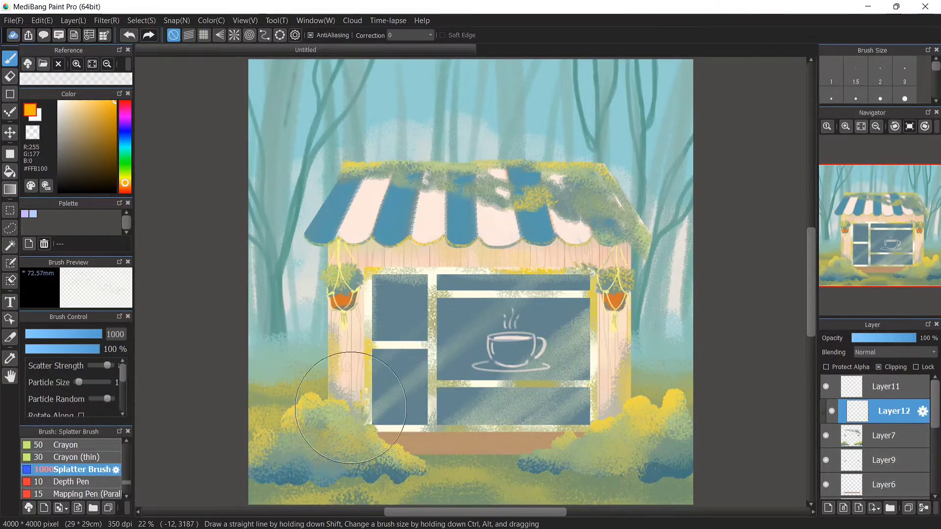
{"action": "left_click_drag", "start_coordinate": [349, 461], "coordinate": [352, 366]}
{"action": "left_click", "coordinate": [845, 127]}
{"action": "left_click_drag", "start_coordinate": [811, 282], "coordinate": [810, 322]}
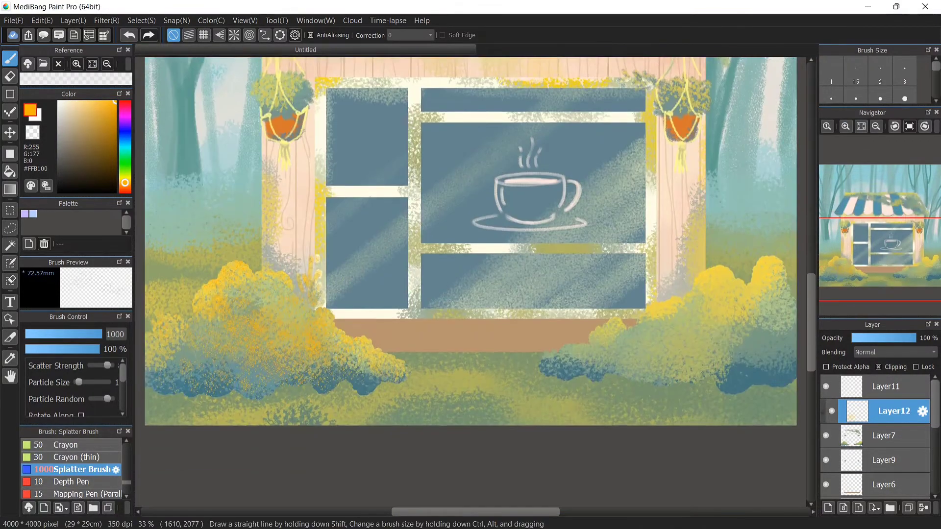
{"action": "left_click", "coordinate": [129, 35]}
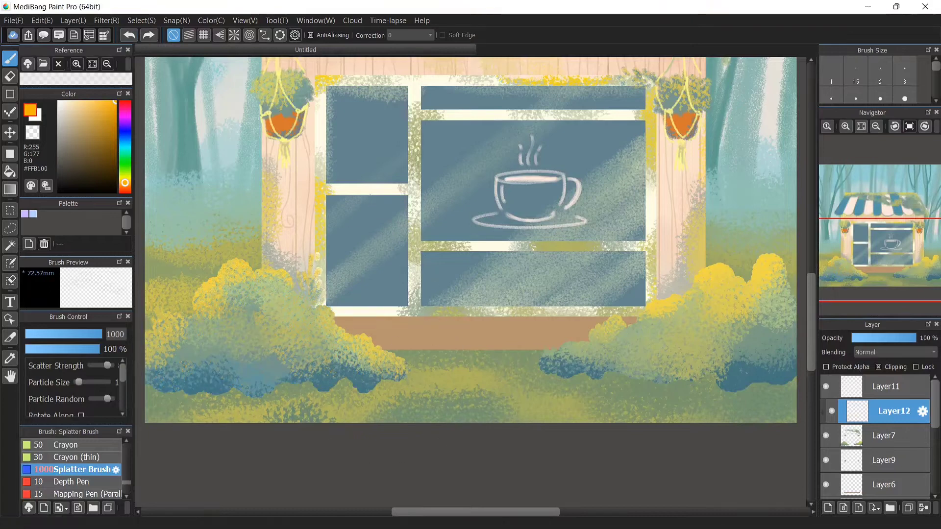
On the clipped layer, splatter pale peach dots over both bushes with the Splatter Brush, setting particle size to 5
{"action": "left_click", "coordinate": [62, 101]}
{"action": "mouse_move", "coordinate": [215, 306]}
{"action": "left_mouse_down"}
{"action": "mouse_move", "coordinate": [256, 211]}
{"action": "mouse_move", "coordinate": [245, 244]}
{"action": "left_mouse_up"}
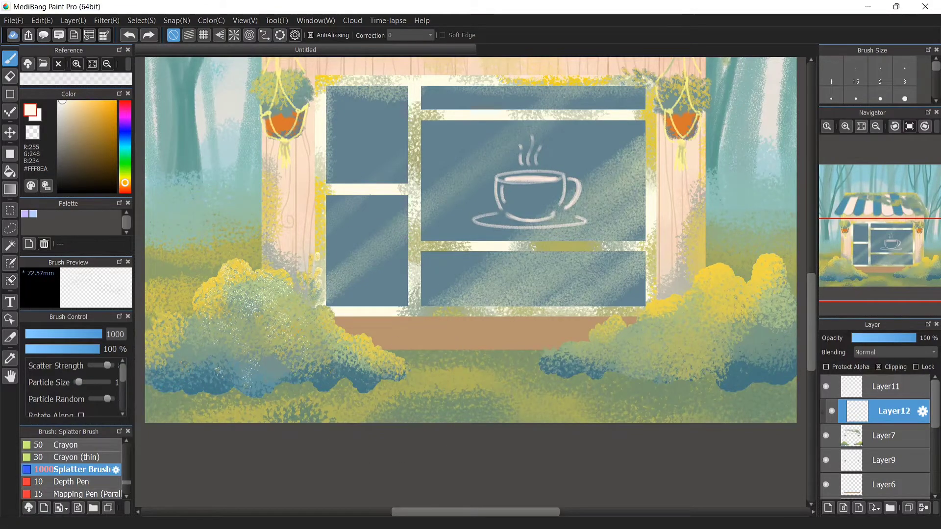
{"action": "left_click_drag", "start_coordinate": [78, 383], "coordinate": [93, 382]}
{"action": "key", "text": "ctrl+z"}
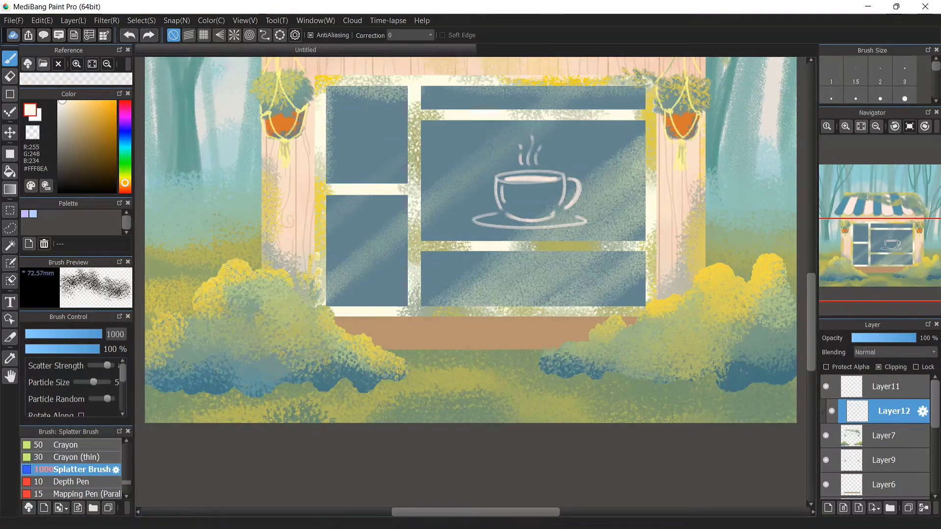
{"action": "left_click", "coordinate": [125, 186]}
{"action": "left_click", "coordinate": [77, 104]}
{"action": "mouse_move", "coordinate": [213, 308]}
{"action": "left_mouse_down"}
{"action": "mouse_move", "coordinate": [310, 318]}
{"action": "mouse_move", "coordinate": [260, 265]}
{"action": "left_mouse_up"}
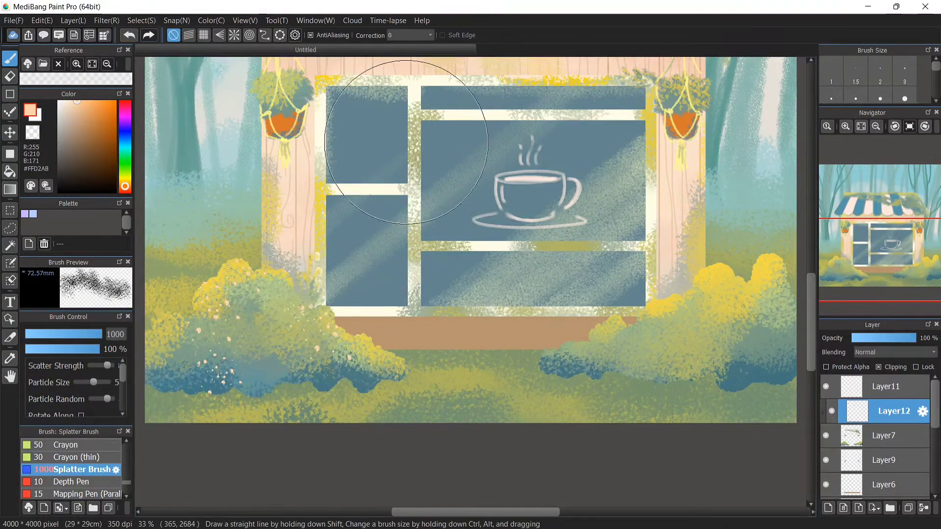
{"action": "mouse_move", "coordinate": [680, 343]}
{"action": "left_mouse_down"}
{"action": "mouse_move", "coordinate": [736, 255]}
{"action": "mouse_move", "coordinate": [790, 307]}
{"action": "left_mouse_up"}
{"action": "scroll", "coordinate": [877, 441], "scroll_direction": "down", "scroll_amount": 5}
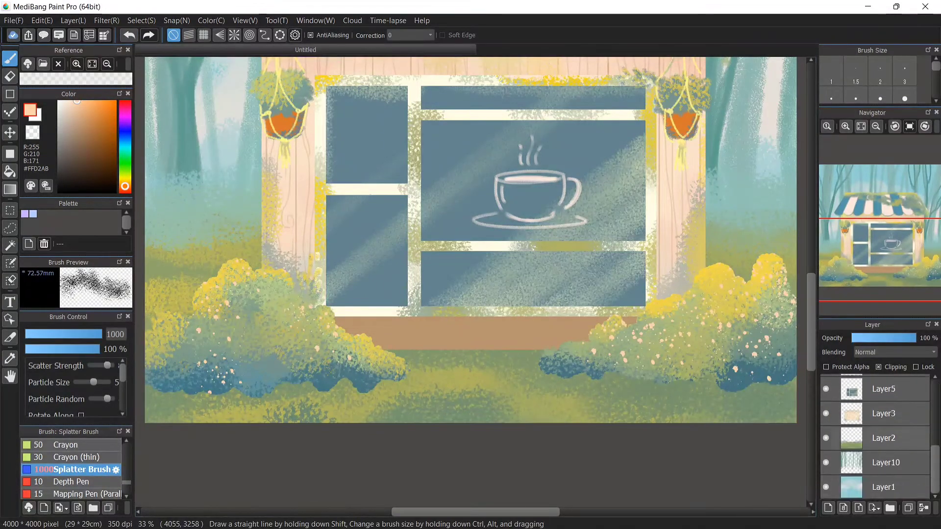
On Layer6, brush pale and bright yellow light along the window's lower frame with Oil Pastel (thin) at size 292
{"action": "left_click", "coordinate": [886, 438]}
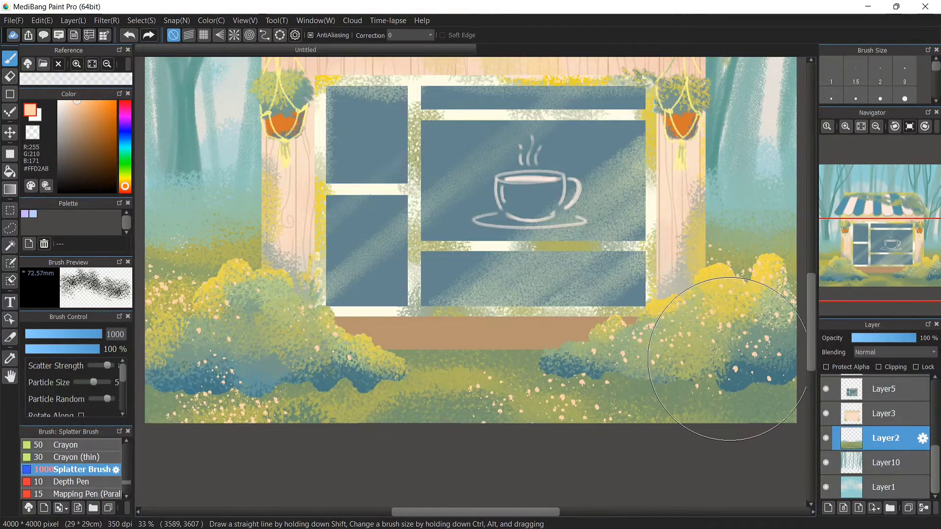
{"action": "left_click", "coordinate": [319, 370], "text": "alt"}
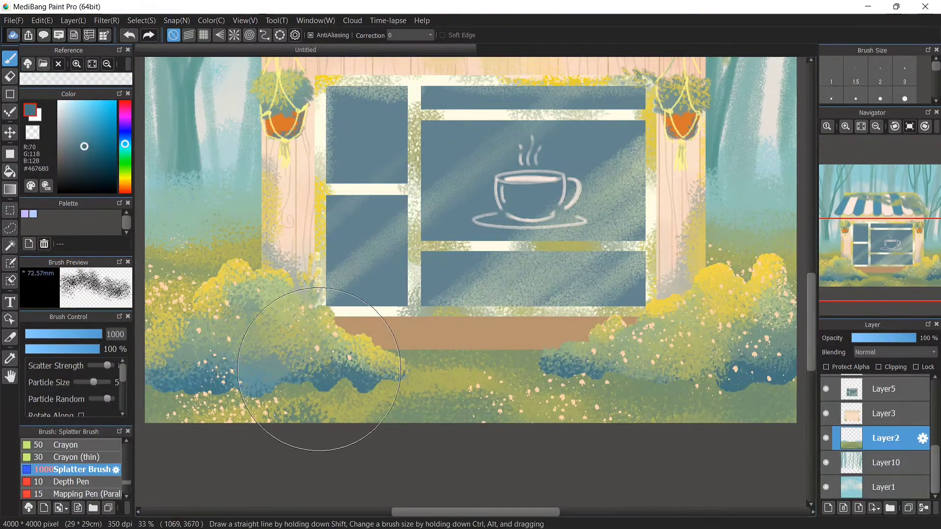
{"action": "scroll", "coordinate": [73, 468], "scroll_direction": "up", "scroll_amount": 5}
{"action": "double_click", "coordinate": [115, 460]}
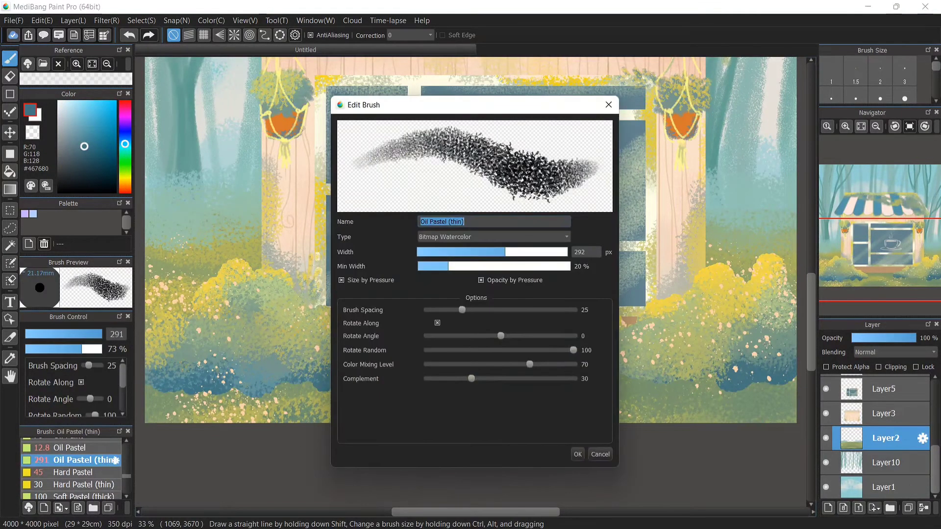
{"action": "left_click", "coordinate": [577, 454]}
{"action": "scroll", "coordinate": [884, 390], "scroll_direction": "up", "scroll_amount": 5}
{"action": "left_click", "coordinate": [885, 424]}
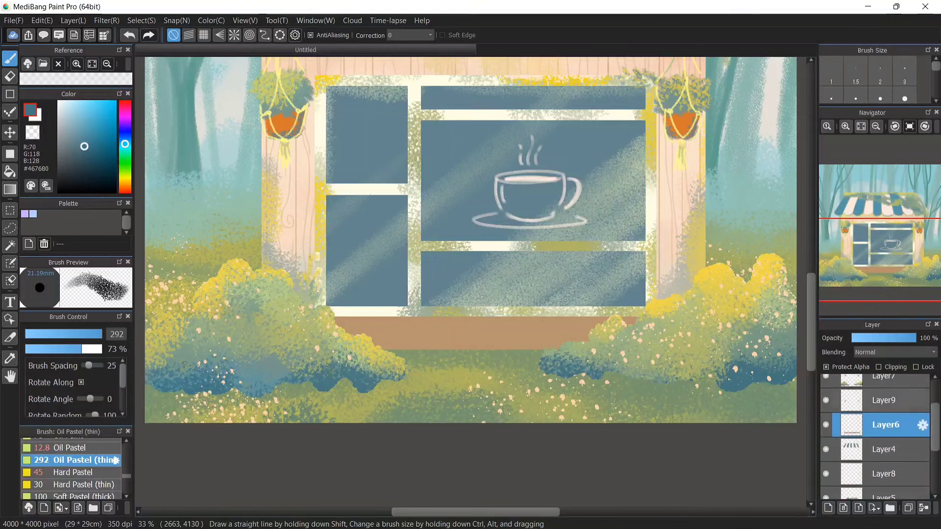
{"action": "mouse_move", "coordinate": [319, 340]}
{"action": "left_mouse_down"}
{"action": "mouse_move", "coordinate": [487, 362]}
{"action": "mouse_move", "coordinate": [289, 321]}
{"action": "left_mouse_up"}
{"action": "left_click", "coordinate": [285, 150], "text": "alt"}
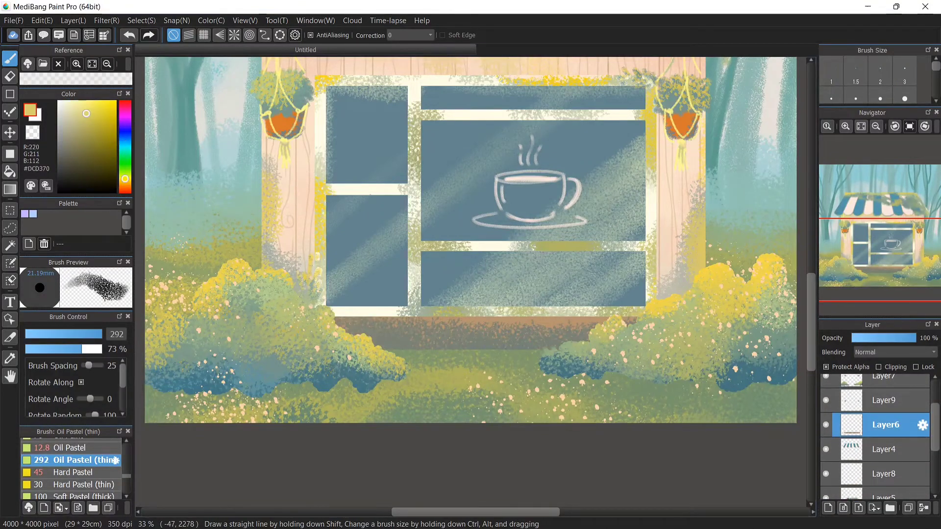
{"action": "mouse_move", "coordinate": [339, 340]}
{"action": "left_mouse_down"}
{"action": "mouse_move", "coordinate": [497, 363]}
{"action": "mouse_move", "coordinate": [663, 340]}
{"action": "left_mouse_up"}
{"action": "left_click_drag", "start_coordinate": [656, 321], "coordinate": [331, 287]}
{"action": "key", "text": "ctrl+z"}
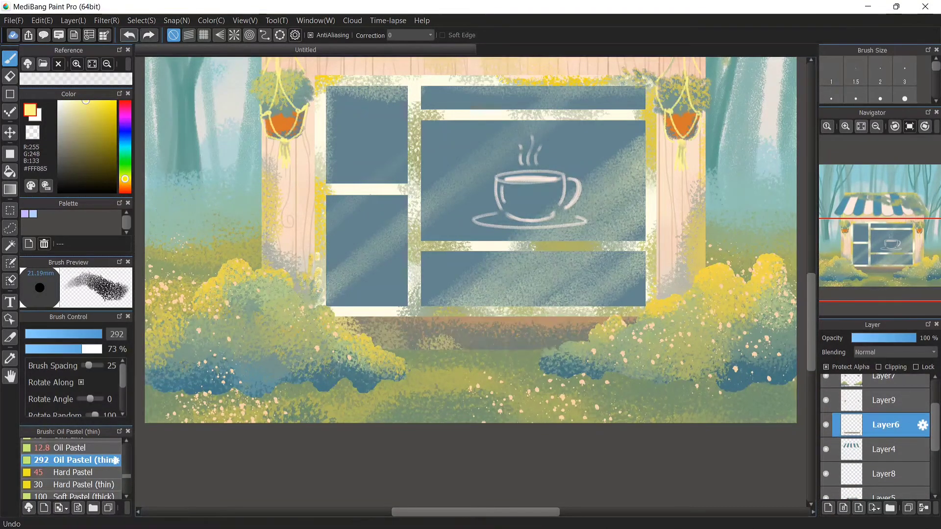
{"action": "mouse_move", "coordinate": [333, 326]}
{"action": "left_mouse_down"}
{"action": "mouse_move", "coordinate": [476, 348]}
{"action": "mouse_move", "coordinate": [465, 310]}
{"action": "mouse_move", "coordinate": [596, 302]}
{"action": "left_mouse_up"}
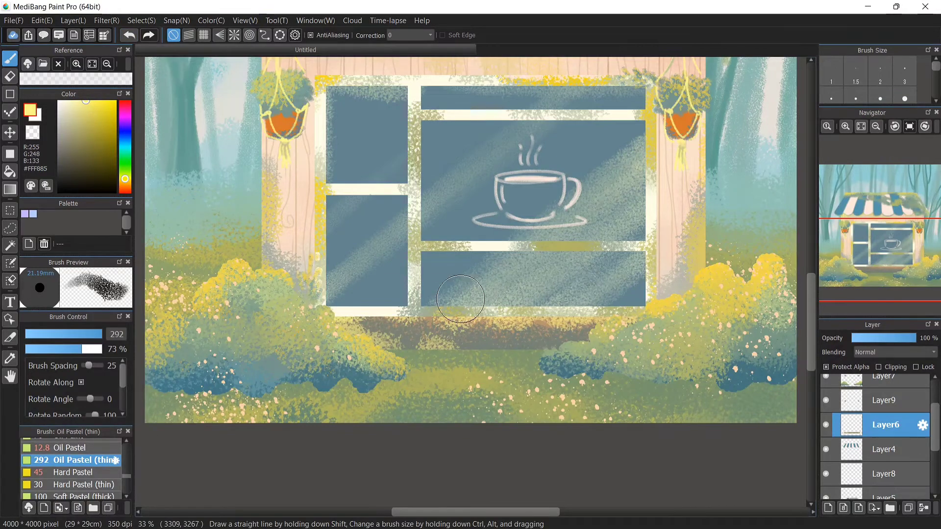
{"action": "left_click", "coordinate": [110, 101]}
{"action": "left_click_drag", "start_coordinate": [338, 296], "coordinate": [365, 305]}
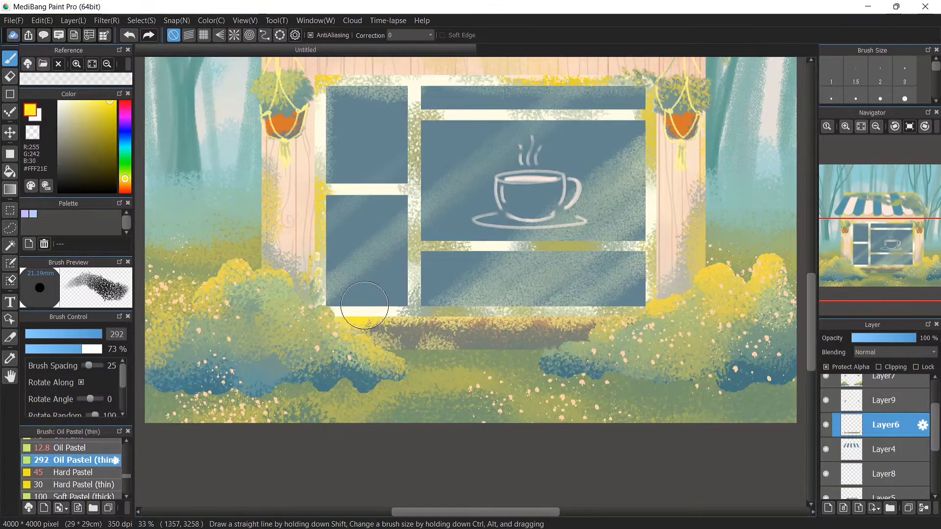
On Layer7, brush yellow highlights onto the moss along the right side of the roof
{"action": "left_click_drag", "start_coordinate": [811, 322], "coordinate": [811, 252]}
{"action": "left_click", "coordinate": [884, 380]}
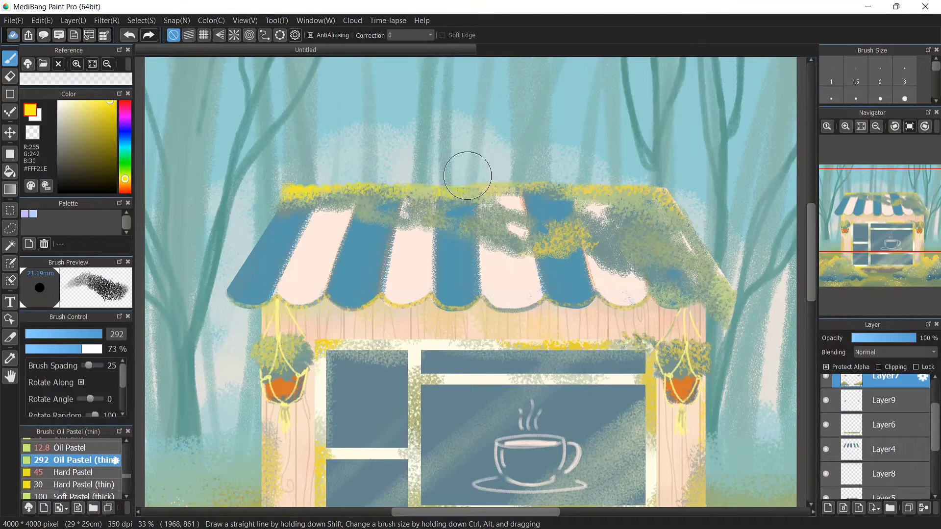
{"action": "mouse_move", "coordinate": [673, 197]}
{"action": "left_mouse_down"}
{"action": "mouse_move", "coordinate": [679, 261]}
{"action": "mouse_move", "coordinate": [706, 264]}
{"action": "mouse_move", "coordinate": [576, 210]}
{"action": "mouse_move", "coordinate": [594, 219]}
{"action": "left_mouse_up"}
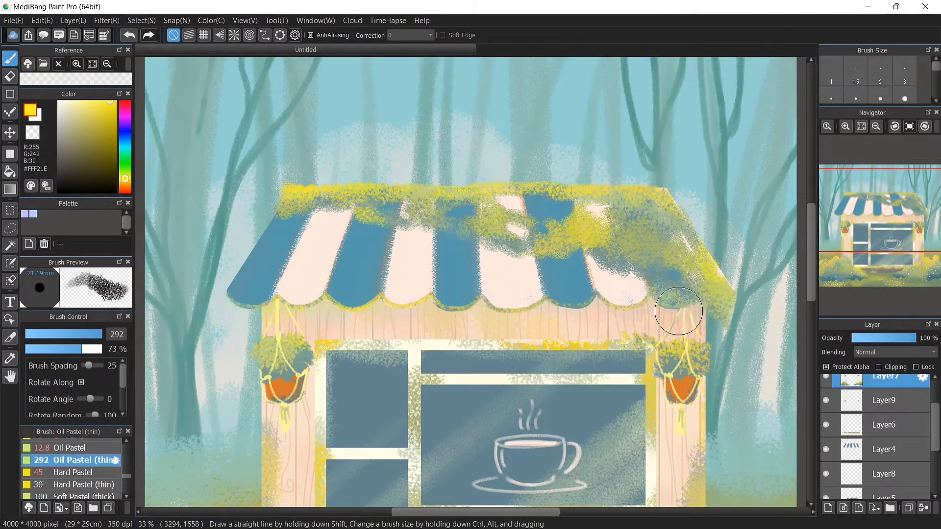
{"action": "left_click", "coordinate": [861, 126]}
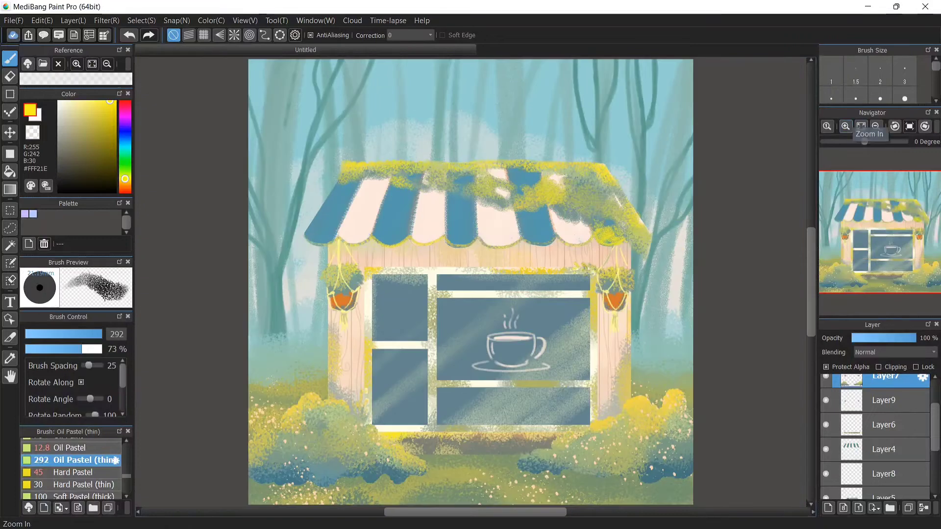
Add a new layer above the background and wash warm ochre over the background trees with Hard Pastel at size 626
{"action": "scroll", "coordinate": [877, 441], "scroll_direction": "down", "scroll_amount": 5}
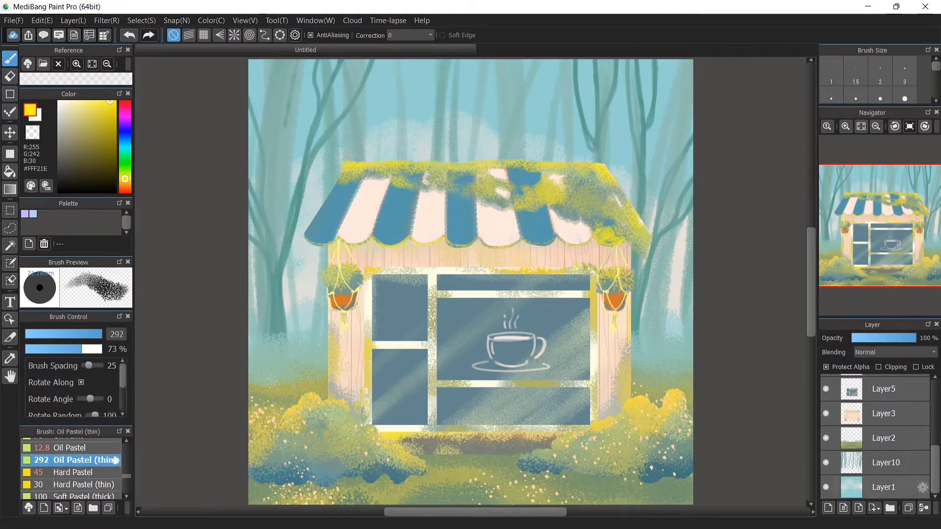
{"action": "left_click", "coordinate": [887, 487]}
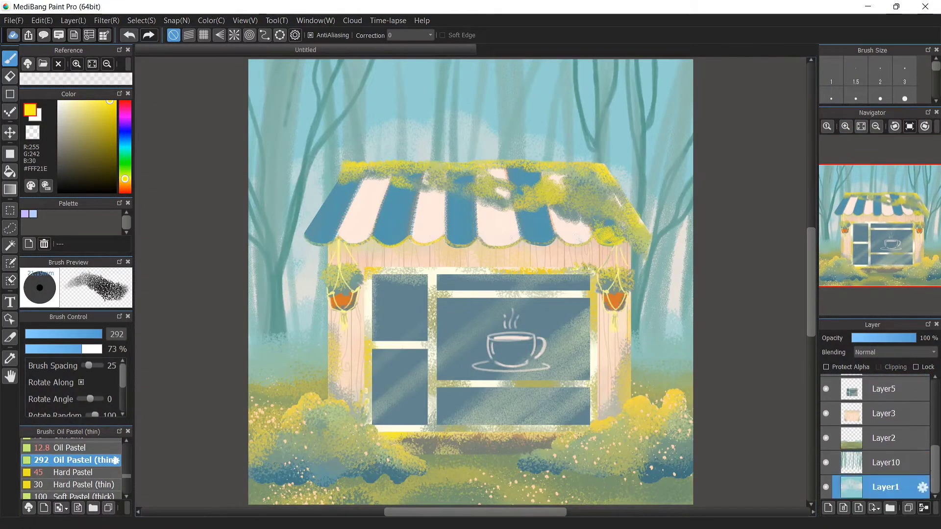
{"action": "right_click", "coordinate": [300, 190]}
{"action": "left_click_drag", "start_coordinate": [125, 166], "coordinate": [125, 180]}
{"action": "mouse_move", "coordinate": [305, 238]}
{"action": "left_mouse_down"}
{"action": "mouse_move", "coordinate": [325, 141]}
{"action": "mouse_move", "coordinate": [302, 86]}
{"action": "mouse_move", "coordinate": [350, 72]}
{"action": "left_mouse_up"}
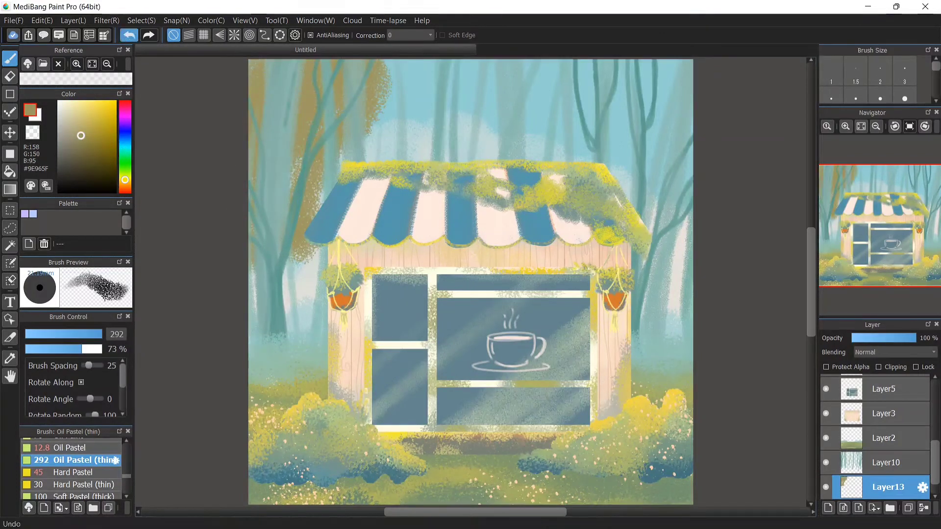
{"action": "left_click", "coordinate": [129, 35]}
{"action": "left_click", "coordinate": [78, 125]}
{"action": "mouse_move", "coordinate": [239, 135]}
{"action": "left_mouse_down"}
{"action": "mouse_move", "coordinate": [244, 211]}
{"action": "mouse_move", "coordinate": [229, 225]}
{"action": "left_mouse_up"}
{"action": "left_click", "coordinate": [73, 472]}
{"action": "mouse_move", "coordinate": [306, 201]}
{"action": "left_mouse_down"}
{"action": "mouse_move", "coordinate": [317, 64]}
{"action": "mouse_move", "coordinate": [250, 255]}
{"action": "mouse_move", "coordinate": [358, 136]}
{"action": "mouse_move", "coordinate": [442, 139]}
{"action": "mouse_move", "coordinate": [504, 168]}
{"action": "mouse_move", "coordinate": [597, 115]}
{"action": "mouse_move", "coordinate": [672, 151]}
{"action": "mouse_move", "coordinate": [414, 110]}
{"action": "left_mouse_up"}
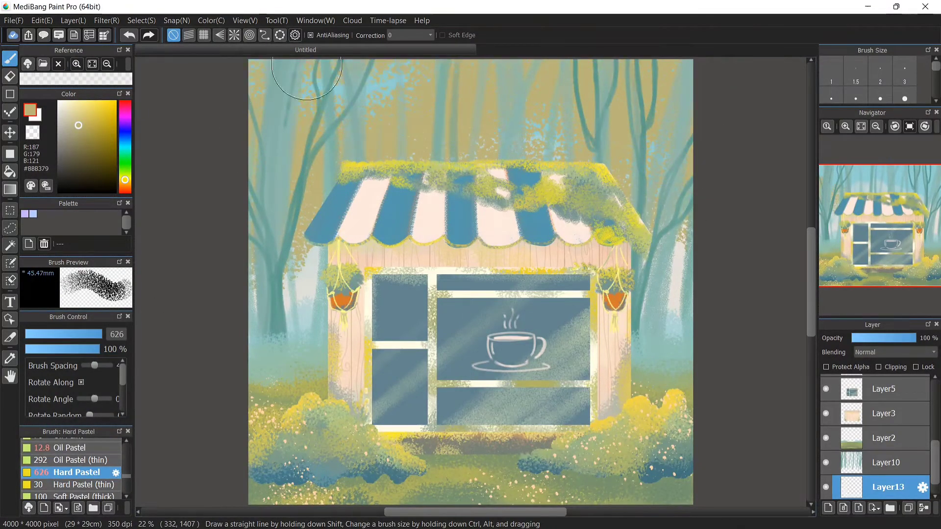
Sample misty blues and paint soft patches between the background trees, setting brush size to 117
{"action": "left_click", "coordinate": [675, 324], "text": "alt"}
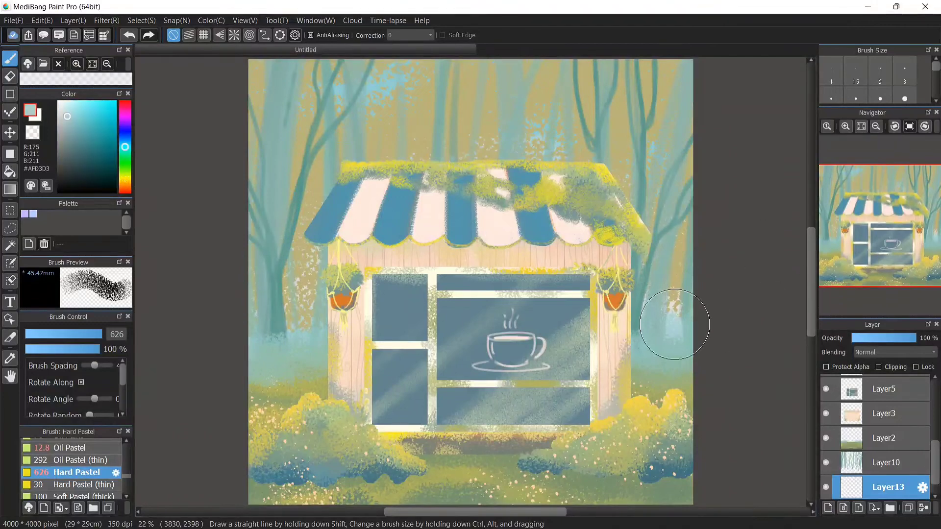
{"action": "left_click_drag", "start_coordinate": [675, 324], "coordinate": [668, 281]}
{"action": "left_click", "coordinate": [367, 242], "text": "alt"}
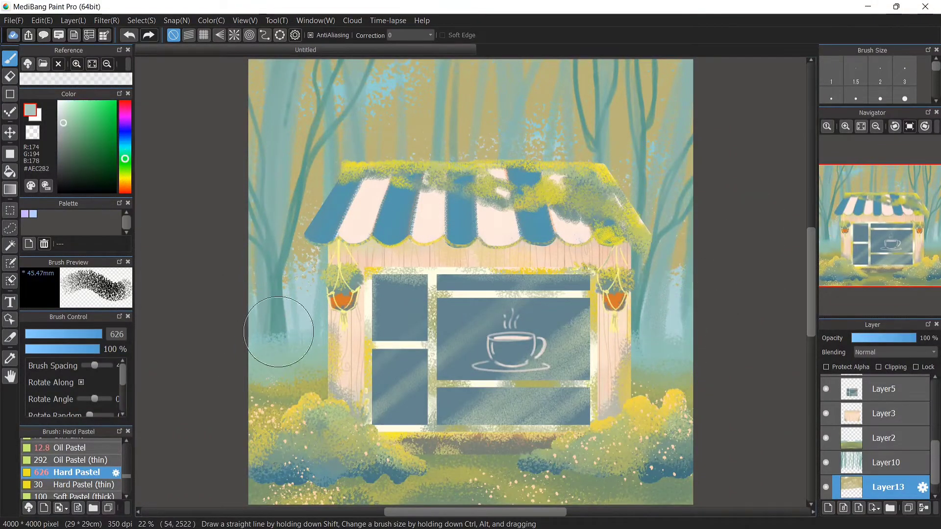
{"action": "left_click_drag", "start_coordinate": [280, 337], "coordinate": [307, 306]}
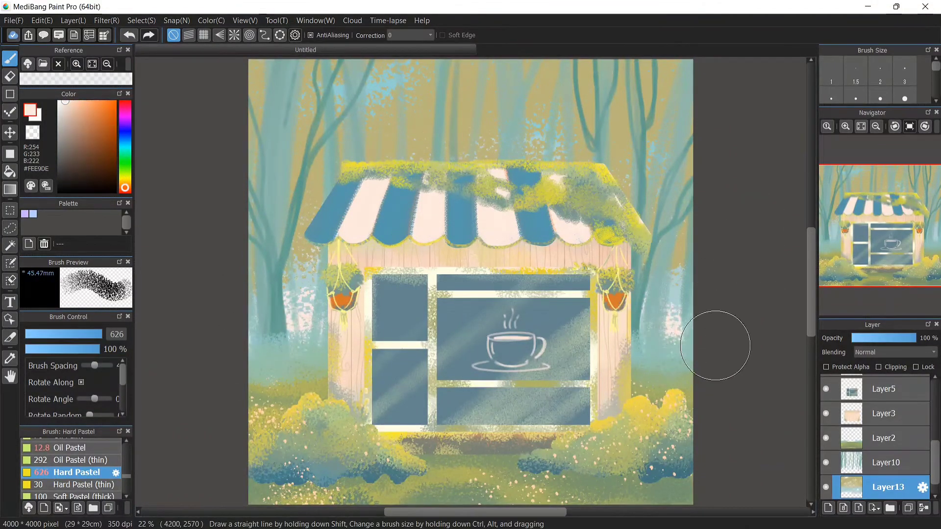
{"action": "left_click", "coordinate": [366, 93]}
{"action": "key", "text": "ctrl+z"}
{"action": "left_click_drag", "start_coordinate": [101, 334], "coordinate": [97, 335]}
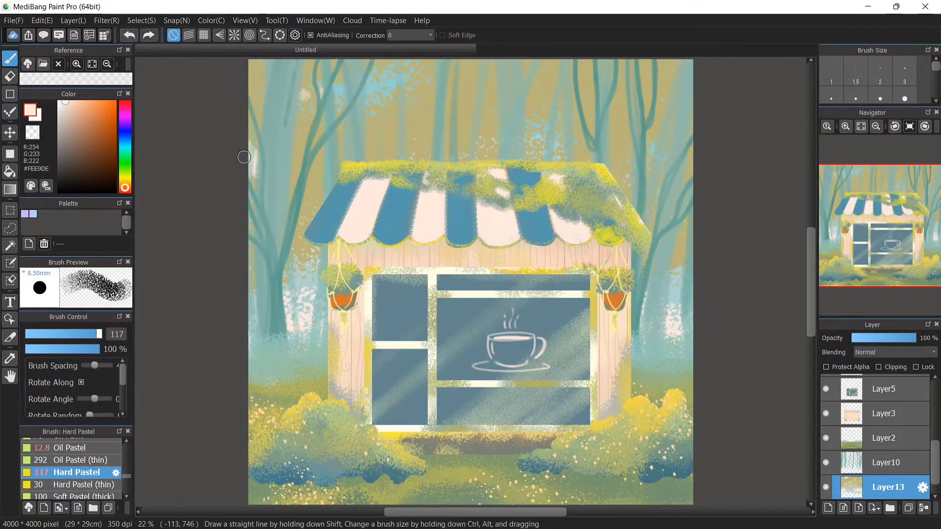
{"action": "left_click", "coordinate": [541, 138], "text": "alt"}
{"action": "left_click_drag", "start_coordinate": [539, 140], "coordinate": [559, 154]}
{"action": "left_click", "coordinate": [623, 132]}
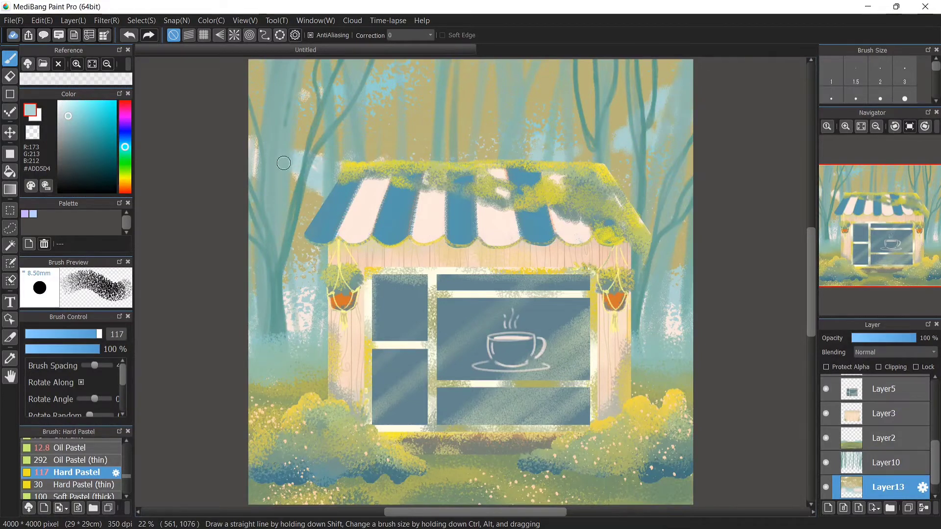
Switch to Hard Pastel (thin) at size 198 and blend sampled ochre strokes into the upper-left background
{"action": "left_click", "coordinate": [69, 448]}
{"action": "left_click", "coordinate": [78, 484]}
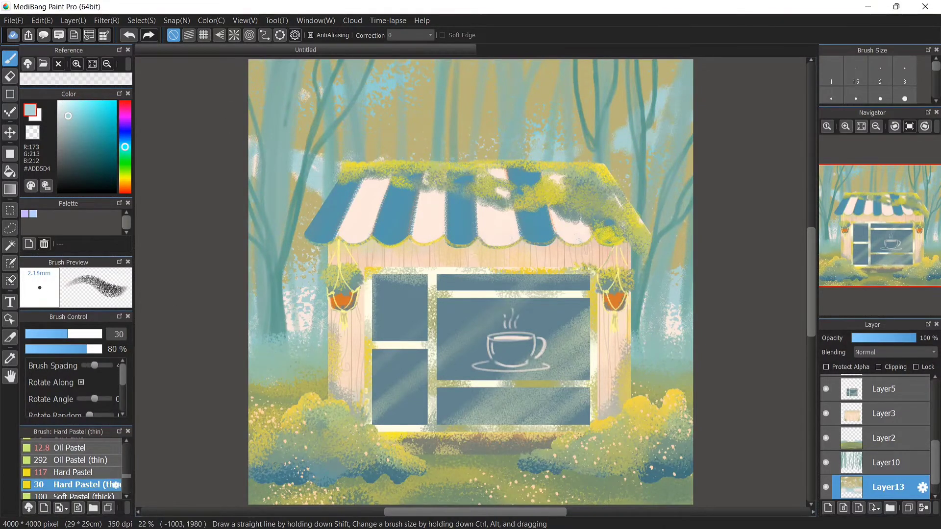
{"action": "left_click", "coordinate": [101, 334]}
{"action": "left_click", "coordinate": [265, 100], "text": "alt"}
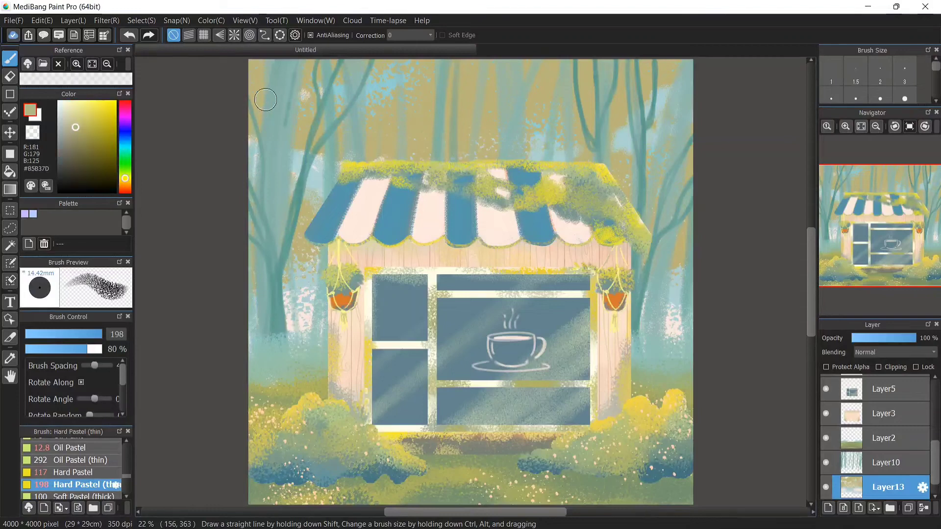
{"action": "left_click_drag", "start_coordinate": [255, 142], "coordinate": [318, 189]}
{"action": "key", "text": "]"}
{"action": "key", "text": "]"}
{"action": "key", "text": "]"}
{"action": "key", "text": "]"}
{"action": "key", "text": "]"}
{"action": "key", "text": "]"}
{"action": "key", "text": "]"}
{"action": "key", "text": "]"}
{"action": "key", "text": "]"}
{"action": "key", "text": "]"}
{"action": "key", "text": "]"}
{"action": "left_click", "coordinate": [384, 84], "text": "alt"}
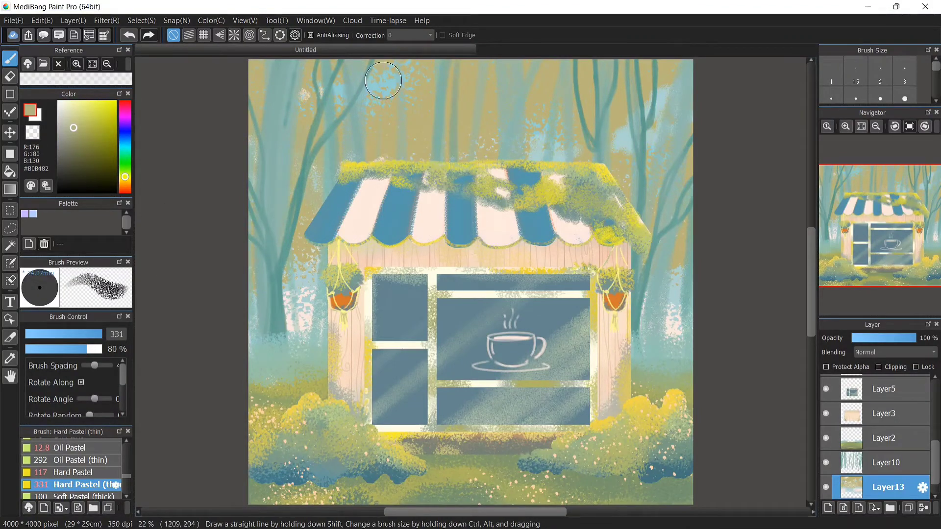
Enlarge the brush to 500 and dab pale cyan light across the top of the background trees
{"action": "key", "text": "]"}
{"action": "key", "text": "]"}
{"action": "key", "text": "]"}
{"action": "key", "text": "]"}
{"action": "key", "text": "]"}
{"action": "key", "text": "]"}
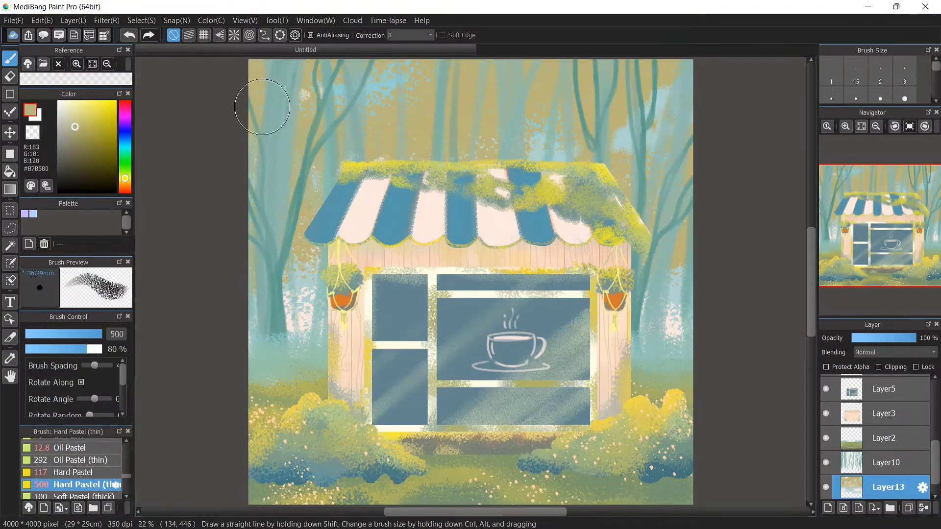
{"action": "left_click", "coordinate": [378, 83], "text": "alt"}
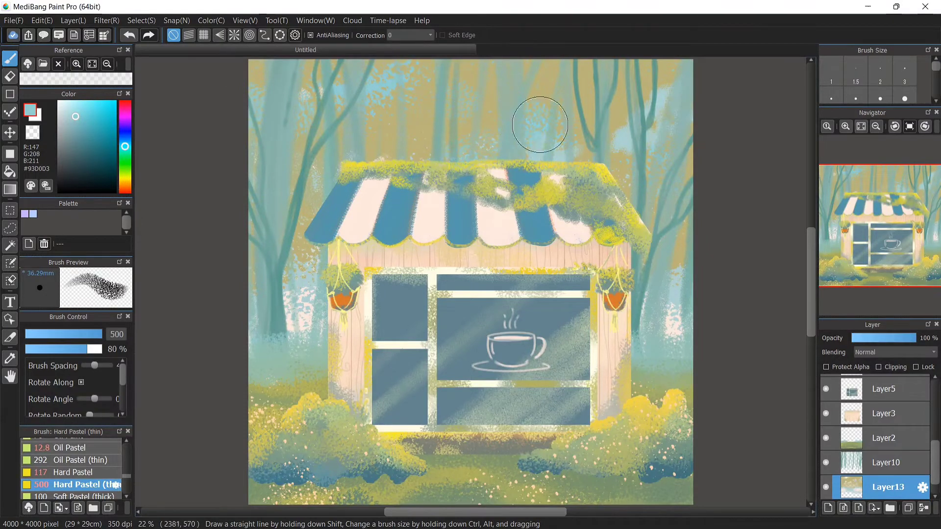
{"action": "left_click", "coordinate": [74, 101]}
{"action": "left_click_drag", "start_coordinate": [248, 112], "coordinate": [254, 93]}
{"action": "mouse_move", "coordinate": [376, 84]}
{"action": "left_mouse_down"}
{"action": "mouse_move", "coordinate": [406, 71]}
{"action": "mouse_move", "coordinate": [353, 95]}
{"action": "left_mouse_up"}
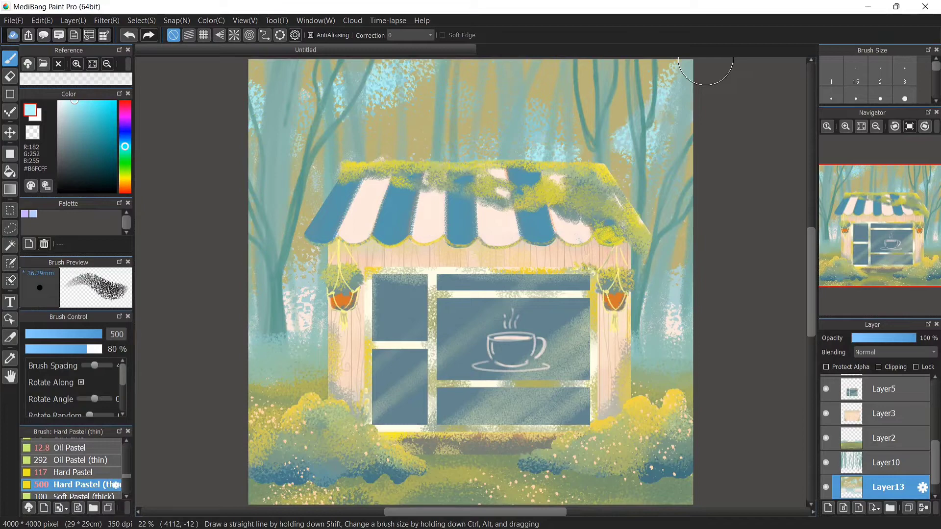
{"action": "left_click", "coordinate": [885, 414]}
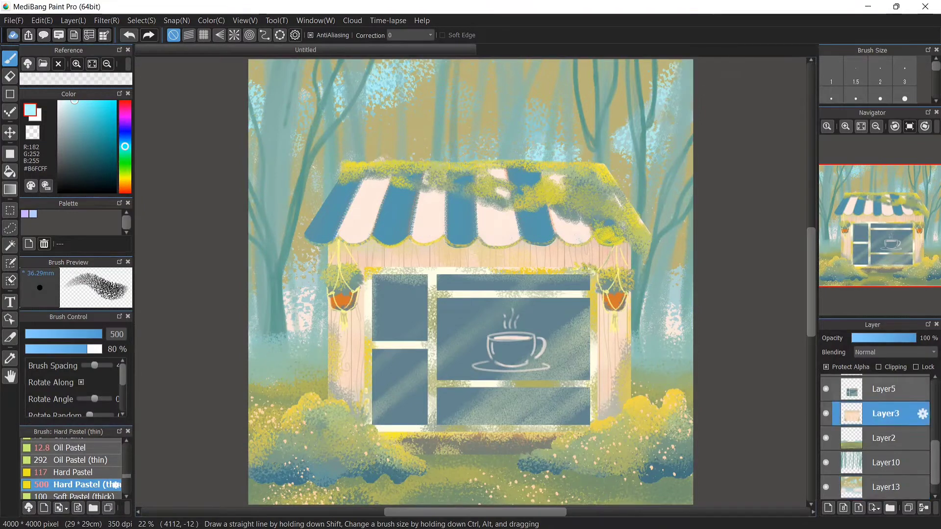
{"action": "right_click", "coordinate": [322, 228]}
{"action": "left_click", "coordinate": [78, 460]}
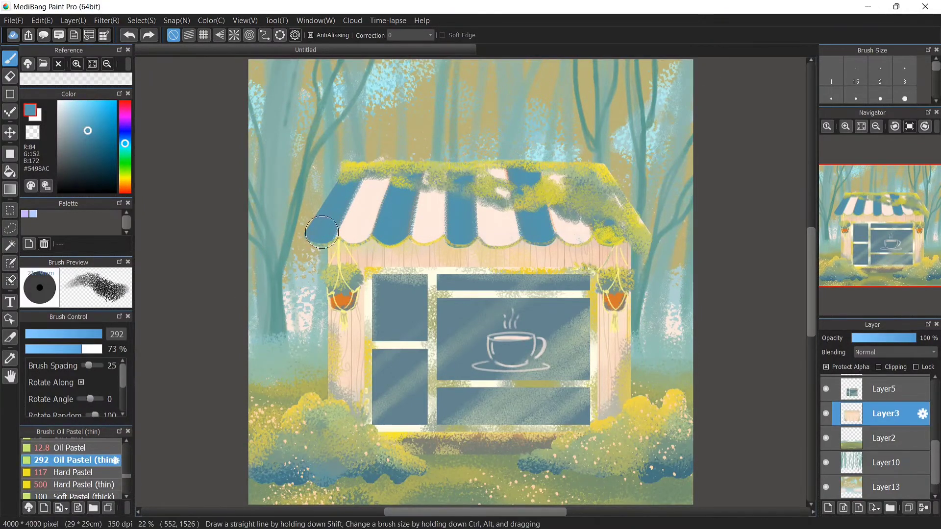
{"action": "right_click", "coordinate": [319, 233]}
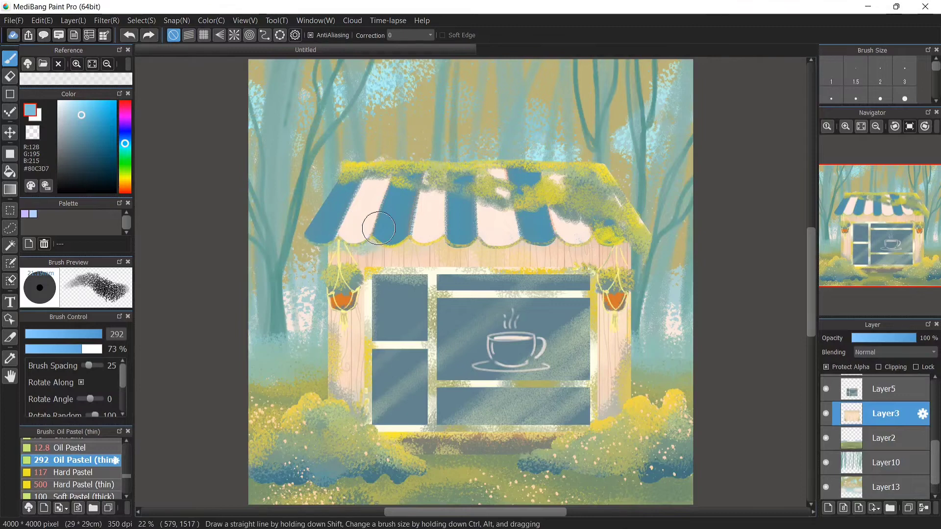
{"action": "left_click_drag", "start_coordinate": [125, 187], "coordinate": [125, 186]}
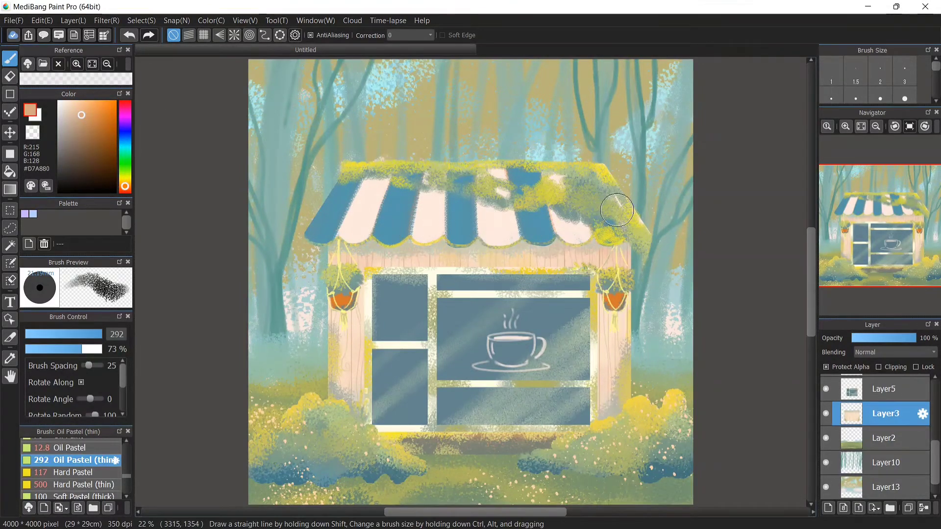
Pick white, switch to the Oil Pastel brush and add a new layer at the top of the layer stack
{"action": "left_click", "coordinate": [58, 101]}
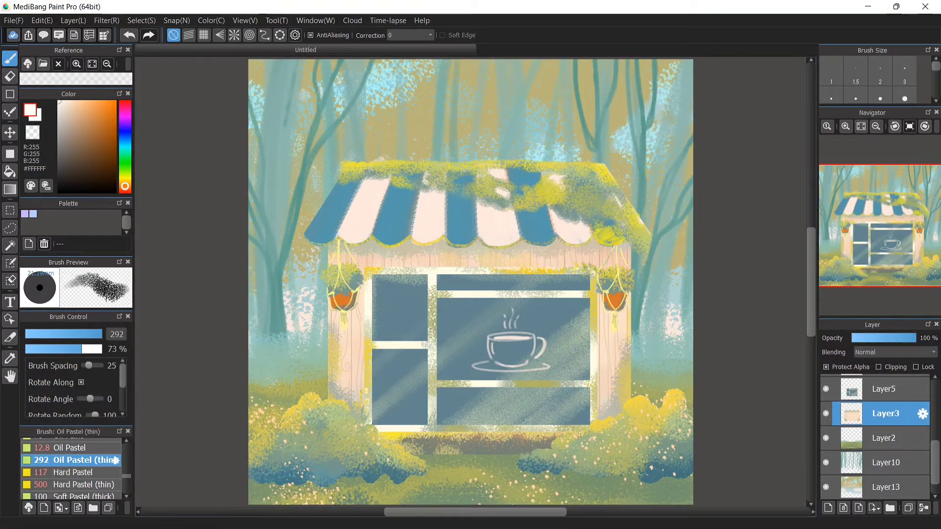
{"action": "left_click", "coordinate": [116, 448]}
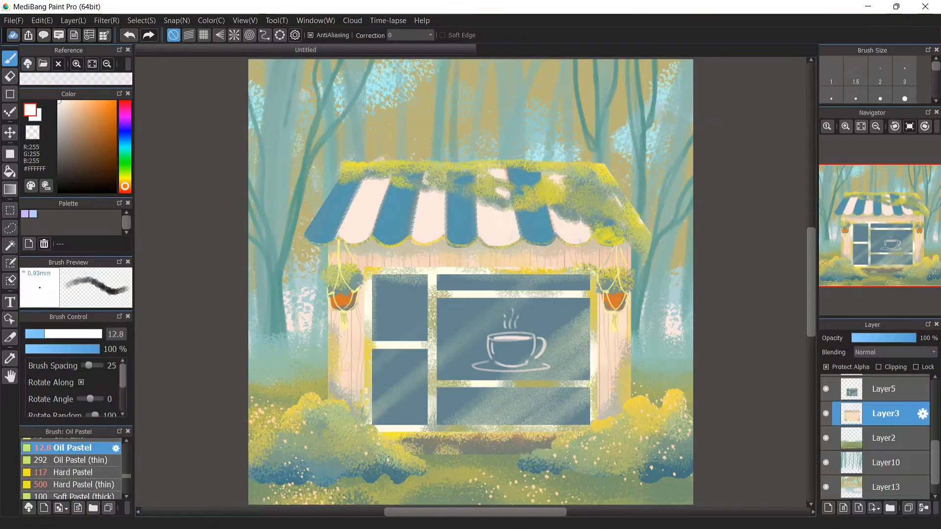
{"action": "left_click_drag", "start_coordinate": [935, 463], "coordinate": [934, 400]}
{"action": "left_click", "coordinate": [885, 387]}
{"action": "left_click", "coordinate": [828, 508]}
{"action": "left_click", "coordinate": [845, 126]}
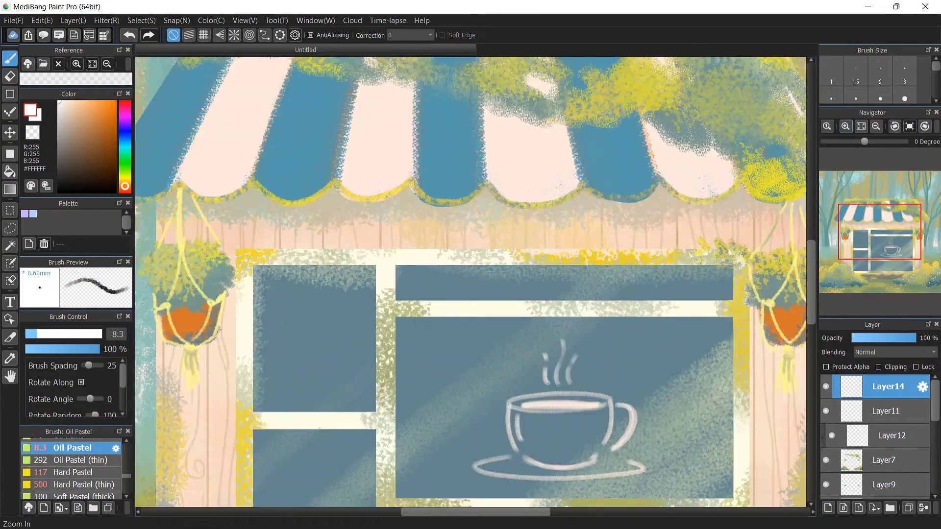
Try outlining a small white rectangle inside the upper-left window pane with Oil Pastel at size 28
{"action": "left_click_drag", "start_coordinate": [500, 512], "coordinate": [444, 512]}
{"action": "key", "text": "ctrl+z"}
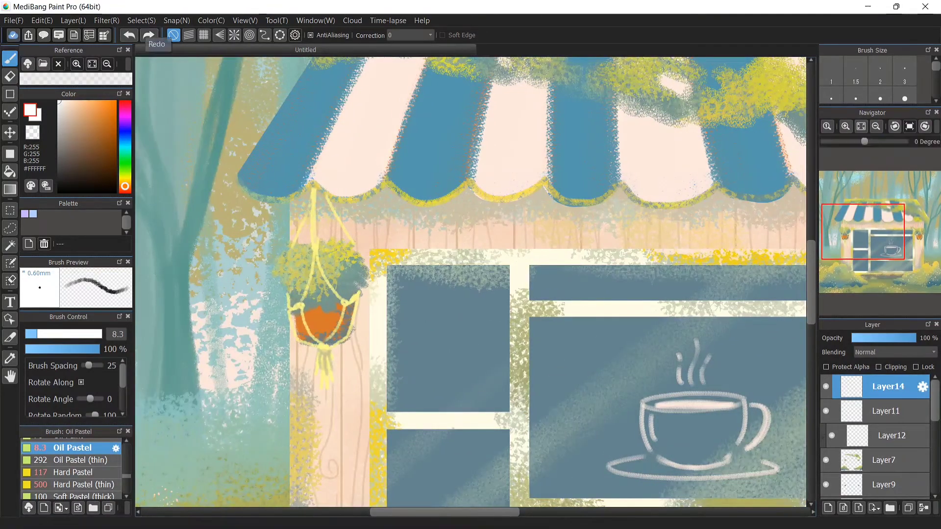
{"action": "left_click", "coordinate": [876, 126]}
{"action": "left_click", "coordinate": [876, 127]}
{"action": "left_click", "coordinate": [861, 127]}
{"action": "left_click", "coordinate": [845, 126]}
{"action": "left_click", "coordinate": [845, 126]}
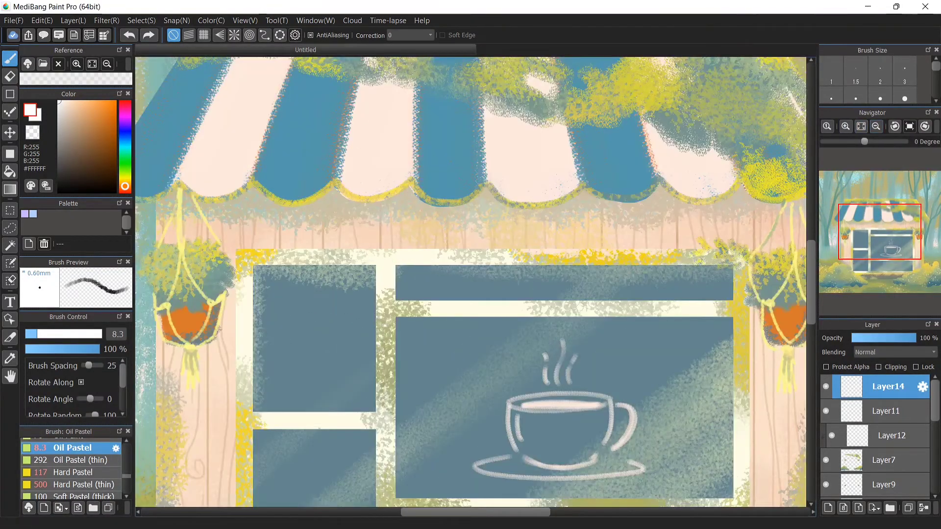
{"action": "left_click", "coordinate": [845, 126]}
{"action": "left_click_drag", "start_coordinate": [502, 512], "coordinate": [456, 512]}
{"action": "left_click_drag", "start_coordinate": [810, 294], "coordinate": [811, 323]}
{"action": "left_click", "coordinate": [894, 126]}
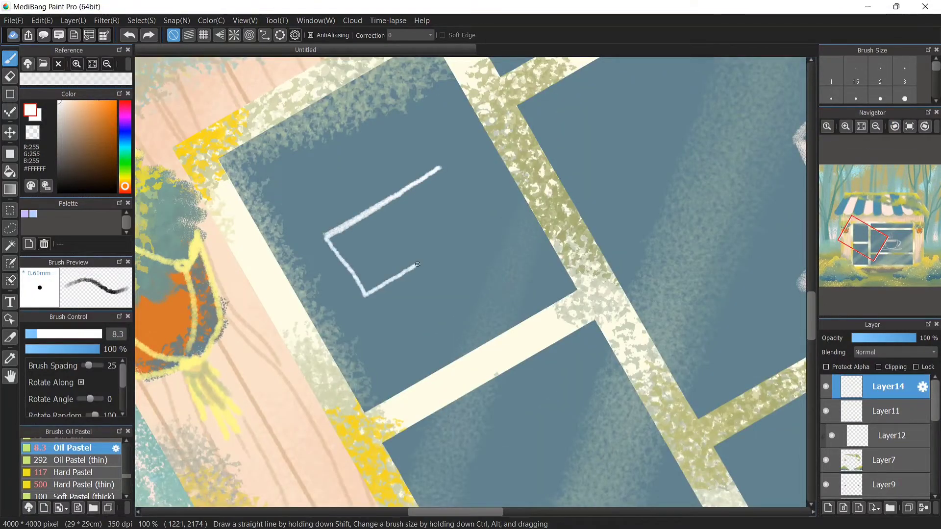
{"action": "left_click_drag", "start_coordinate": [334, 235], "coordinate": [323, 291]}
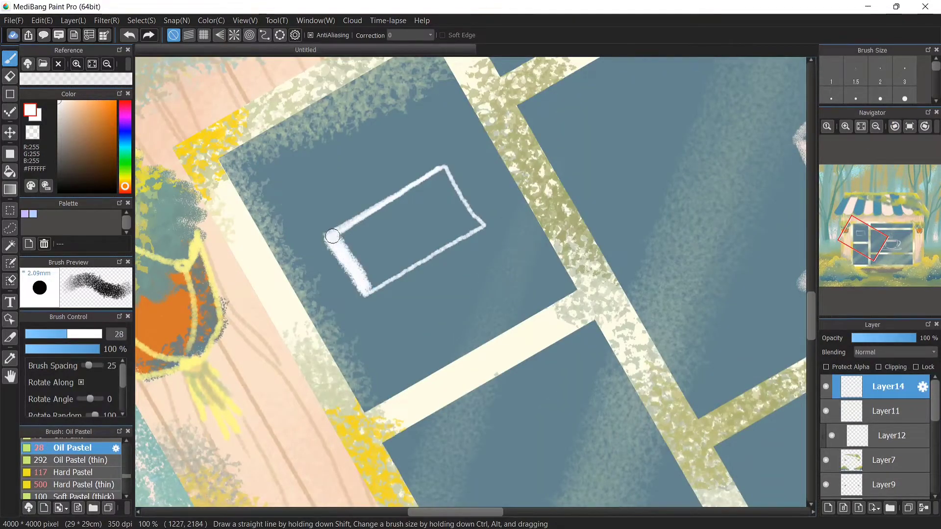
{"action": "left_click_drag", "start_coordinate": [333, 236], "coordinate": [370, 284]}
{"action": "key", "text": "ctrl+z"}
{"action": "key", "text": "ctrl+z"}
Pick a warm peach colour and paint a filled rectangular card inside the upper-left window pane
{"action": "left_click", "coordinate": [248, 254], "text": "alt"}
{"action": "left_click", "coordinate": [64, 112]}
{"action": "left_click", "coordinate": [125, 184]}
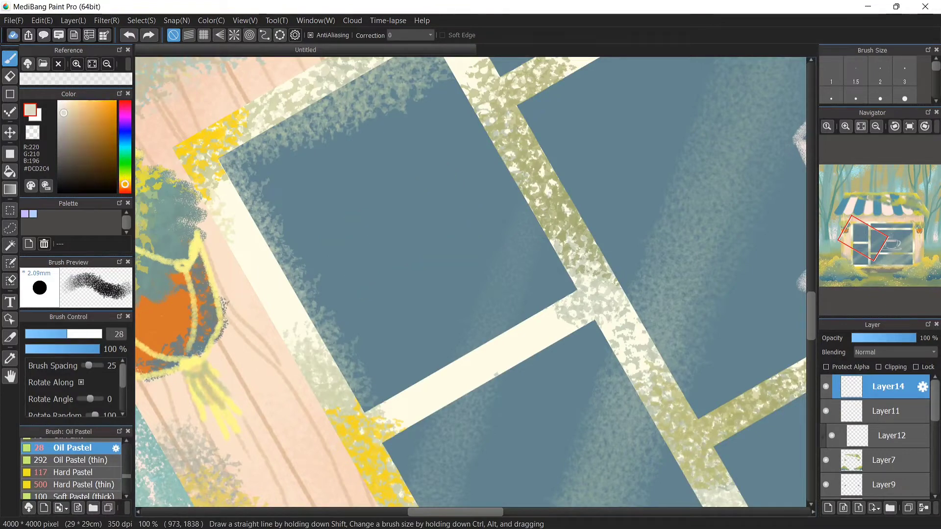
{"action": "mouse_move", "coordinate": [456, 172]}
{"action": "left_mouse_down"}
{"action": "mouse_move", "coordinate": [328, 250]}
{"action": "mouse_move", "coordinate": [376, 311]}
{"action": "left_mouse_up"}
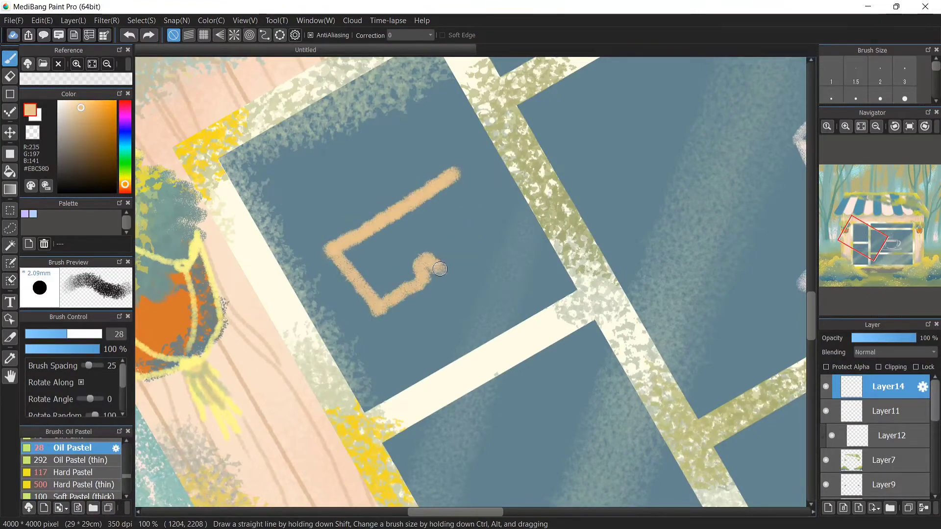
{"action": "mouse_move", "coordinate": [442, 179]}
{"action": "left_mouse_down"}
{"action": "mouse_move", "coordinate": [462, 204]}
{"action": "mouse_move", "coordinate": [378, 283]}
{"action": "mouse_move", "coordinate": [407, 279]}
{"action": "mouse_move", "coordinate": [363, 283]}
{"action": "mouse_move", "coordinate": [438, 230]}
{"action": "mouse_move", "coordinate": [431, 252]}
{"action": "left_mouse_up"}
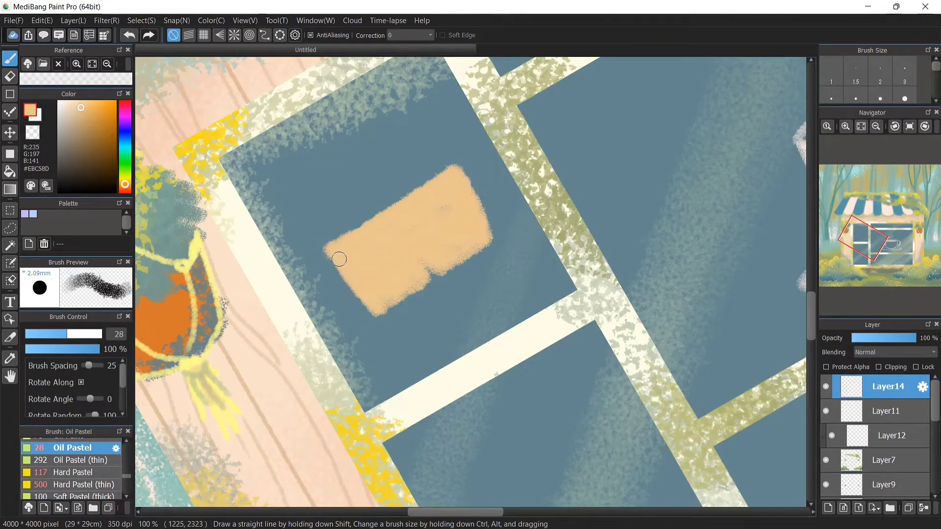
{"action": "left_click", "coordinate": [339, 198], "text": "alt"}
Pick dark brown, set the brush to about 8.3, and draw a small curve on the peach card
{"action": "left_click", "coordinate": [72, 140]}
{"action": "left_click", "coordinate": [42, 334]}
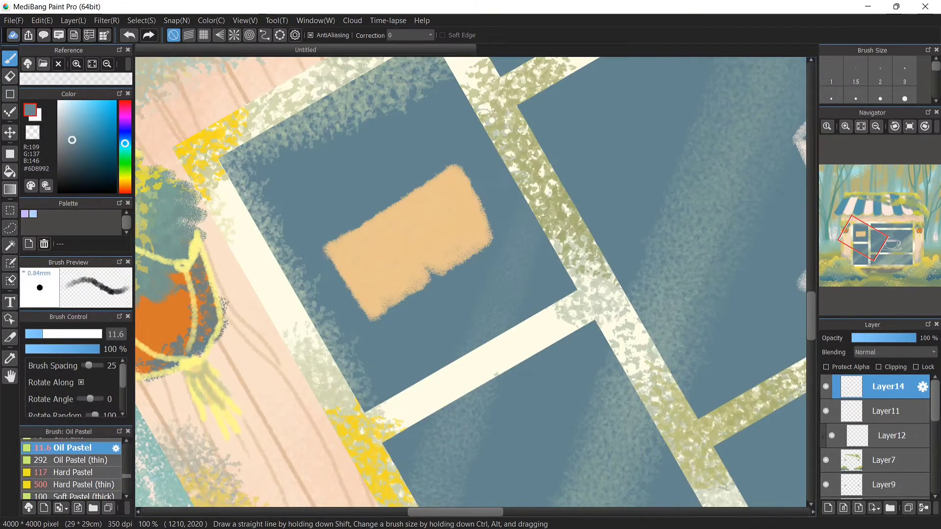
{"action": "left_click", "coordinate": [124, 187]}
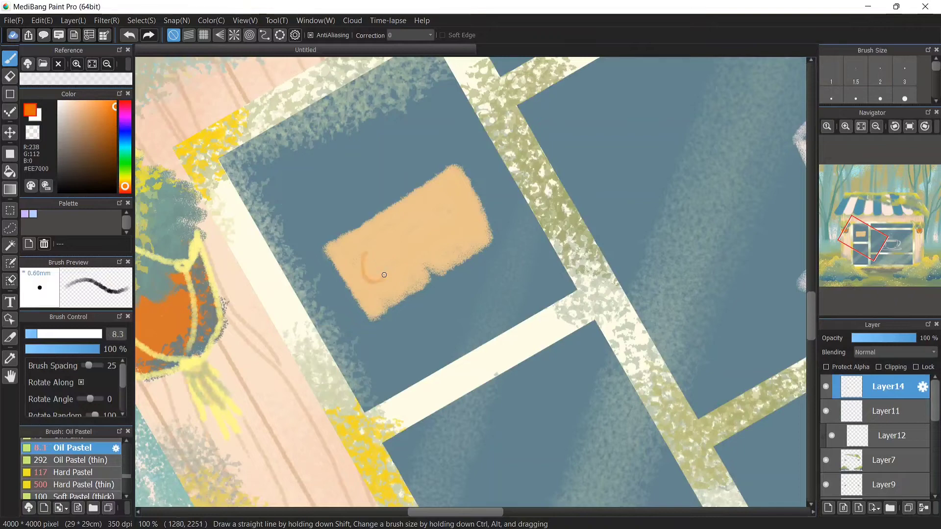
{"action": "left_click", "coordinate": [114, 156]}
{"action": "key", "text": "ctrl+z"}
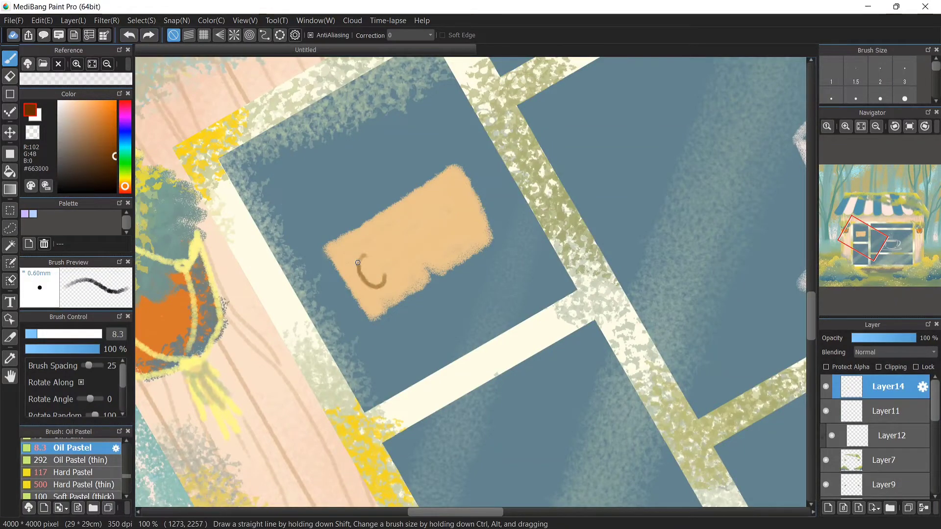
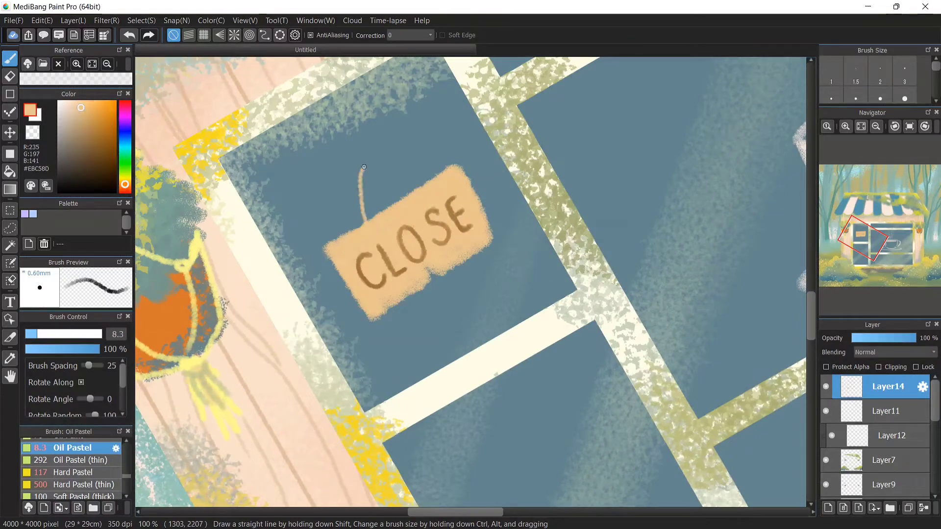
Redraw the sign's hanger as a triangular string and touch up the CLOSE card's edge with the window's blue-grey
{"action": "key", "text": "ctrl+z"}
{"action": "left_click_drag", "start_coordinate": [379, 211], "coordinate": [404, 194]}
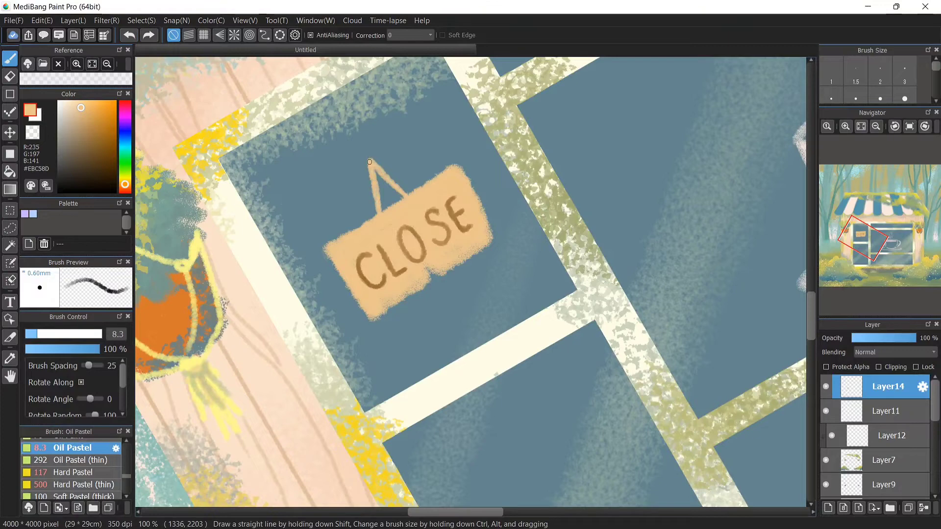
{"action": "left_click", "coordinate": [427, 299], "text": "alt"}
{"action": "left_click_drag", "start_coordinate": [392, 305], "coordinate": [383, 317]}
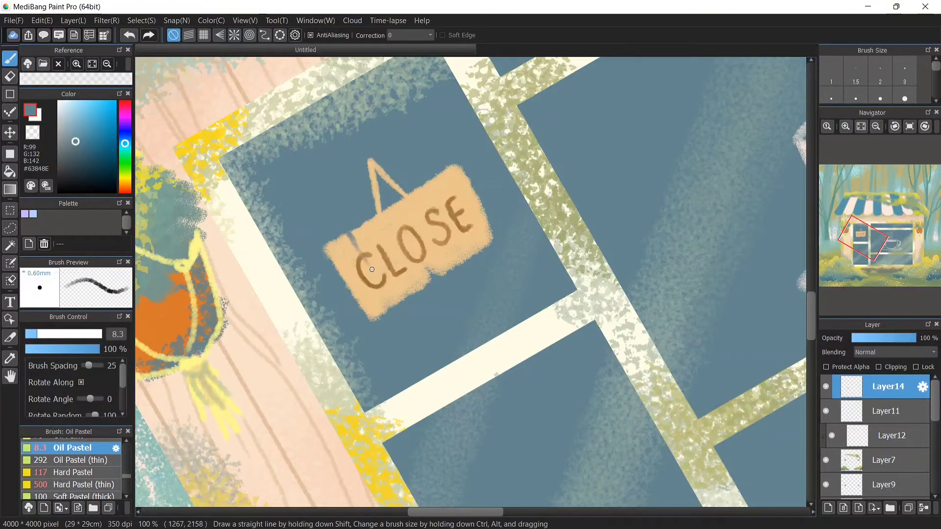
Fit the whole canvas in view with rotation cleared and add a new layer at the top
{"action": "left_click", "coordinate": [861, 126]}
{"action": "left_click", "coordinate": [910, 126]}
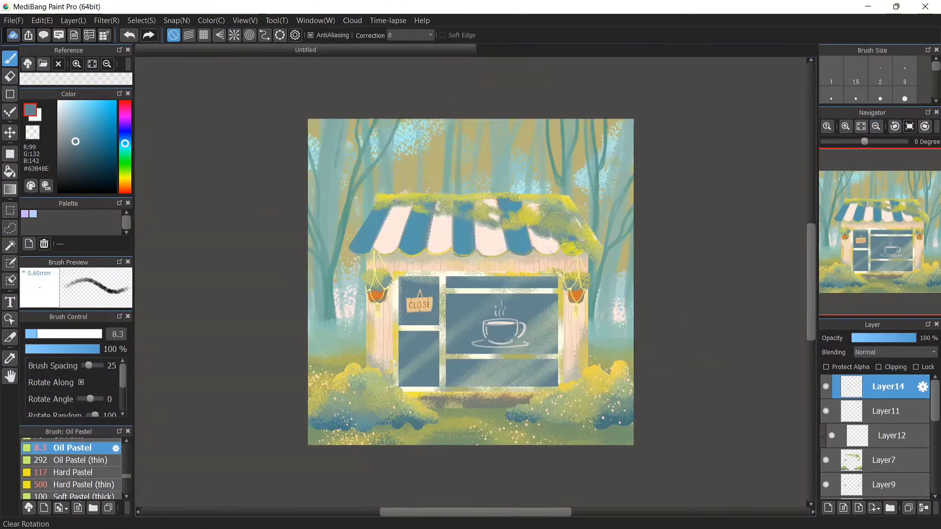
{"action": "left_click", "coordinate": [827, 508]}
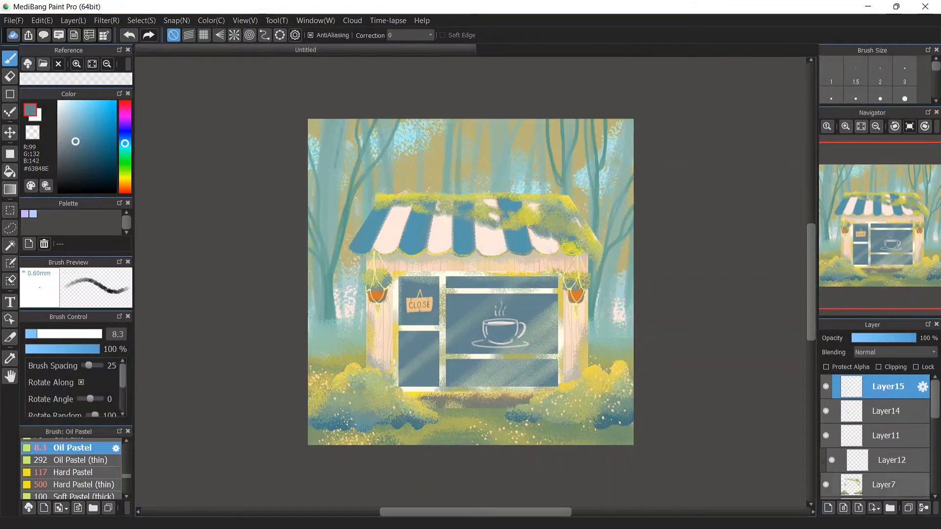
{"action": "scroll", "coordinate": [874, 436], "scroll_direction": "down", "scroll_amount": 3}
{"action": "scroll", "coordinate": [875, 436], "scroll_direction": "up", "scroll_amount": 3}
Switch to the Gradient tool and save the artwork as green.mdp
{"action": "left_click", "coordinate": [10, 189]}
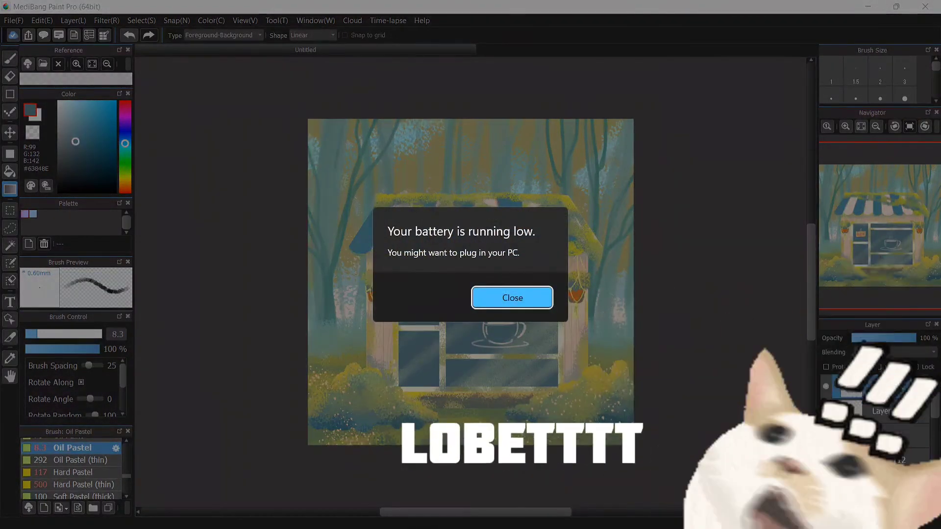
{"action": "left_click", "coordinate": [512, 298]}
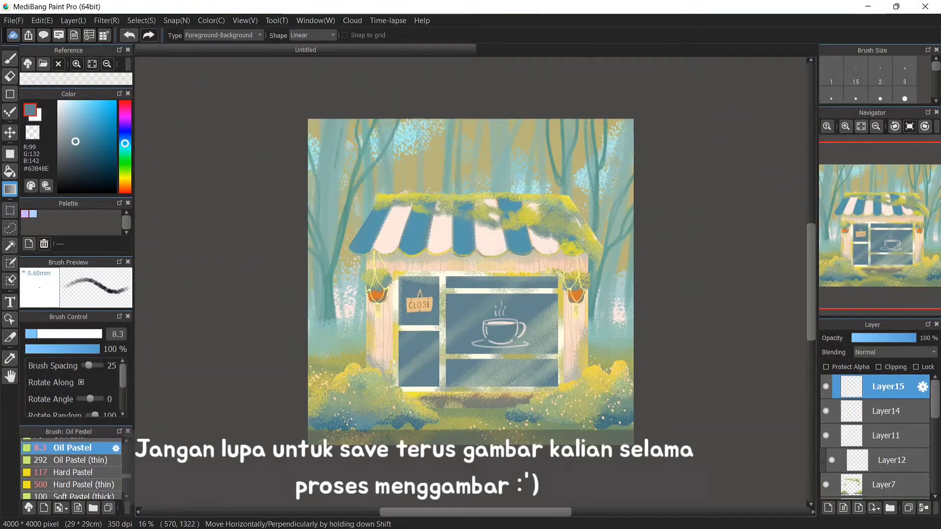
{"action": "left_click", "coordinate": [13, 20]}
{"action": "left_click", "coordinate": [166, 103]}
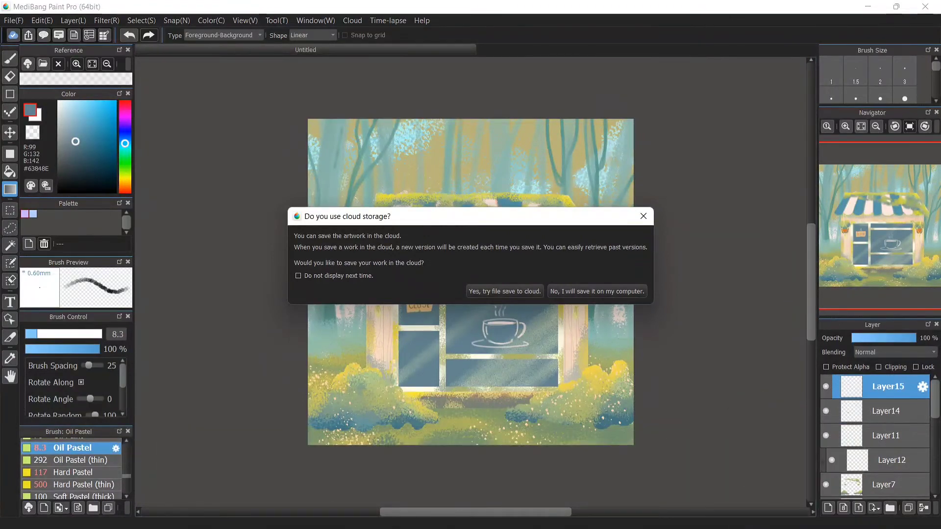
{"action": "key", "text": "Escape"}
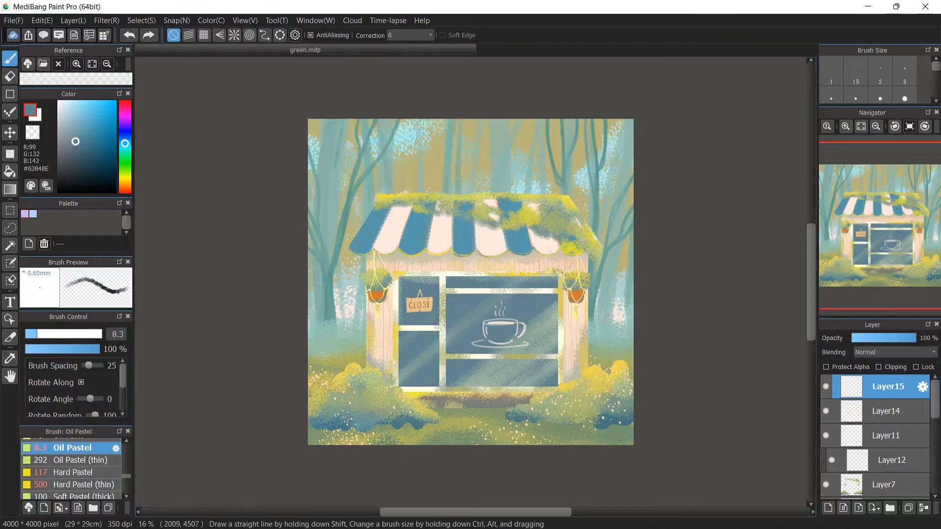
Set the gradient to Foreground-Transparent, pick orange and drag a diagonal gradient in from the upper-left corner
{"action": "left_click", "coordinate": [223, 36]}
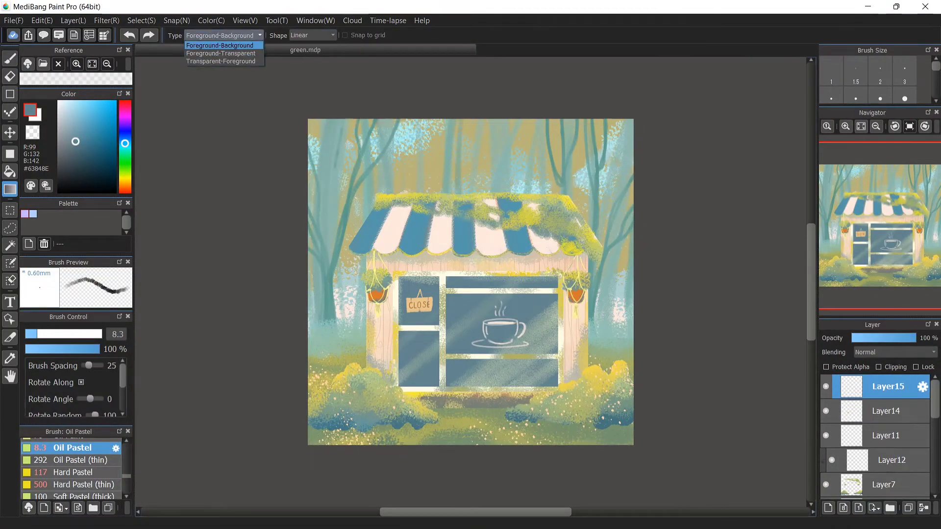
{"action": "left_click", "coordinate": [220, 53]}
{"action": "left_click_drag", "start_coordinate": [406, 87], "coordinate": [358, 147]}
{"action": "key", "text": "ctrl+z"}
{"action": "left_click", "coordinate": [490, 206], "text": "alt"}
{"action": "left_click_drag", "start_coordinate": [124, 179], "coordinate": [125, 187]}
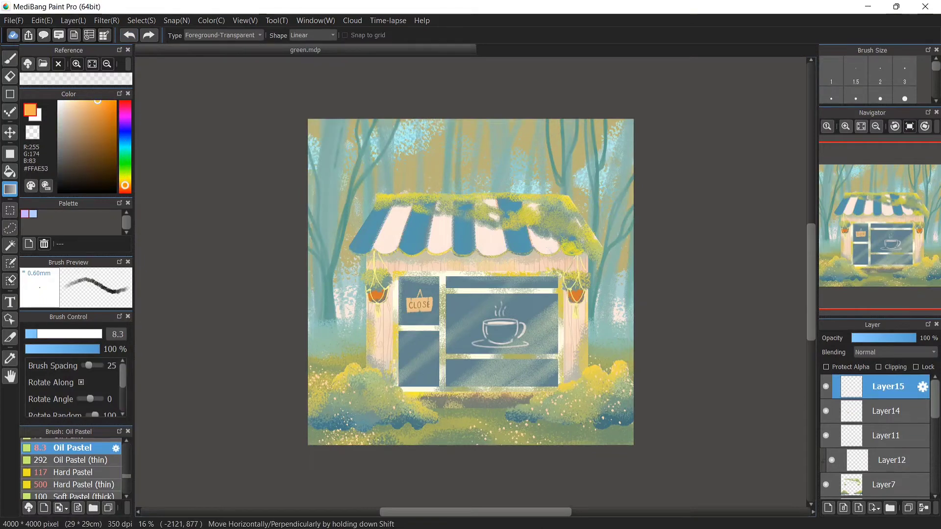
{"action": "left_click_drag", "start_coordinate": [362, 75], "coordinate": [450, 291]}
Set the gradient layer's blending mode to Add after comparing it with Screen
{"action": "left_click", "coordinate": [895, 352]}
{"action": "left_click", "coordinate": [861, 378]}
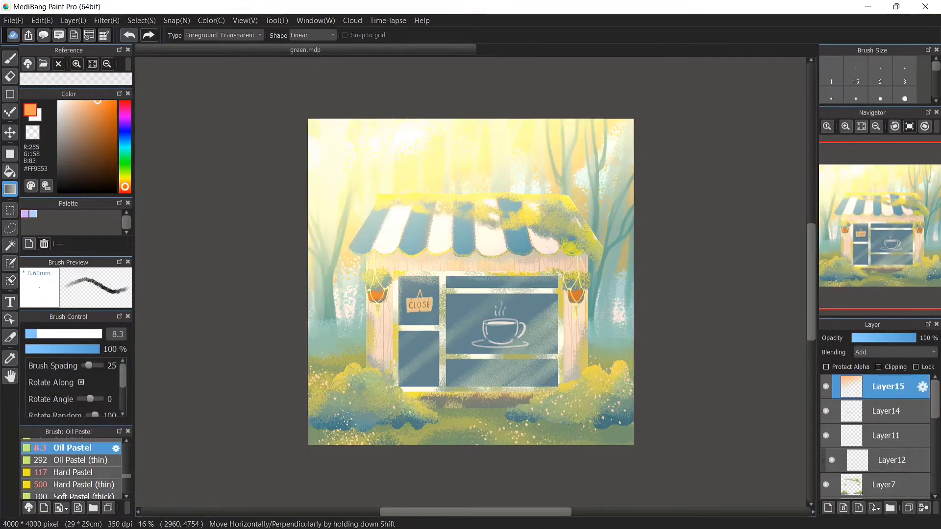
{"action": "left_click", "coordinate": [895, 352]}
{"action": "left_click", "coordinate": [865, 402]}
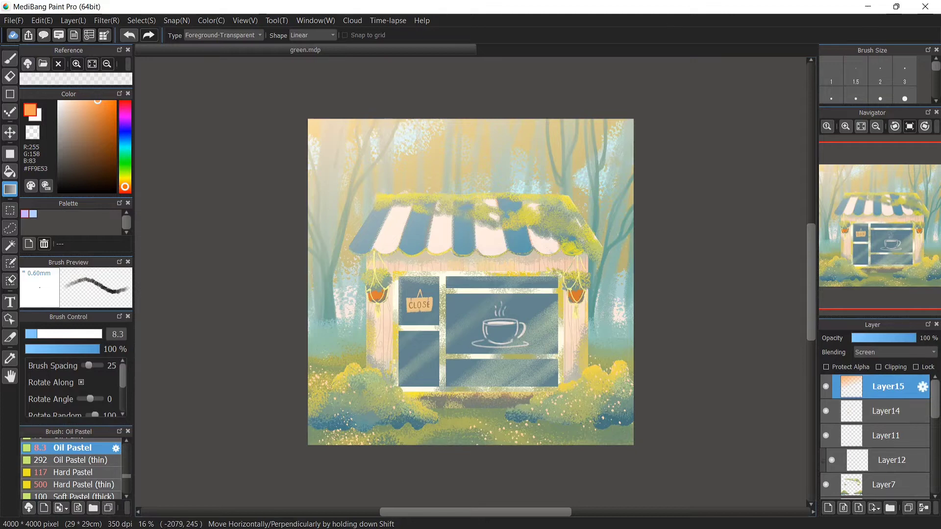
{"action": "left_click", "coordinate": [895, 352]}
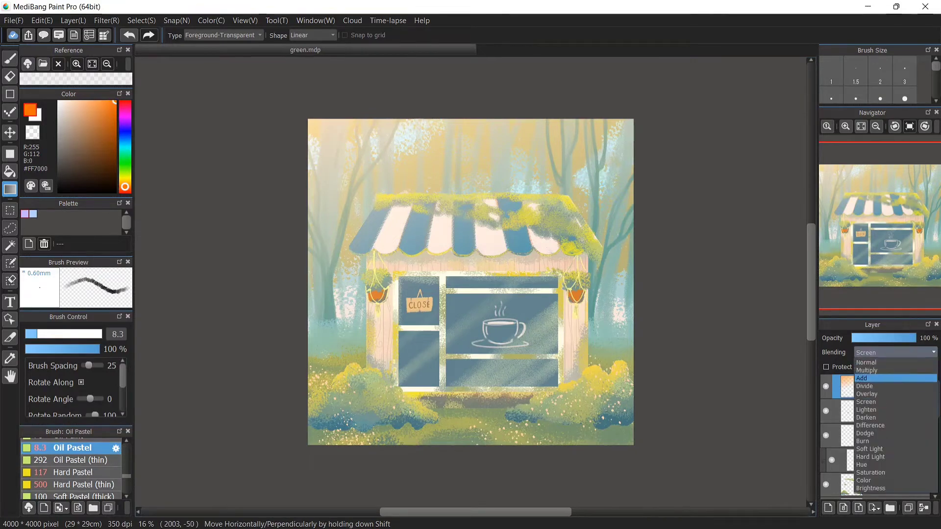
{"action": "left_click", "coordinate": [869, 383]}
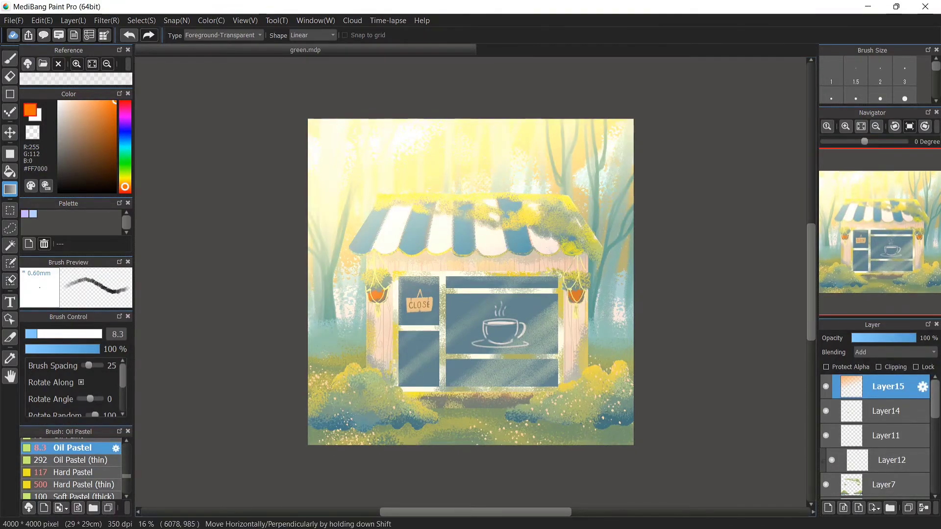
Undo the diagonal gradient and try a vertical gradient with Divide blending
{"action": "scroll", "coordinate": [294, 196], "scroll_direction": "down", "scroll_amount": 2}
{"action": "left_click", "coordinate": [129, 35]}
{"action": "left_click", "coordinate": [129, 35]}
{"action": "left_click", "coordinate": [129, 35]}
{"action": "left_click", "coordinate": [129, 35]}
{"action": "left_click", "coordinate": [895, 353]}
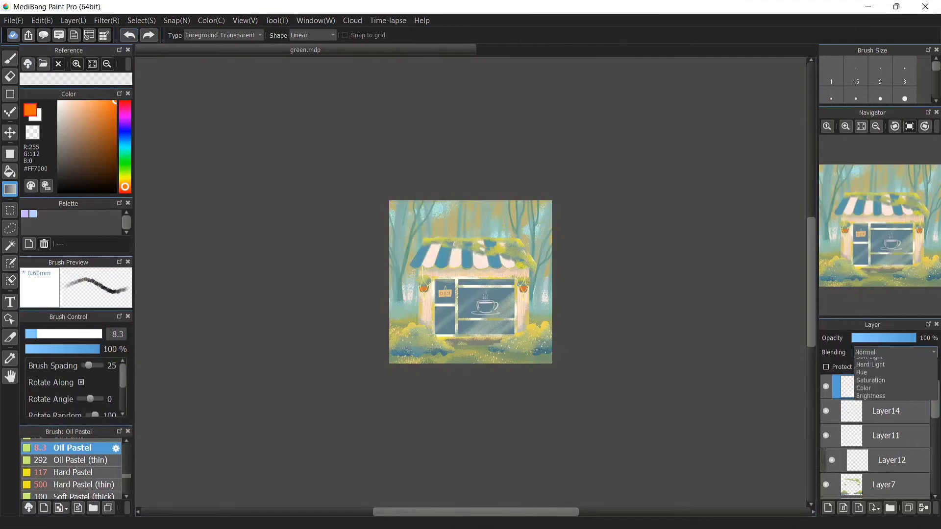
{"action": "left_click", "coordinate": [870, 455]}
{"action": "left_click", "coordinate": [876, 126]}
{"action": "left_click_drag", "start_coordinate": [466, 93], "coordinate": [471, 300]}
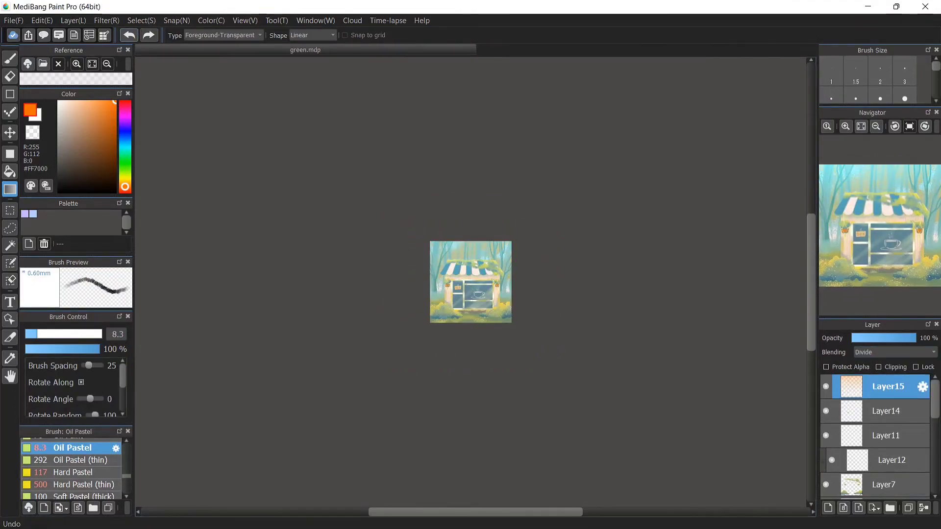
{"action": "left_click", "coordinate": [129, 35]}
Set the layer back to Add and drag a vertical orange gradient down from above the canvas's top edge
{"action": "left_click", "coordinate": [895, 352]}
{"action": "left_click", "coordinate": [869, 377]}
{"action": "left_click_drag", "start_coordinate": [464, 154], "coordinate": [475, 275]}
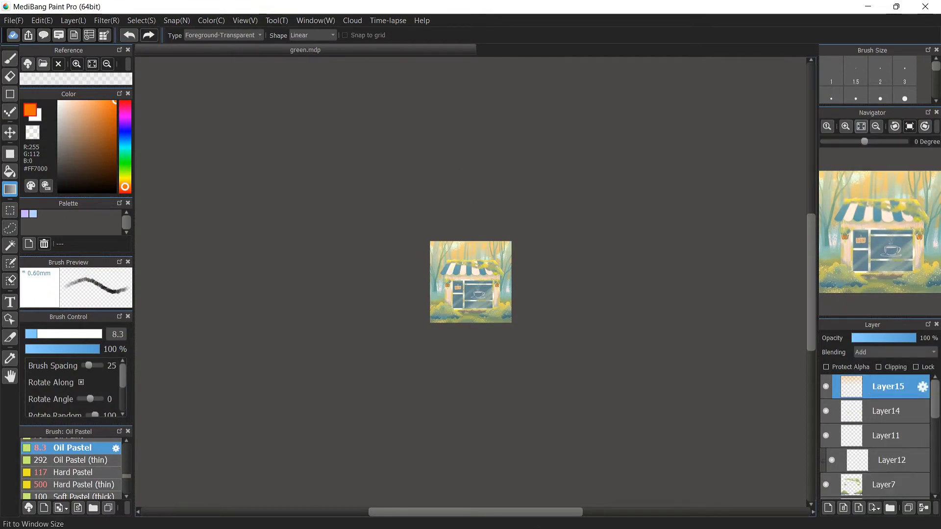
{"action": "left_click", "coordinate": [861, 127]}
{"action": "left_click", "coordinate": [876, 126]}
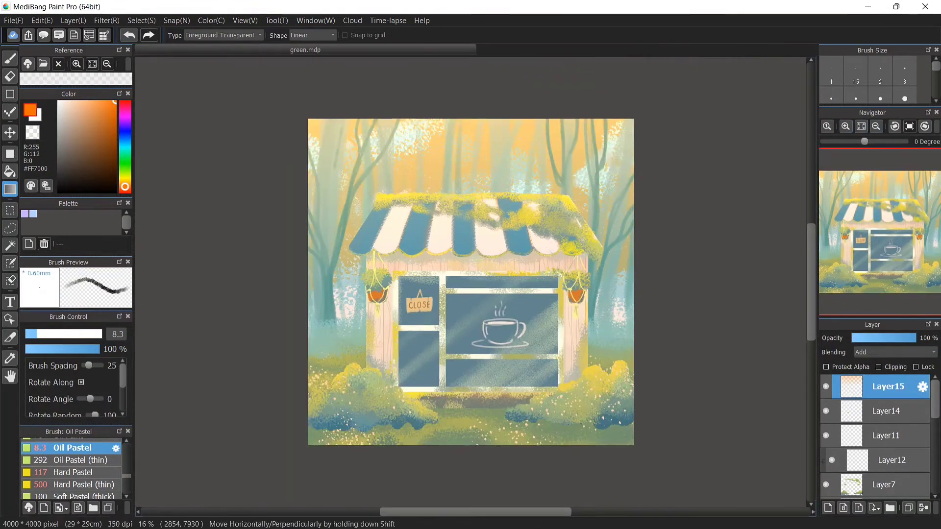
Try adding a second diagonal orange gradient from the upper-left corner
{"action": "left_click", "coordinate": [826, 387]}
{"action": "left_click", "coordinate": [826, 386]}
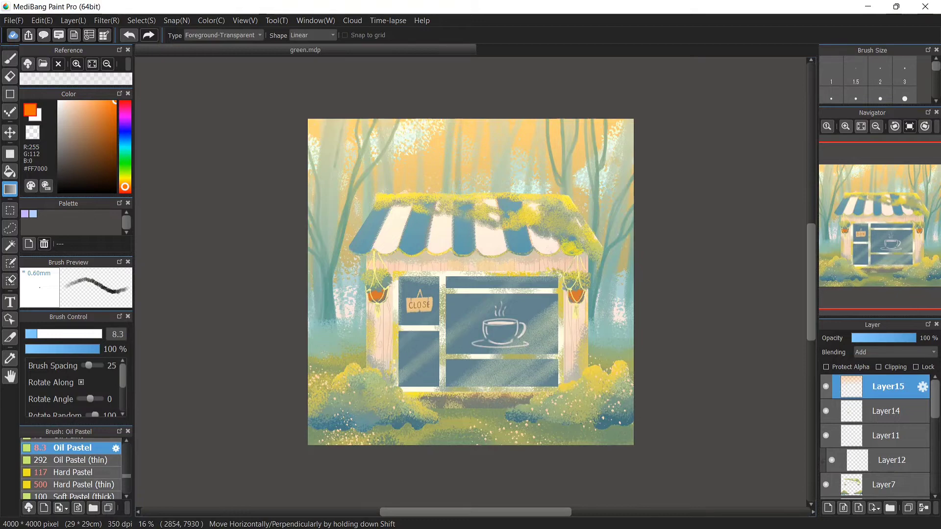
{"action": "left_click_drag", "start_coordinate": [300, 93], "coordinate": [592, 278]}
{"action": "left_click", "coordinate": [129, 35]}
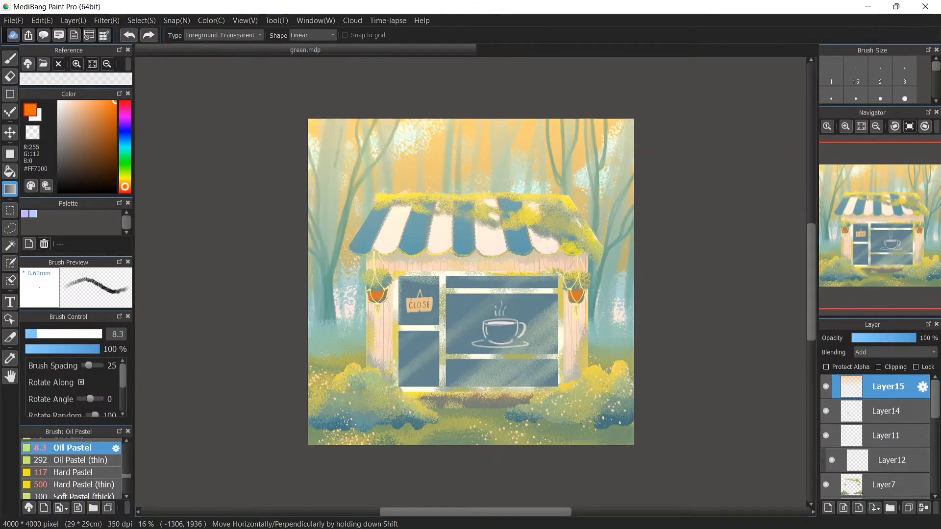
Select the Airbrush and set its size to 1000
{"action": "left_click_drag", "start_coordinate": [126, 475], "coordinate": [127, 453]}
{"action": "double_click", "coordinate": [68, 476]}
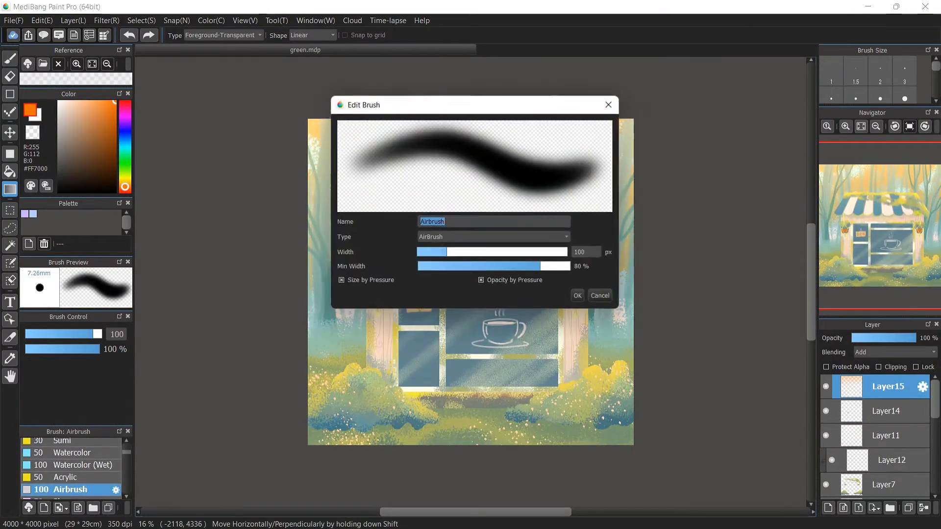
{"action": "left_click", "coordinate": [599, 294]}
{"action": "left_click", "coordinate": [101, 334]}
Add a new layer above and set its blending mode to Add
{"action": "left_click", "coordinate": [828, 508]}
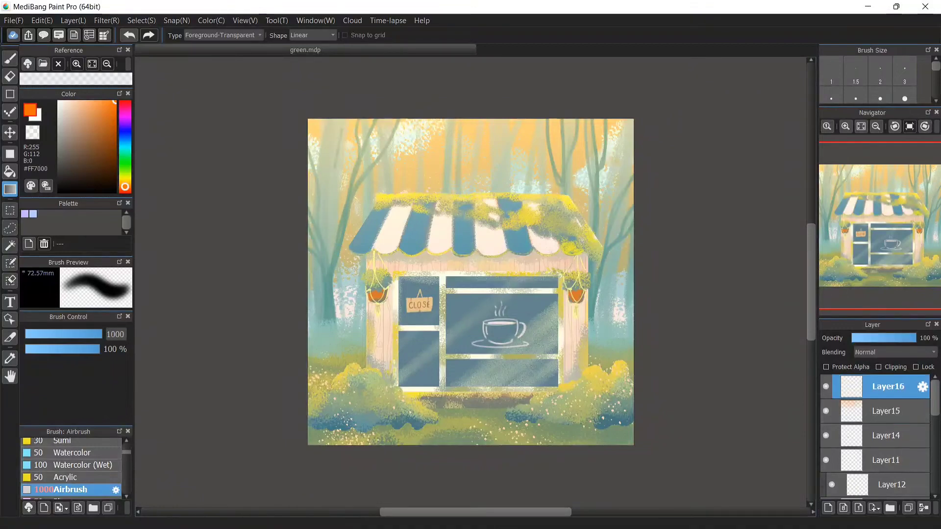
{"action": "left_click", "coordinate": [894, 353]}
{"action": "left_click", "coordinate": [877, 377]}
Try spraying an orange glow over the upper-left with the airbrush at size 816
{"action": "left_click", "coordinate": [80, 334]}
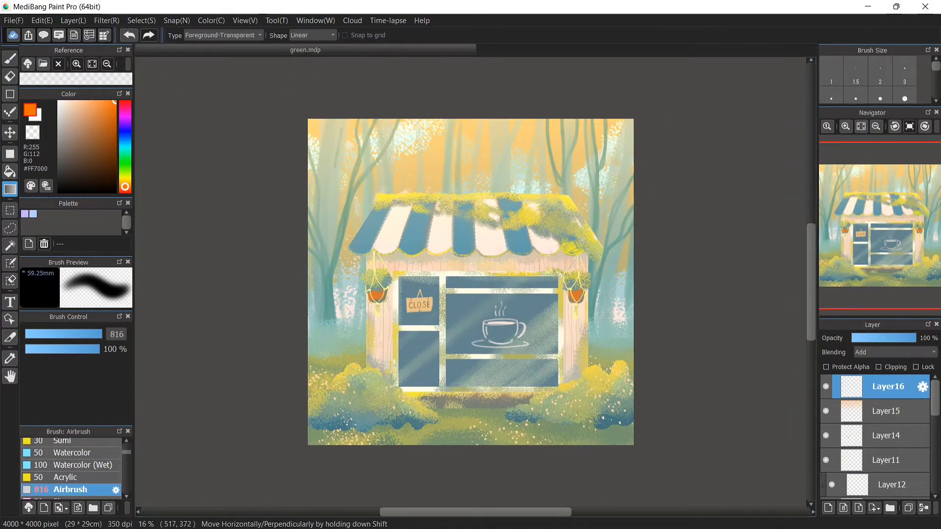
{"action": "left_click", "coordinate": [9, 59]}
{"action": "left_click_drag", "start_coordinate": [314, 125], "coordinate": [438, 316]}
{"action": "left_click", "coordinate": [130, 35]}
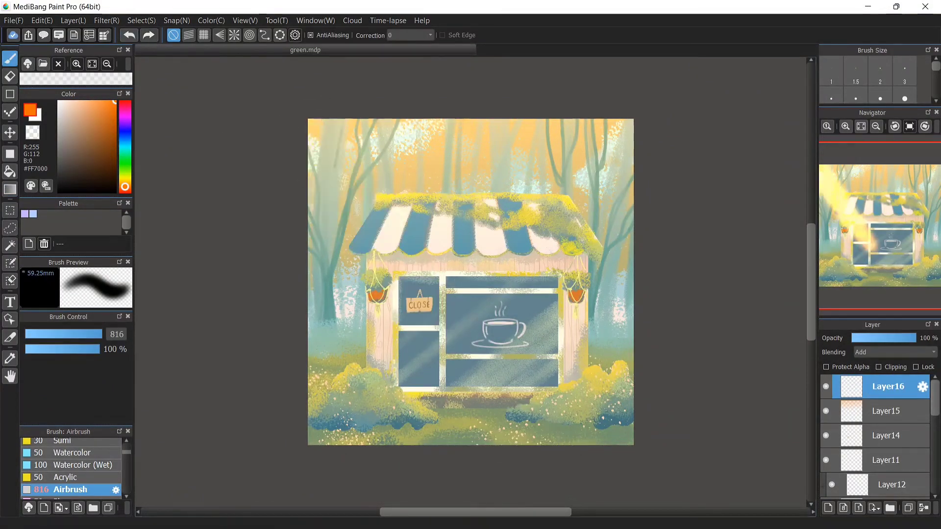
Set the airbrush to 11% opacity and size 1000 and spray soft orange glow across the upper-left and top
{"action": "left_click", "coordinate": [33, 349]}
{"action": "left_click_drag", "start_coordinate": [289, 117], "coordinate": [427, 290]}
{"action": "left_click", "coordinate": [129, 35]}
{"action": "left_click", "coordinate": [101, 334]}
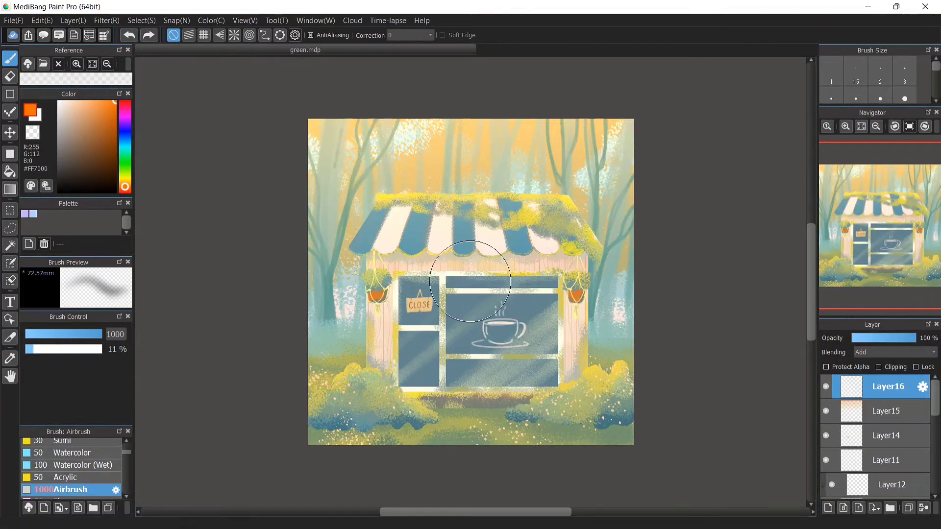
{"action": "mouse_move", "coordinate": [291, 127]}
{"action": "left_mouse_down"}
{"action": "mouse_move", "coordinate": [334, 198]}
{"action": "mouse_move", "coordinate": [441, 327]}
{"action": "left_mouse_up"}
{"action": "left_click_drag", "start_coordinate": [262, 121], "coordinate": [316, 196]}
{"action": "left_click_drag", "start_coordinate": [373, 120], "coordinate": [578, 286]}
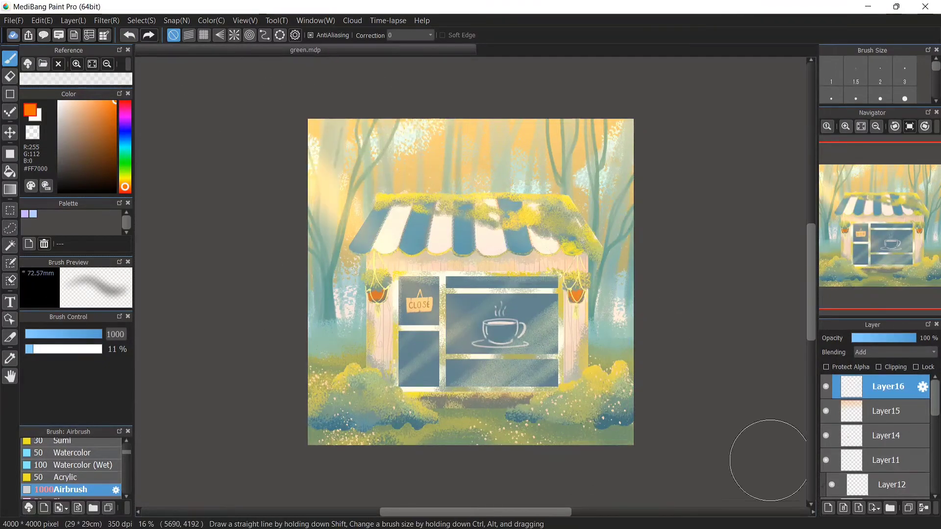
Spray more orange glow near the left hanging plant, the window top and the lower-right bushes
{"action": "left_click_drag", "start_coordinate": [265, 321], "coordinate": [340, 389]}
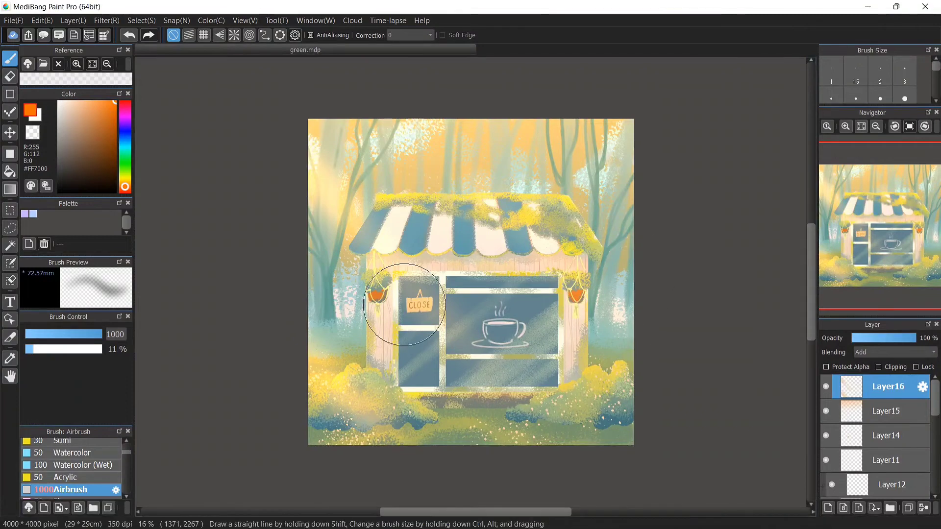
{"action": "left_click_drag", "start_coordinate": [470, 279], "coordinate": [488, 281], "text": "ctrl+alt"}
{"action": "mouse_move", "coordinate": [569, 353]}
{"action": "left_mouse_down"}
{"action": "mouse_move", "coordinate": [588, 365]}
{"action": "mouse_move", "coordinate": [613, 314]}
{"action": "left_mouse_up"}
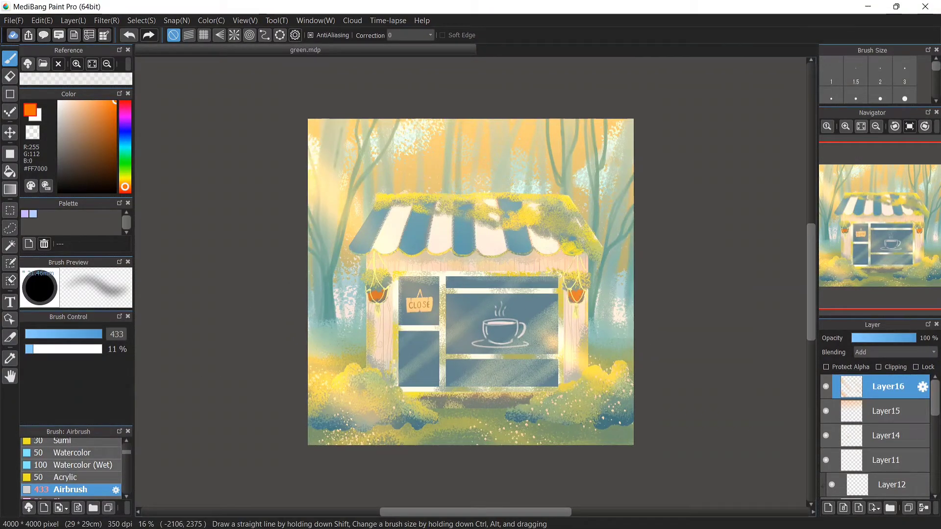
Add a new layer and paint a large dark blue-grey tree trunk diagonally down the left side with Oil Pastel at size 402
{"action": "key", "text": "ctrl+shift+n"}
{"action": "left_click", "coordinate": [417, 345], "text": "alt"}
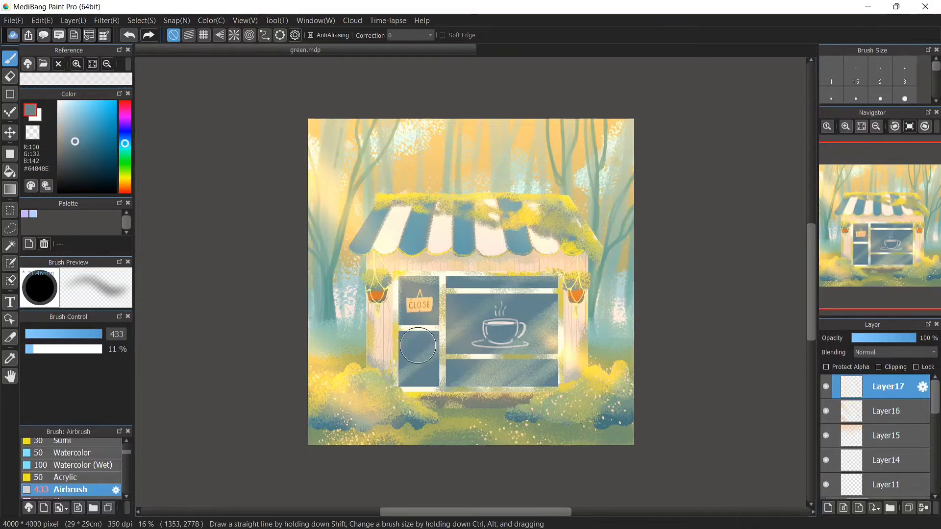
{"action": "left_click_drag", "start_coordinate": [125, 142], "coordinate": [125, 138]}
{"action": "scroll", "coordinate": [71, 471], "scroll_direction": "down", "scroll_amount": 7}
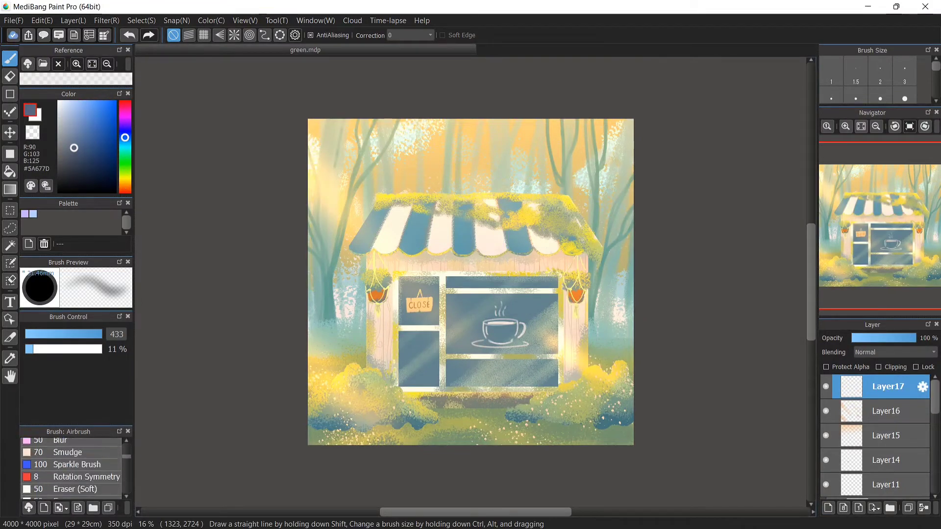
{"action": "scroll", "coordinate": [71, 470], "scroll_direction": "down", "scroll_amount": 5}
{"action": "left_click", "coordinate": [72, 482]}
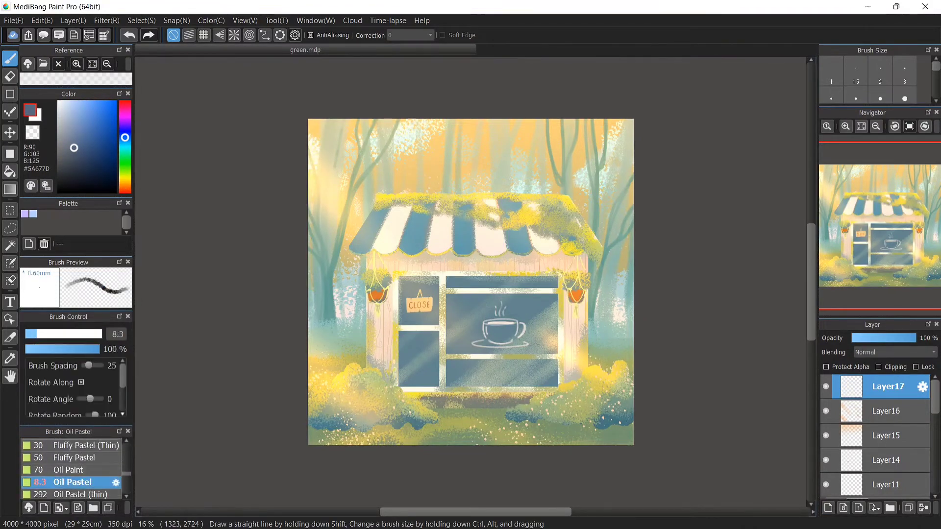
{"action": "left_click_drag", "start_coordinate": [96, 334], "coordinate": [265, 331]}
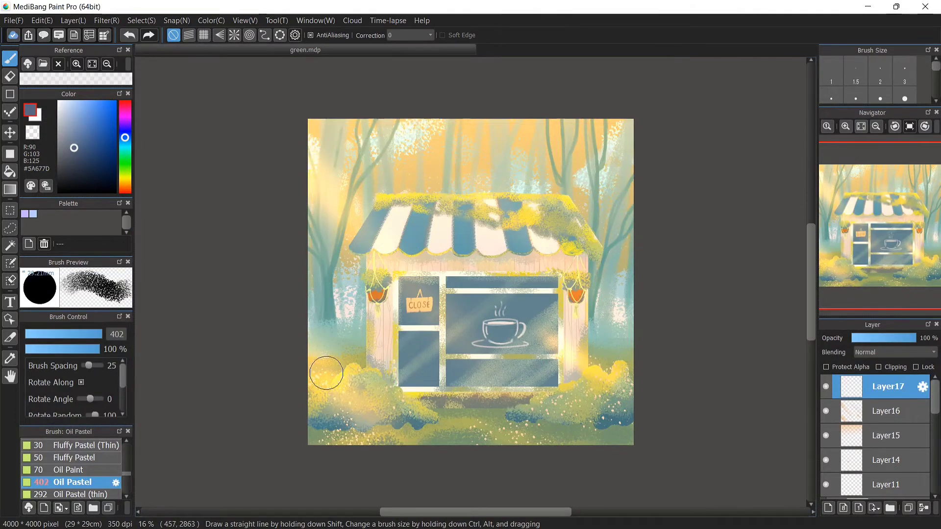
{"action": "mouse_move", "coordinate": [453, 125]}
{"action": "left_mouse_down"}
{"action": "mouse_move", "coordinate": [400, 193]}
{"action": "mouse_move", "coordinate": [316, 352]}
{"action": "mouse_move", "coordinate": [413, 173]}
{"action": "mouse_move", "coordinate": [444, 140]}
{"action": "mouse_move", "coordinate": [304, 398]}
{"action": "left_mouse_up"}
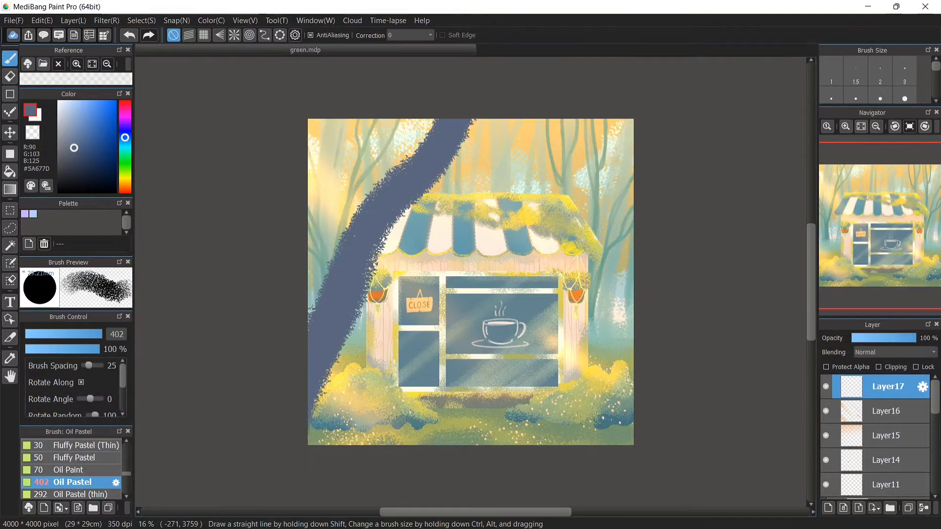
Paint thin branches off the upper trunk with the Oil Pastel at about size 43
{"action": "left_click", "coordinate": [79, 334]}
{"action": "left_click_drag", "start_coordinate": [342, 240], "coordinate": [376, 119]}
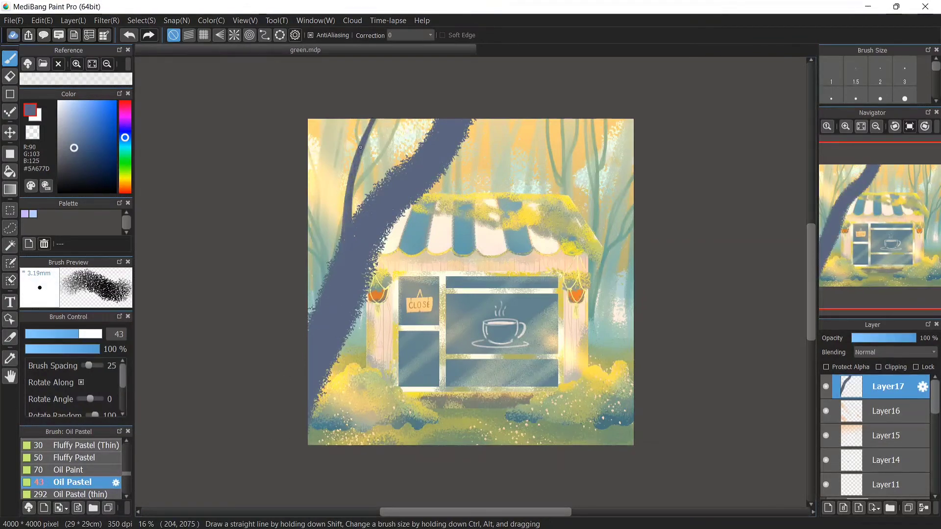
{"action": "left_click", "coordinate": [100, 334]}
{"action": "mouse_move", "coordinate": [352, 164]}
{"action": "left_mouse_down"}
{"action": "mouse_move", "coordinate": [348, 209]}
{"action": "mouse_move", "coordinate": [364, 130]}
{"action": "mouse_move", "coordinate": [350, 176]}
{"action": "mouse_move", "coordinate": [392, 105]}
{"action": "left_mouse_up"}
{"action": "left_click", "coordinate": [84, 334]}
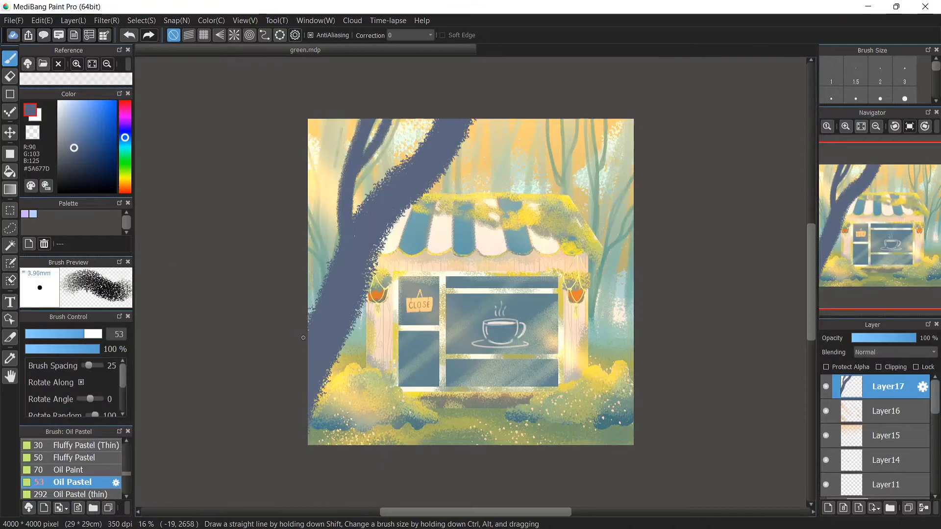
Paint more thin branches off the tree, including one along the left edge and a long branch reaching across the top
{"action": "mouse_move", "coordinate": [304, 336]}
{"action": "left_mouse_down"}
{"action": "mouse_move", "coordinate": [309, 262]}
{"action": "mouse_move", "coordinate": [318, 289]}
{"action": "mouse_move", "coordinate": [303, 226]}
{"action": "mouse_move", "coordinate": [307, 182]}
{"action": "mouse_move", "coordinate": [315, 254]}
{"action": "mouse_move", "coordinate": [330, 176]}
{"action": "left_mouse_up"}
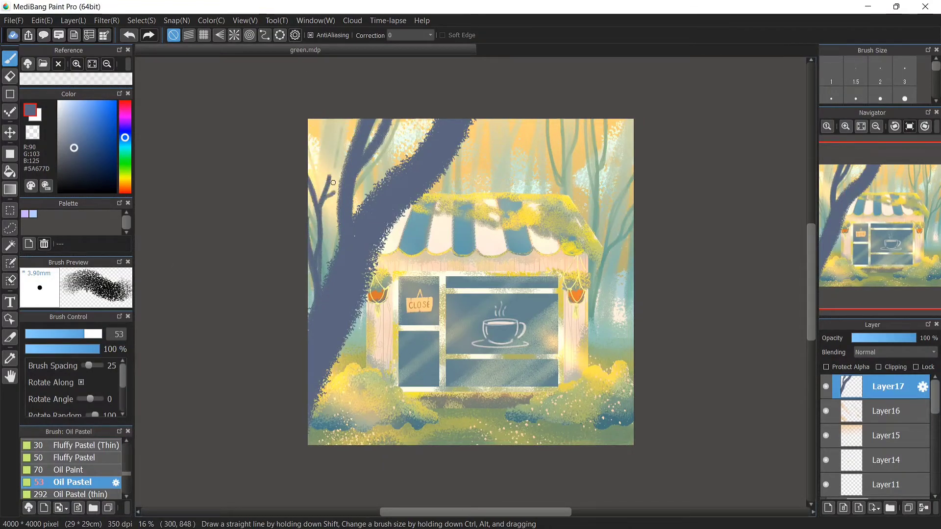
{"action": "left_click_drag", "start_coordinate": [397, 282], "coordinate": [450, 236]}
{"action": "key", "text": "ctrl+z"}
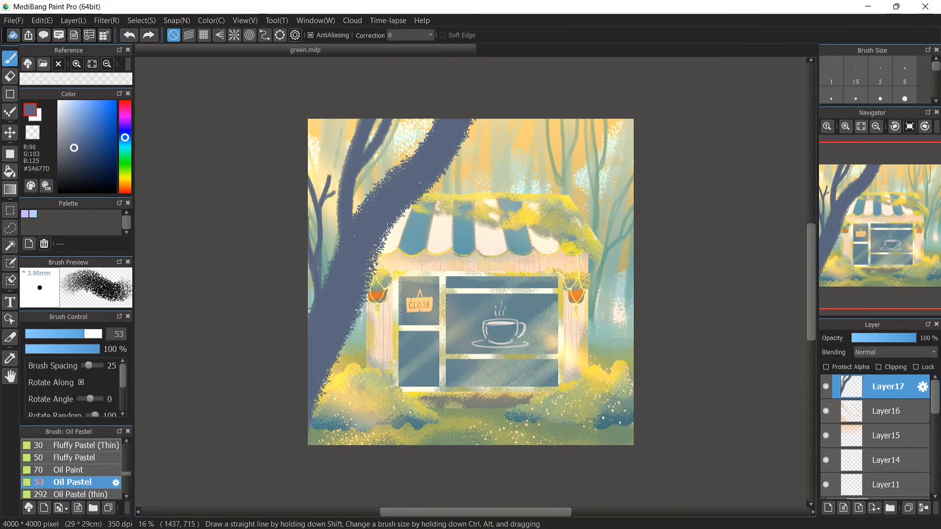
{"action": "mouse_move", "coordinate": [419, 192]}
{"action": "left_mouse_down"}
{"action": "mouse_move", "coordinate": [483, 182]}
{"action": "mouse_move", "coordinate": [565, 146]}
{"action": "mouse_move", "coordinate": [436, 188]}
{"action": "mouse_move", "coordinate": [572, 131]}
{"action": "mouse_move", "coordinate": [543, 160]}
{"action": "mouse_move", "coordinate": [496, 180]}
{"action": "mouse_move", "coordinate": [561, 174]}
{"action": "mouse_move", "coordinate": [520, 181]}
{"action": "mouse_move", "coordinate": [546, 120]}
{"action": "left_mouse_up"}
{"action": "left_click_drag", "start_coordinate": [534, 159], "coordinate": [589, 117]}
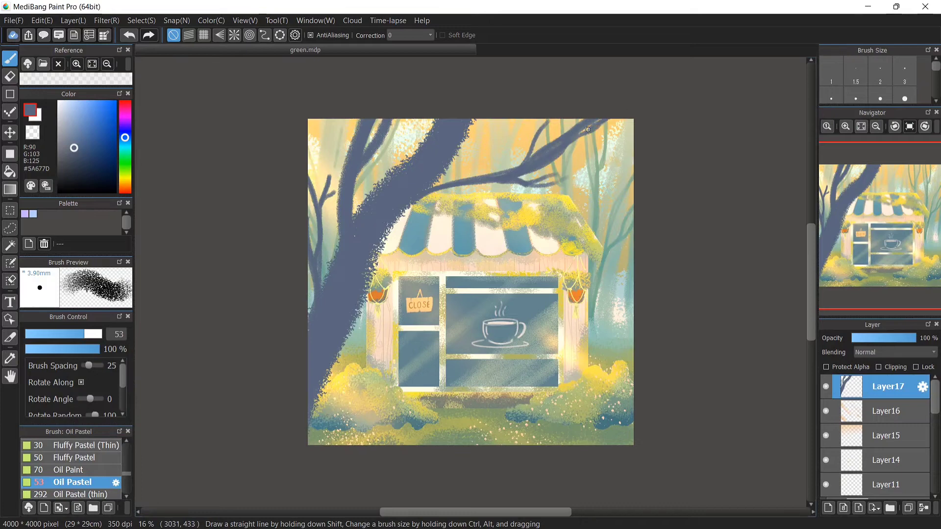
{"action": "left_click_drag", "start_coordinate": [376, 250], "coordinate": [311, 435]}
{"action": "left_click_drag", "start_coordinate": [367, 269], "coordinate": [316, 414]}
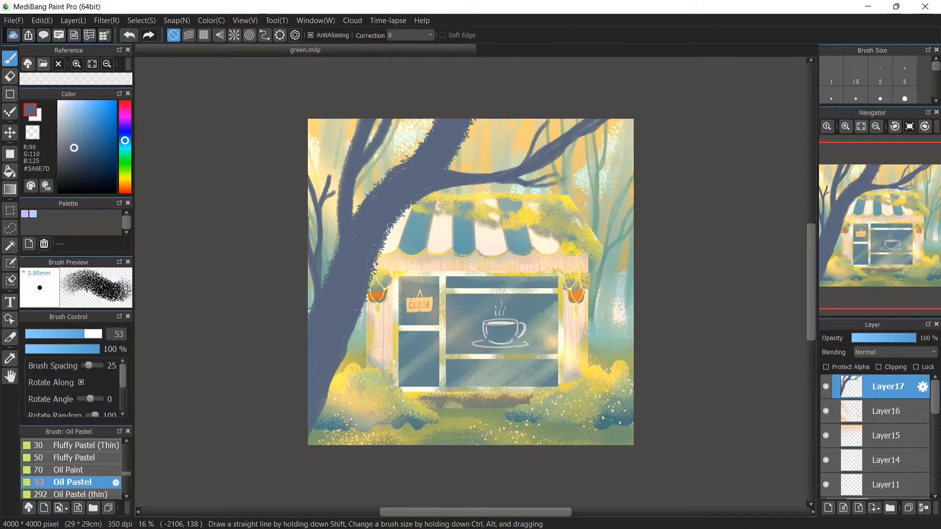
Lock the layer's transparency and shade the upper trunk and branches with lighter blue-grey at size 380, then unlock it
{"action": "left_click", "coordinate": [101, 334]}
{"action": "left_click", "coordinate": [826, 367]}
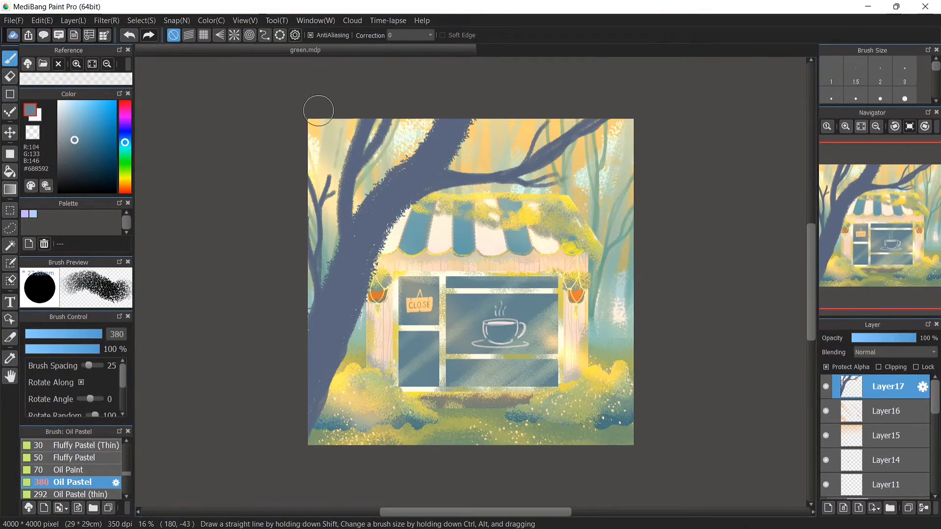
{"action": "mouse_move", "coordinate": [324, 118]}
{"action": "left_mouse_down"}
{"action": "mouse_move", "coordinate": [298, 247]}
{"action": "mouse_move", "coordinate": [347, 151]}
{"action": "mouse_move", "coordinate": [445, 97]}
{"action": "mouse_move", "coordinate": [511, 189]}
{"action": "left_mouse_up"}
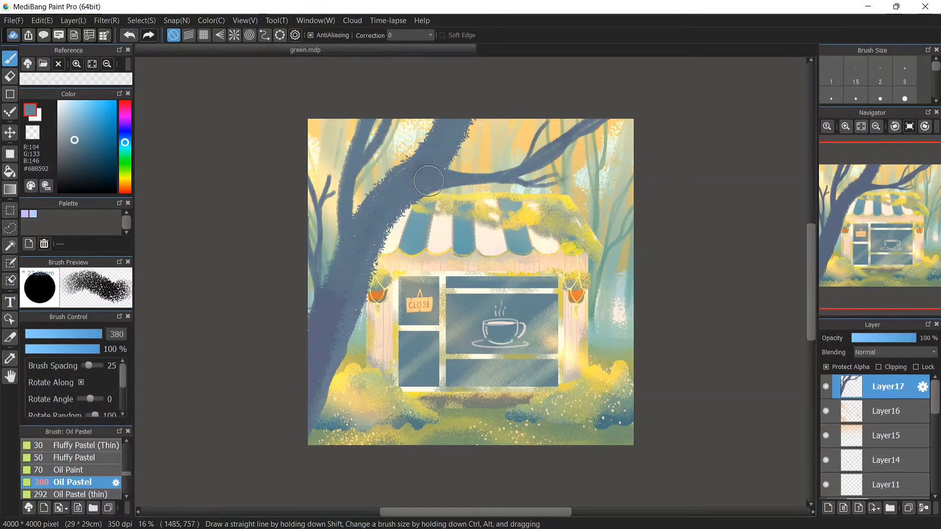
{"action": "left_click", "coordinate": [73, 20]}
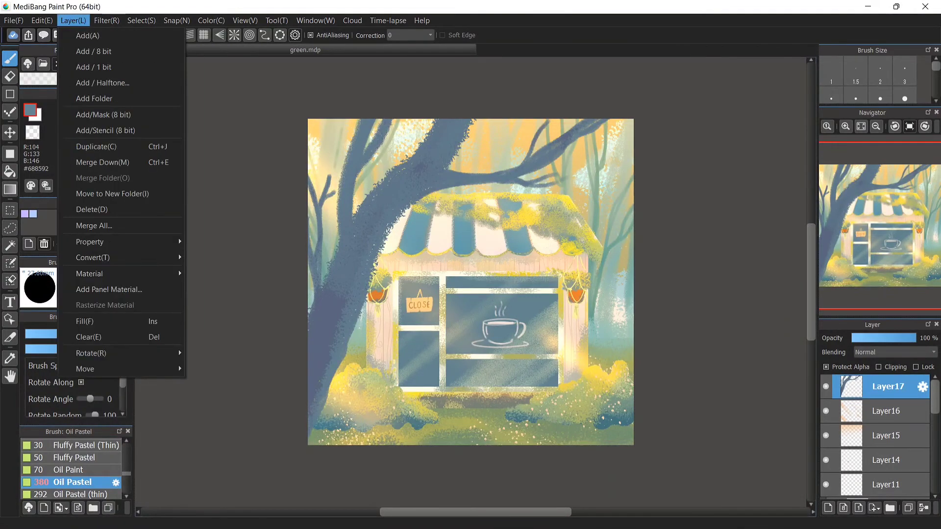
{"action": "left_click", "coordinate": [73, 20]}
{"action": "left_click", "coordinate": [826, 367]}
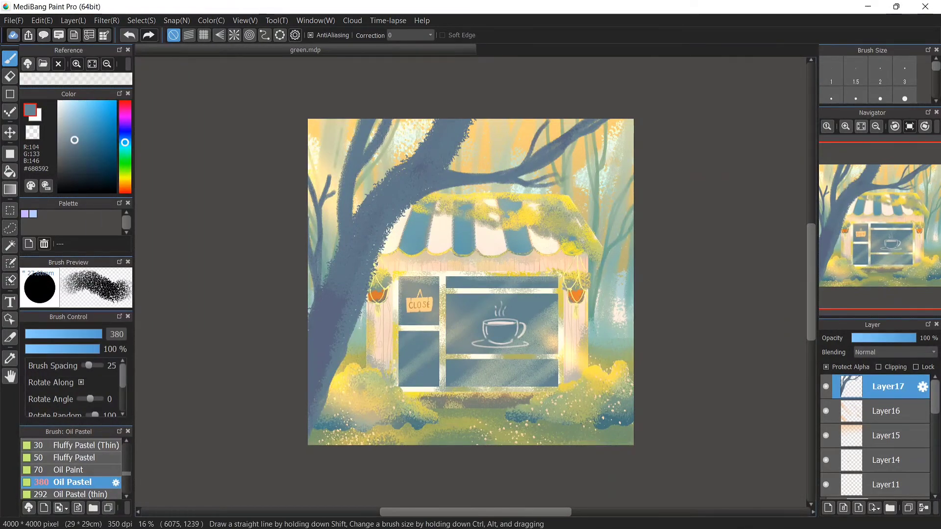
Set the Oil Pastel size to 37 and paint thin vines hanging down from the branches
{"action": "left_click", "coordinate": [90, 334]}
{"action": "left_click", "coordinate": [74, 334]}
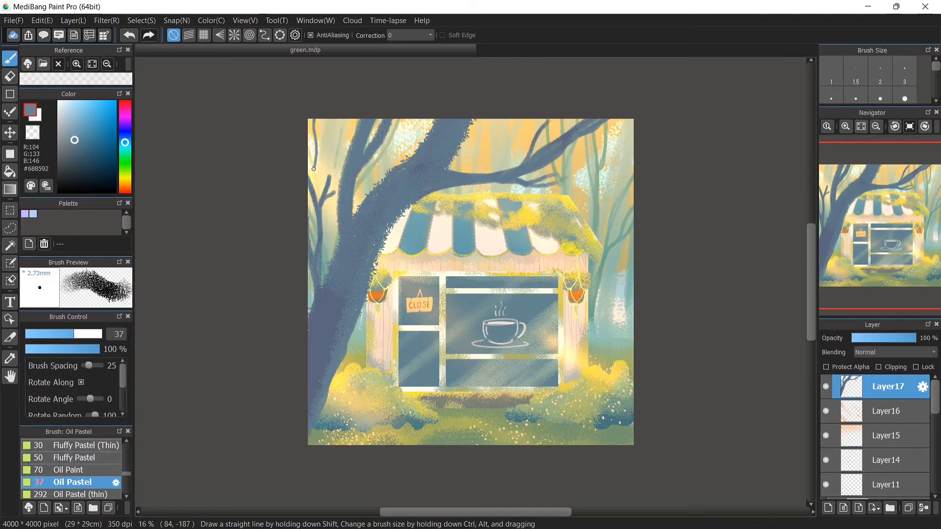
{"action": "left_click_drag", "start_coordinate": [309, 306], "coordinate": [316, 119]}
{"action": "left_click_drag", "start_coordinate": [469, 225], "coordinate": [471, 179]}
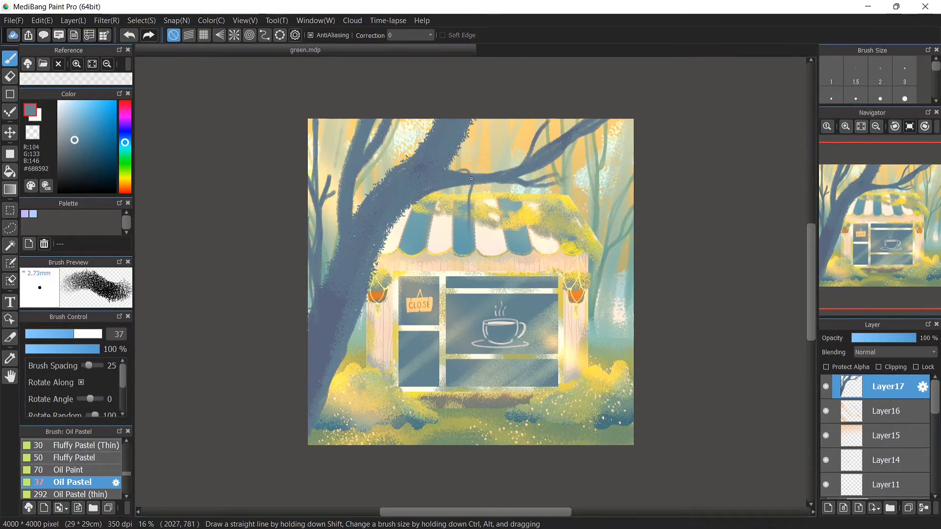
{"action": "left_click_drag", "start_coordinate": [409, 115], "coordinate": [403, 232]}
{"action": "left_click_drag", "start_coordinate": [406, 162], "coordinate": [396, 285]}
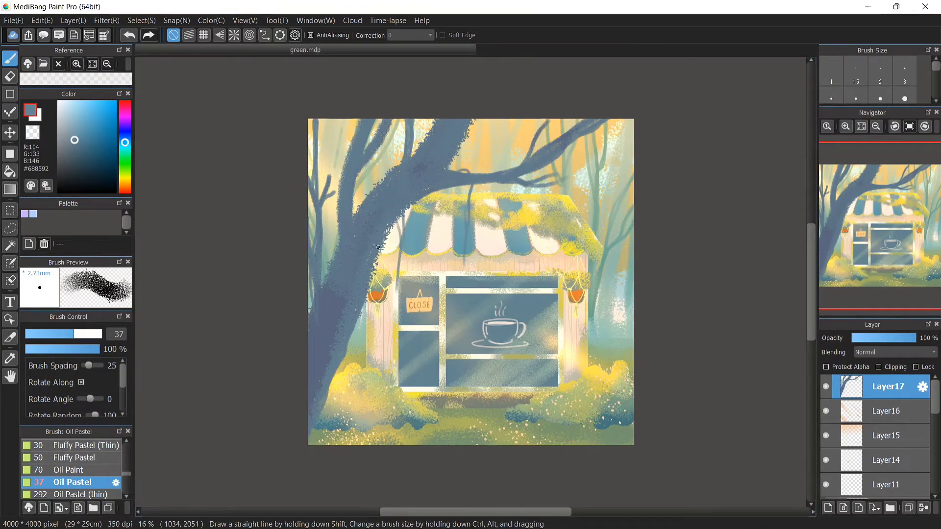
{"action": "mouse_move", "coordinate": [377, 253]}
{"action": "left_mouse_down"}
{"action": "mouse_move", "coordinate": [379, 319]}
{"action": "mouse_move", "coordinate": [359, 382]}
{"action": "left_mouse_up"}
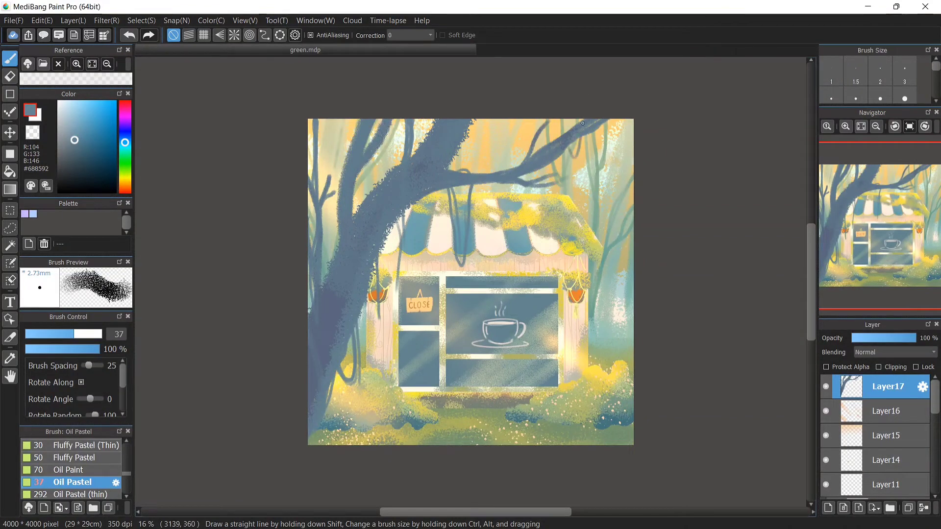
{"action": "mouse_move", "coordinate": [599, 125]}
{"action": "left_mouse_down"}
{"action": "mouse_move", "coordinate": [589, 168]}
{"action": "mouse_move", "coordinate": [594, 144]}
{"action": "mouse_move", "coordinate": [617, 192]}
{"action": "mouse_move", "coordinate": [589, 151]}
{"action": "mouse_move", "coordinate": [572, 160]}
{"action": "mouse_move", "coordinate": [612, 187]}
{"action": "mouse_move", "coordinate": [618, 231]}
{"action": "left_mouse_up"}
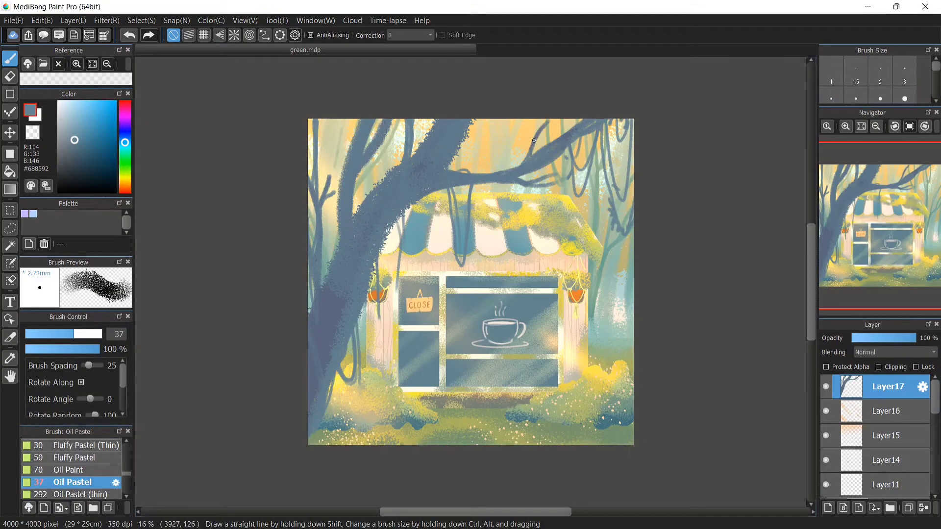
{"action": "left_click_drag", "start_coordinate": [449, 171], "coordinate": [514, 123]}
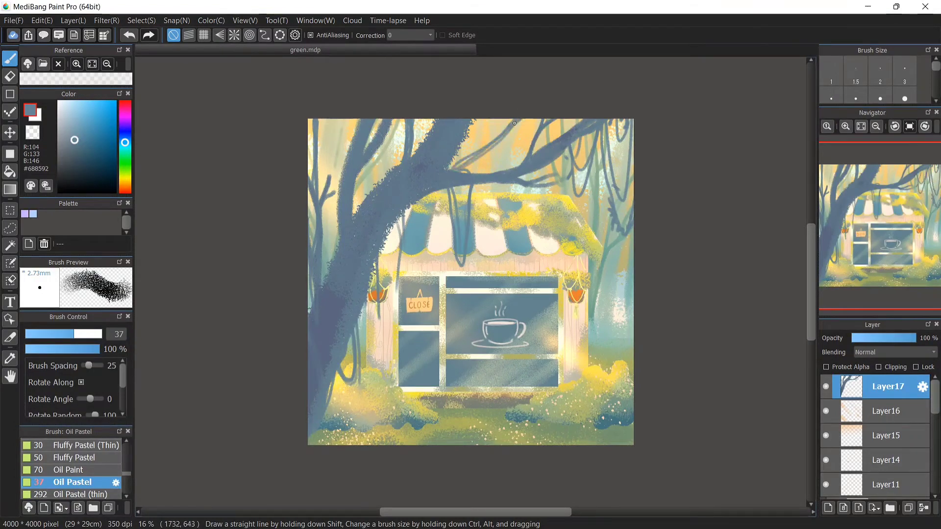
Apply a Gaussian Blur to the tree layer
{"action": "left_click", "coordinate": [73, 20]}
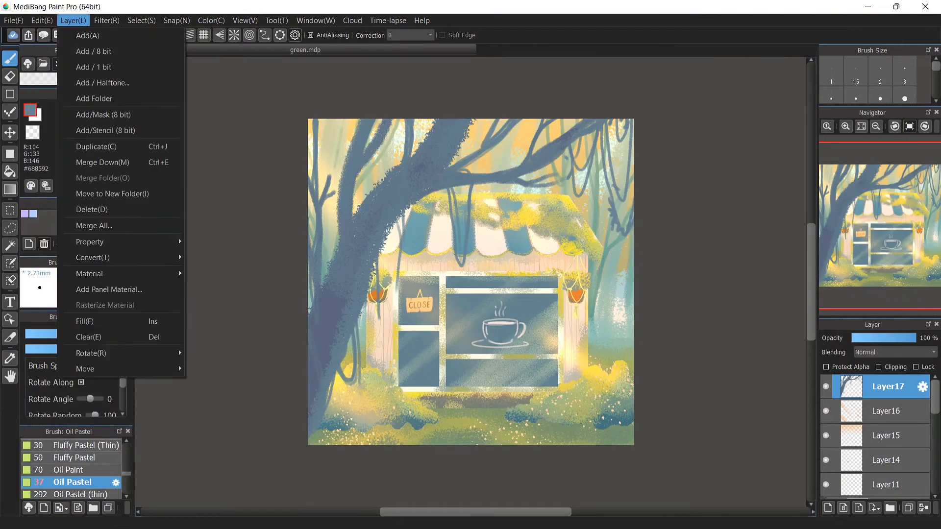
{"action": "mouse_move", "coordinate": [106, 20]}
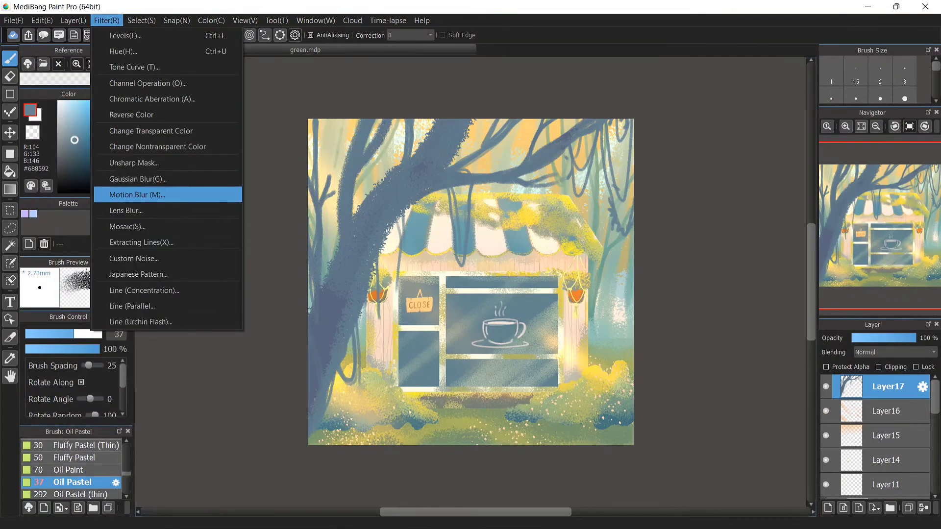
{"action": "left_click", "coordinate": [122, 193]}
{"action": "left_click_drag", "start_coordinate": [424, 275], "coordinate": [445, 275]}
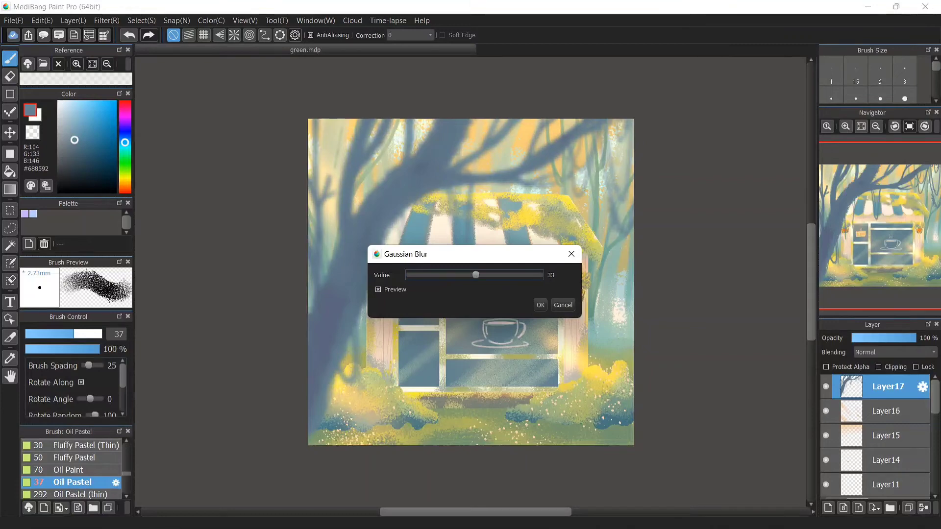
{"action": "left_click_drag", "start_coordinate": [475, 275], "coordinate": [455, 275]}
{"action": "left_click", "coordinate": [540, 304]}
Add a new layer and paint dark blue-grey fern leaves rising from the lower-left corner
{"action": "key", "text": "ctrl+shift+n"}
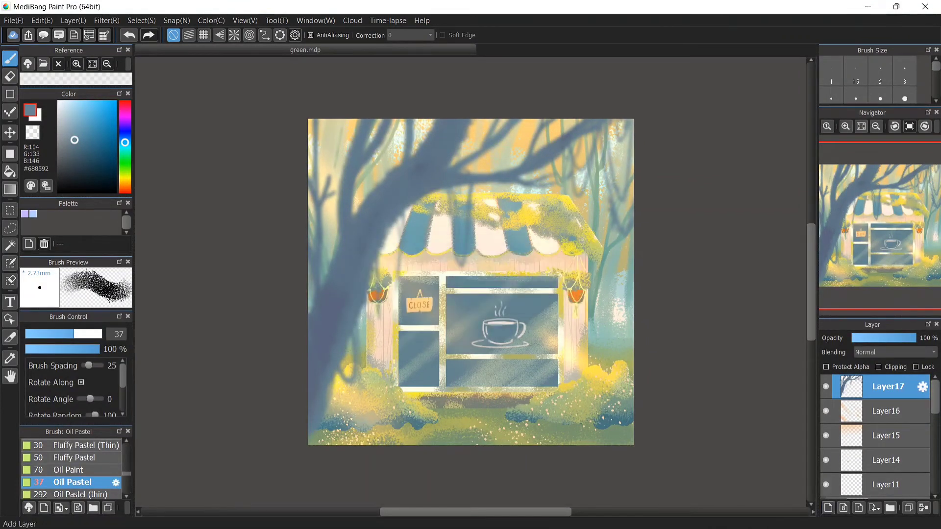
{"action": "left_click", "coordinate": [330, 314], "text": "alt"}
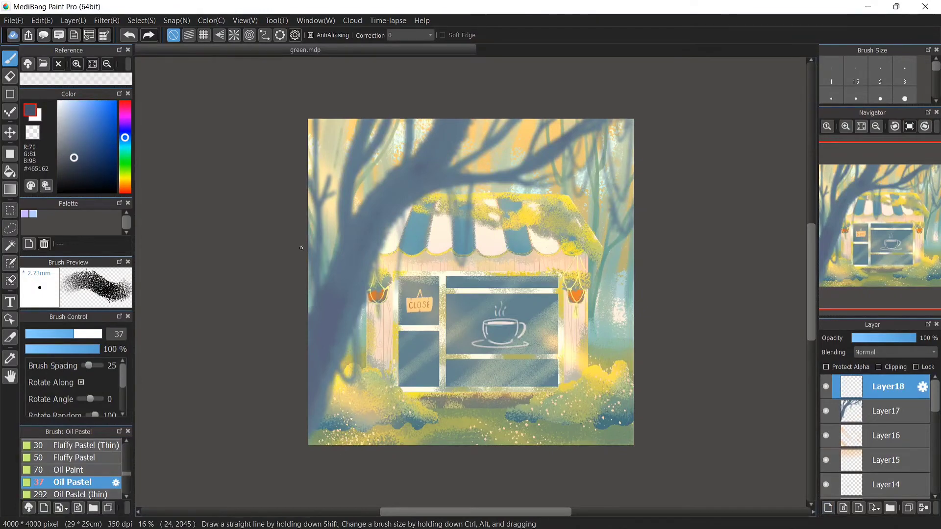
{"action": "mouse_move", "coordinate": [304, 232]}
{"action": "left_mouse_down"}
{"action": "mouse_move", "coordinate": [336, 392]}
{"action": "mouse_move", "coordinate": [338, 453]}
{"action": "left_mouse_up"}
{"action": "left_click_drag", "start_coordinate": [304, 241], "coordinate": [334, 456]}
{"action": "left_click_drag", "start_coordinate": [303, 293], "coordinate": [335, 472]}
{"action": "left_click_drag", "start_coordinate": [305, 321], "coordinate": [333, 451]}
{"action": "mouse_move", "coordinate": [305, 399]}
{"action": "left_mouse_down"}
{"action": "mouse_move", "coordinate": [326, 459]}
{"action": "mouse_move", "coordinate": [373, 390]}
{"action": "left_mouse_up"}
{"action": "left_click_drag", "start_coordinate": [347, 447], "coordinate": [370, 395]}
{"action": "left_click_drag", "start_coordinate": [356, 447], "coordinate": [409, 417]}
{"action": "left_click_drag", "start_coordinate": [365, 444], "coordinate": [418, 385]}
{"action": "left_click_drag", "start_coordinate": [351, 374], "coordinate": [435, 362]}
{"action": "mouse_move", "coordinate": [341, 395]}
{"action": "left_mouse_down"}
{"action": "mouse_move", "coordinate": [434, 362]}
{"action": "mouse_move", "coordinate": [416, 359]}
{"action": "left_mouse_up"}
{"action": "left_click_drag", "start_coordinate": [348, 382], "coordinate": [402, 362]}
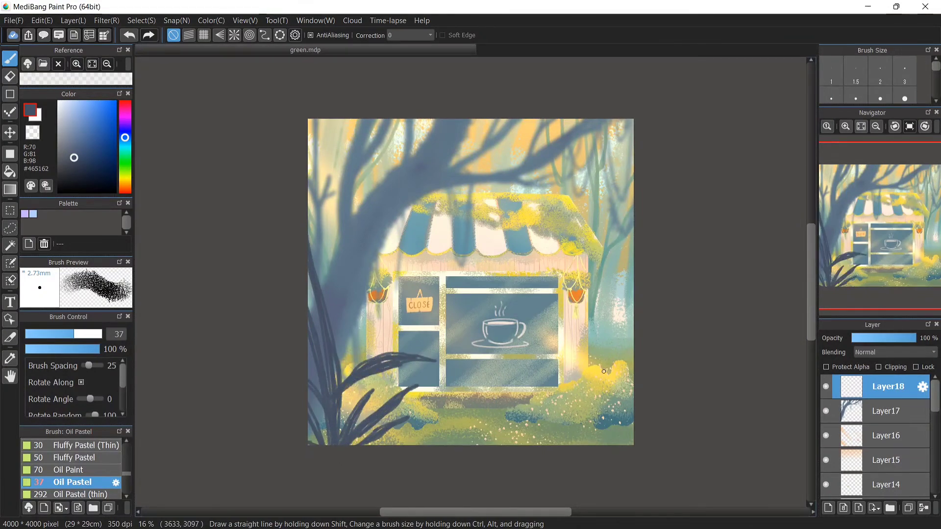
Paint more dark leaves at the lower right, along the right edge and along the bottom
{"action": "left_click_drag", "start_coordinate": [585, 394], "coordinate": [610, 435]}
{"action": "left_click_drag", "start_coordinate": [568, 425], "coordinate": [616, 447]}
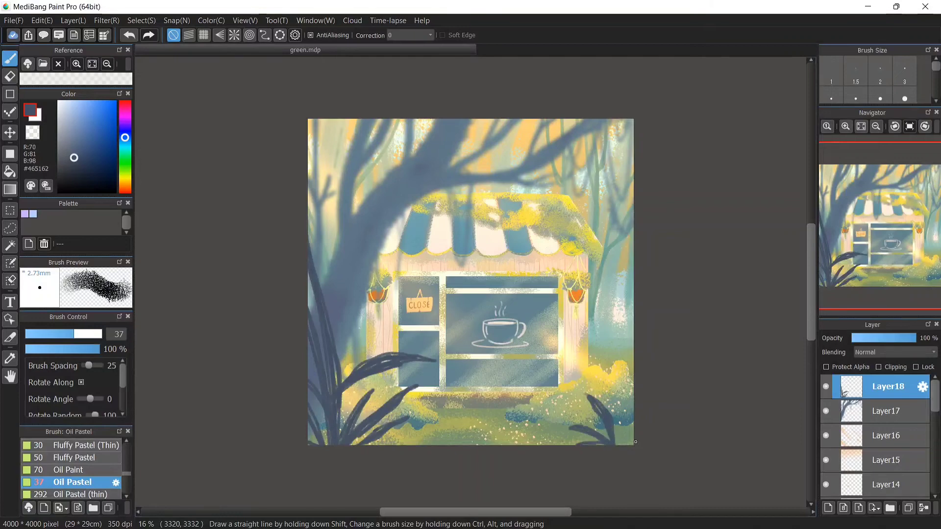
{"action": "mouse_move", "coordinate": [630, 371]}
{"action": "left_mouse_down"}
{"action": "mouse_move", "coordinate": [619, 419]}
{"action": "mouse_move", "coordinate": [619, 451]}
{"action": "left_mouse_up"}
{"action": "mouse_move", "coordinate": [634, 321]}
{"action": "left_mouse_down"}
{"action": "mouse_move", "coordinate": [596, 306]}
{"action": "mouse_move", "coordinate": [616, 311]}
{"action": "left_mouse_up"}
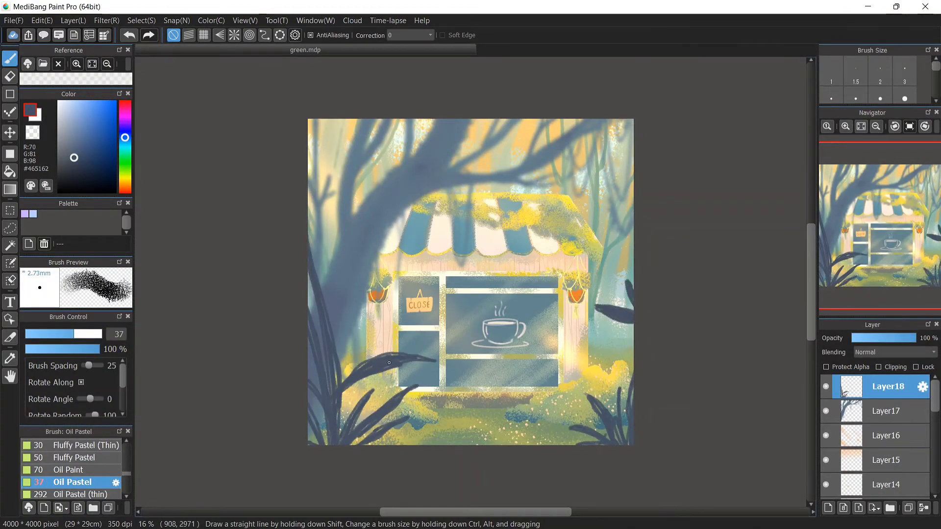
{"action": "mouse_move", "coordinate": [337, 364]}
{"action": "left_mouse_down"}
{"action": "mouse_move", "coordinate": [327, 424]}
{"action": "mouse_move", "coordinate": [341, 422]}
{"action": "left_mouse_up"}
{"action": "left_click_drag", "start_coordinate": [471, 437], "coordinate": [473, 445]}
{"action": "left_click_drag", "start_coordinate": [476, 445], "coordinate": [478, 437]}
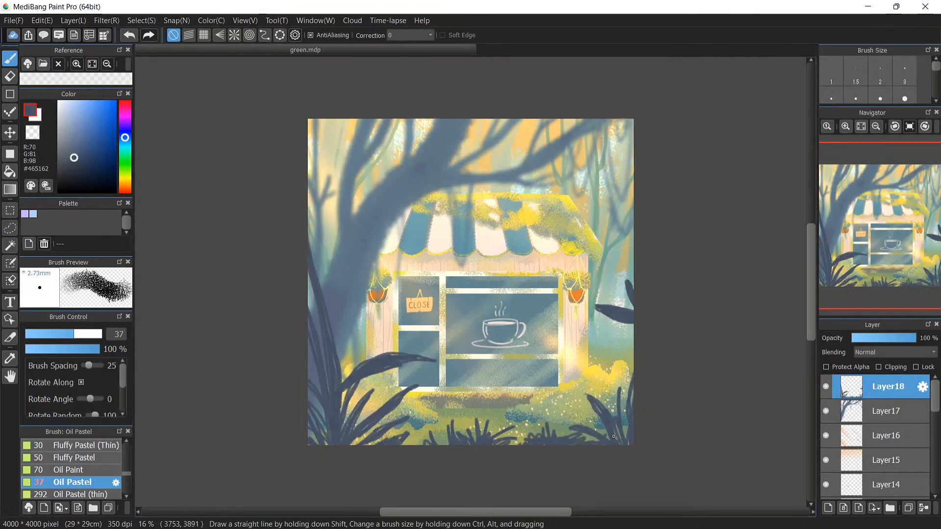
{"action": "key", "text": "alt+l"}
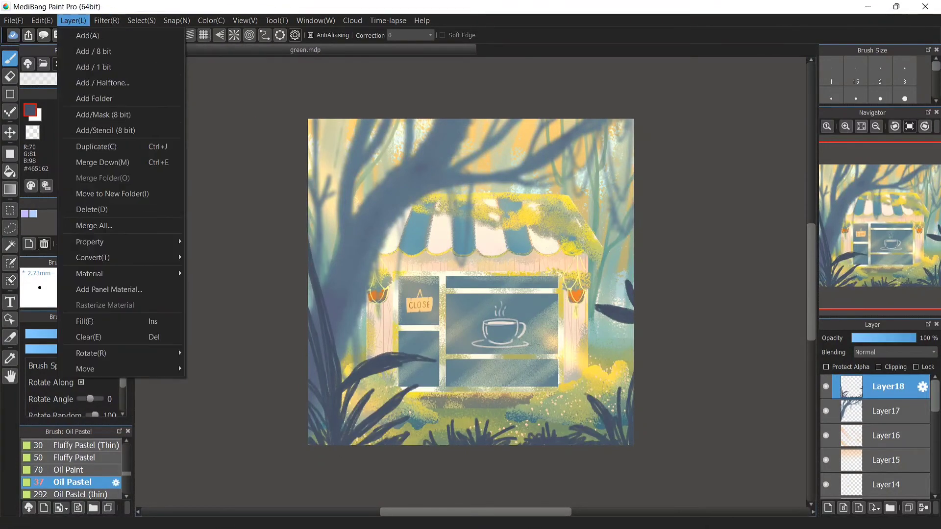
{"action": "mouse_move", "coordinate": [107, 20]}
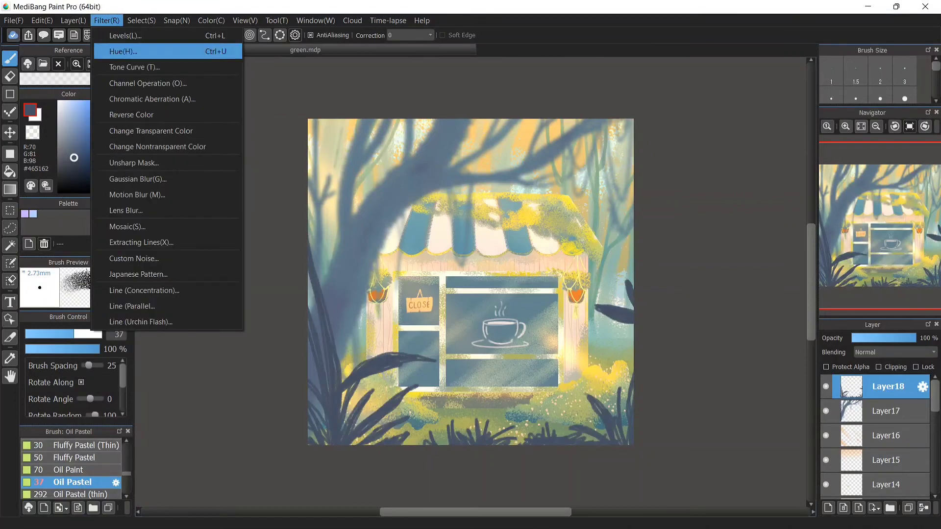
{"action": "left_click", "coordinate": [138, 178]}
{"action": "left_click", "coordinate": [494, 274]}
{"action": "left_click", "coordinate": [572, 254]}
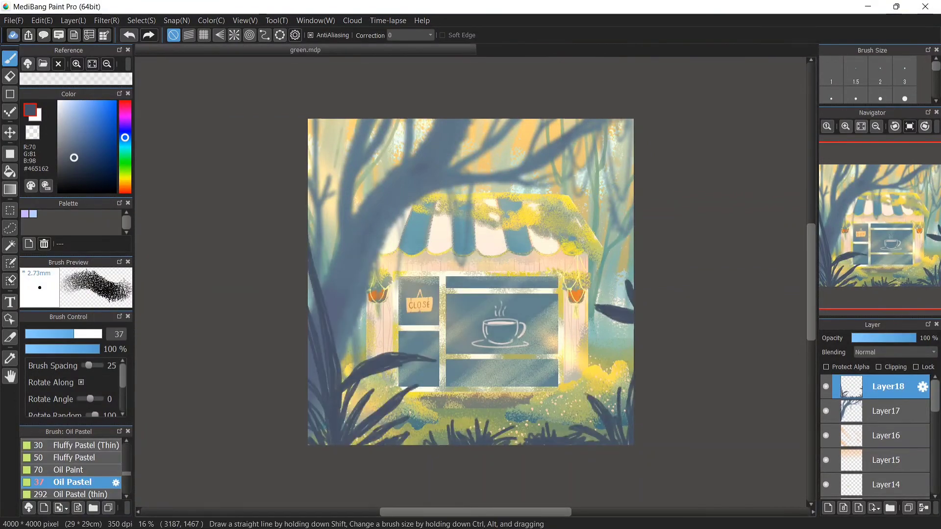
{"action": "left_click", "coordinate": [106, 20]}
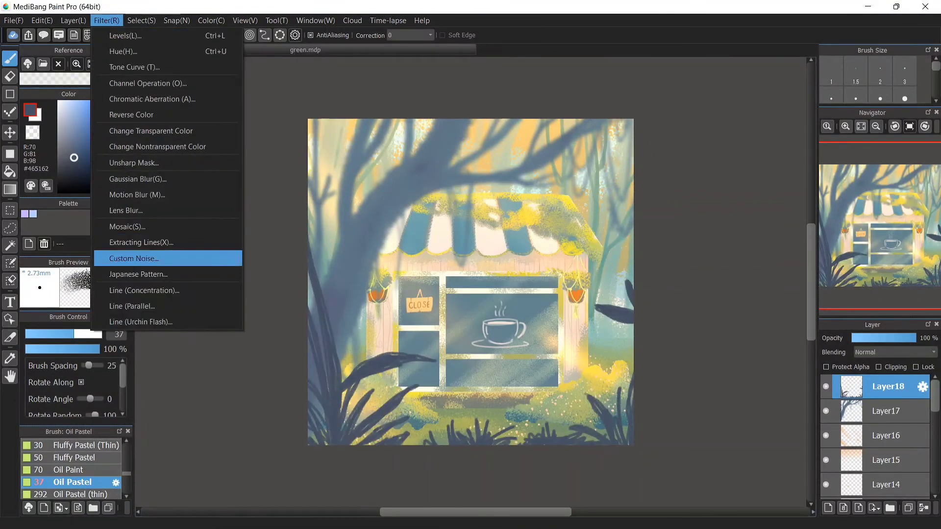
{"action": "left_click", "coordinate": [137, 194]}
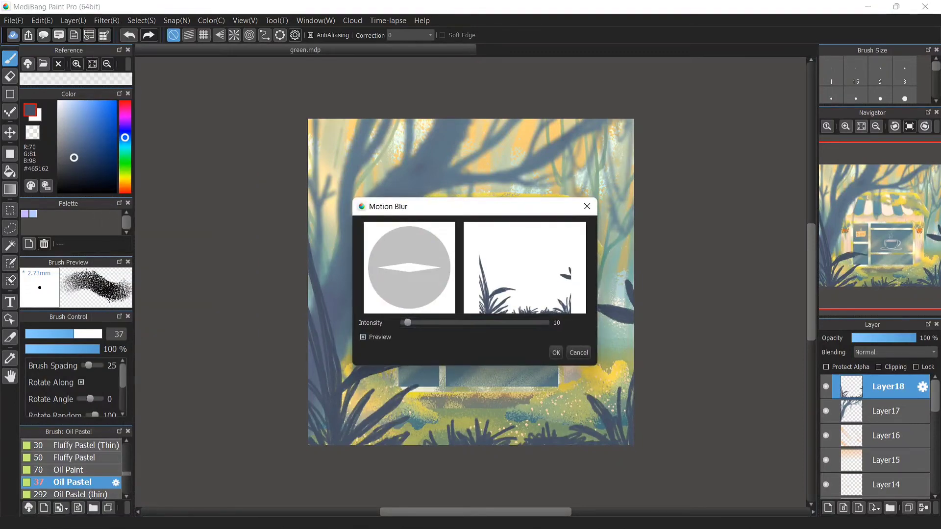
{"action": "left_click", "coordinate": [427, 247]}
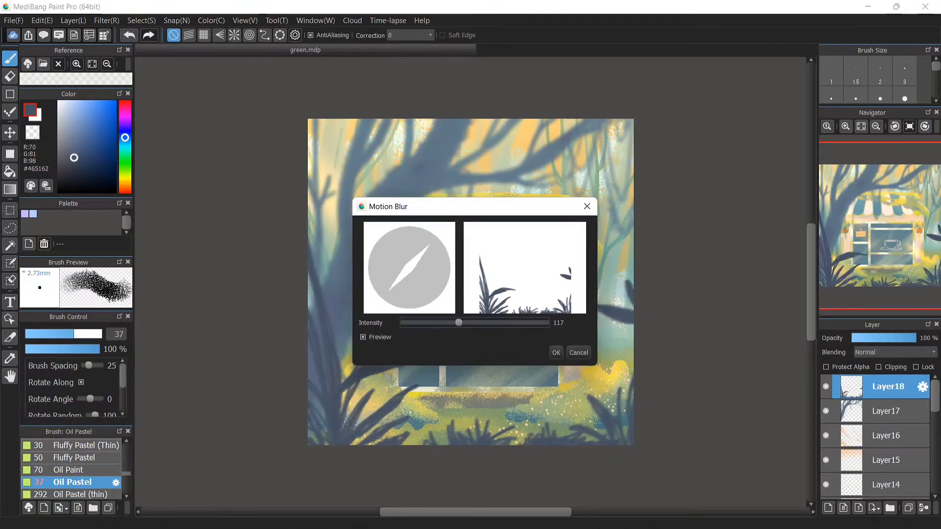
{"action": "mouse_move", "coordinate": [459, 323]}
{"action": "left_mouse_down"}
{"action": "mouse_move", "coordinate": [492, 323]}
{"action": "mouse_move", "coordinate": [461, 323]}
{"action": "left_mouse_up"}
{"action": "left_click", "coordinate": [428, 286]}
{"action": "left_click", "coordinate": [415, 293]}
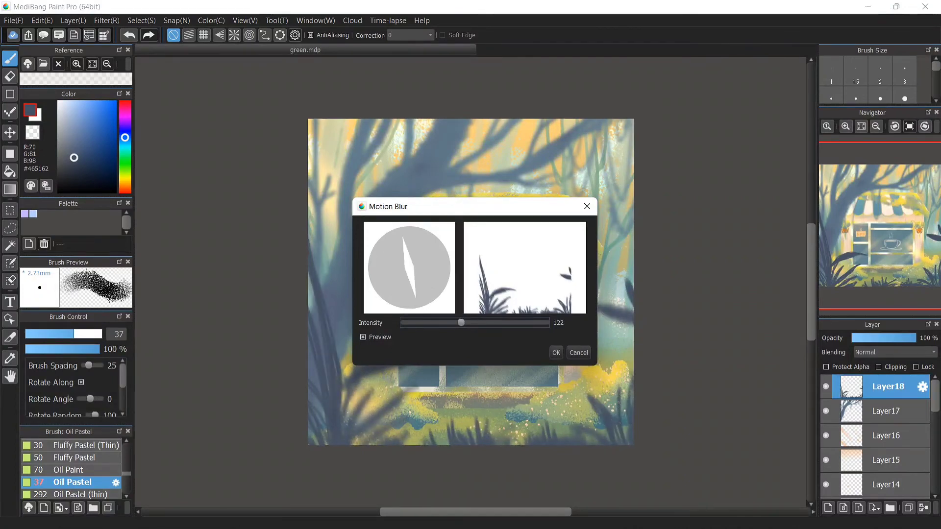
{"action": "left_click_drag", "start_coordinate": [460, 206], "coordinate": [191, 116]}
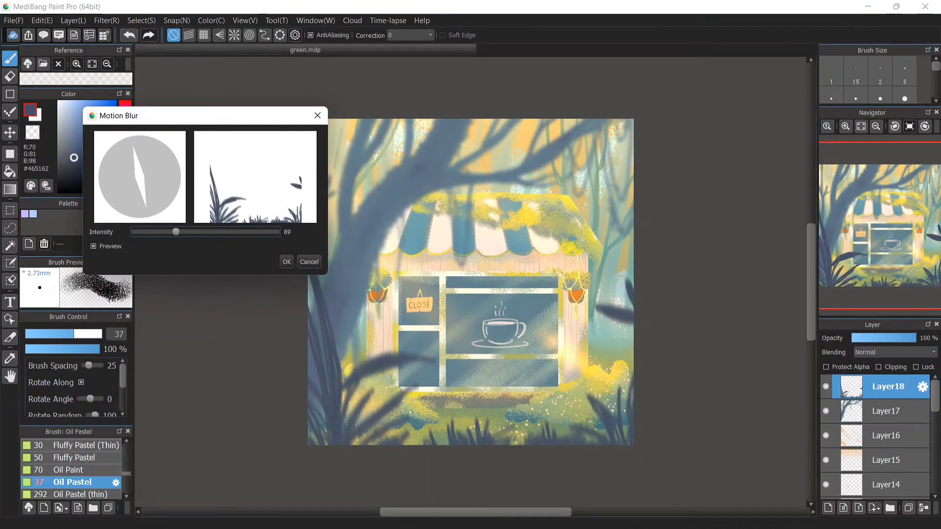
{"action": "left_click", "coordinate": [310, 262]}
Apply a Gaussian Blur of 46 to the foreground leaves layer
{"action": "left_click", "coordinate": [141, 20]}
{"action": "mouse_move", "coordinate": [107, 21]}
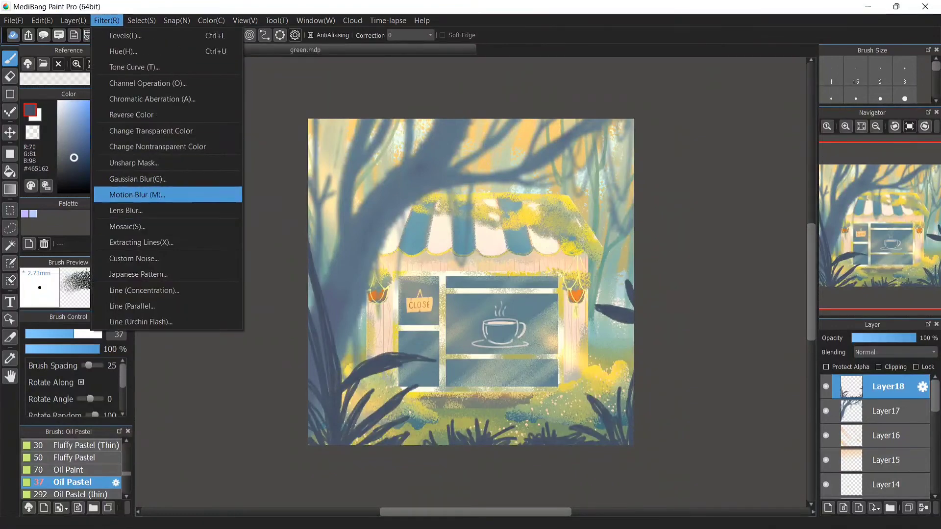
{"action": "left_click", "coordinate": [137, 178]}
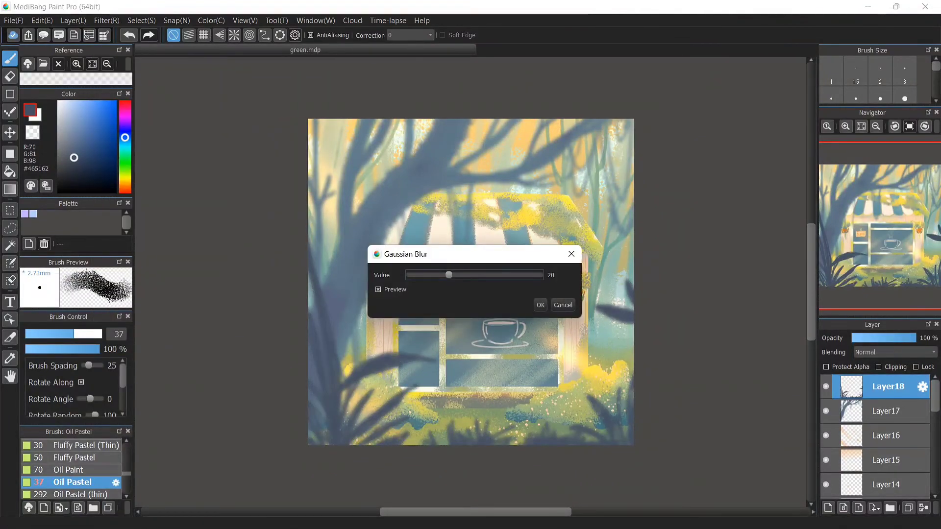
{"action": "left_click_drag", "start_coordinate": [469, 275], "coordinate": [502, 275]}
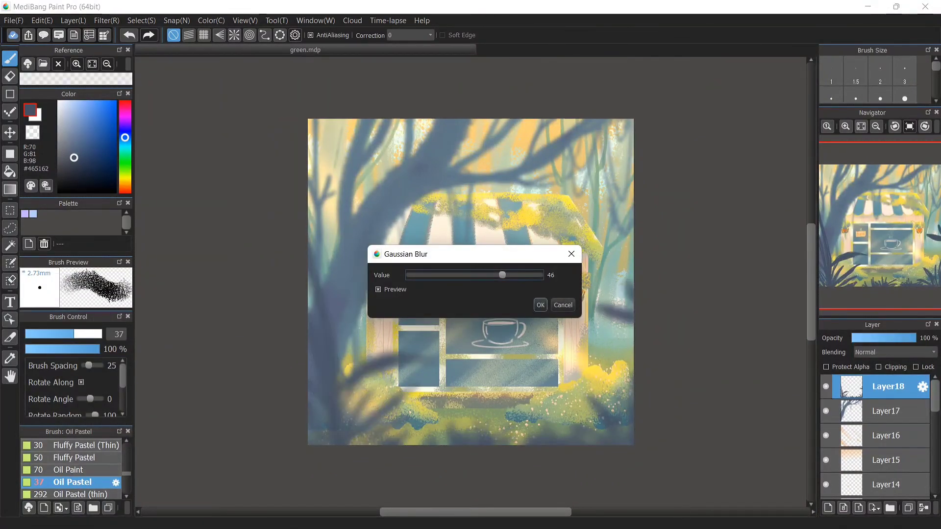
{"action": "left_click", "coordinate": [540, 305]}
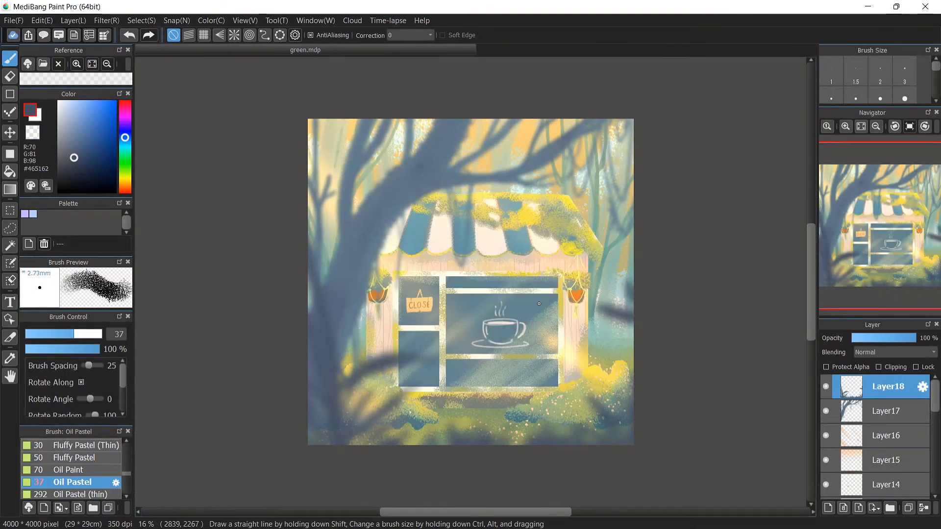
On Layer2, paint a pale cream ground strip beneath the shop window with the thin Oil Pastel brush
{"action": "scroll", "coordinate": [874, 436], "scroll_direction": "down", "scroll_amount": 5}
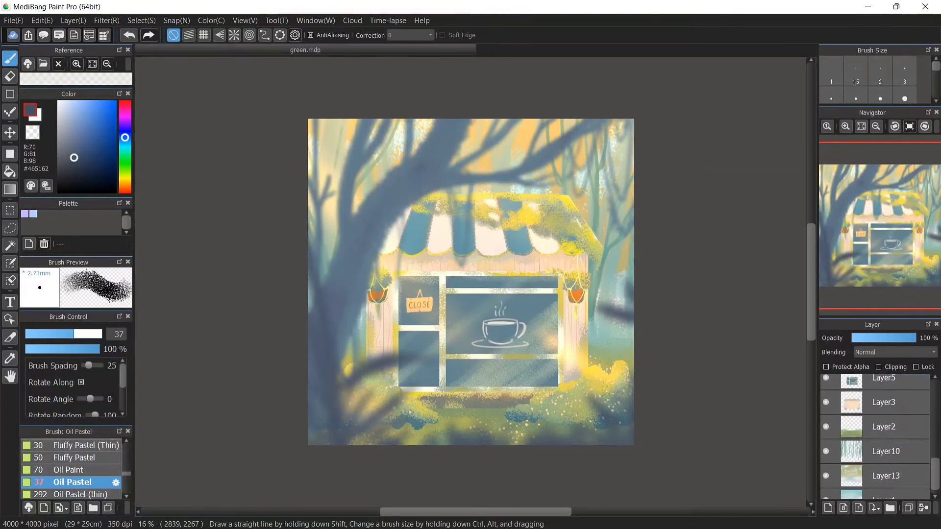
{"action": "left_click", "coordinate": [883, 414]}
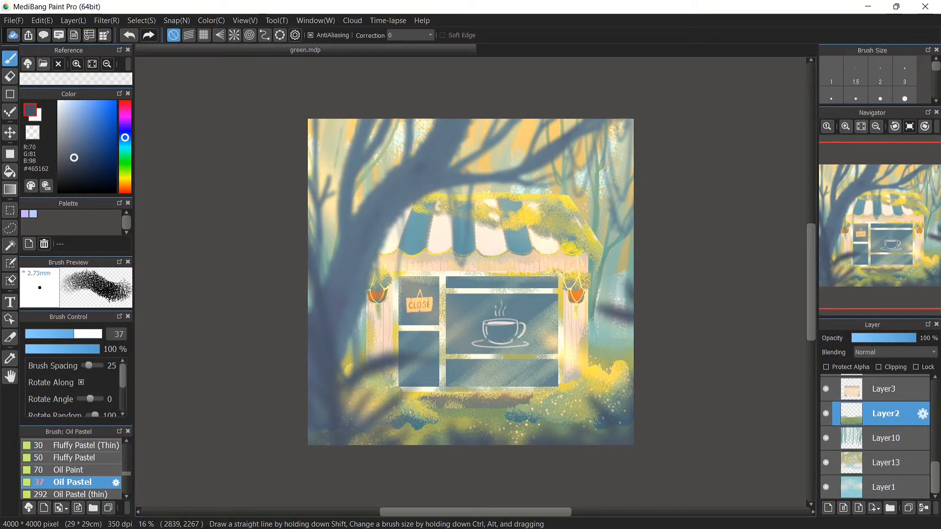
{"action": "right_click", "coordinate": [391, 327]}
{"action": "key", "text": "ctrl+z"}
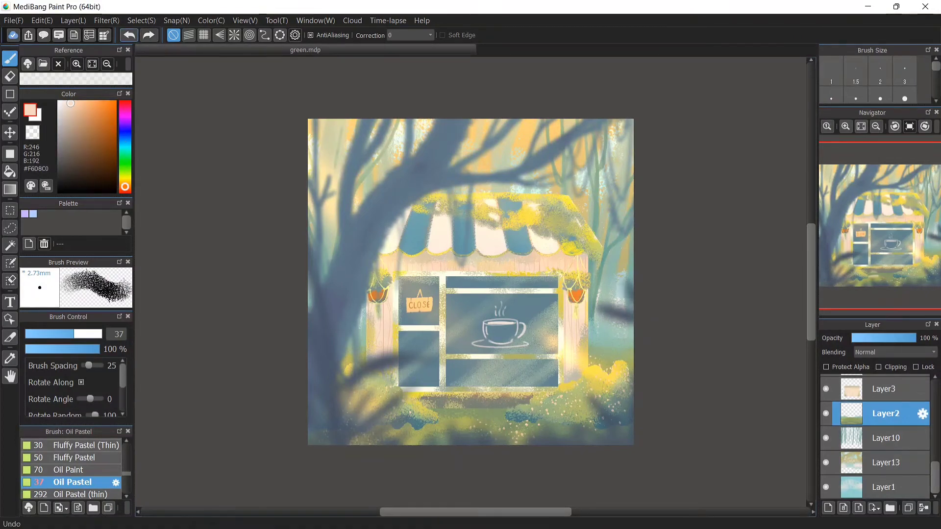
{"action": "right_click", "coordinate": [455, 420]}
{"action": "left_click_drag", "start_coordinate": [441, 419], "coordinate": [463, 419]}
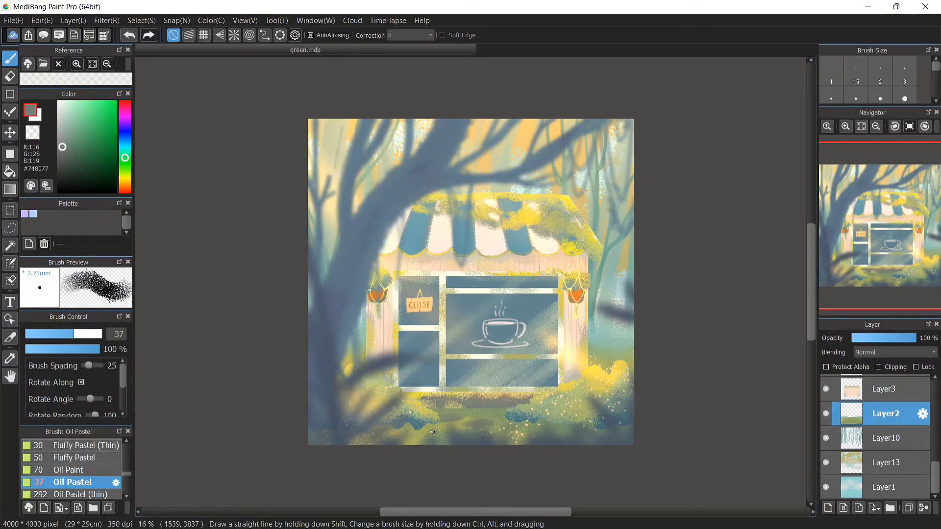
{"action": "right_click", "coordinate": [420, 372]}
{"action": "left_click", "coordinate": [845, 127]}
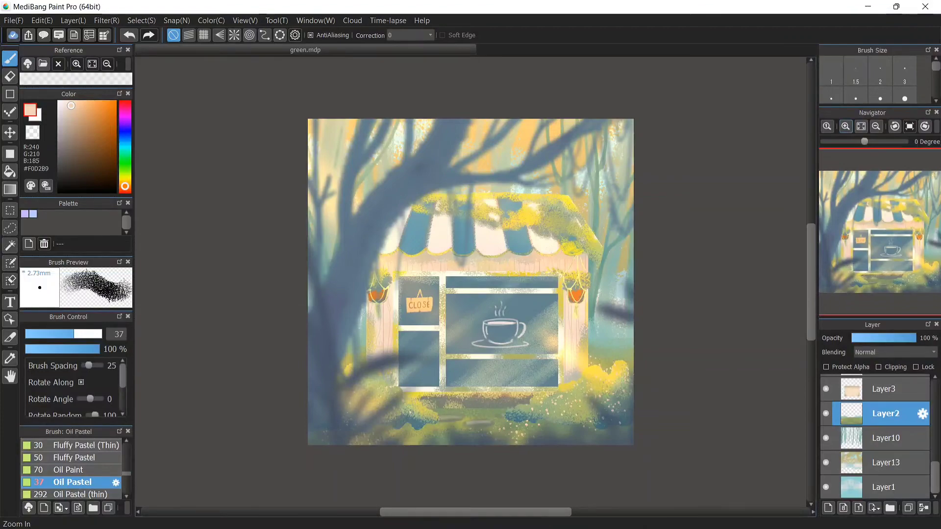
{"action": "left_click", "coordinate": [845, 126]}
{"action": "left_click", "coordinate": [845, 127]}
{"action": "left_click_drag", "start_coordinate": [810, 280], "coordinate": [811, 335]}
{"action": "left_click", "coordinate": [128, 34]}
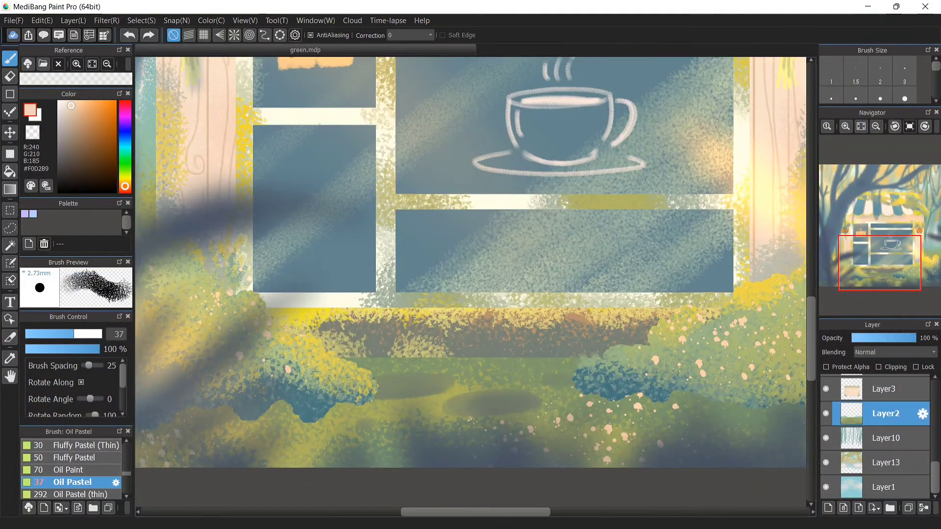
{"action": "left_click", "coordinate": [74, 494]}
{"action": "mouse_move", "coordinate": [405, 380]}
{"action": "left_mouse_down", "text": "ctrl+alt"}
{"action": "mouse_move", "coordinate": [366, 380]}
{"action": "mouse_move", "coordinate": [554, 399]}
{"action": "left_mouse_up", "text": "ctrl+alt"}
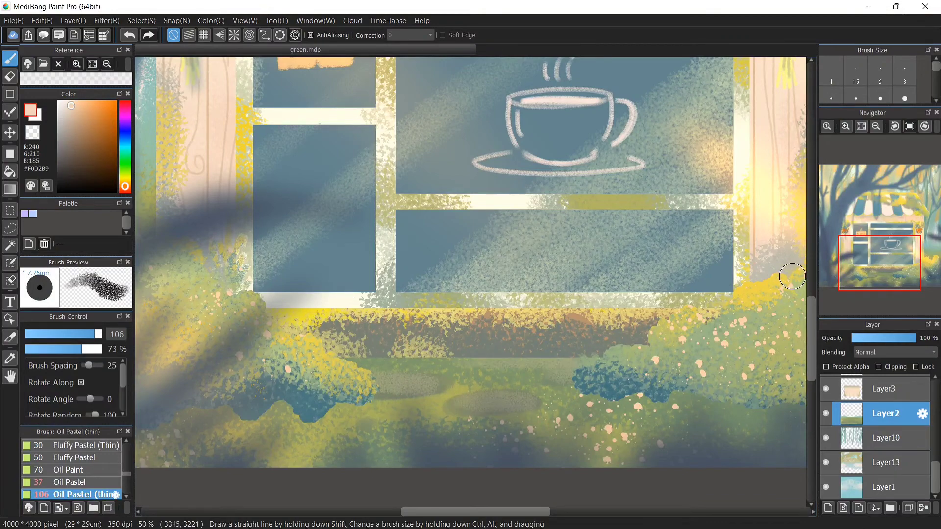
{"action": "left_click", "coordinate": [876, 126]}
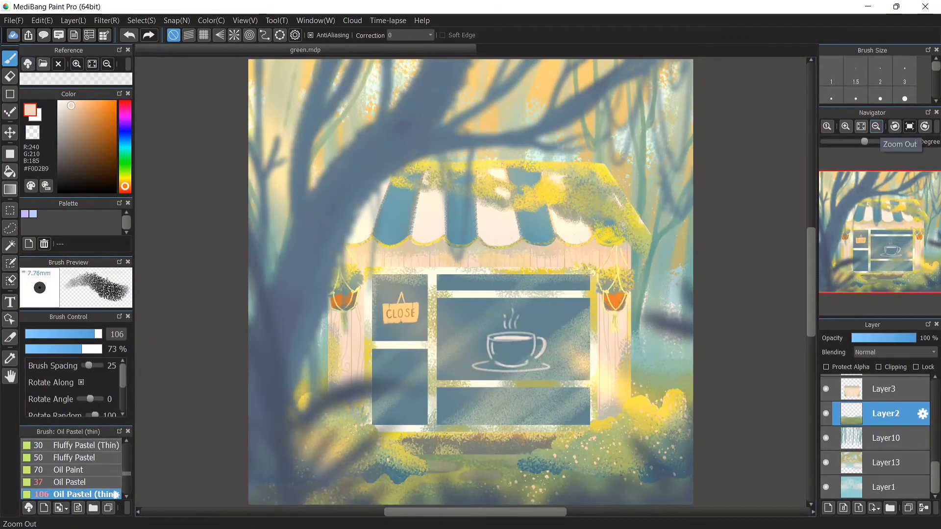
Choose white and the G Pen 2 brush, and add a new layer at the top above Layer18
{"action": "left_click", "coordinate": [59, 102]}
{"action": "left_click", "coordinate": [69, 482]}
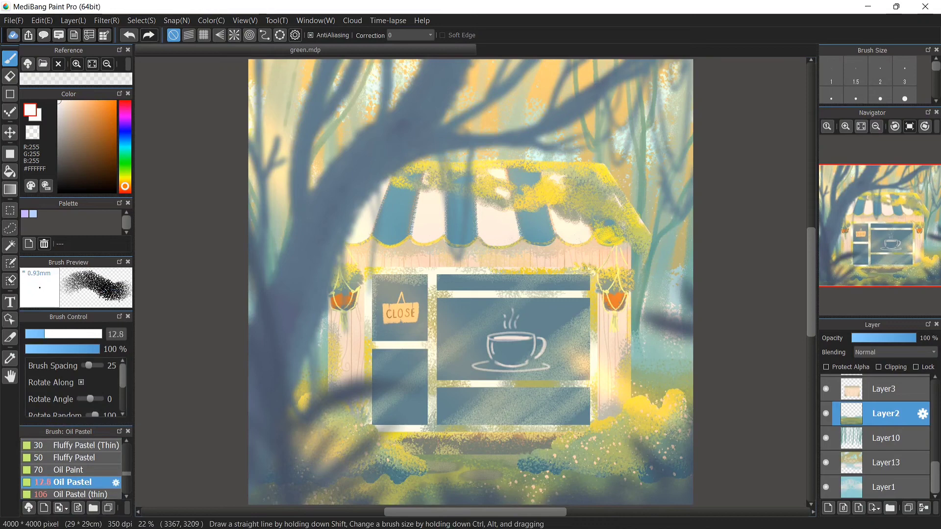
{"action": "left_click", "coordinate": [69, 470]}
{"action": "scroll", "coordinate": [71, 470], "scroll_direction": "up", "scroll_amount": 3}
{"action": "left_click", "coordinate": [73, 445]}
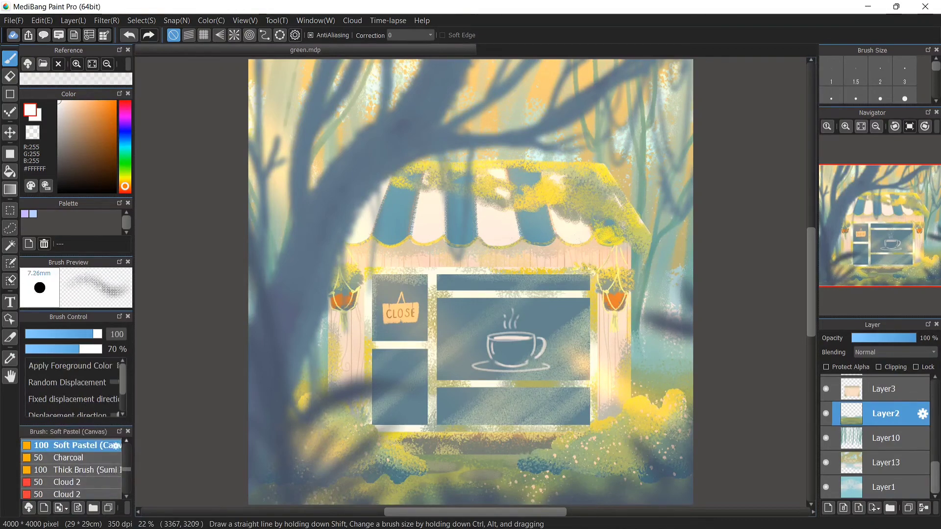
{"action": "scroll", "coordinate": [72, 450], "scroll_direction": "up", "scroll_amount": 3}
{"action": "left_click", "coordinate": [69, 458]}
{"action": "scroll", "coordinate": [882, 416], "scroll_direction": "up", "scroll_amount": 5}
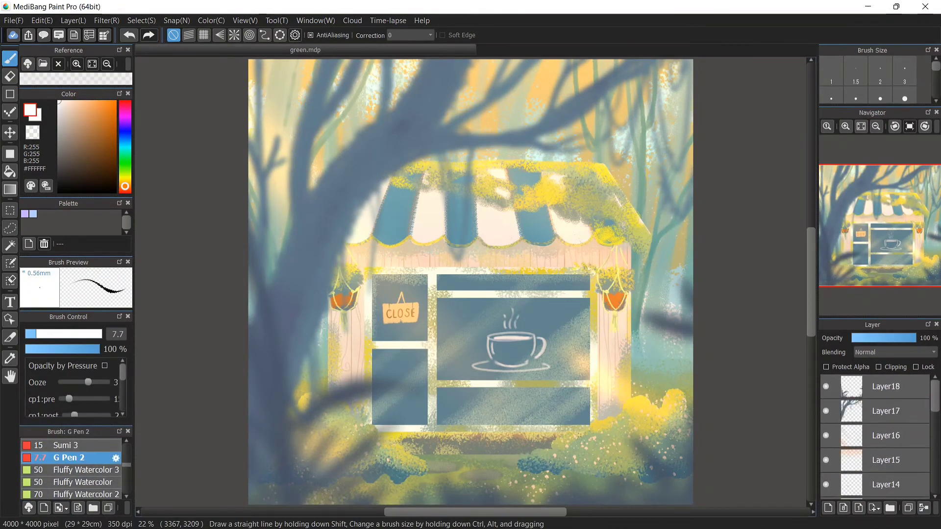
{"action": "left_click", "coordinate": [885, 387]}
{"action": "left_click", "coordinate": [828, 508]}
{"action": "left_click", "coordinate": [876, 126]}
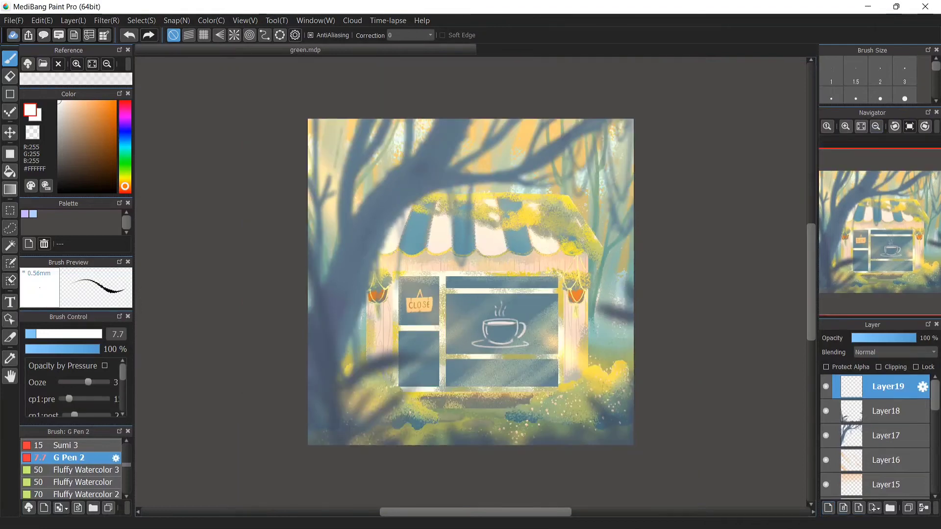
Fill the new layer with orange using a canvas-sized rectangle, then set it to Multiply at 17% opacity
{"action": "left_click", "coordinate": [115, 102]}
{"action": "left_click", "coordinate": [10, 153]}
{"action": "left_click", "coordinate": [125, 183]}
{"action": "left_click_drag", "start_coordinate": [240, 103], "coordinate": [682, 469]}
{"action": "left_click", "coordinate": [894, 352]}
{"action": "left_click", "coordinate": [877, 371]}
{"action": "left_click_drag", "start_coordinate": [914, 338], "coordinate": [859, 338]}
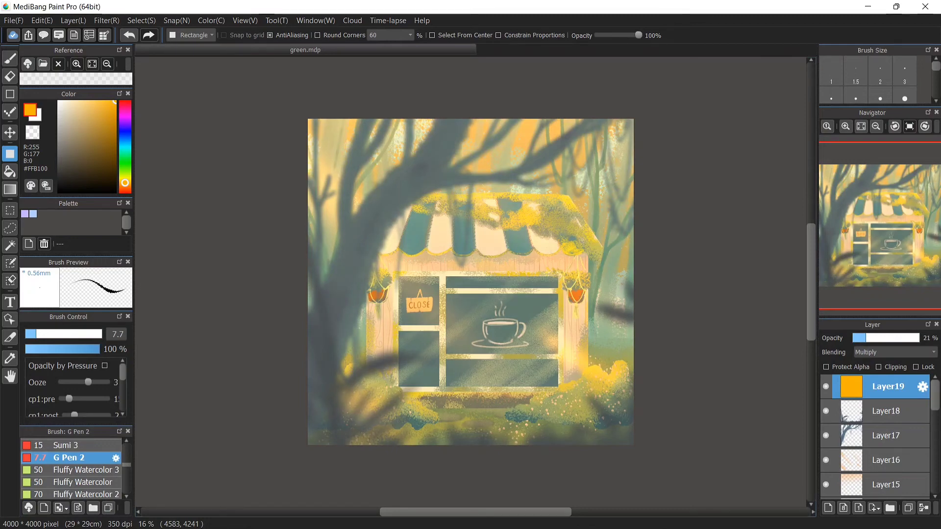
{"action": "left_click_drag", "start_coordinate": [866, 338], "coordinate": [855, 338]}
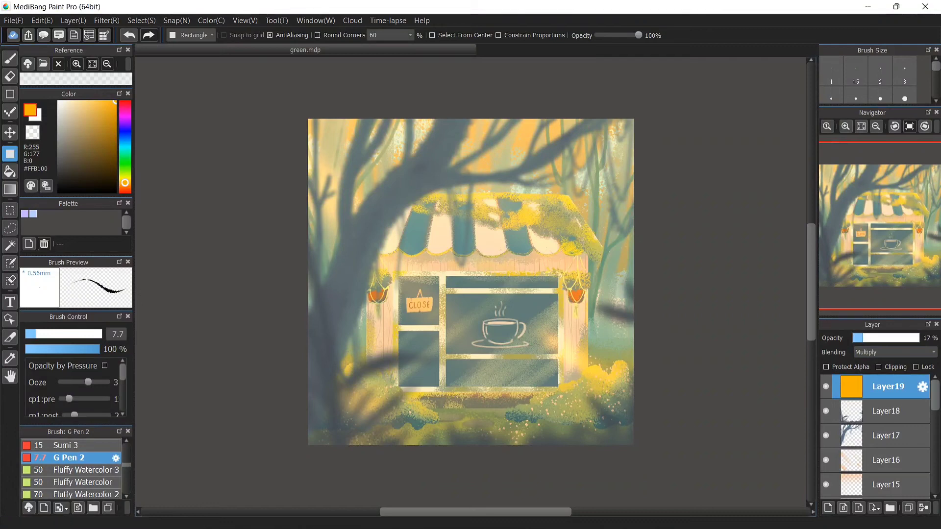
Try a Sand A-2 tone texture in Overlay on a new layer, then delete that layer
{"action": "key", "text": "ctrl+shift+n"}
{"action": "left_click", "coordinate": [13, 20]}
{"action": "key", "text": "Escape"}
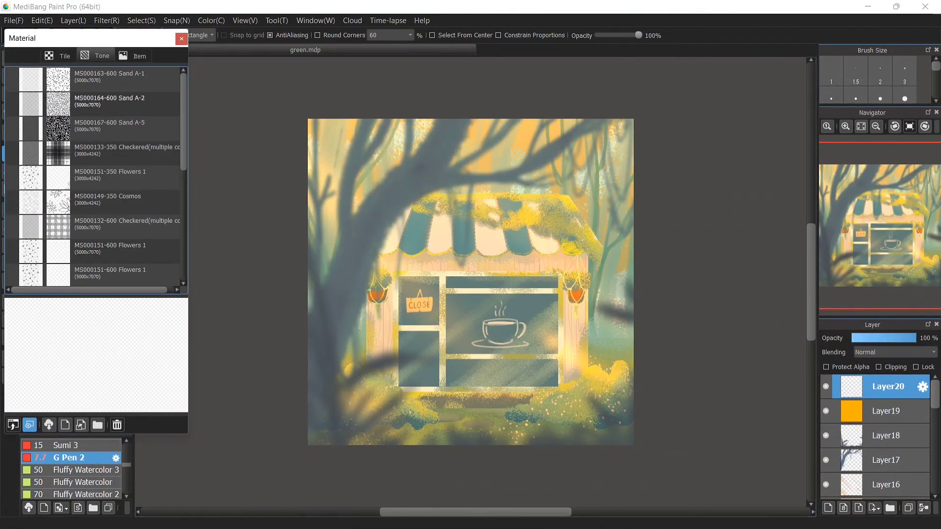
{"action": "left_click", "coordinate": [122, 100]}
{"action": "left_click_drag", "start_coordinate": [122, 100], "coordinate": [470, 267]}
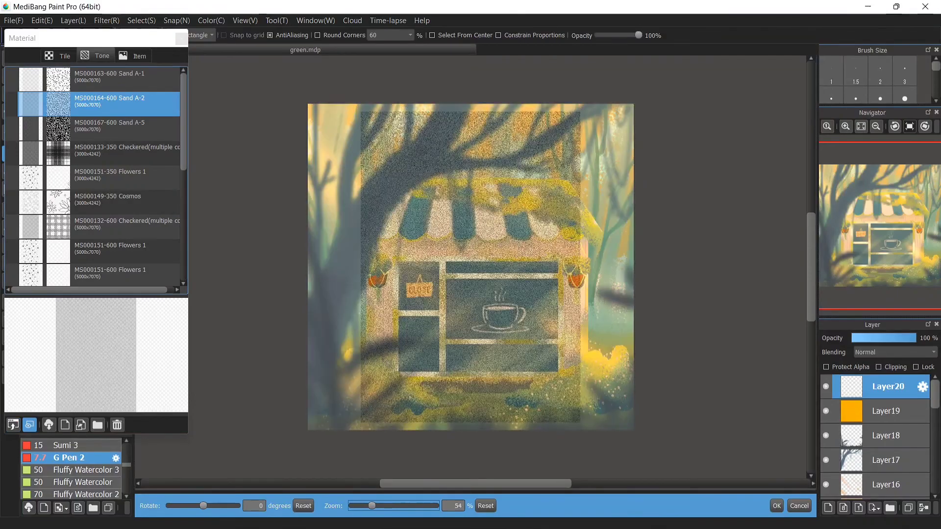
{"action": "left_click_drag", "start_coordinate": [371, 505], "coordinate": [383, 506]}
{"action": "left_click", "coordinate": [776, 506]}
{"action": "left_click", "coordinate": [895, 352]}
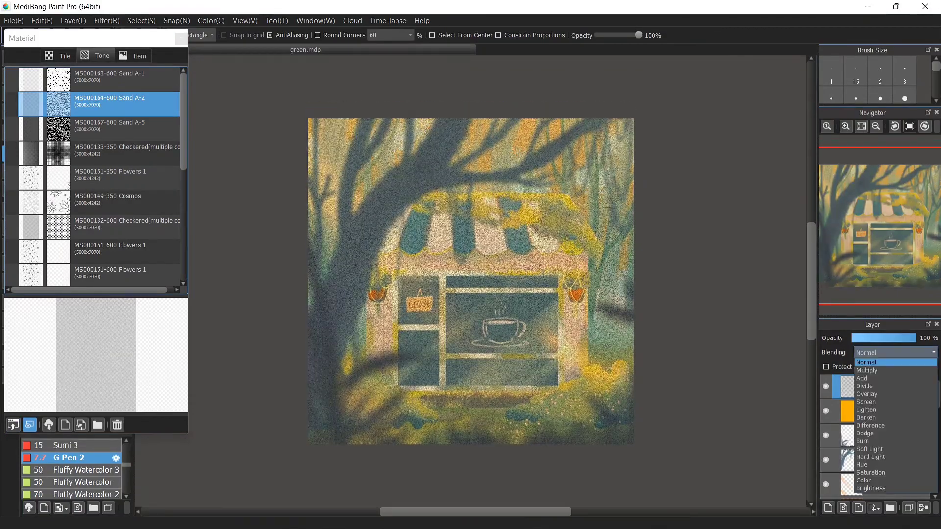
{"action": "left_click", "coordinate": [882, 393]}
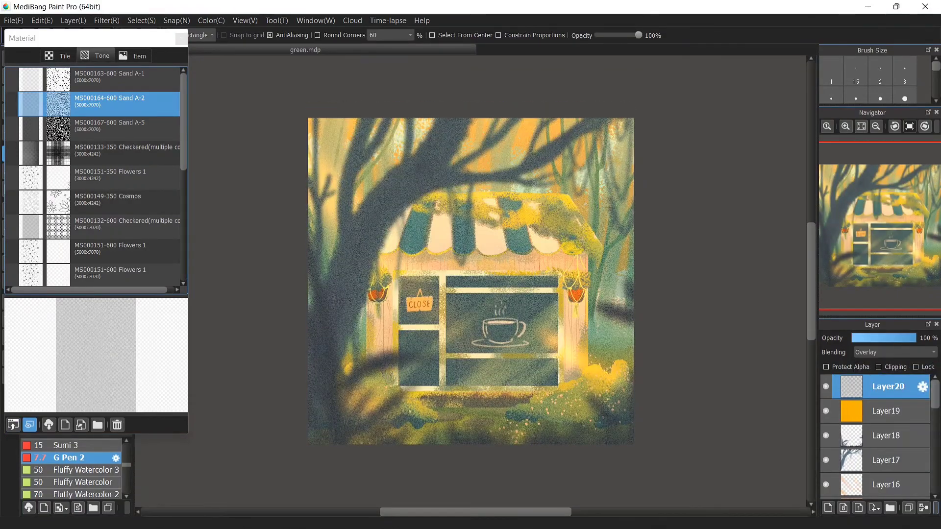
{"action": "left_click", "coordinate": [936, 508]}
{"action": "left_click", "coordinate": [921, 492]}
Add a new layer covered with the Sand A-1 tone material and set its blending to Overlay
{"action": "left_click", "coordinate": [828, 508]}
{"action": "left_click", "coordinate": [110, 79]}
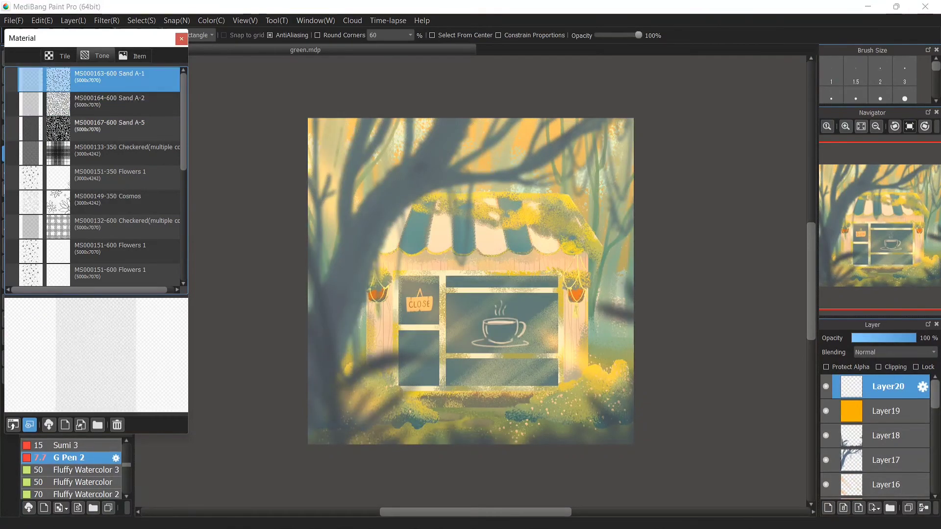
{"action": "left_click", "coordinate": [14, 424]}
{"action": "left_click_drag", "start_coordinate": [392, 506], "coordinate": [374, 506]}
{"action": "left_click", "coordinate": [777, 506]}
{"action": "left_click", "coordinate": [895, 353]}
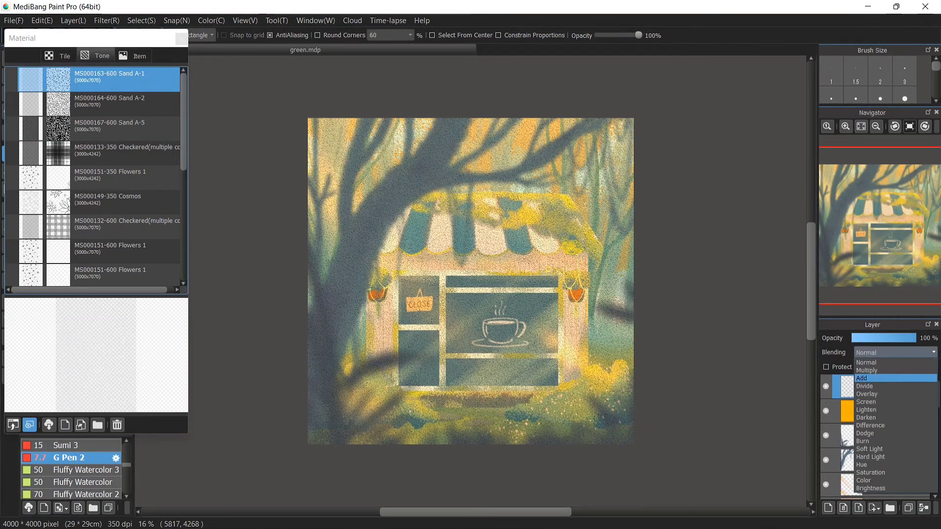
{"action": "left_click", "coordinate": [888, 393]}
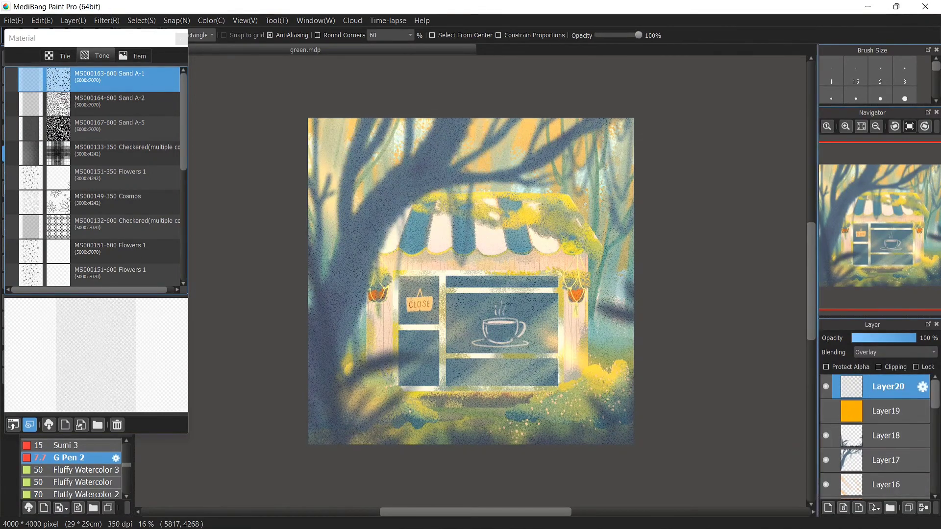
{"action": "left_click", "coordinate": [182, 38]}
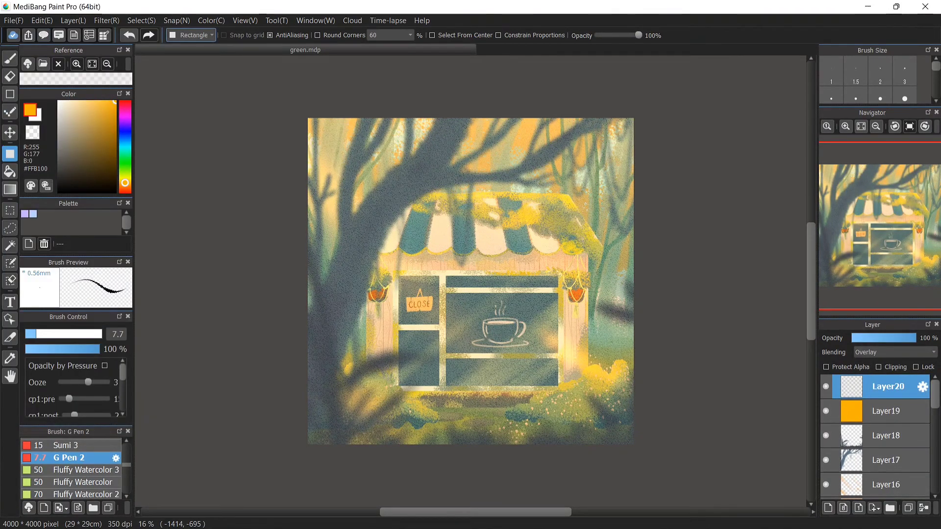
On a new layer, hand-letter the artist's signature in cream with dashes on both sides below the shop
{"action": "key", "text": "b"}
{"action": "left_click", "coordinate": [64, 103]}
{"action": "left_click", "coordinate": [828, 508]}
{"action": "left_click", "coordinate": [845, 126]}
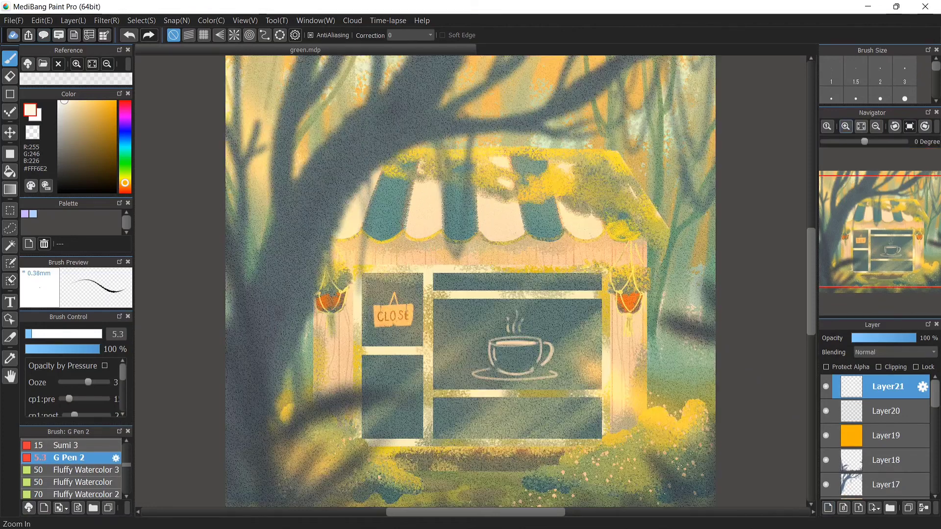
{"action": "left_click_drag", "start_coordinate": [811, 299], "coordinate": [811, 322]}
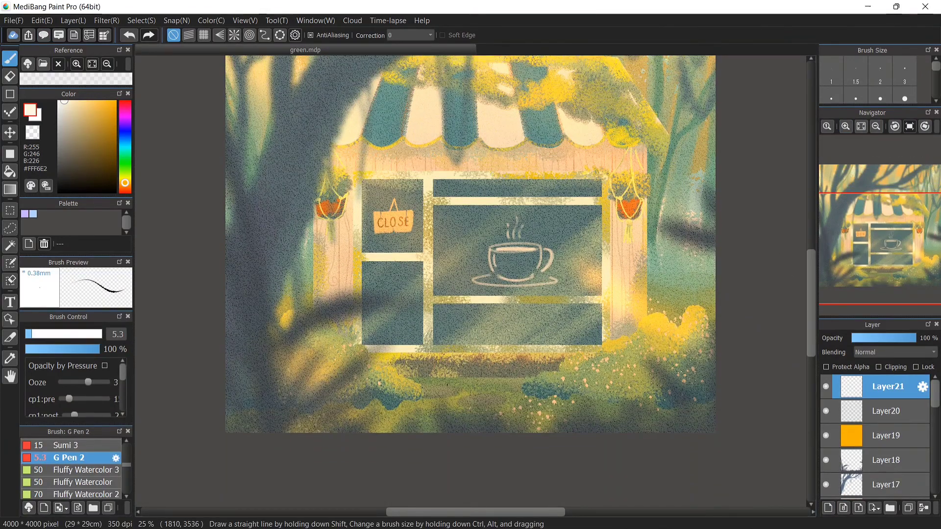
{"action": "left_click", "coordinate": [128, 35]}
{"action": "left_click", "coordinate": [67, 334]}
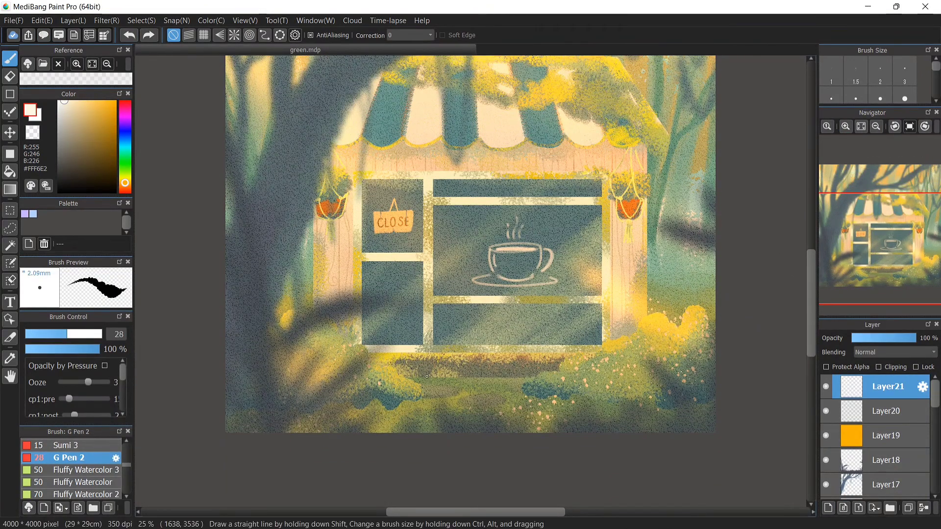
{"action": "left_click", "coordinate": [100, 334]}
{"action": "left_click", "coordinate": [86, 334]}
{"action": "mouse_move", "coordinate": [434, 360]}
{"action": "left_mouse_down"}
{"action": "mouse_move", "coordinate": [433, 392]}
{"action": "mouse_move", "coordinate": [421, 396]}
{"action": "left_mouse_up"}
{"action": "left_click_drag", "start_coordinate": [445, 363], "coordinate": [465, 363]}
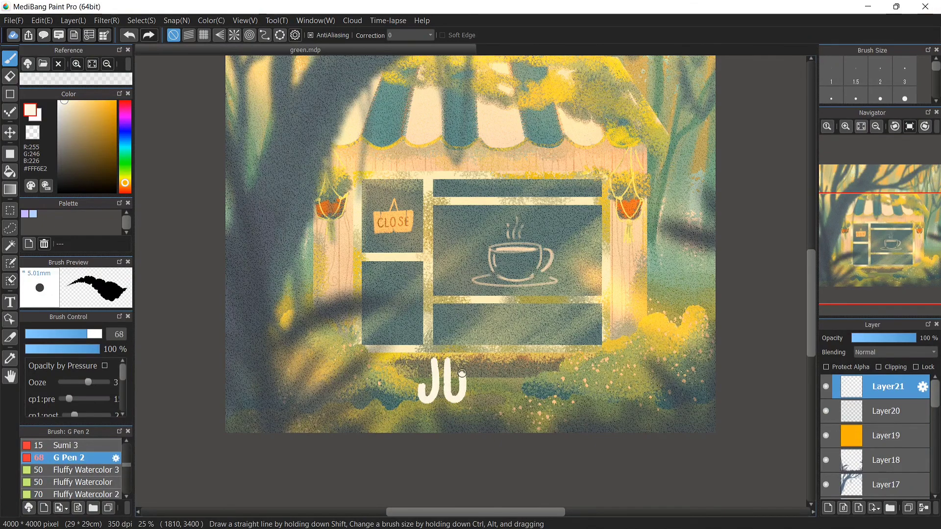
{"action": "mouse_move", "coordinate": [473, 400]}
{"action": "left_mouse_down"}
{"action": "mouse_move", "coordinate": [474, 367]}
{"action": "mouse_move", "coordinate": [489, 399]}
{"action": "left_mouse_up"}
{"action": "left_click", "coordinate": [502, 396]}
{"action": "mouse_move", "coordinate": [503, 361]}
{"action": "left_mouse_down"}
{"action": "mouse_move", "coordinate": [502, 387]}
{"action": "mouse_move", "coordinate": [528, 400]}
{"action": "left_mouse_up"}
{"action": "mouse_move", "coordinate": [537, 360]}
{"action": "left_mouse_down"}
{"action": "mouse_move", "coordinate": [537, 402]}
{"action": "mouse_move", "coordinate": [569, 402]}
{"action": "left_mouse_up"}
{"action": "left_click_drag", "start_coordinate": [595, 365], "coordinate": [594, 399]}
{"action": "left_click_drag", "start_coordinate": [613, 367], "coordinate": [625, 360]}
{"action": "left_click_drag", "start_coordinate": [611, 381], "coordinate": [626, 379]}
{"action": "left_click_drag", "start_coordinate": [613, 396], "coordinate": [624, 392]}
{"action": "left_click_drag", "start_coordinate": [414, 371], "coordinate": [402, 366]}
{"action": "left_click_drag", "start_coordinate": [414, 380], "coordinate": [400, 379]}
{"action": "left_click_drag", "start_coordinate": [415, 392], "coordinate": [404, 397]}
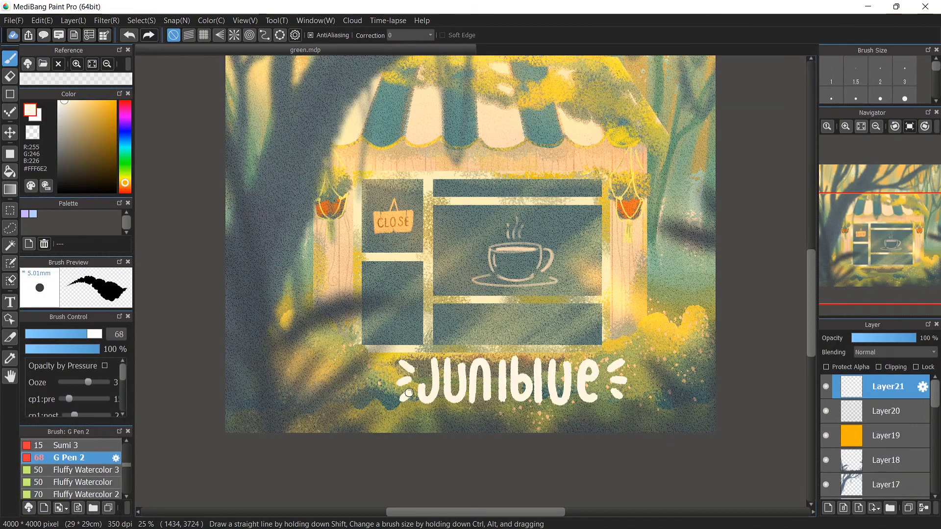
Shrink the signature and move it down near the bottom edge of the canvas
{"action": "left_click", "coordinate": [885, 338]}
{"action": "left_click", "coordinate": [861, 126]}
{"action": "left_click", "coordinate": [106, 21]}
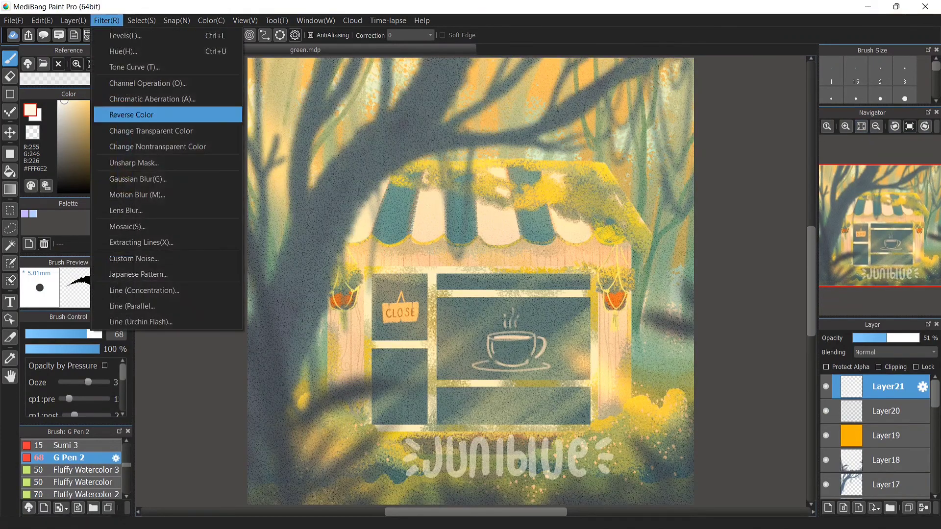
{"action": "mouse_move", "coordinate": [141, 21]}
{"action": "left_click", "coordinate": [163, 163]}
{"action": "left_click_drag", "start_coordinate": [508, 436], "coordinate": [485, 417]}
{"action": "left_click_drag", "start_coordinate": [591, 441], "coordinate": [584, 439]}
{"action": "left_click_drag", "start_coordinate": [485, 417], "coordinate": [483, 412]}
{"action": "left_click_drag", "start_coordinate": [582, 434], "coordinate": [575, 432]}
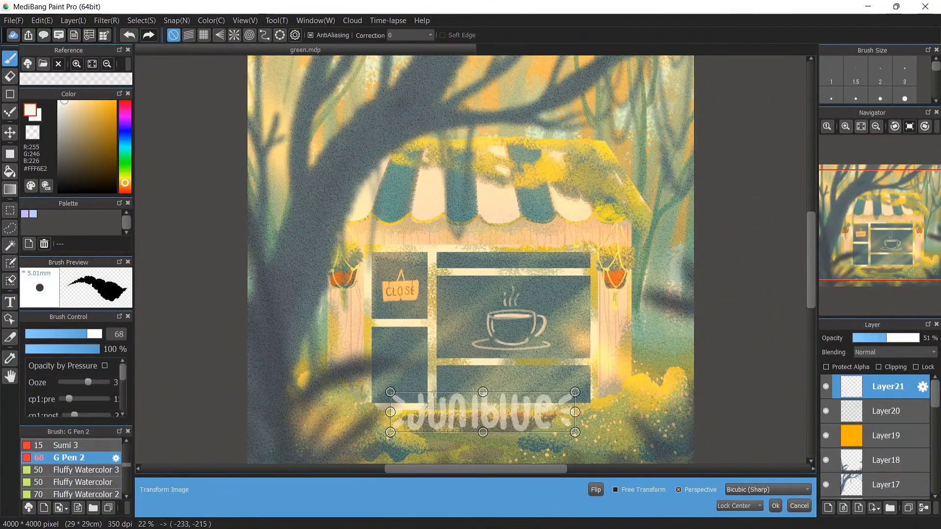
{"action": "left_click", "coordinate": [776, 506]}
Lower the signature layer's opacity to 39%
{"action": "left_click", "coordinate": [870, 338]}
{"action": "left_click_drag", "start_coordinate": [886, 338], "coordinate": [878, 338]}
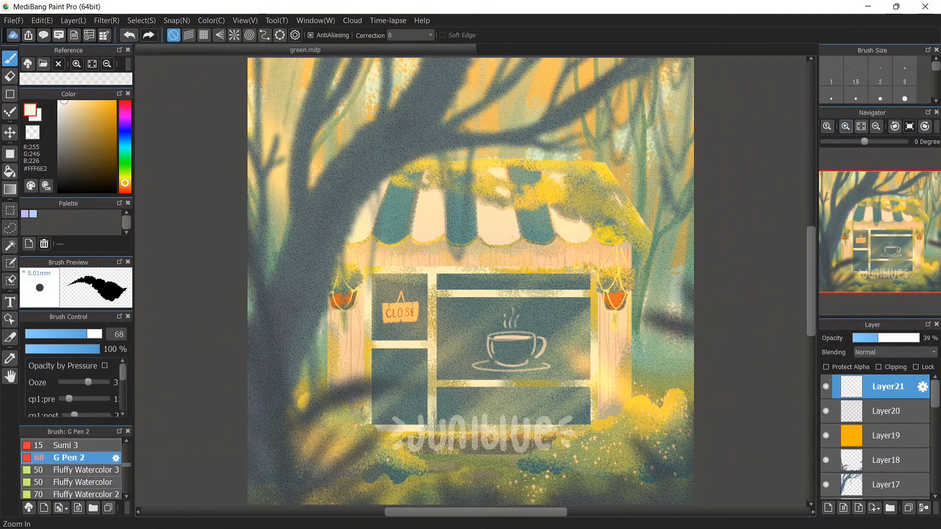
{"action": "left_click", "coordinate": [13, 20]}
{"action": "left_click", "coordinate": [49, 162]}
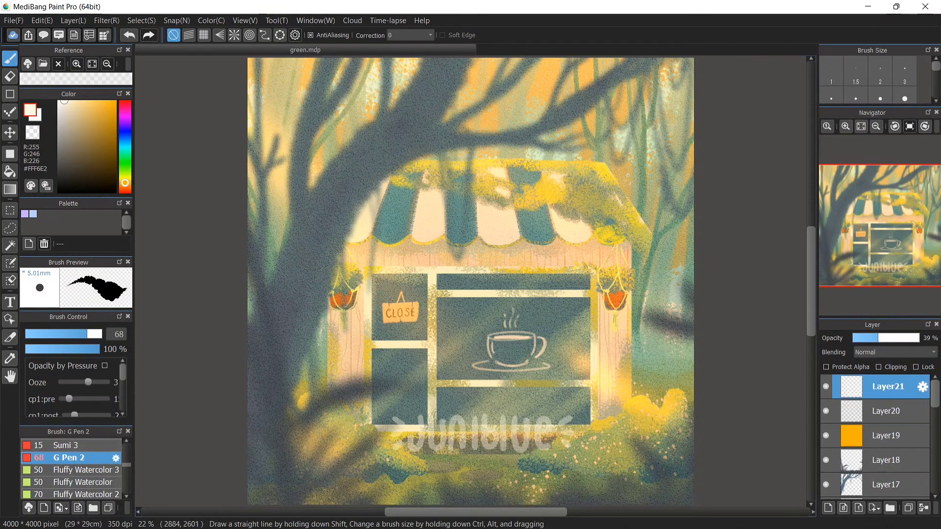
Zoom in on the sign and toggle the orange Multiply layer's visibility to compare, sampling the sign's colour
{"action": "left_click", "coordinate": [845, 127]}
{"action": "left_click", "coordinate": [845, 126]}
{"action": "left_click", "coordinate": [826, 435]}
{"action": "right_click", "coordinate": [340, 349]}
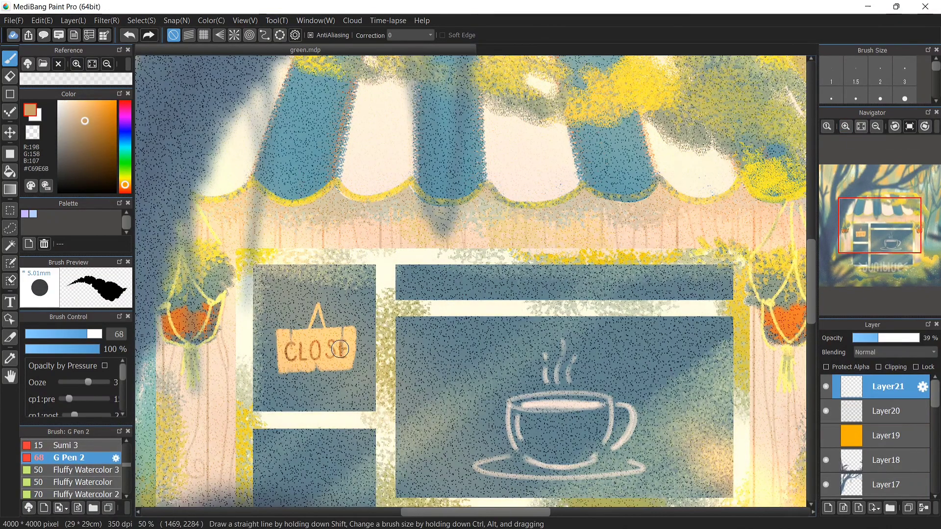
{"action": "left_click", "coordinate": [826, 436]}
{"action": "scroll", "coordinate": [833, 431], "scroll_direction": "down", "scroll_amount": 8}
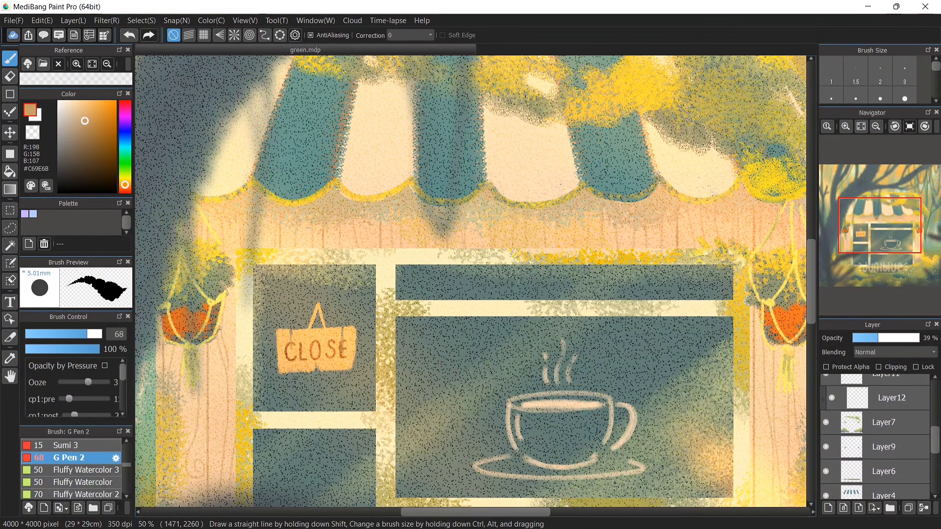
{"action": "scroll", "coordinate": [833, 433], "scroll_direction": "up", "scroll_amount": 3}
Select Layer14 and paint a short stroke along the CLOSE sign's right edge using colours sampled from the sign
{"action": "left_click", "coordinate": [825, 434]}
{"action": "left_click", "coordinate": [825, 433]}
{"action": "left_click", "coordinate": [825, 409]}
{"action": "left_click", "coordinate": [826, 409]}
{"action": "left_click", "coordinate": [882, 409]}
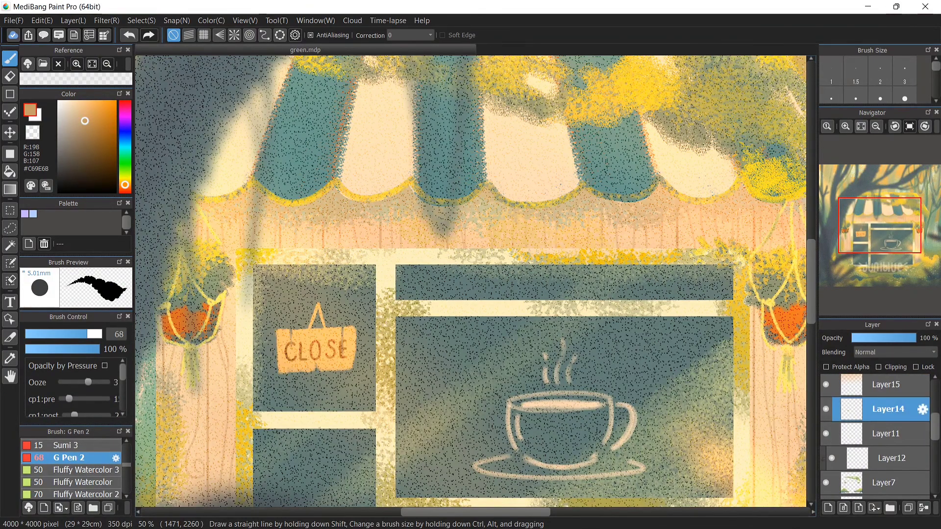
{"action": "left_click", "coordinate": [45, 334]}
{"action": "left_click", "coordinate": [845, 126]}
{"action": "left_click_drag", "start_coordinate": [237, 405], "coordinate": [237, 434]}
{"action": "right_click", "coordinate": [209, 419]}
{"action": "key", "text": "ctrl+z"}
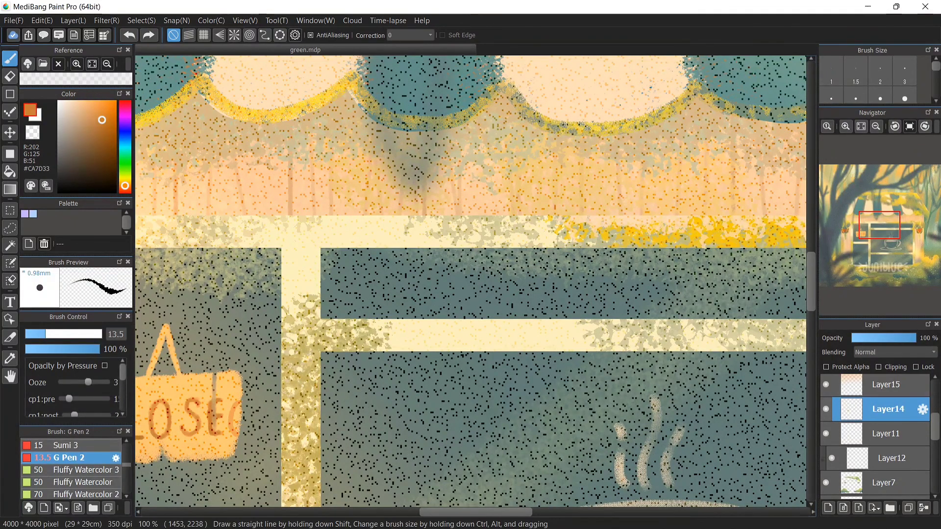
{"action": "right_click", "coordinate": [193, 405]}
{"action": "left_click_drag", "start_coordinate": [238, 403], "coordinate": [236, 434]}
{"action": "key", "text": "ctrl+z"}
{"action": "right_click", "coordinate": [214, 403]}
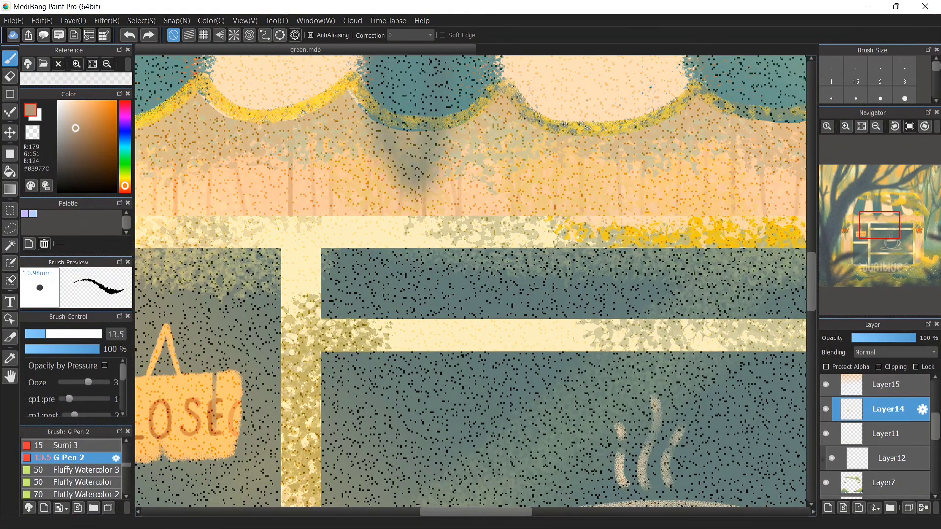
{"action": "left_click_drag", "start_coordinate": [239, 403], "coordinate": [234, 433]}
{"action": "right_click", "coordinate": [214, 414]}
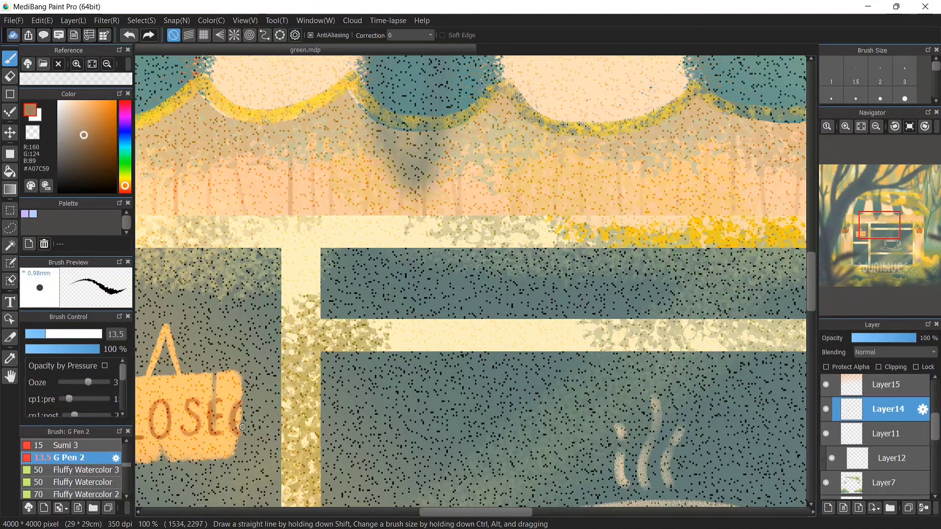
Select the signature layer and nudge the signature slightly to the left
{"action": "left_click", "coordinate": [861, 126]}
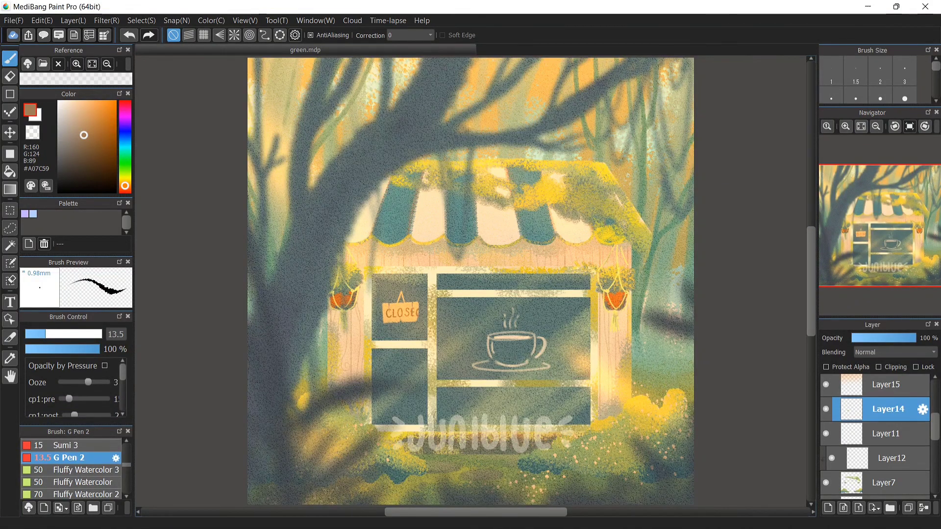
{"action": "scroll", "coordinate": [888, 409], "scroll_direction": "up", "scroll_amount": 5}
{"action": "left_click", "coordinate": [888, 387]}
{"action": "key", "text": "v"}
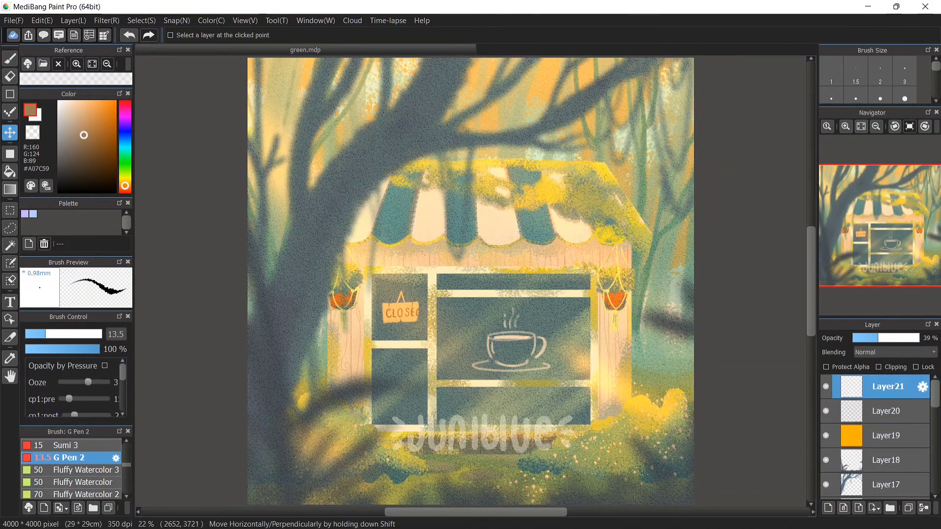
{"action": "left_click_drag", "start_coordinate": [483, 434], "coordinate": [475, 433]}
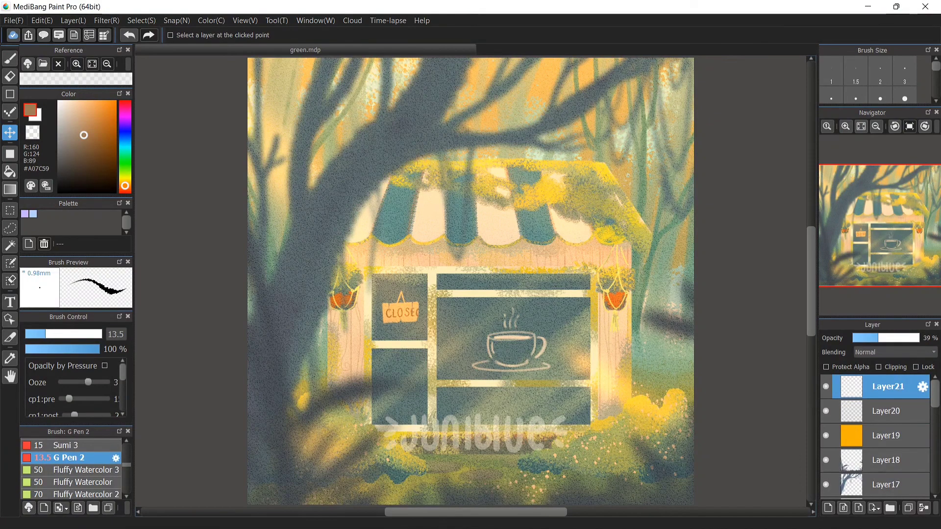
{"action": "left_click", "coordinate": [13, 20]}
{"action": "left_click", "coordinate": [39, 83]}
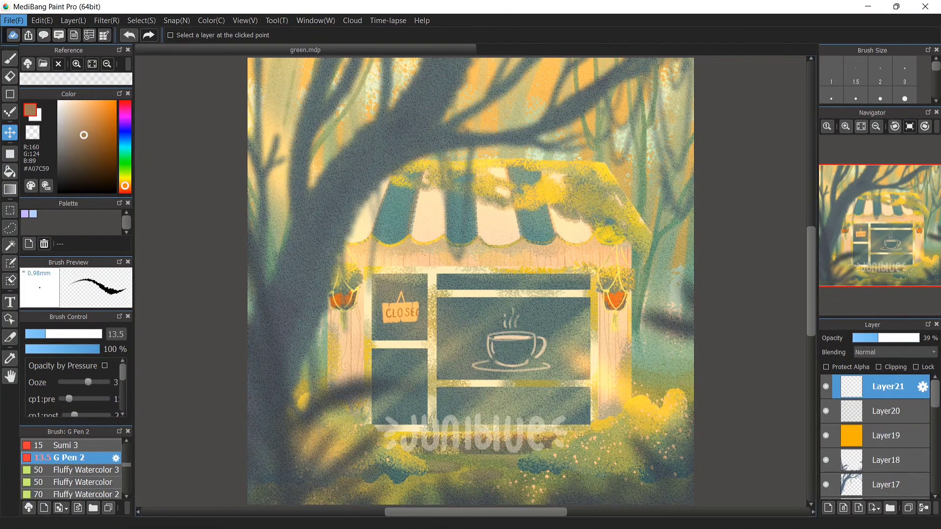